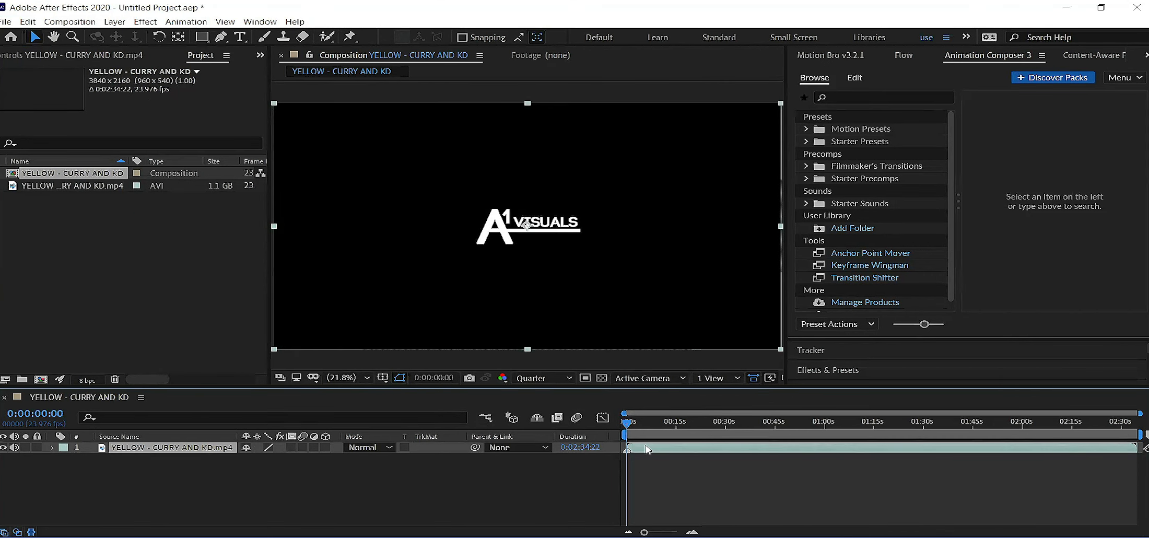
Split the YELLOW - CURRY AND KD.mp4 layer at 0:00:05:12, where the money fan shot appears
{"action": "left_click_drag", "start_coordinate": [635, 427], "coordinate": [665, 428]}
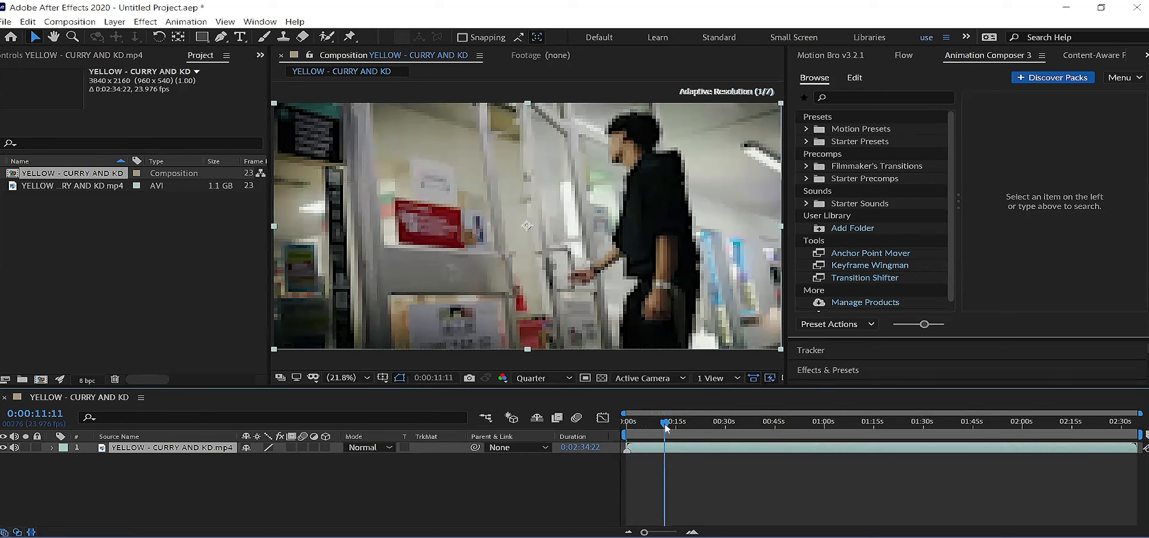
{"action": "left_click_drag", "start_coordinate": [665, 428], "coordinate": [645, 429]}
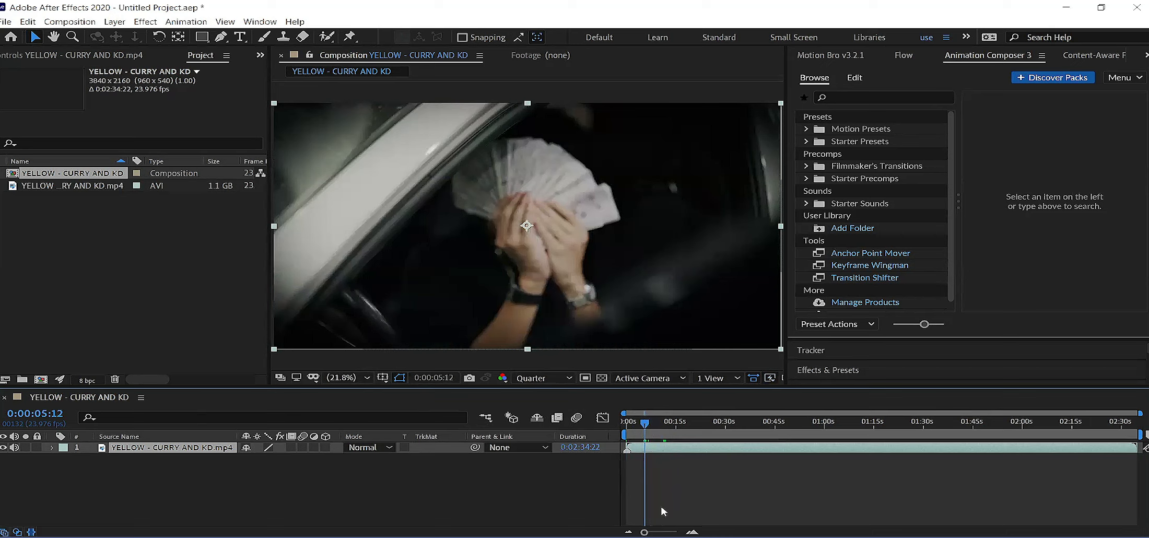
{"action": "left_click_drag", "start_coordinate": [644, 532], "coordinate": [667, 532]}
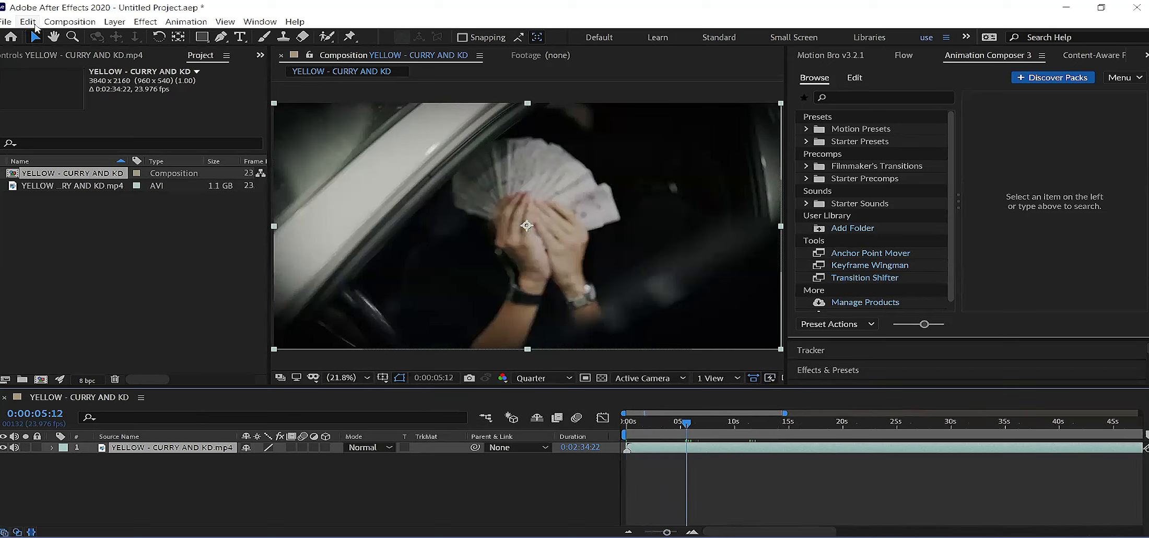
{"action": "left_click", "coordinate": [28, 21]}
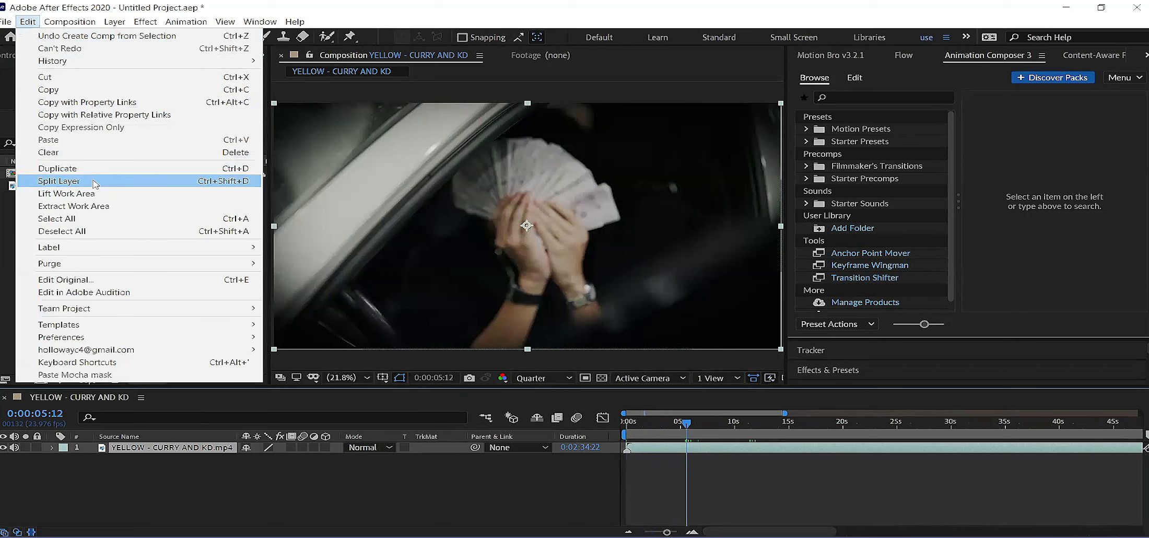
{"action": "left_click", "coordinate": [95, 181]}
Split the second part of the clip at 0:00:07:10 to isolate the money shot
{"action": "left_click_drag", "start_coordinate": [691, 426], "coordinate": [713, 428]}
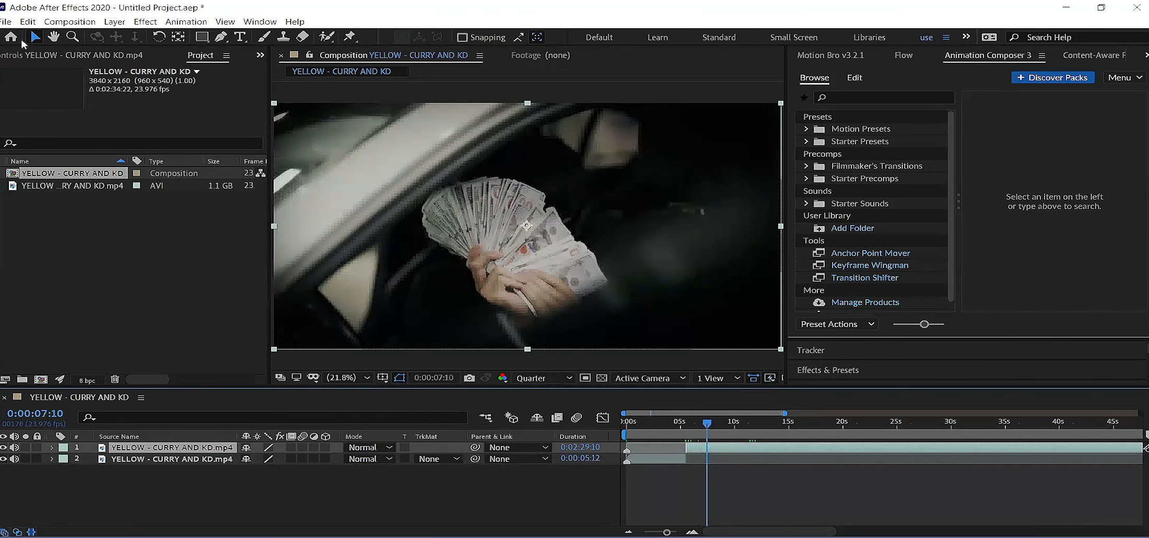
{"action": "left_click", "coordinate": [27, 22]}
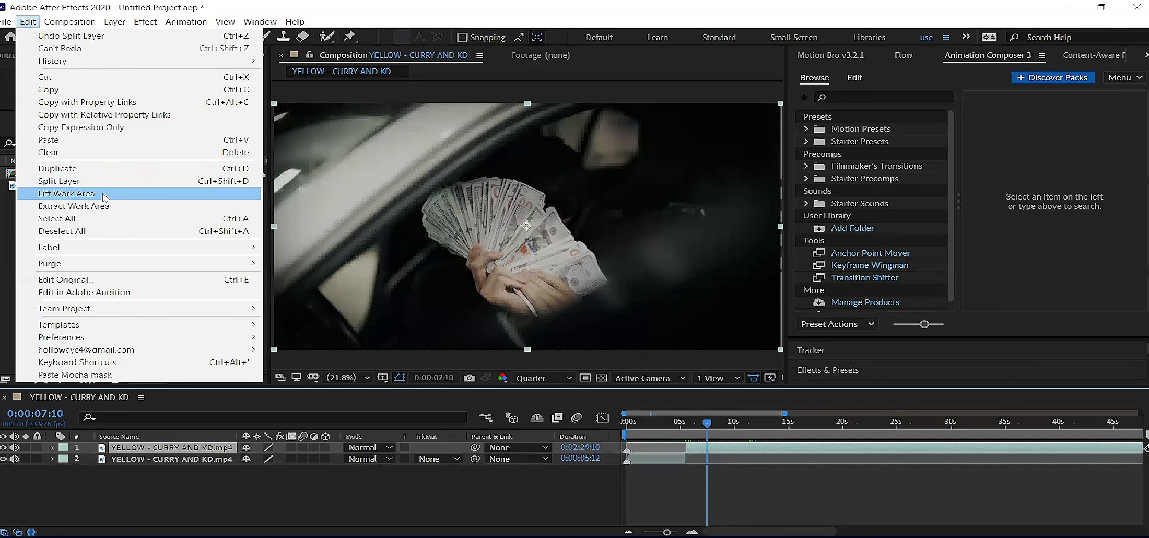
{"action": "left_click", "coordinate": [104, 181]}
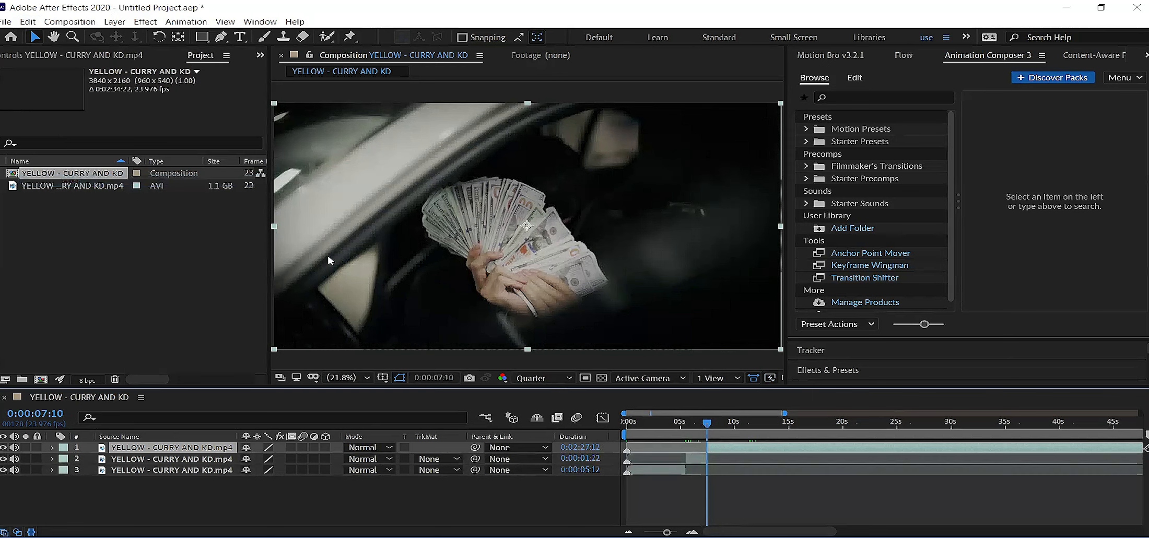
Pre-compose the short middle segment, moving all attributes into the new composition and adjusting its duration to the selected layer's time span
{"action": "left_click", "coordinate": [695, 429]}
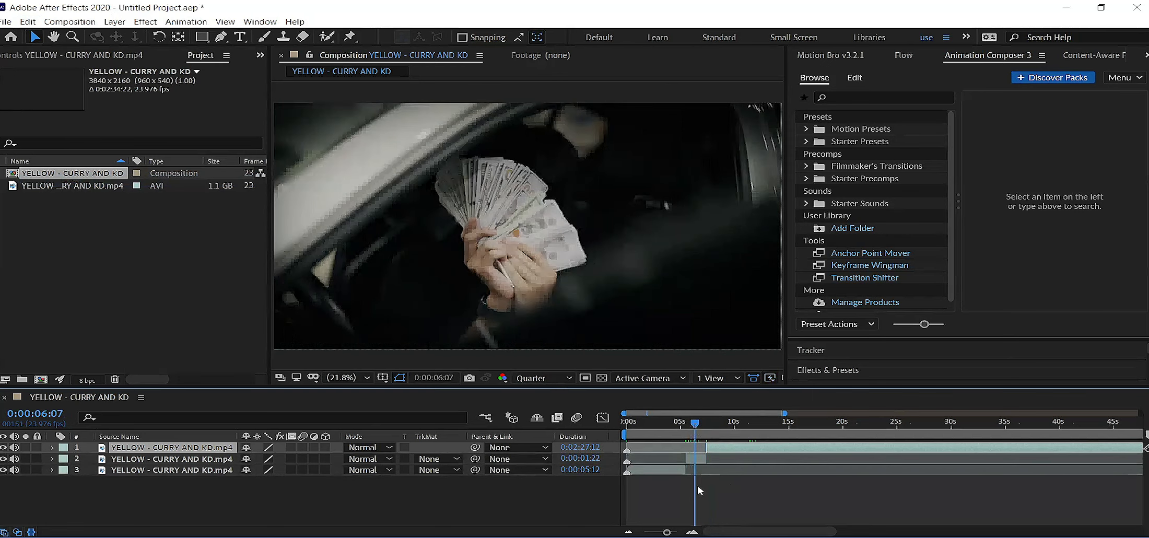
{"action": "left_click", "coordinate": [694, 461]}
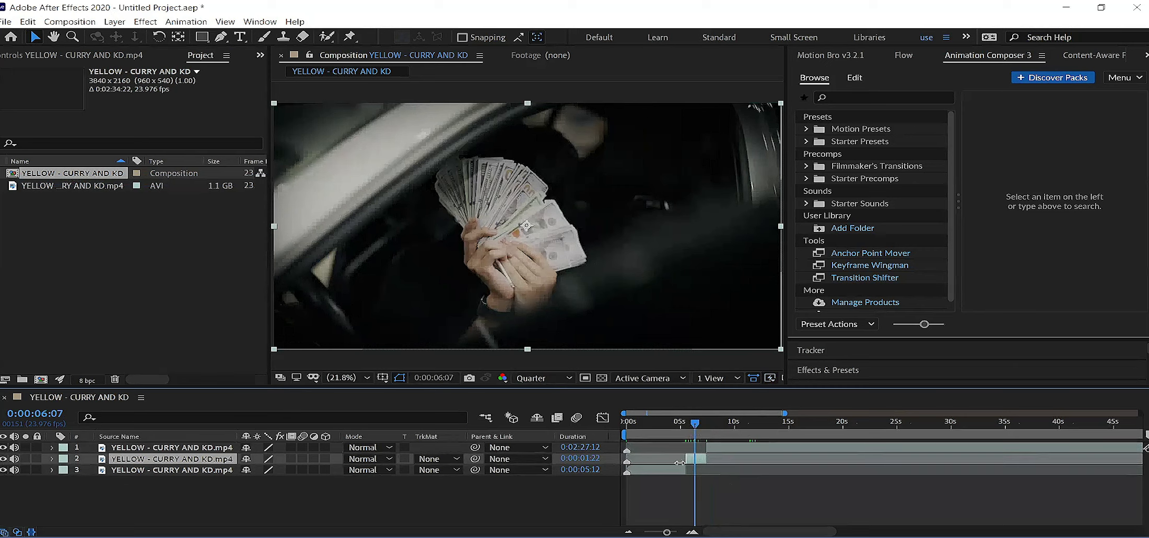
{"action": "right_click", "coordinate": [207, 464]}
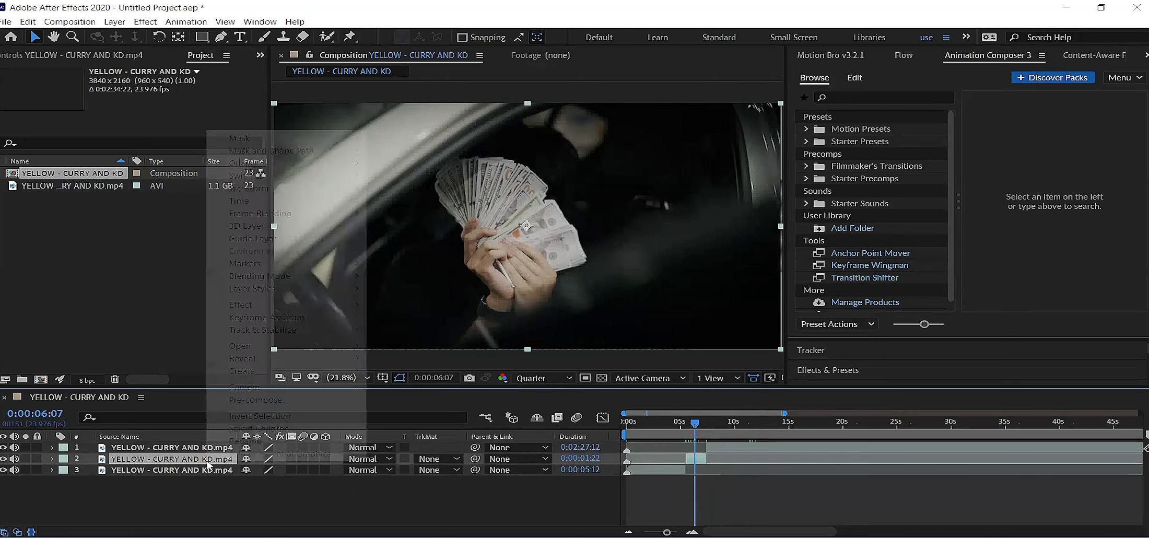
{"action": "left_click", "coordinate": [272, 402]}
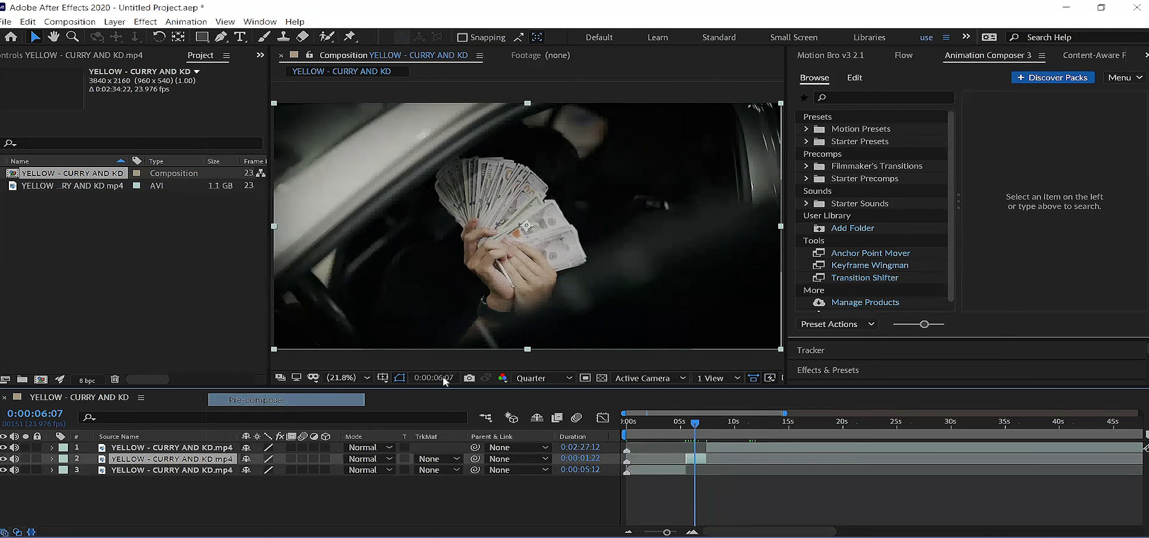
{"action": "left_click", "coordinate": [450, 285]}
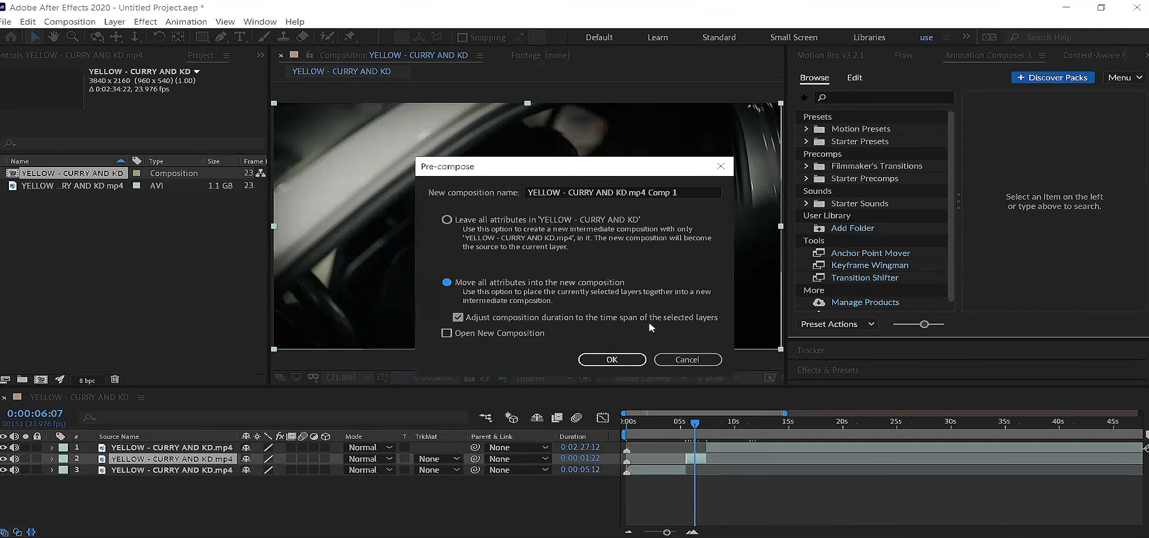
{"action": "left_click", "coordinate": [626, 360]}
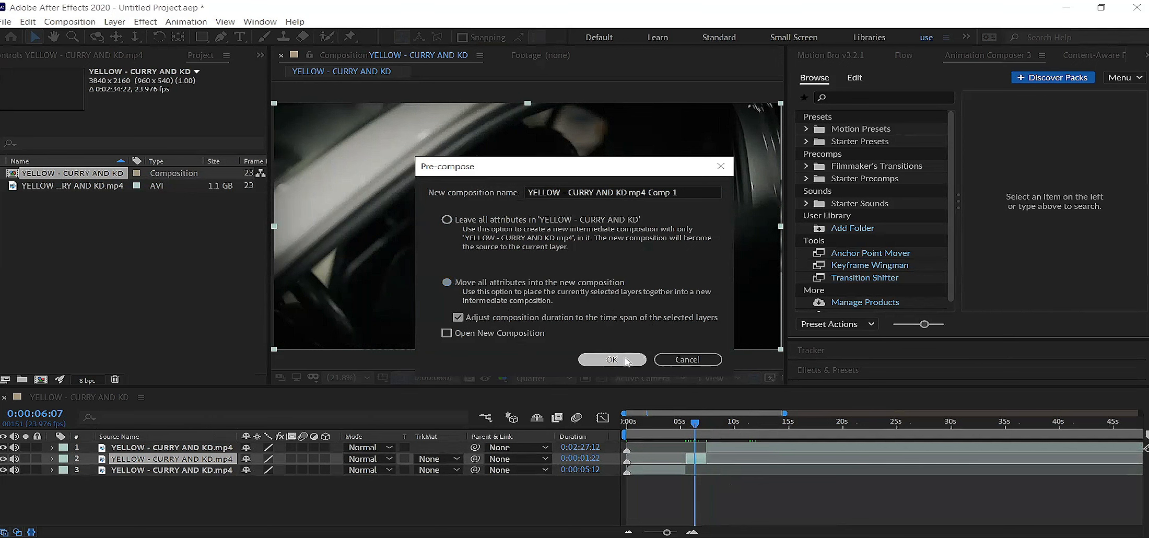
Examine the pre-composed money shot by scrubbing through it in its own composition and in the main timeline
{"action": "double_click", "coordinate": [698, 462]}
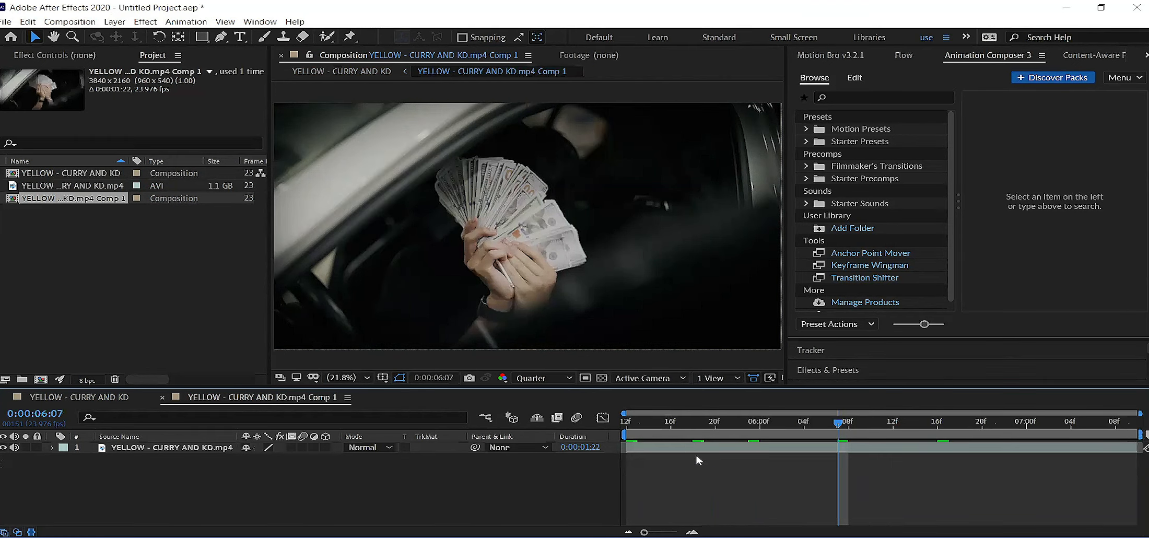
{"action": "left_click_drag", "start_coordinate": [640, 423], "coordinate": [953, 423]}
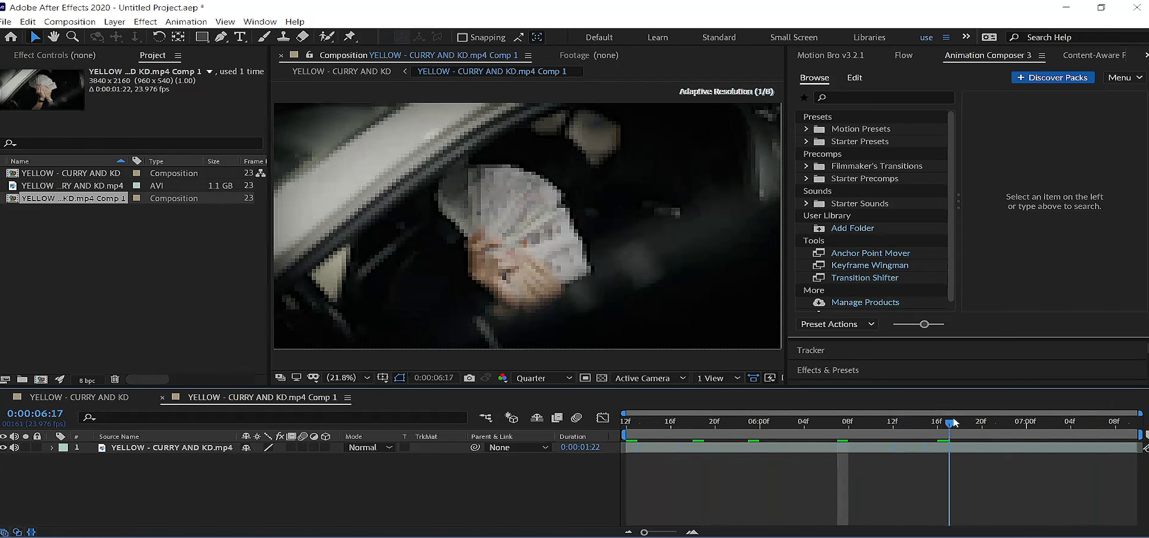
{"action": "left_click", "coordinate": [341, 71]}
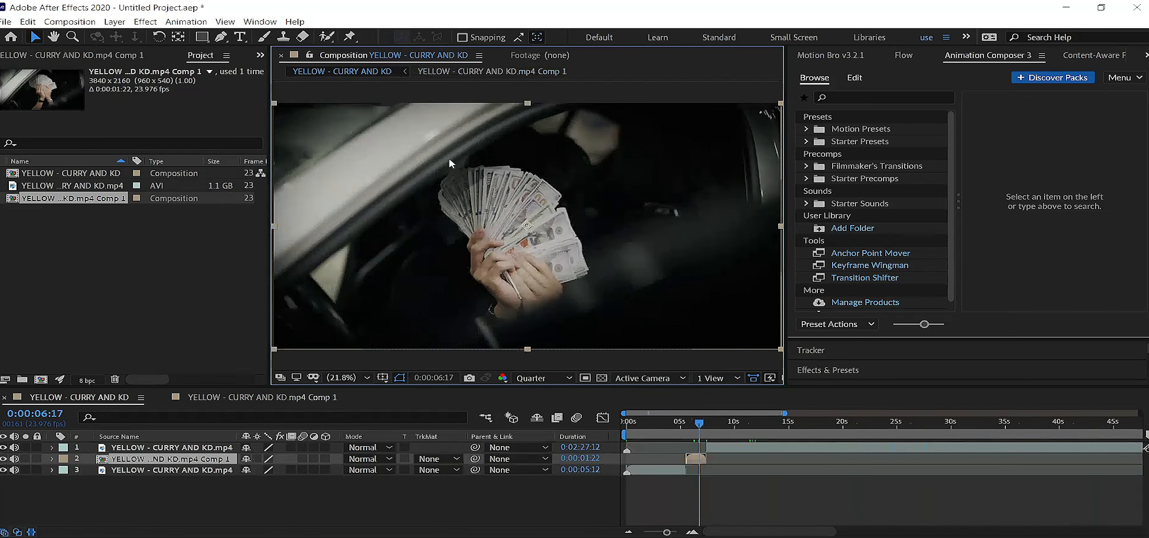
{"action": "left_click_drag", "start_coordinate": [694, 427], "coordinate": [697, 464]}
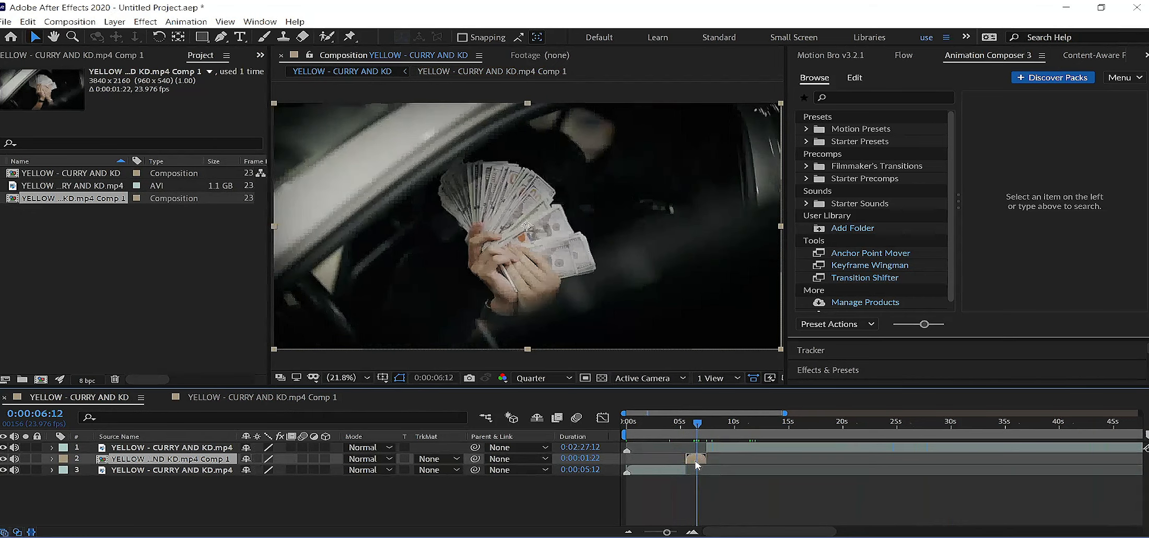
{"action": "left_click_drag", "start_coordinate": [690, 427], "coordinate": [730, 430]}
{"action": "double_click", "coordinate": [702, 460]}
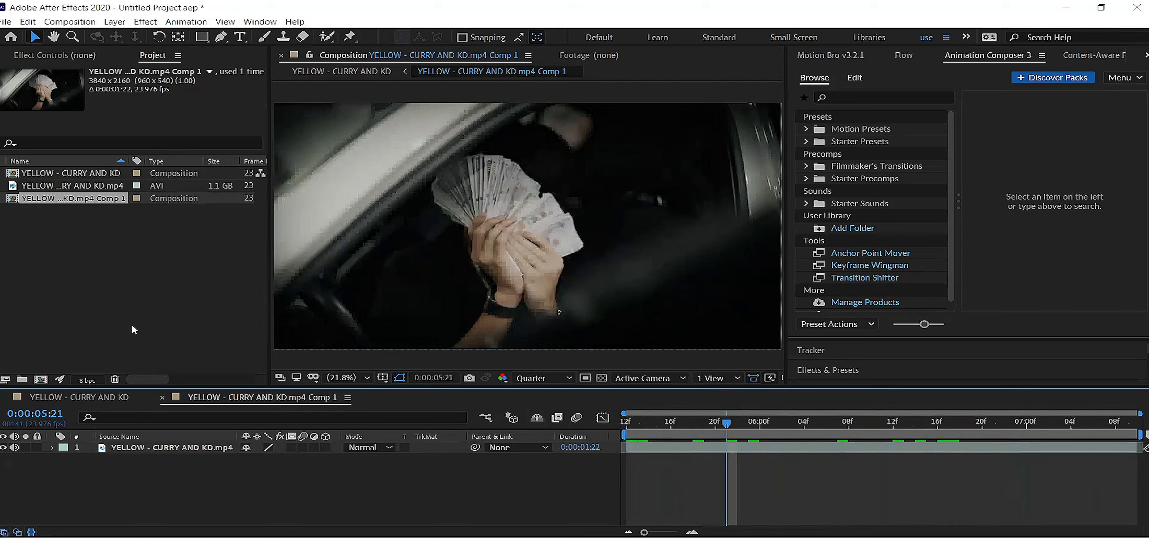
Create a project folder named "my project" and move all project items into it
{"action": "left_click", "coordinate": [65, 232]}
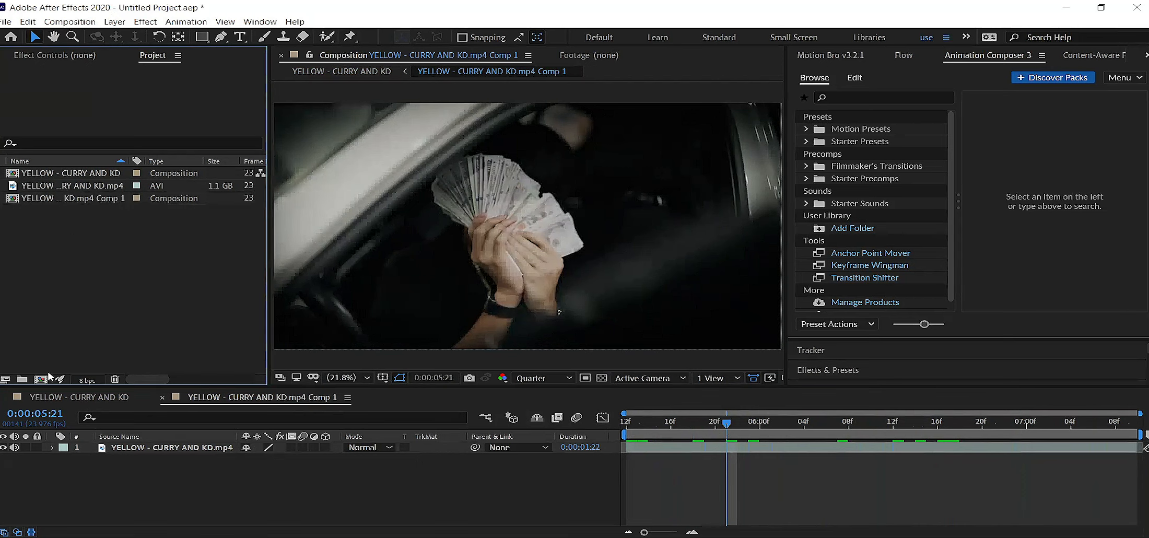
{"action": "left_click", "coordinate": [23, 378]}
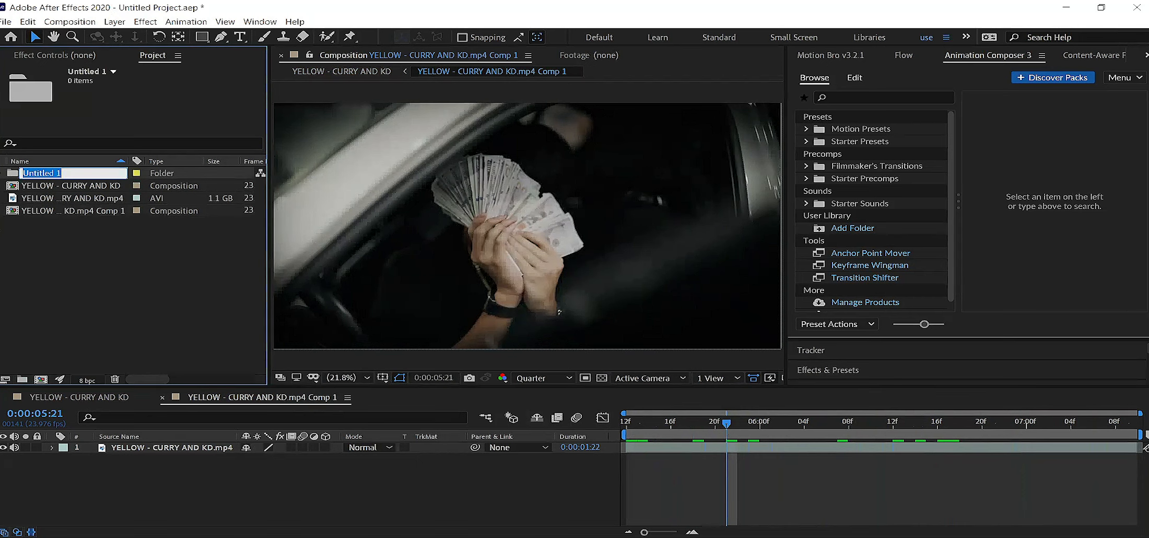
{"action": "type", "text": "my project"}
{"action": "key", "text": "Return"}
{"action": "left_click_drag", "start_coordinate": [59, 233], "coordinate": [77, 178]}
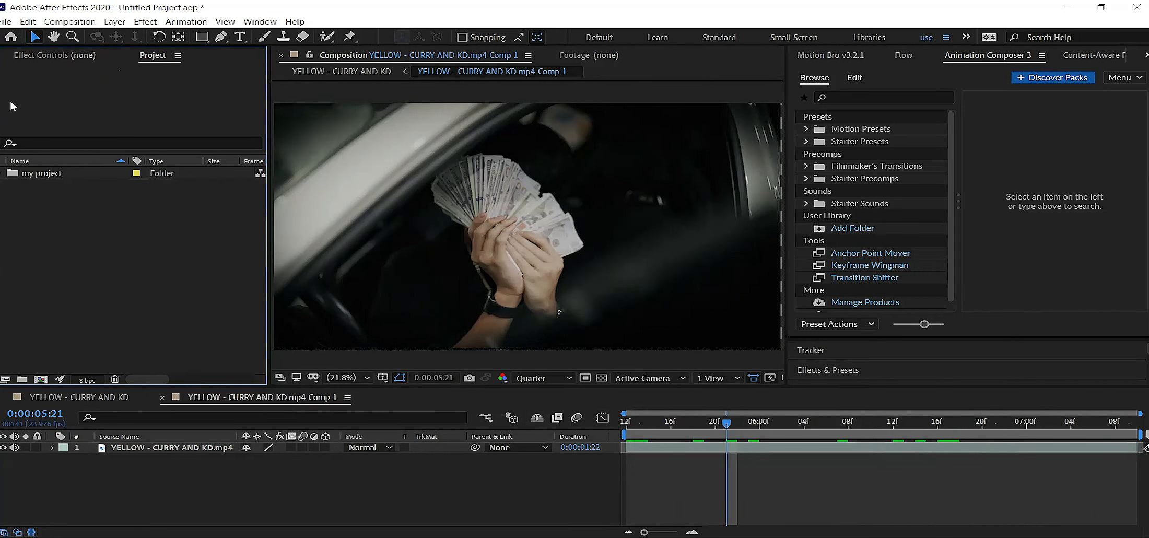
Save the project as "my project" in the root of the Elements (D:) drive
{"action": "left_click", "coordinate": [5, 22]}
{"action": "left_click", "coordinate": [235, 148]}
{"action": "type", "text": "my project"}
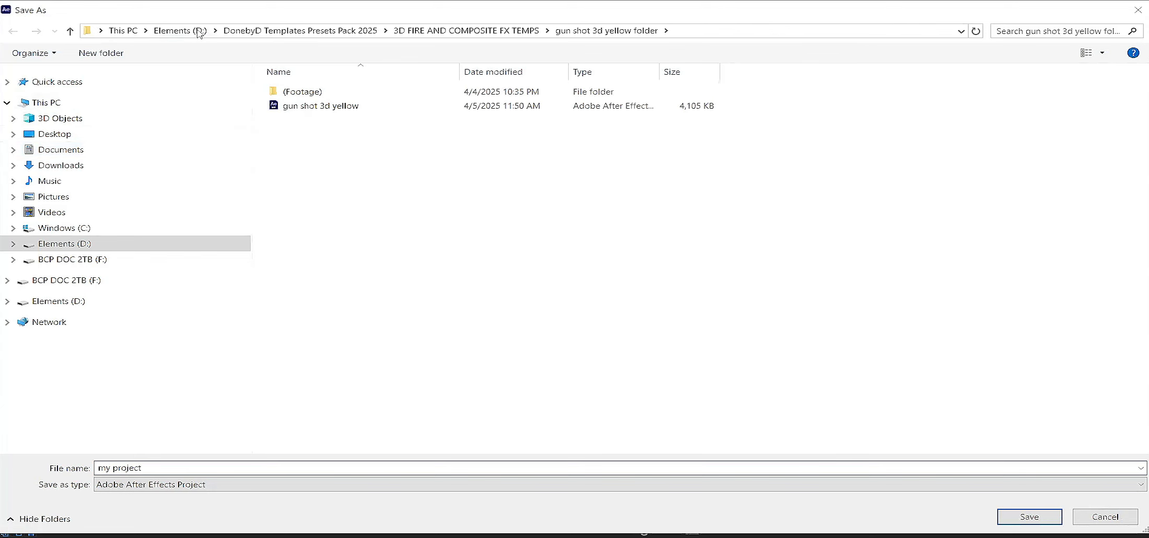
{"action": "left_click", "coordinate": [180, 31]}
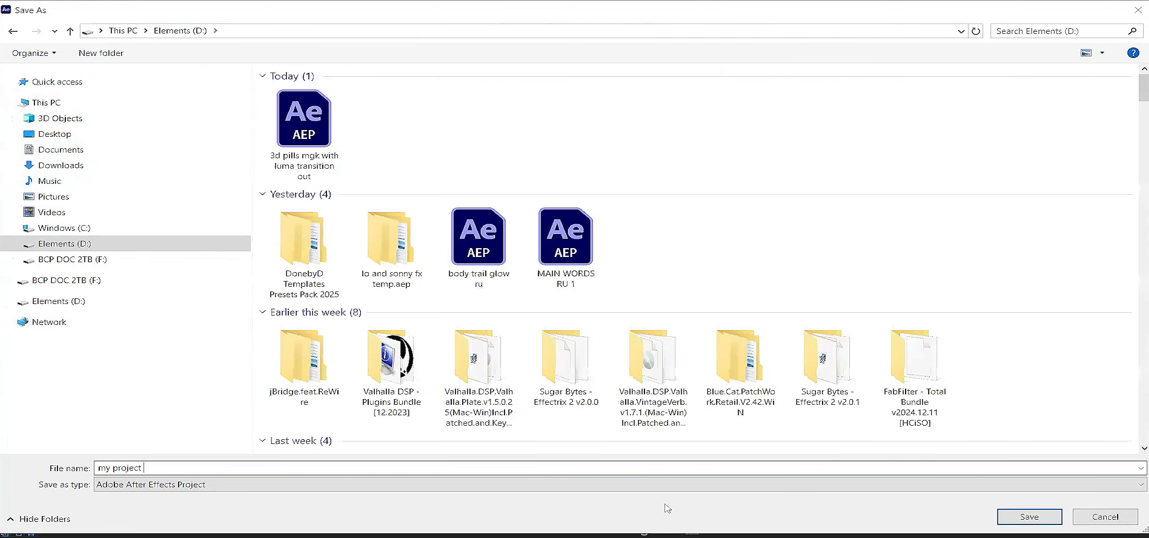
{"action": "left_click", "coordinate": [1026, 515]}
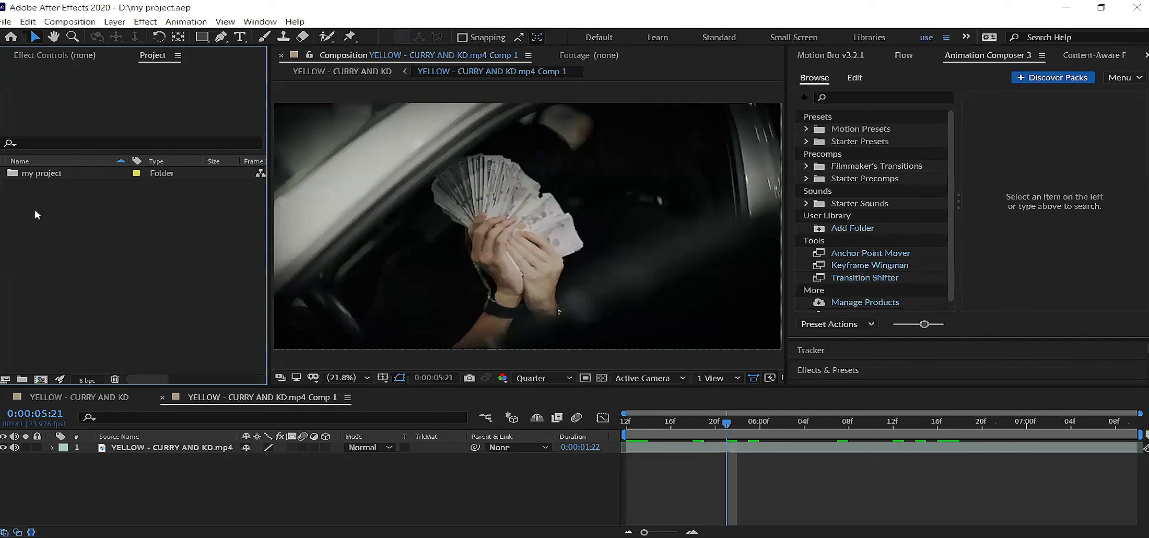
Start a file import and browse to the DonebyD Templates Presets Pack 2025 folder on the Elements (D:) drive
{"action": "right_click", "coordinate": [35, 213]}
{"action": "mouse_move", "coordinate": [94, 272]}
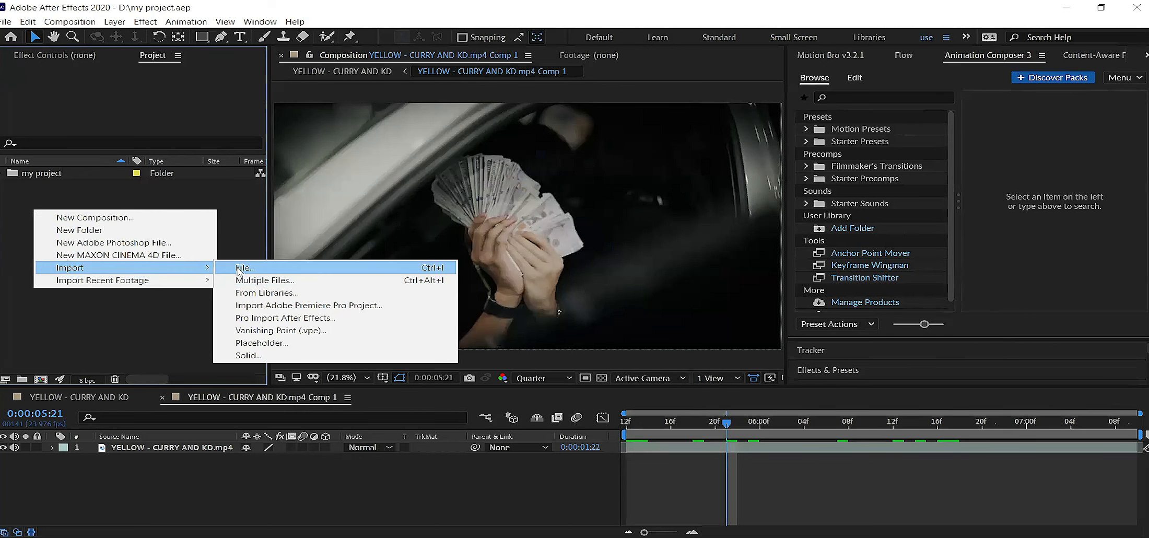
{"action": "left_click", "coordinate": [5, 21]}
{"action": "mouse_move", "coordinate": [131, 180]}
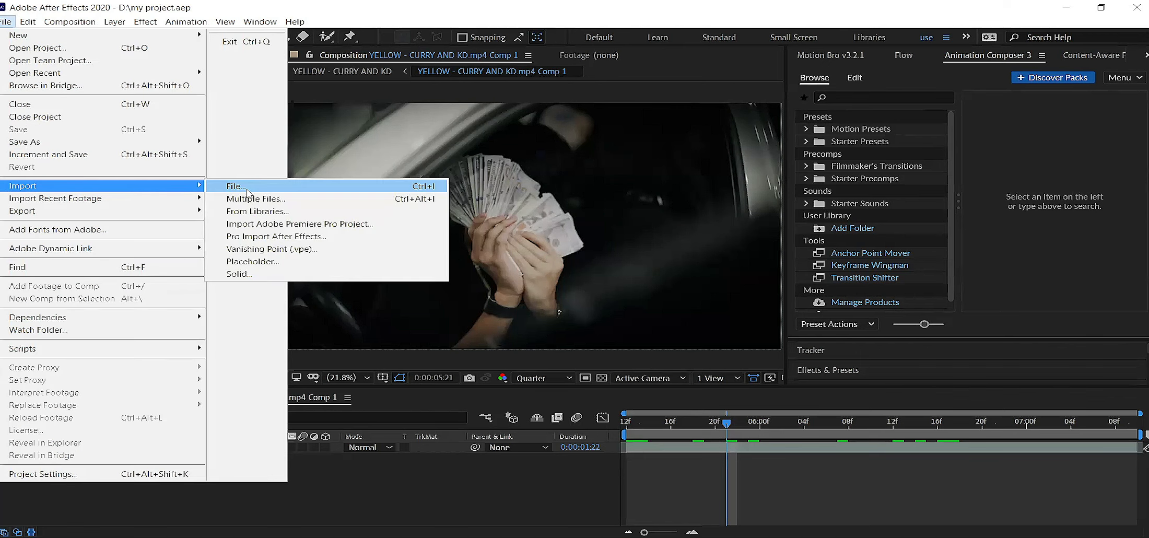
{"action": "left_click", "coordinate": [245, 187]}
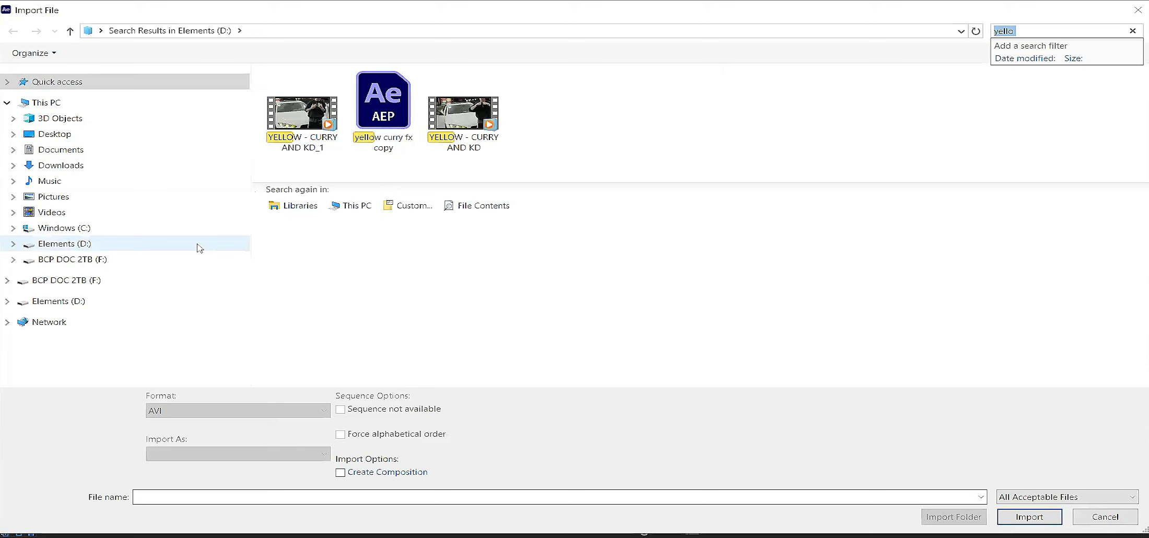
{"action": "left_click", "coordinate": [199, 248]}
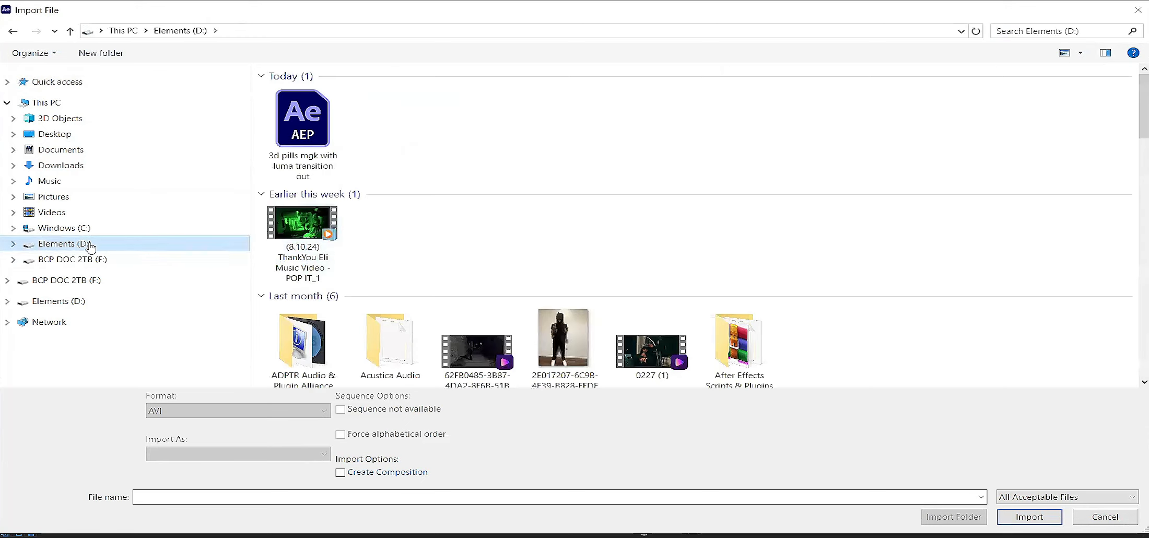
{"action": "left_click", "coordinate": [13, 243]}
{"action": "scroll", "coordinate": [246, 299], "scroll_direction": "down", "scroll_amount": 20}
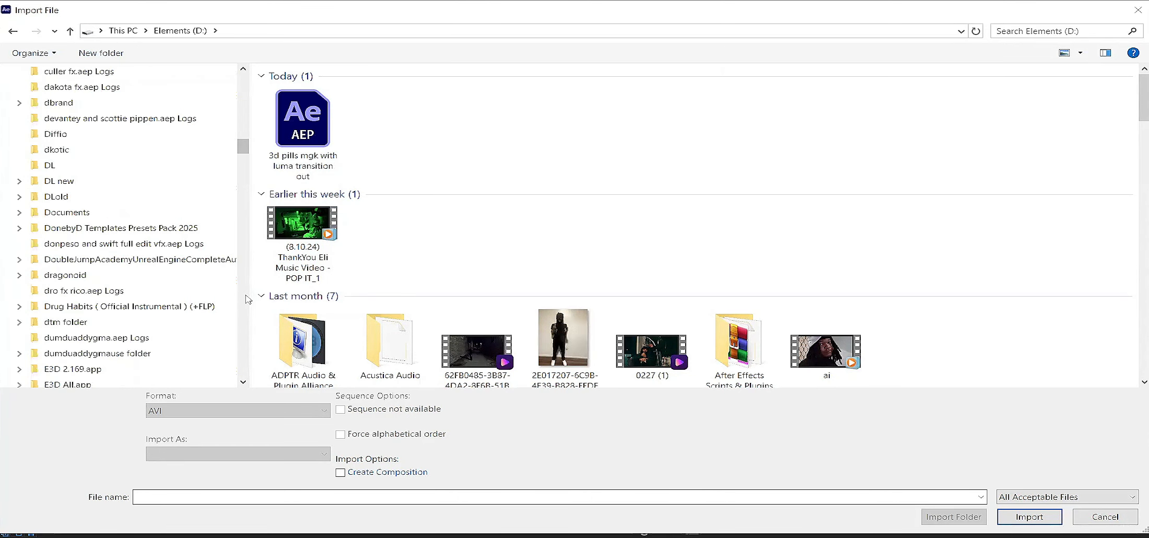
{"action": "left_click", "coordinate": [111, 229]}
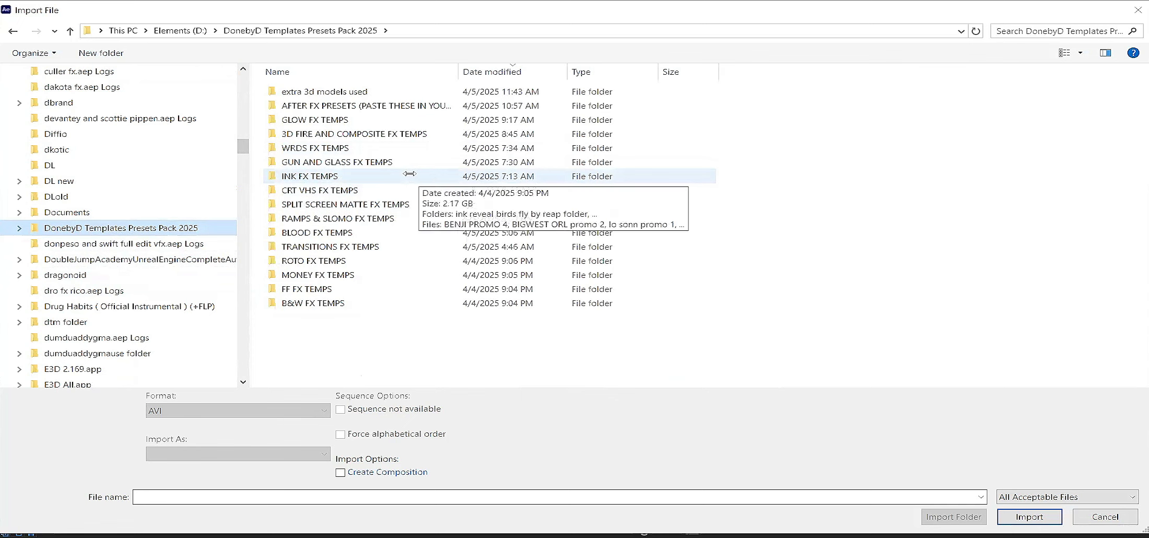
{"action": "left_click_drag", "start_coordinate": [459, 72], "coordinate": [483, 74]}
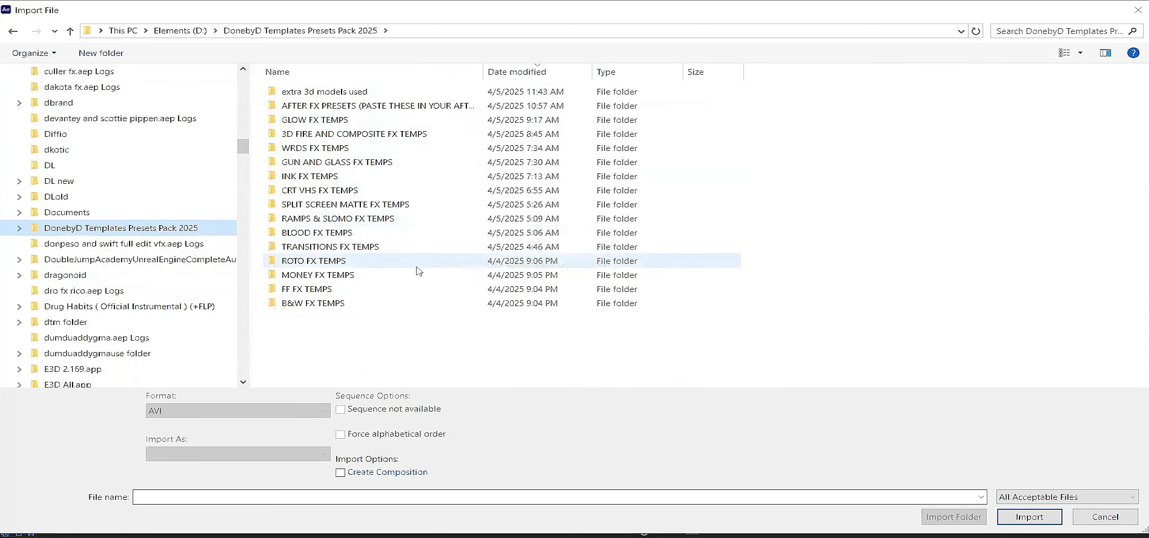
Import the "money glow with chrooma yellow" project from its template folder inside GLOW FX TEMPS
{"action": "double_click", "coordinate": [312, 120]}
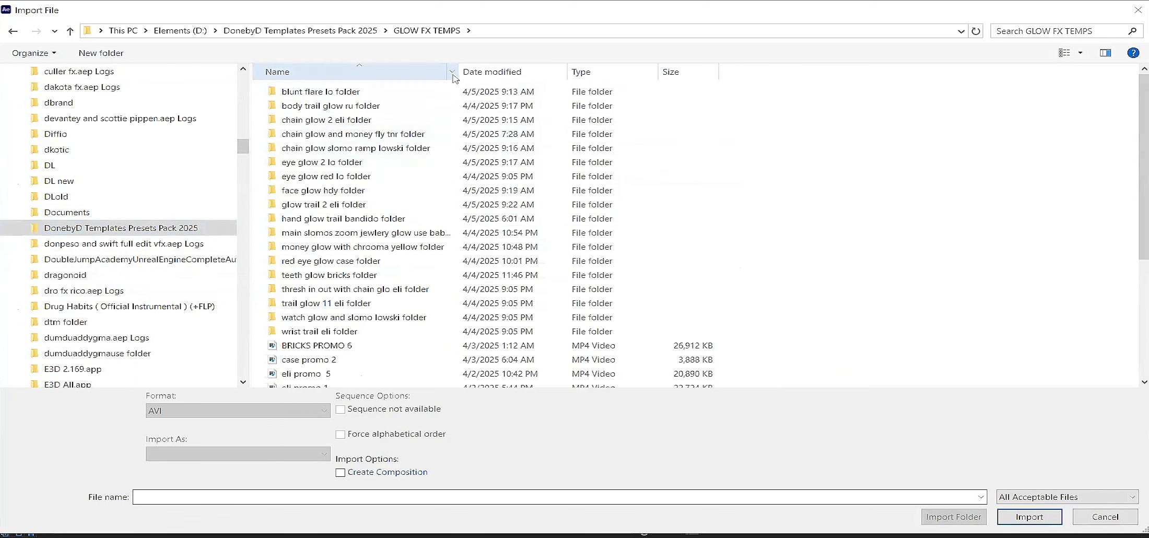
{"action": "left_click_drag", "start_coordinate": [457, 73], "coordinate": [491, 73]}
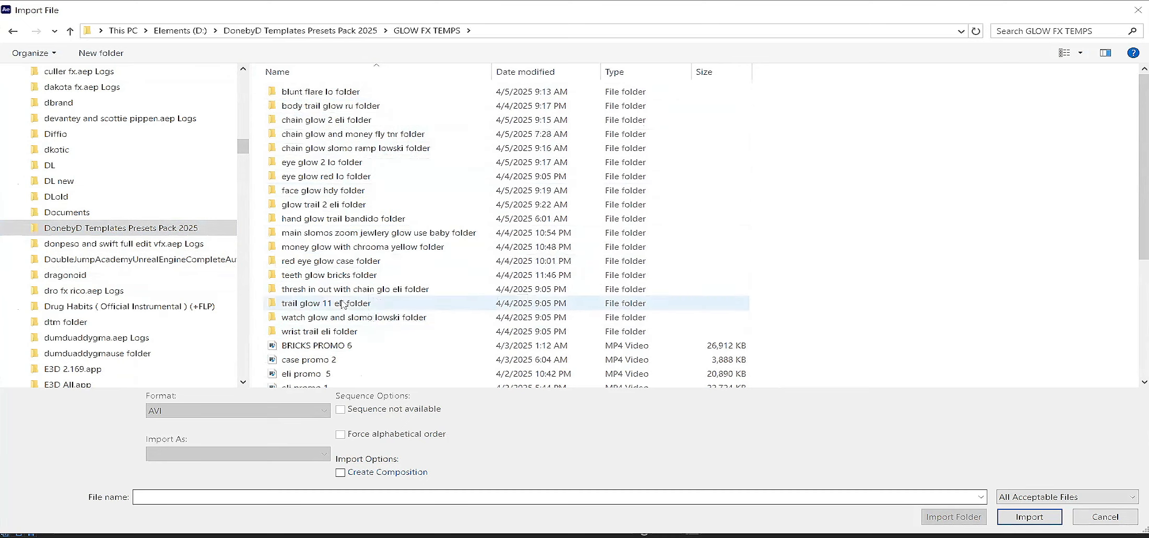
{"action": "double_click", "coordinate": [343, 247]}
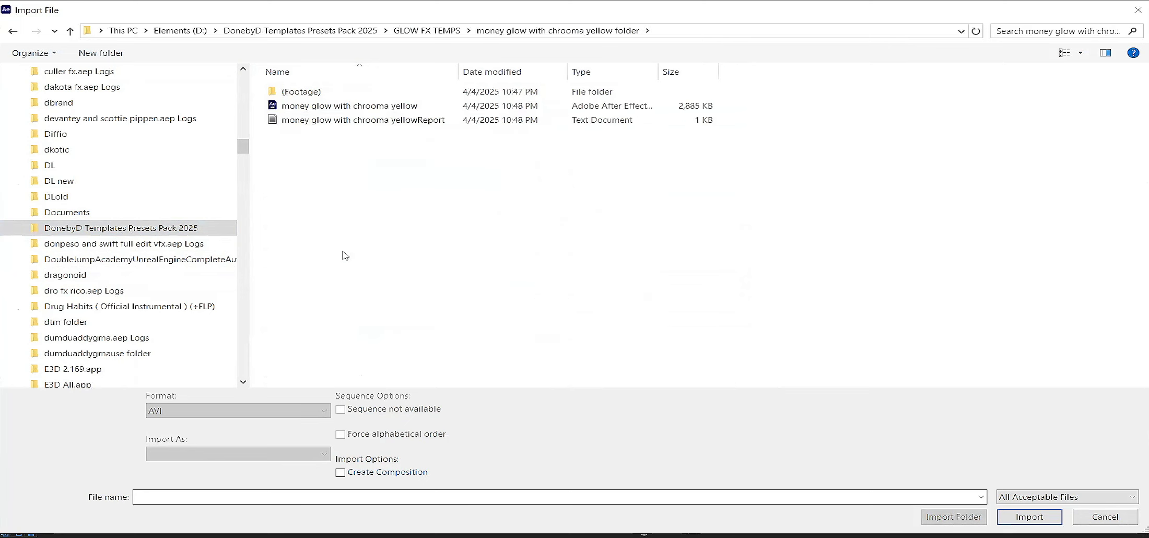
{"action": "left_click", "coordinate": [303, 110]}
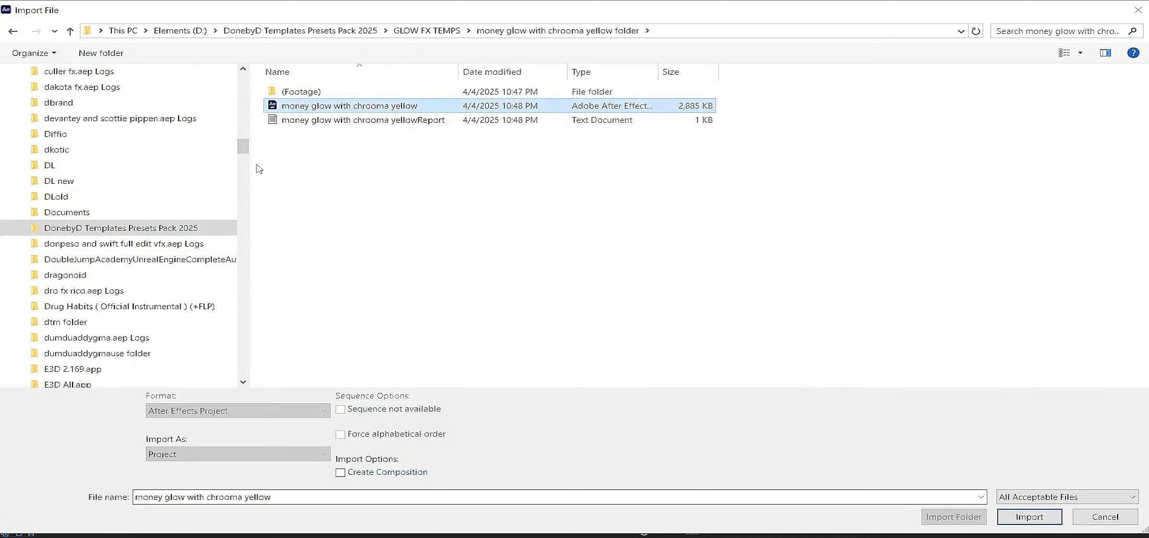
{"action": "double_click", "coordinate": [303, 111]}
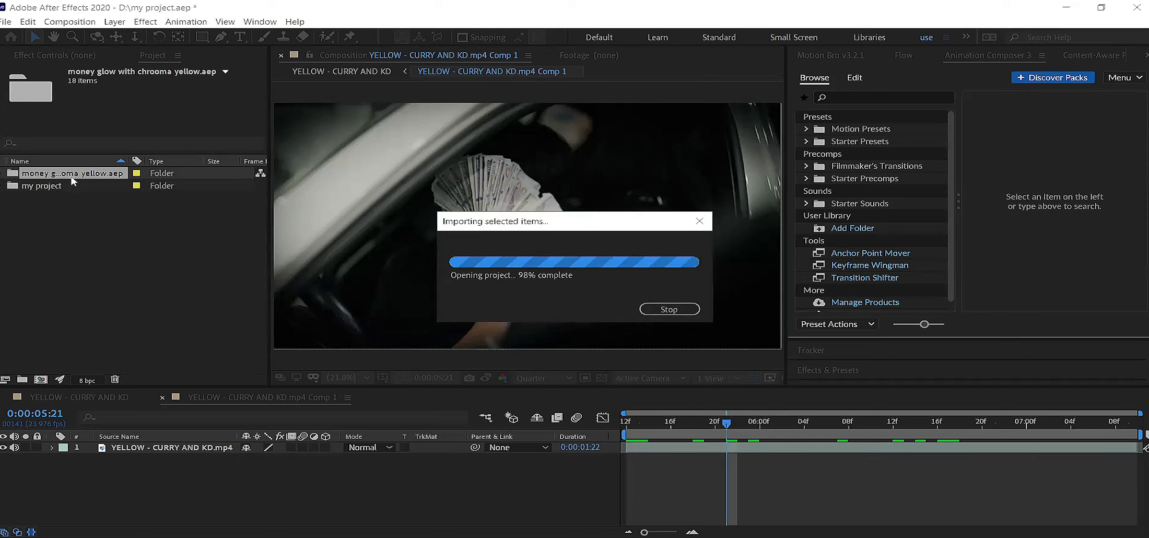
Open the "money glow with chrooma" composition from the imported template's project folder
{"action": "left_click", "coordinate": [2, 174]}
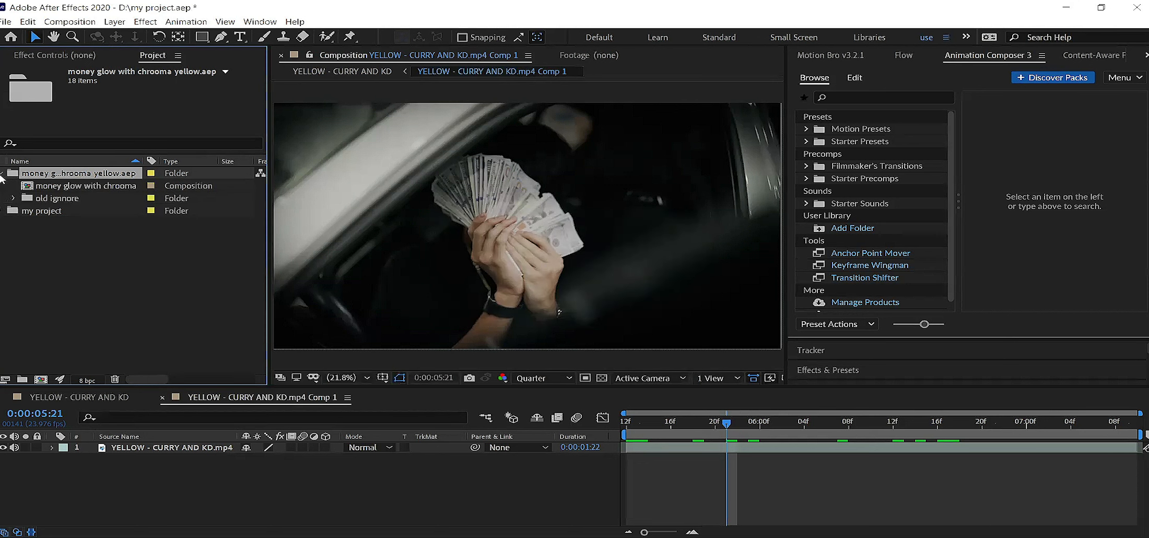
{"action": "left_click", "coordinate": [56, 186]}
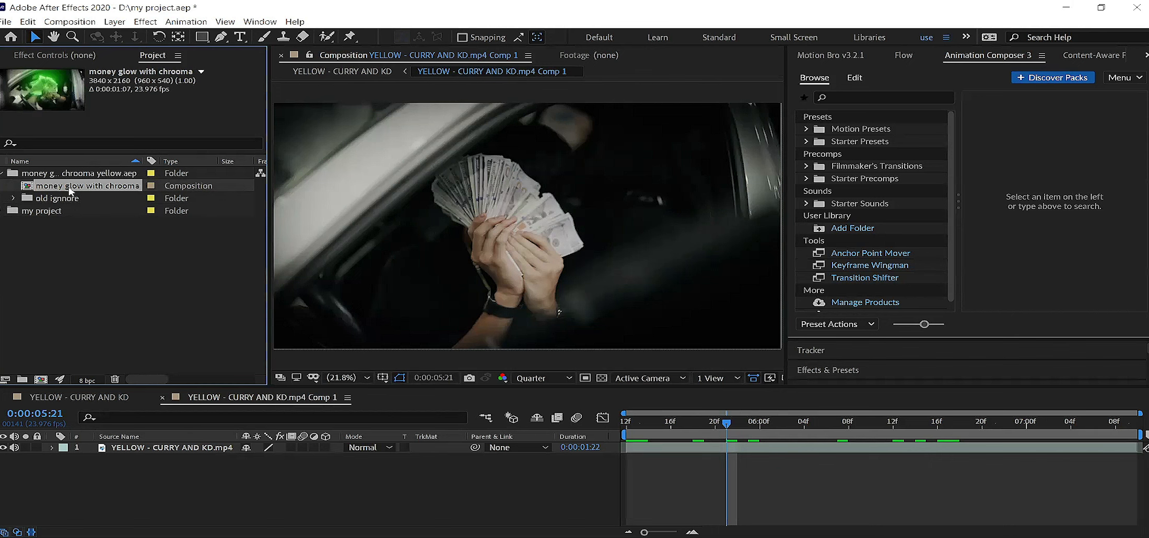
{"action": "double_click", "coordinate": [69, 190]}
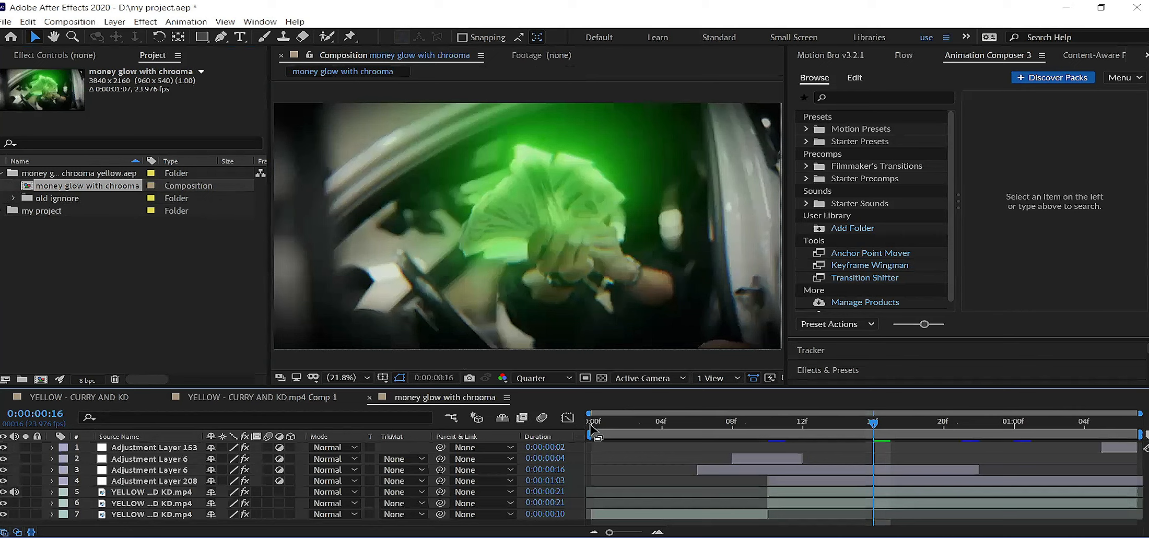
Preview the money glow template by playing it from the start and scrubbing through its transition and glow
{"action": "left_click", "coordinate": [645, 425]}
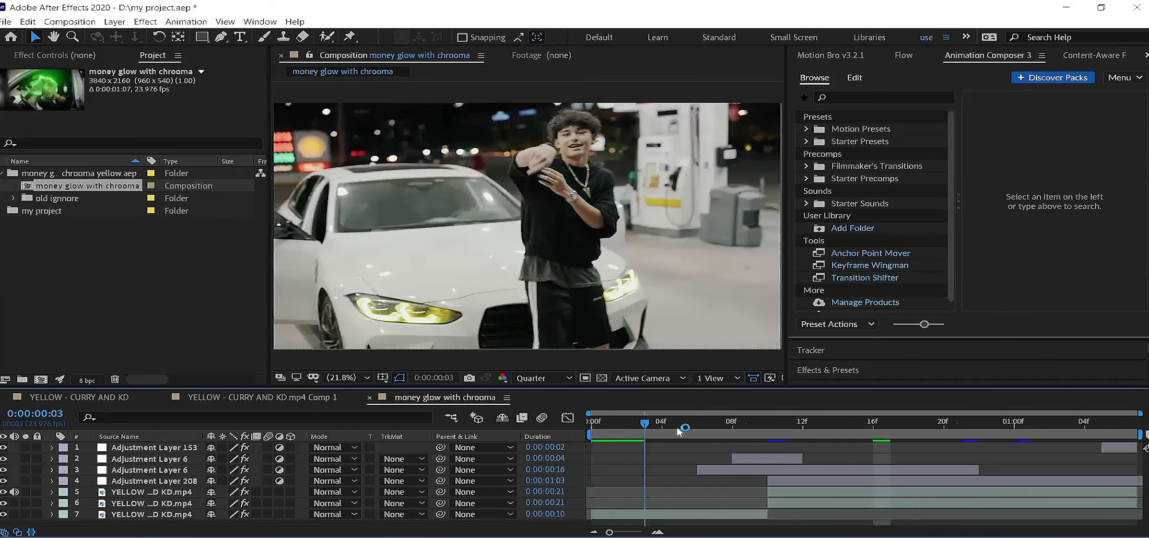
{"action": "left_click", "coordinate": [590, 425]}
{"action": "key", "text": "space"}
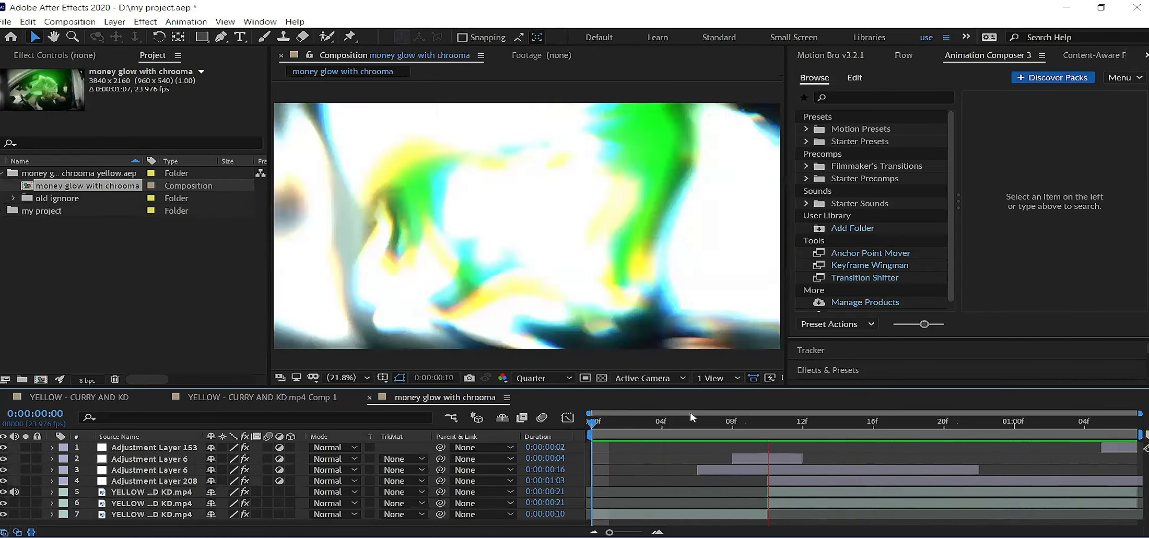
{"action": "left_click", "coordinate": [598, 427]}
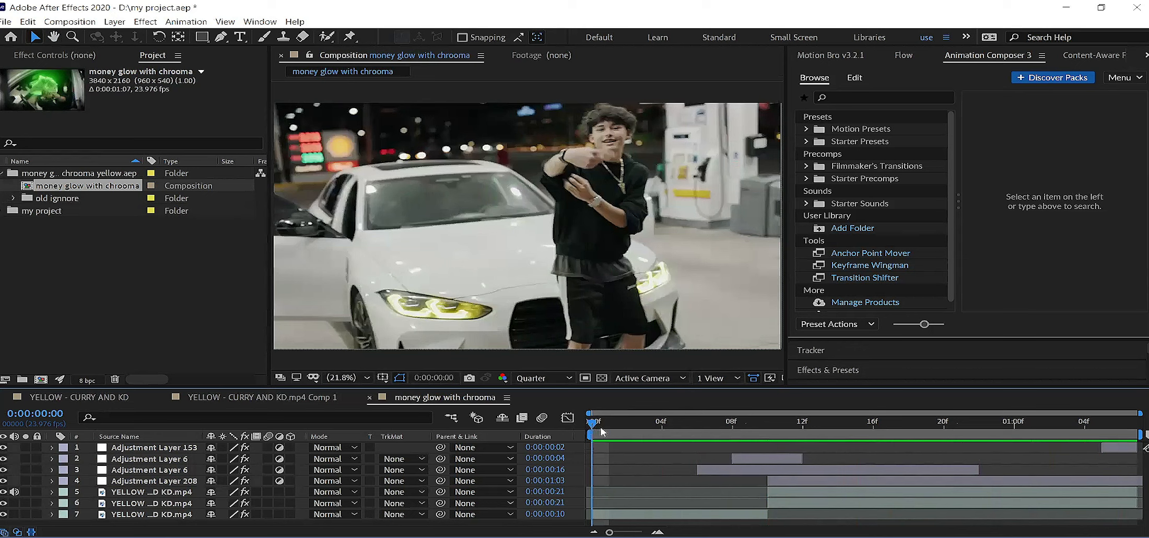
{"action": "left_click", "coordinate": [602, 429]}
{"action": "left_click_drag", "start_coordinate": [606, 429], "coordinate": [893, 421]}
{"action": "left_click_drag", "start_coordinate": [974, 416], "coordinate": [838, 431]}
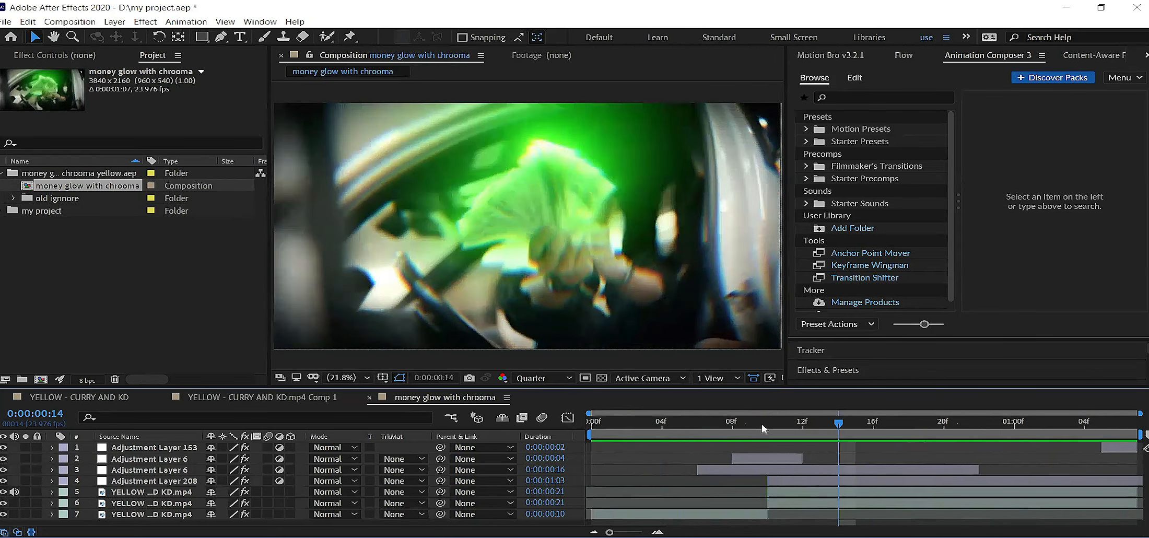
{"action": "left_click", "coordinate": [705, 429]}
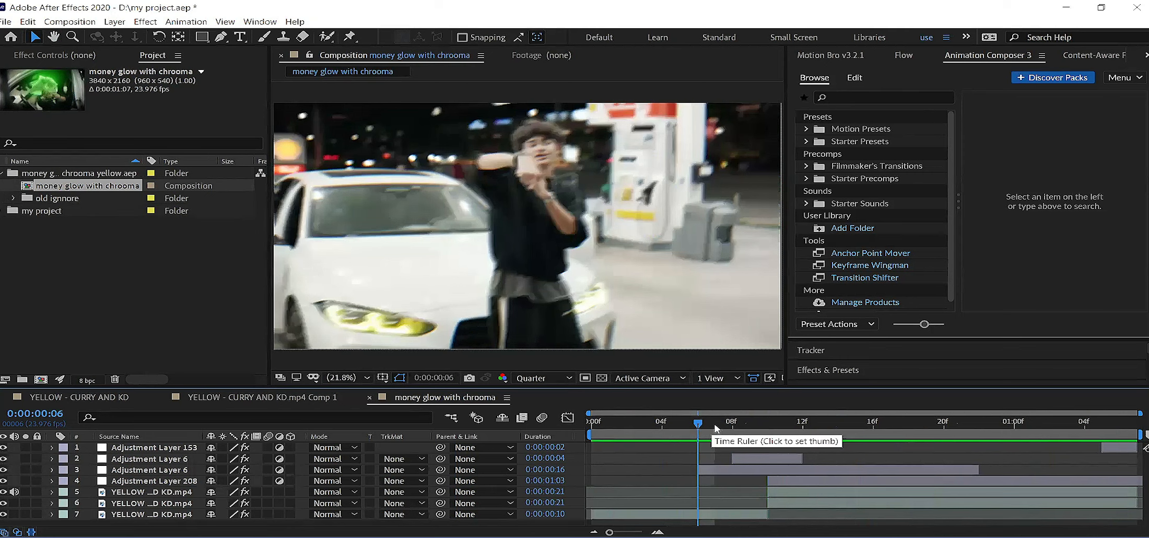
{"action": "left_click_drag", "start_coordinate": [751, 423], "coordinate": [704, 432]}
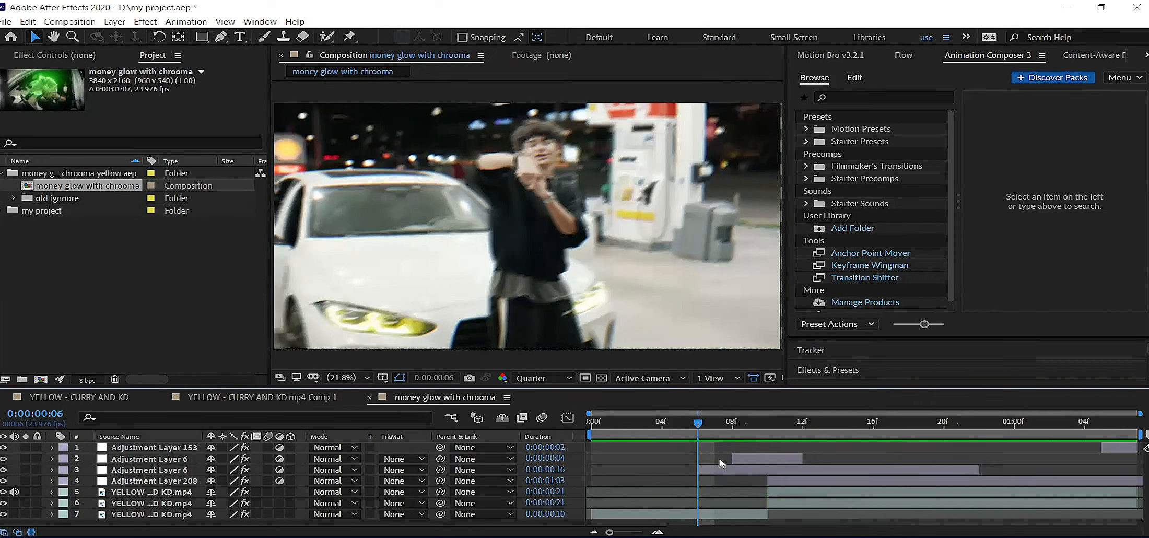
Copy both Adjustment Layer 6 layers and Adjustment Layer 208 from the money glow template
{"action": "left_click", "coordinate": [737, 457]}
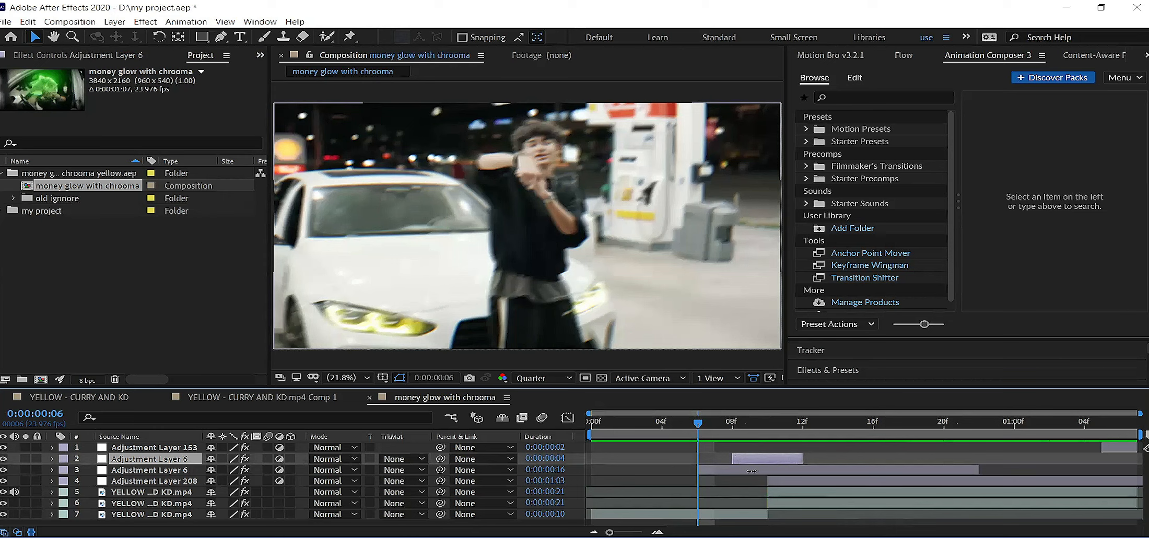
{"action": "left_click", "coordinate": [751, 471], "text": "shift"}
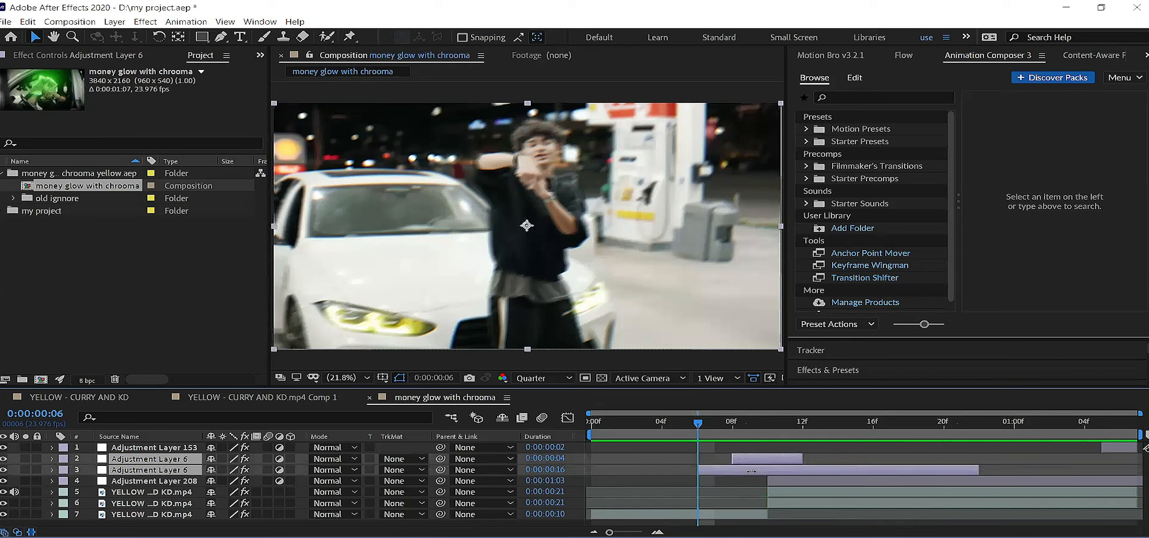
{"action": "left_click", "coordinate": [779, 482], "text": "shift"}
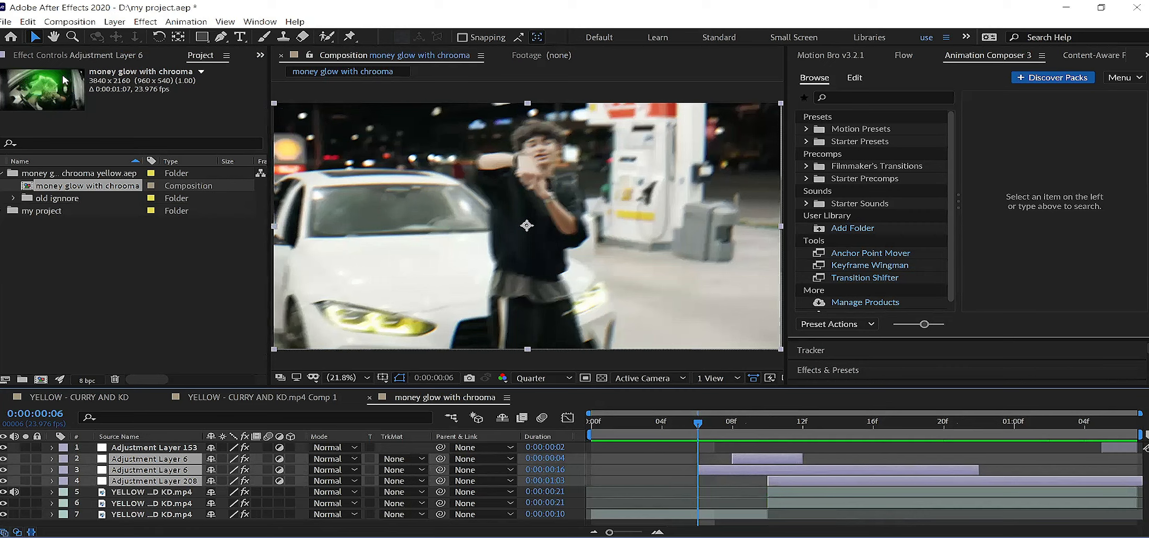
{"action": "left_click", "coordinate": [27, 23]}
{"action": "left_click", "coordinate": [85, 91]}
Review the money shot by scrubbing through the YELLOW - CURRY AND KD.mp4 Comp 1 composition
{"action": "left_click", "coordinate": [253, 399]}
{"action": "left_click_drag", "start_coordinate": [644, 432], "coordinate": [1118, 435]}
{"action": "key", "text": "Caps_Lock"}
{"action": "key", "text": "Home"}
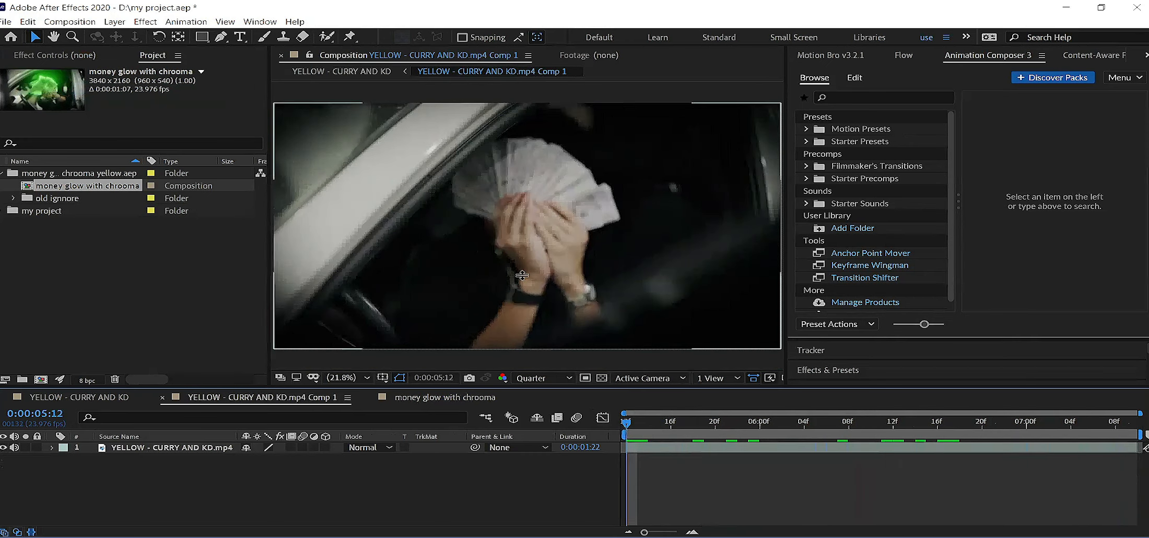
{"action": "left_click_drag", "start_coordinate": [702, 427], "coordinate": [653, 431]}
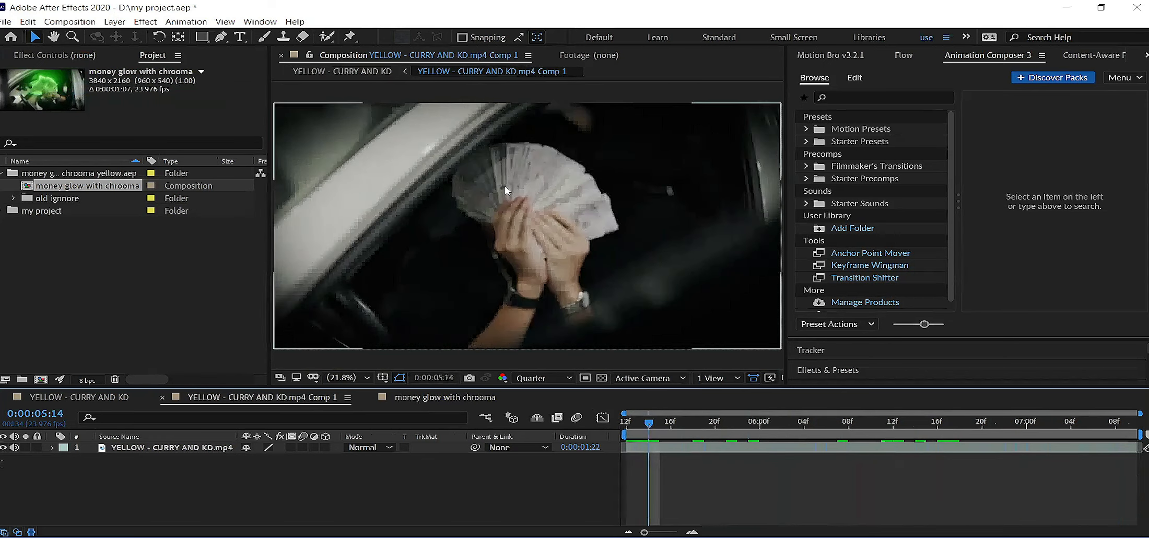
Paste the copied adjustment layers above the top footage layer in the main YELLOW - CURRY AND KD composition
{"action": "left_click", "coordinate": [364, 78]}
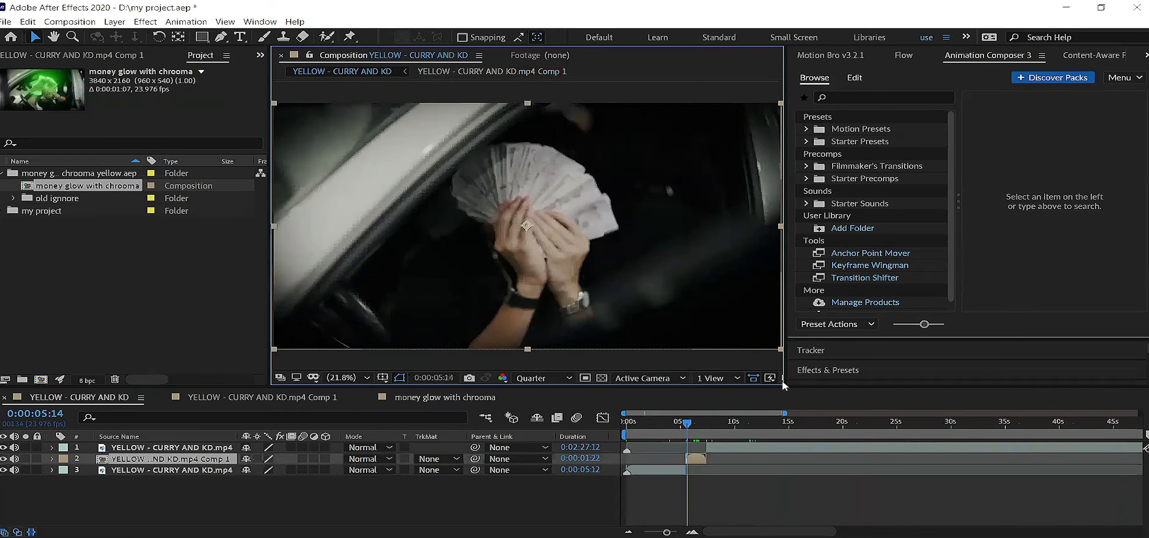
{"action": "left_click_drag", "start_coordinate": [687, 431], "coordinate": [680, 431]}
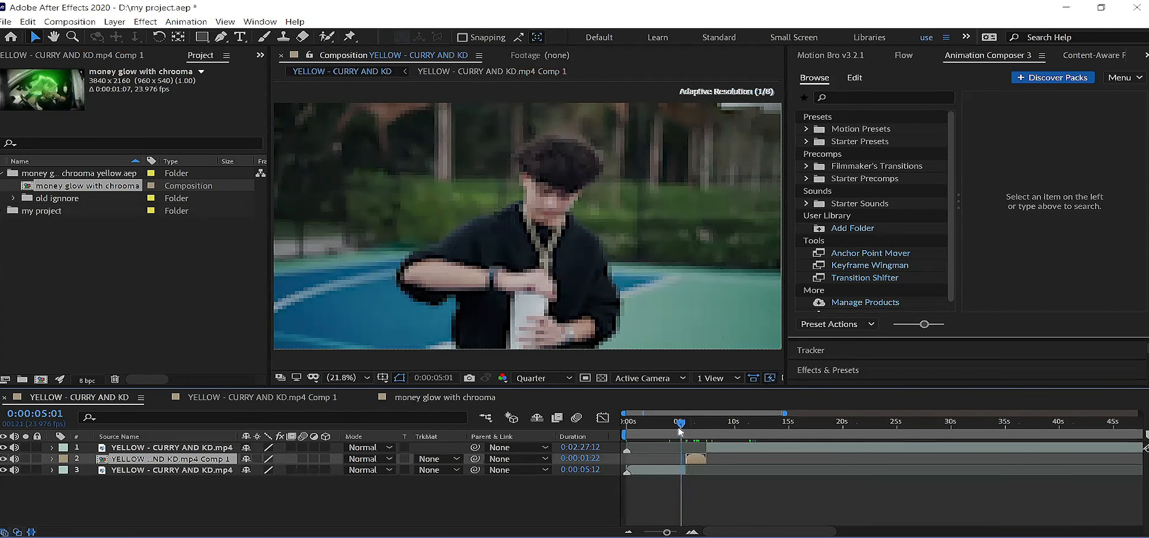
{"action": "left_click", "coordinate": [715, 449]}
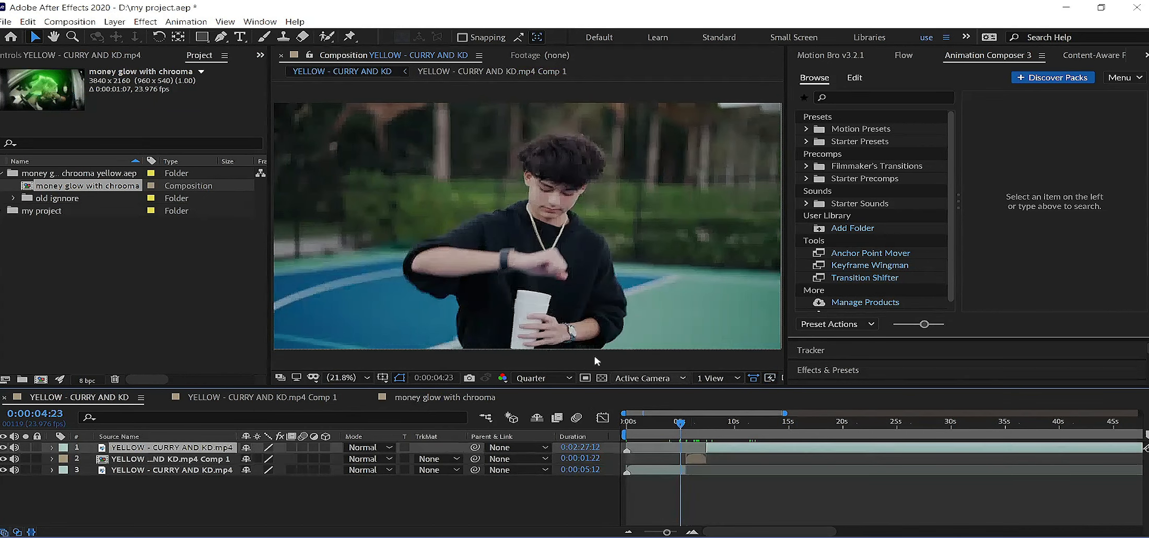
{"action": "left_click", "coordinate": [27, 21]}
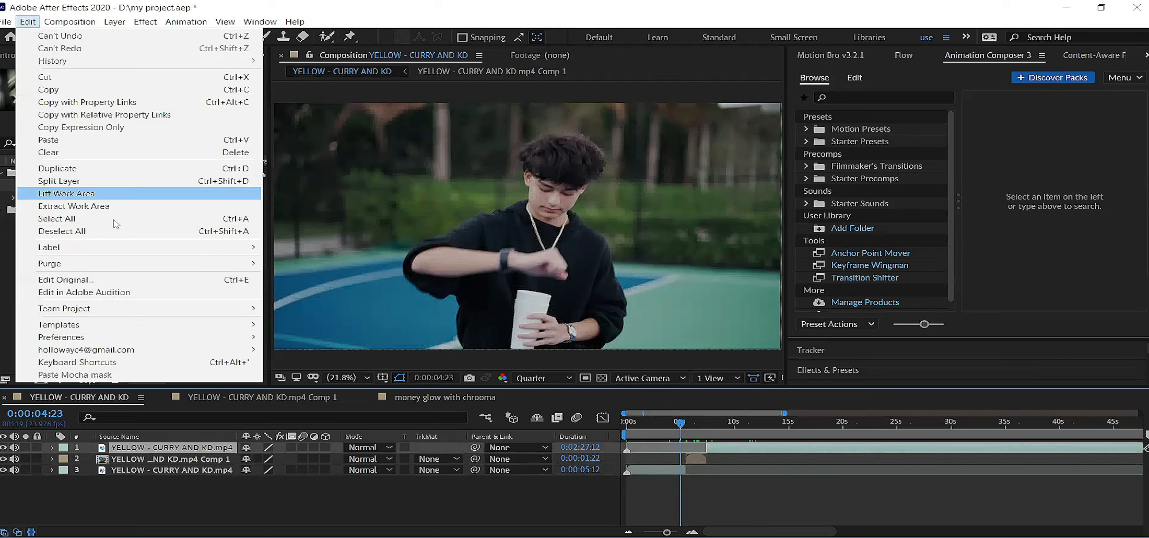
{"action": "left_click", "coordinate": [102, 143]}
Move the three pasted adjustment layers together so Adjustment Layer 208 starts with the money shot at 0:00:05:12
{"action": "left_click_drag", "start_coordinate": [635, 473], "coordinate": [691, 472]}
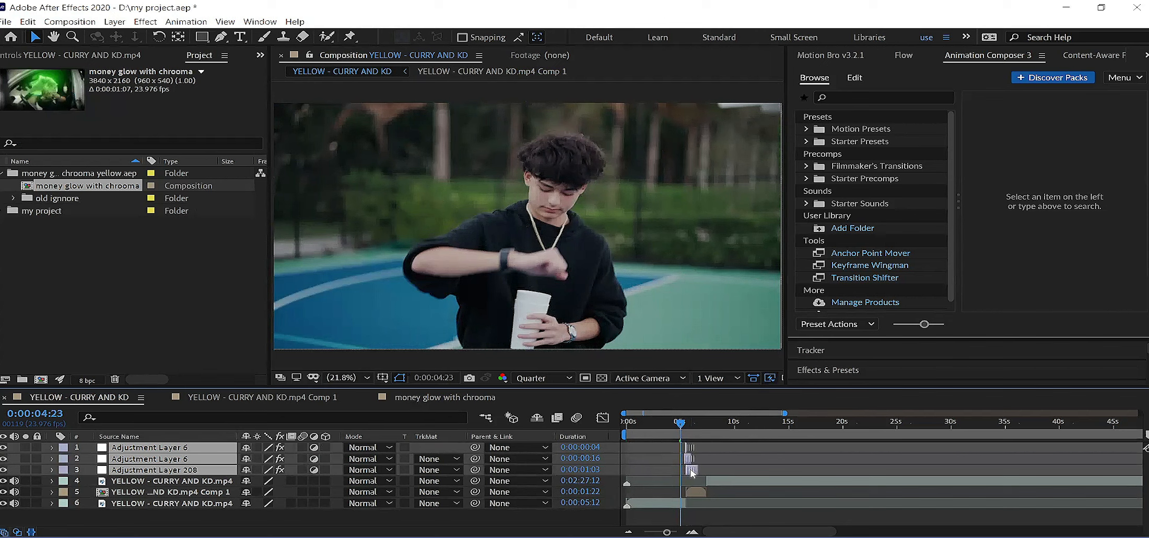
{"action": "left_click_drag", "start_coordinate": [667, 532], "coordinate": [676, 532]}
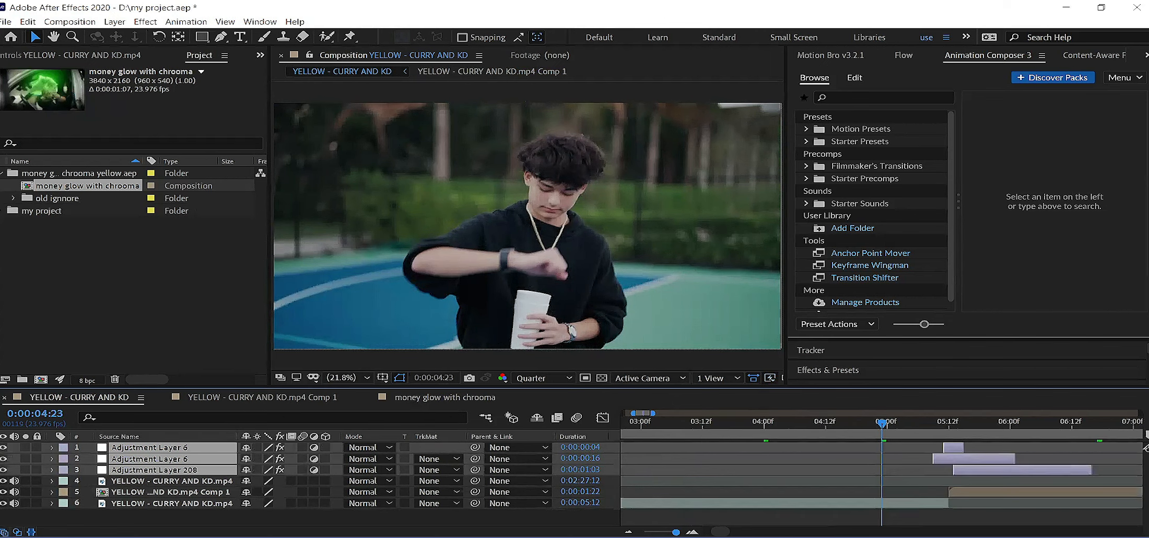
{"action": "left_click", "coordinate": [949, 424]}
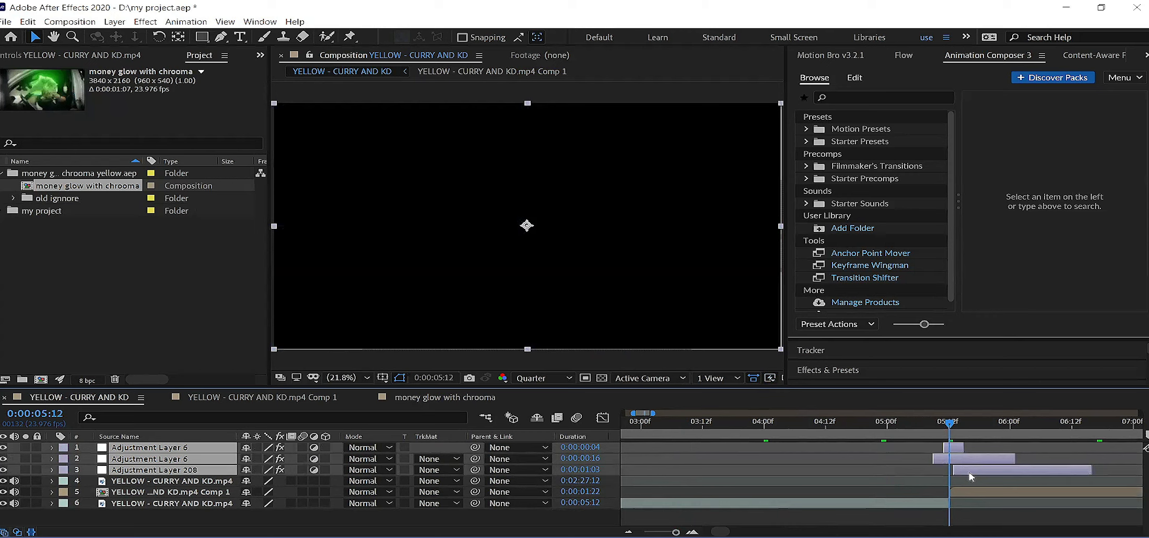
{"action": "left_click_drag", "start_coordinate": [973, 473], "coordinate": [968, 473]}
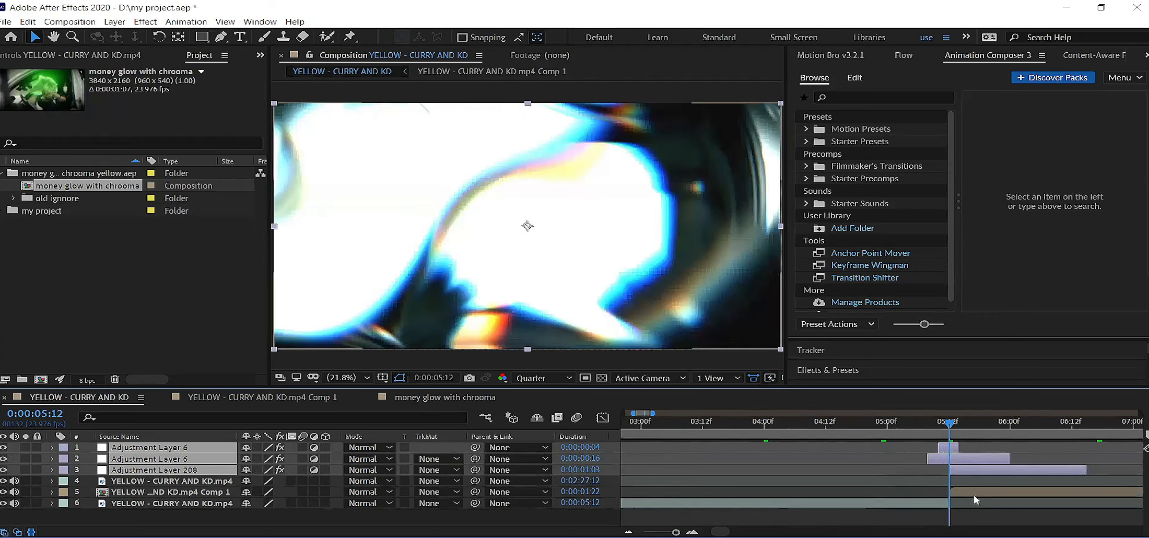
{"action": "left_click", "coordinate": [928, 424]}
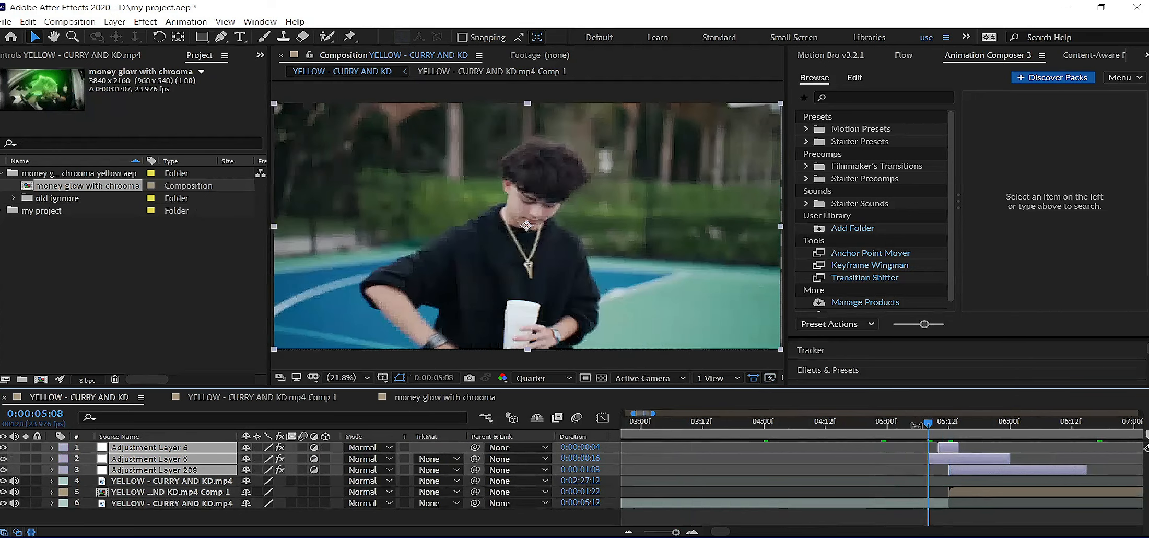
{"action": "left_click_drag", "start_coordinate": [653, 413], "coordinate": [703, 413]}
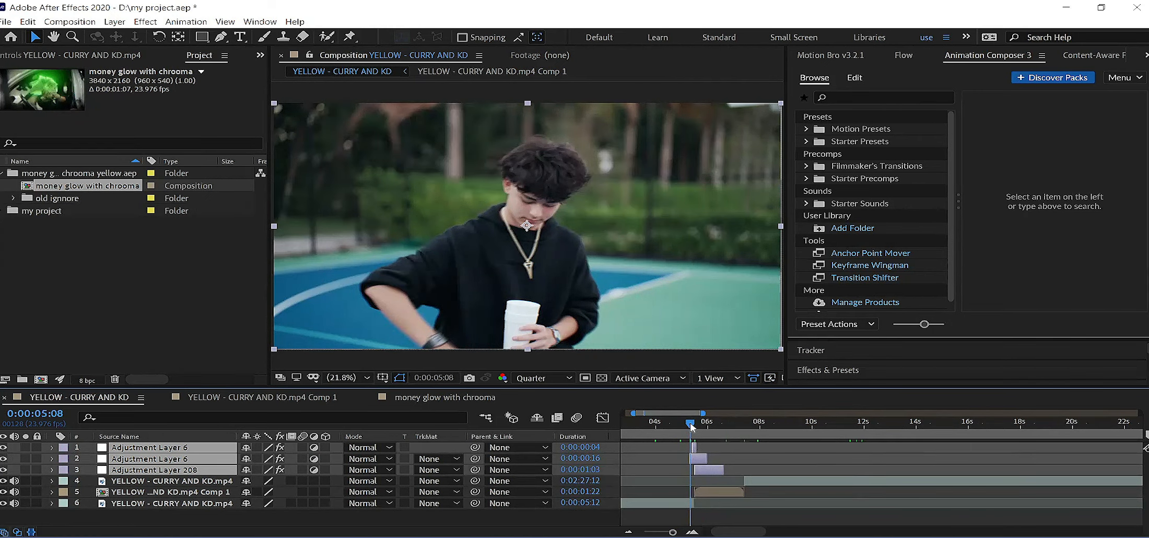
{"action": "mouse_move", "coordinate": [691, 426]}
{"action": "left_mouse_down"}
{"action": "mouse_move", "coordinate": [708, 426]}
{"action": "mouse_move", "coordinate": [688, 426]}
{"action": "left_mouse_up"}
Copy the same three adjustment layers from the money glow template again
{"action": "left_click", "coordinate": [445, 398]}
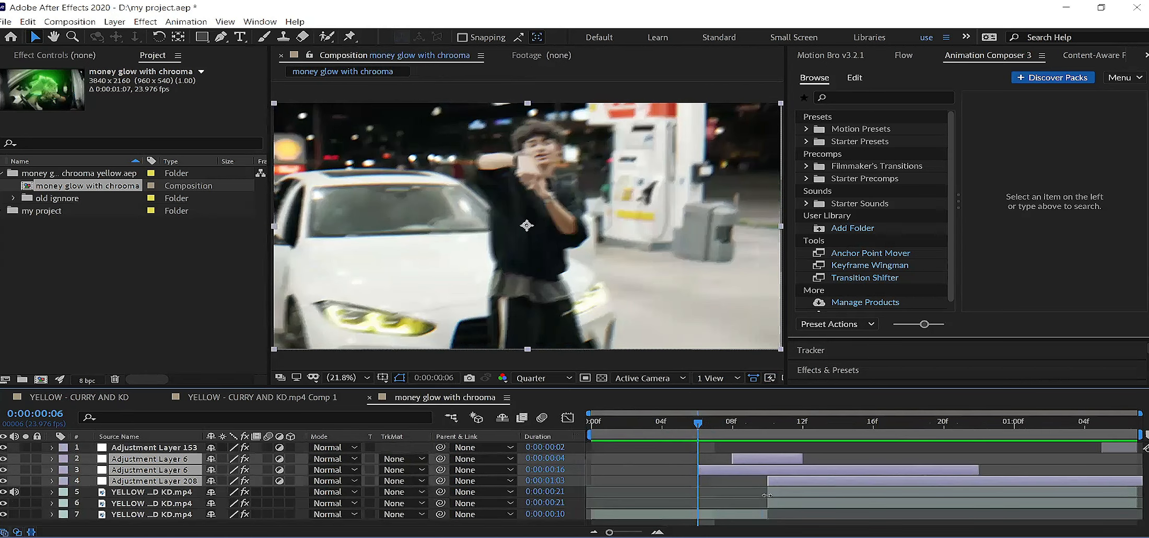
{"action": "left_click", "coordinate": [756, 461]}
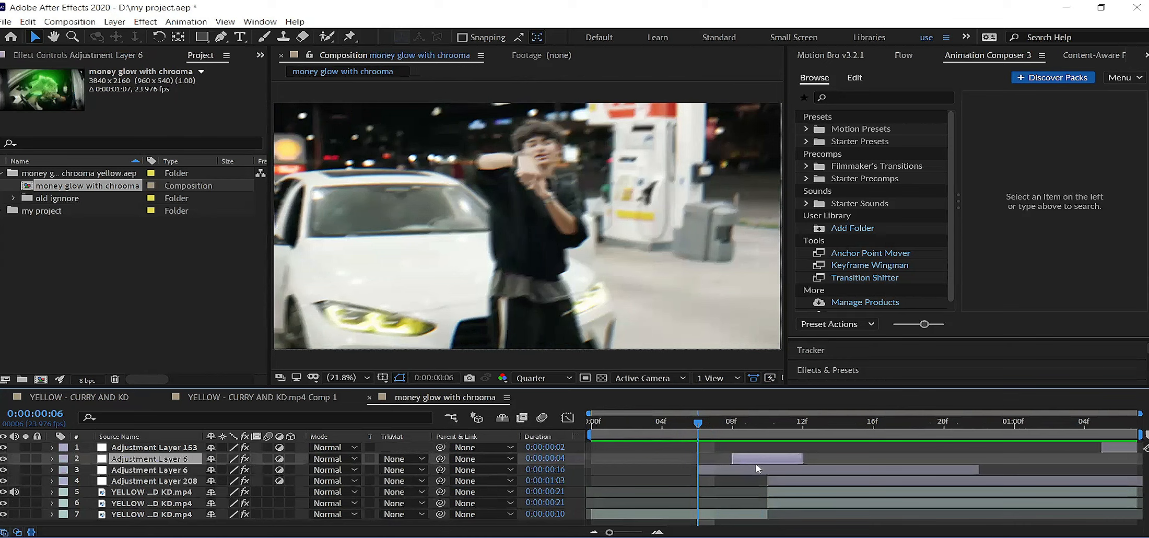
{"action": "left_click", "coordinate": [757, 470], "text": "shift"}
{"action": "left_click", "coordinate": [779, 480], "text": "shift"}
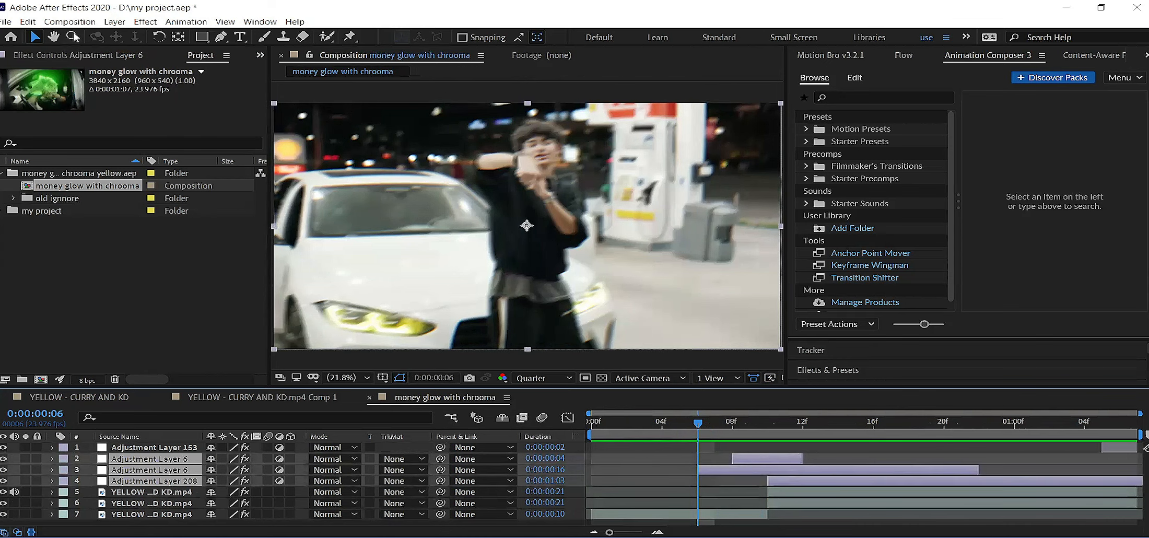
{"action": "left_click", "coordinate": [78, 93]}
Compare the transition timing in the main composition with the money glow template up to 0:00:00:10
{"action": "left_click", "coordinate": [107, 402]}
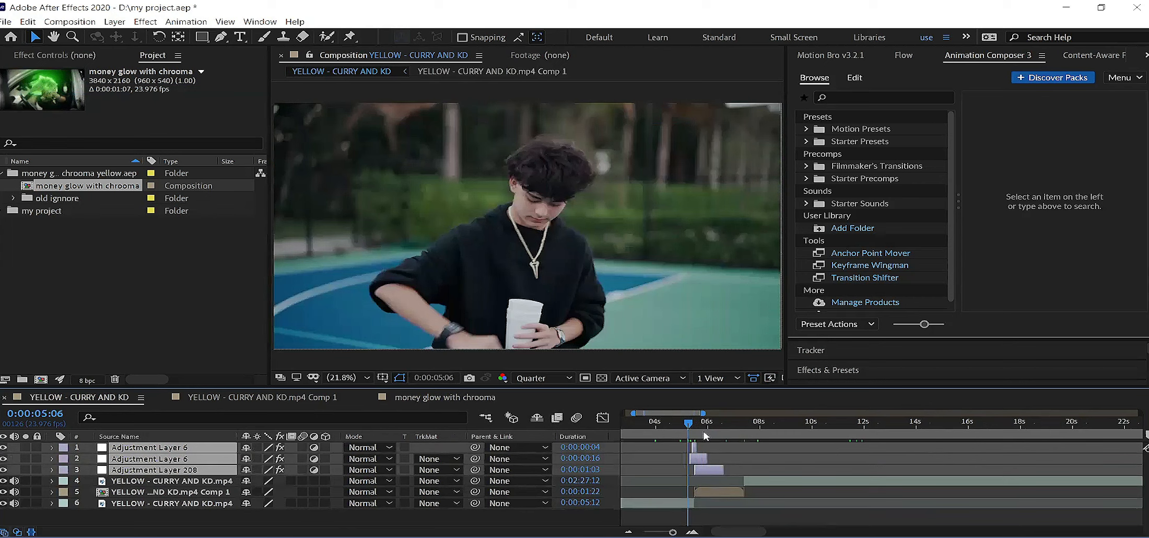
{"action": "mouse_move", "coordinate": [689, 432]}
{"action": "left_mouse_down"}
{"action": "mouse_move", "coordinate": [718, 431]}
{"action": "mouse_move", "coordinate": [688, 424]}
{"action": "left_mouse_up"}
{"action": "left_click", "coordinate": [449, 398]}
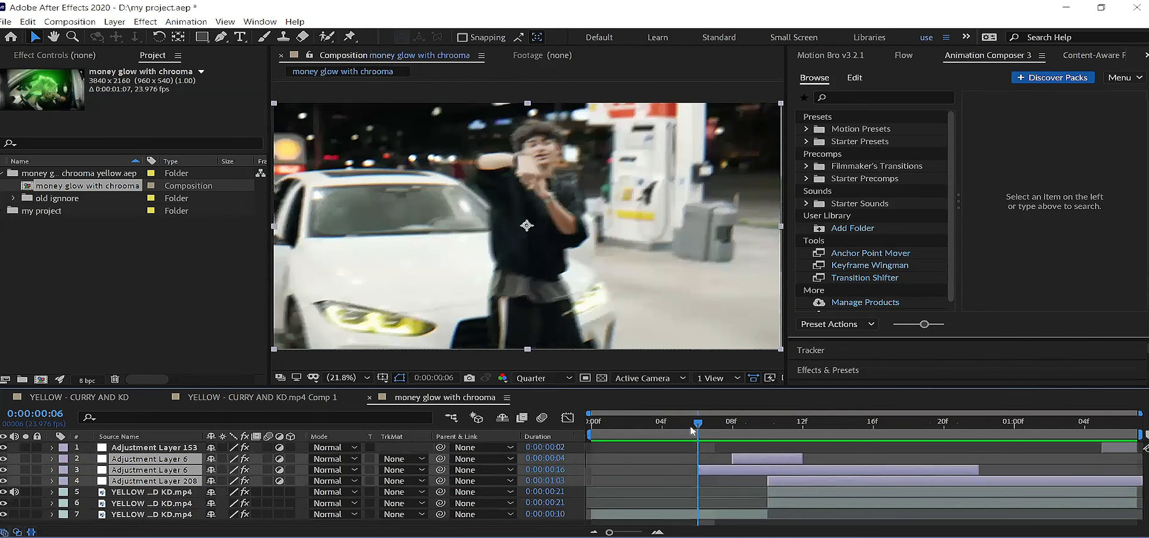
{"action": "left_click_drag", "start_coordinate": [701, 423], "coordinate": [778, 435]}
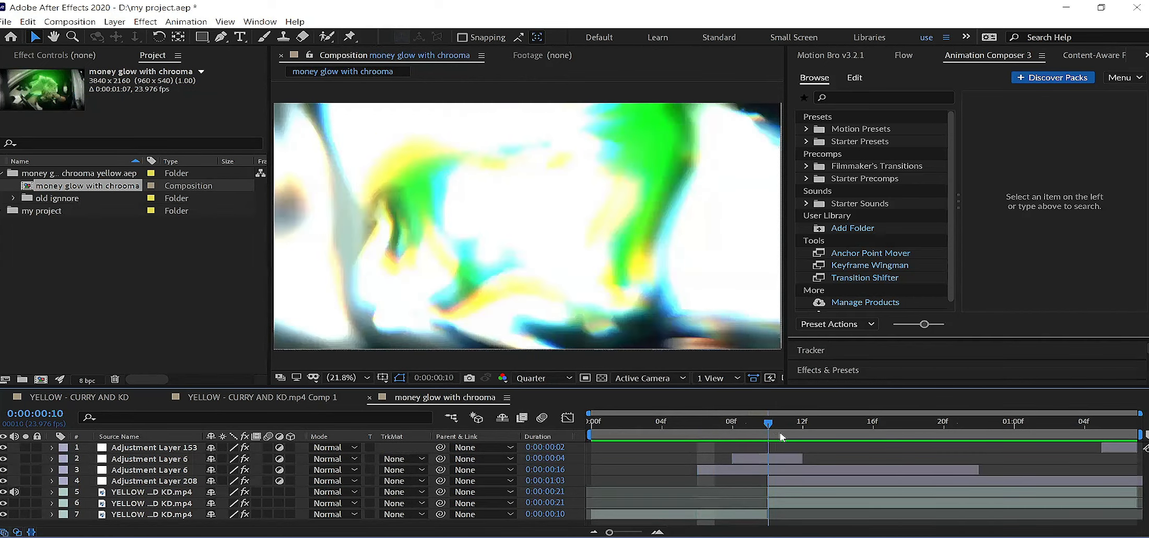
Show the effects of the upper YELLOW footage layer in the money glow template and list the layers by layer name
{"action": "left_click", "coordinate": [744, 463]}
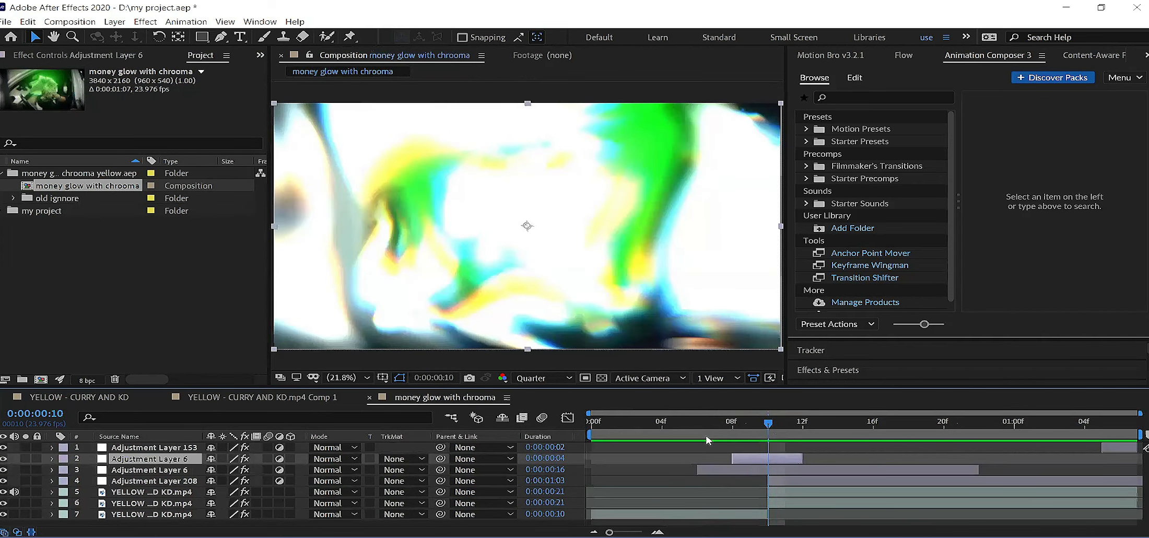
{"action": "left_click", "coordinate": [699, 425]}
{"action": "left_click_drag", "start_coordinate": [722, 431], "coordinate": [764, 430]}
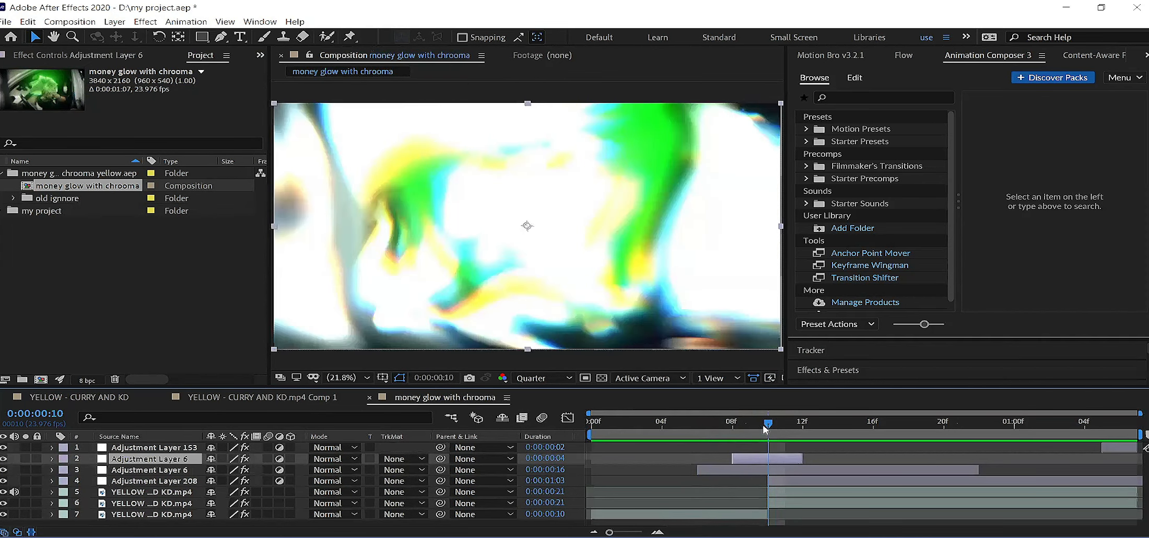
{"action": "left_click", "coordinate": [777, 496]}
{"action": "left_click", "coordinate": [107, 59]}
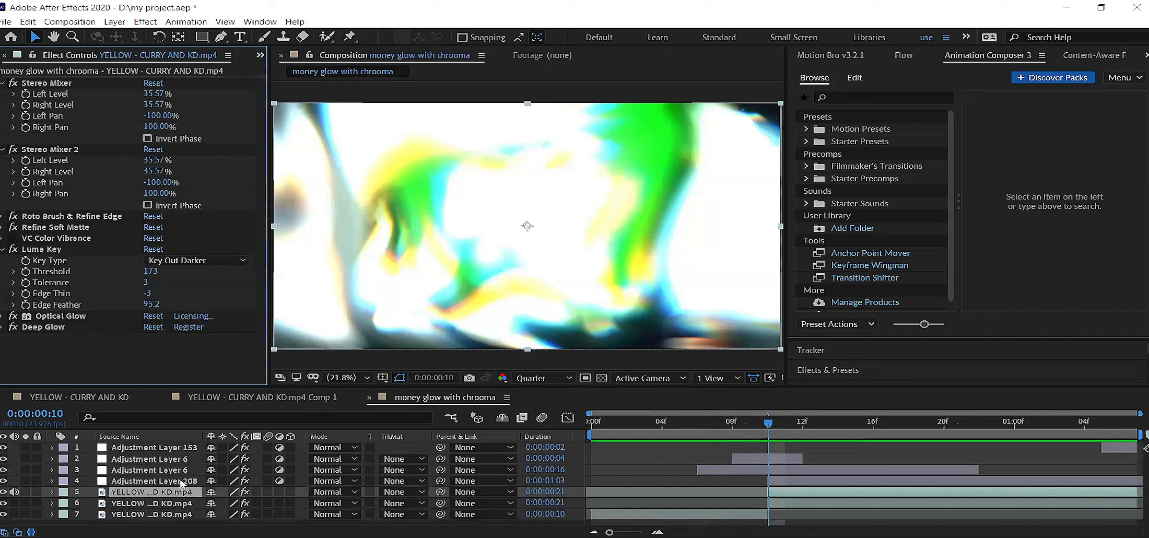
{"action": "left_click", "coordinate": [128, 437]}
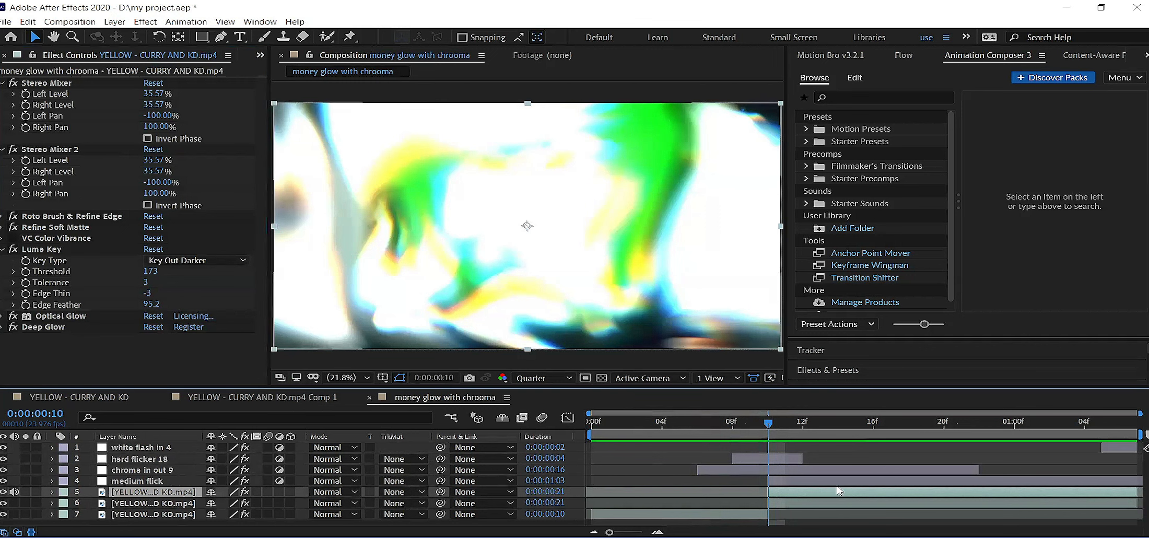
Examine which effects on the template's upper footage layer form the glow, from Refine Soft Matte through Deep Glow
{"action": "left_click", "coordinate": [37, 228]}
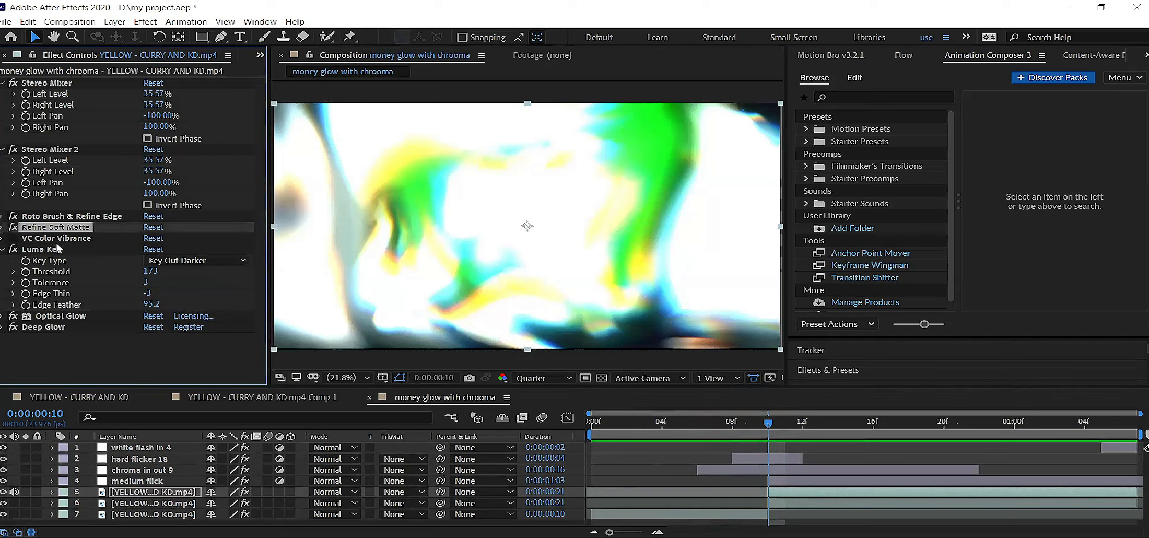
{"action": "left_click", "coordinate": [48, 217]}
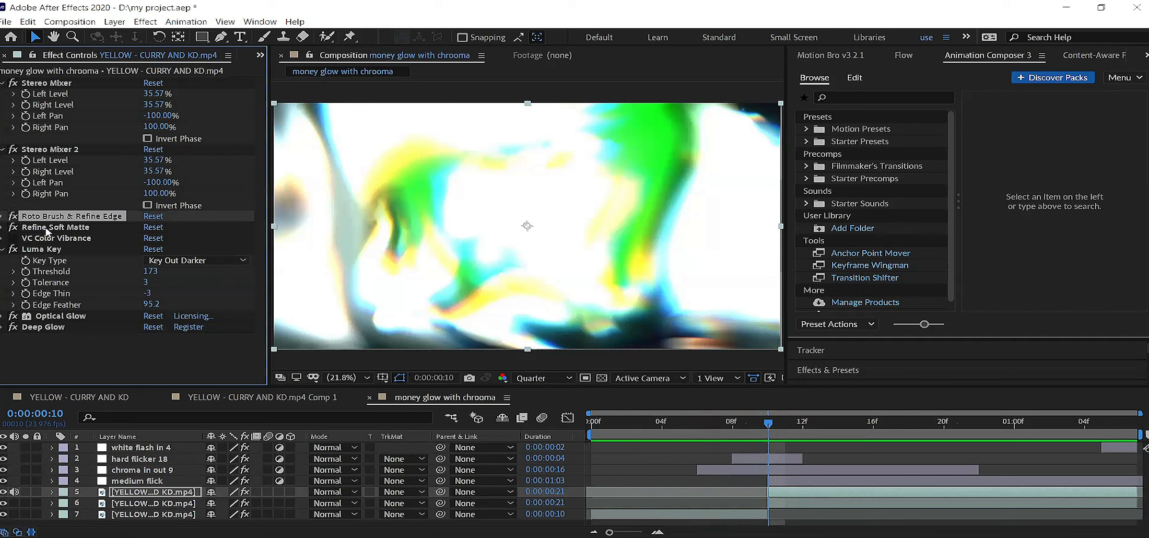
{"action": "left_click", "coordinate": [46, 229]}
{"action": "left_click", "coordinate": [56, 328], "text": "shift"}
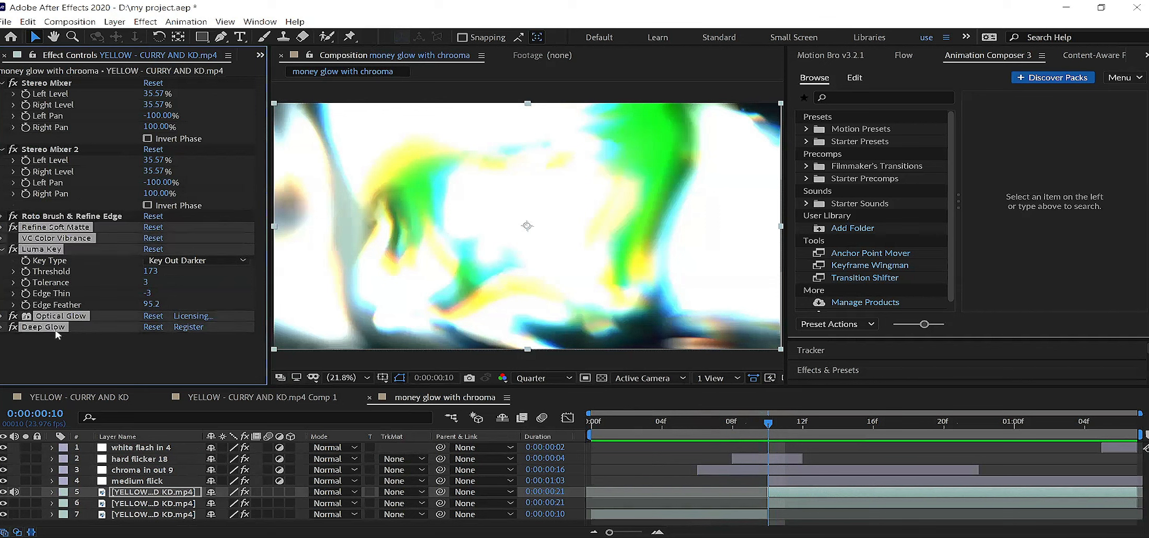
{"action": "mouse_move", "coordinate": [775, 426]}
{"action": "left_mouse_down"}
{"action": "mouse_move", "coordinate": [795, 423]}
{"action": "mouse_move", "coordinate": [777, 425]}
{"action": "left_mouse_up"}
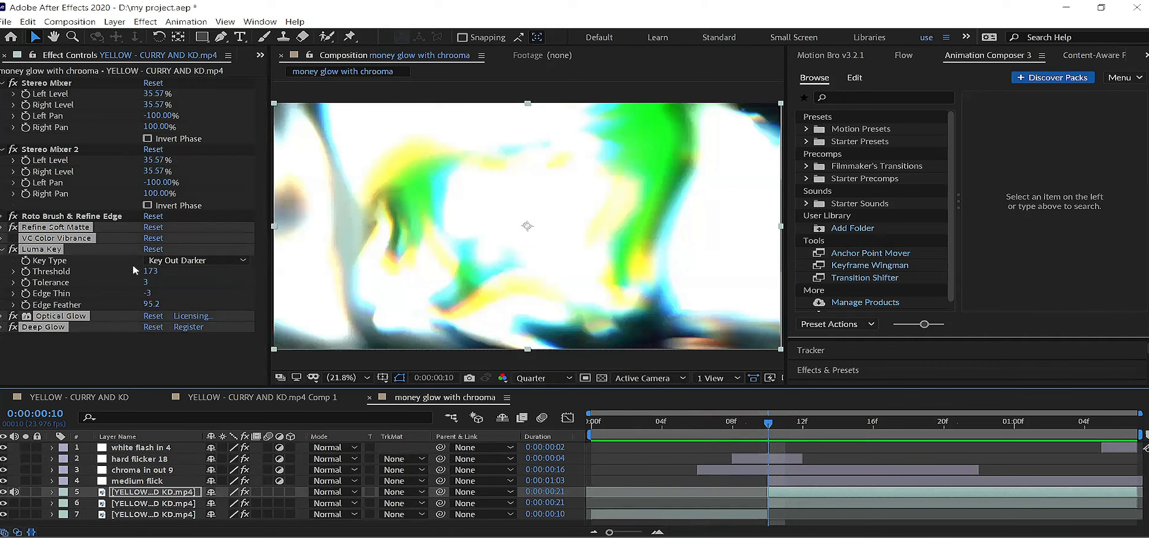
{"action": "left_click", "coordinate": [57, 228]}
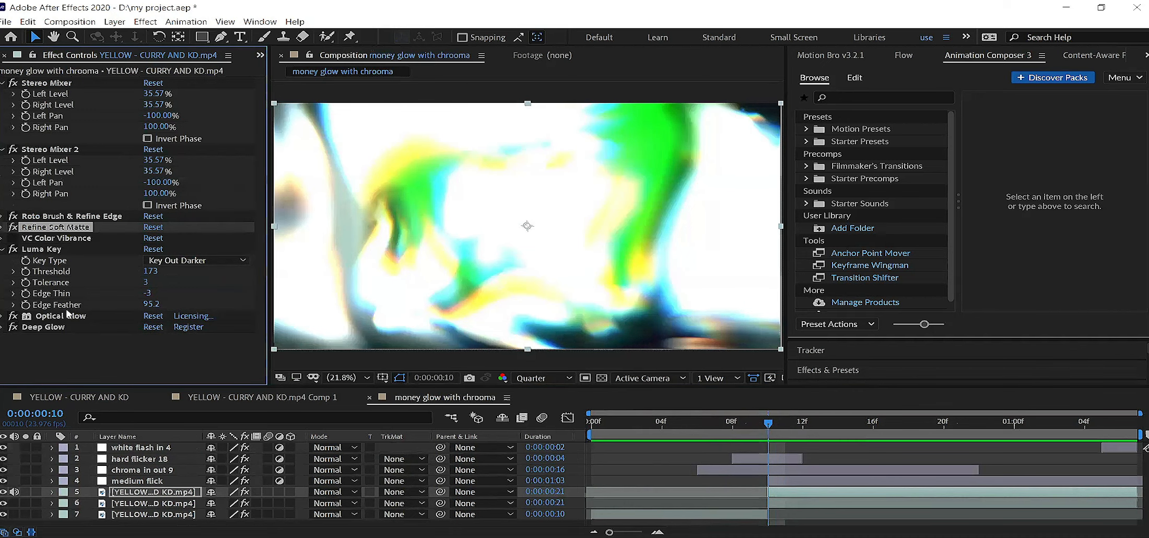
{"action": "left_click", "coordinate": [55, 331], "text": "shift"}
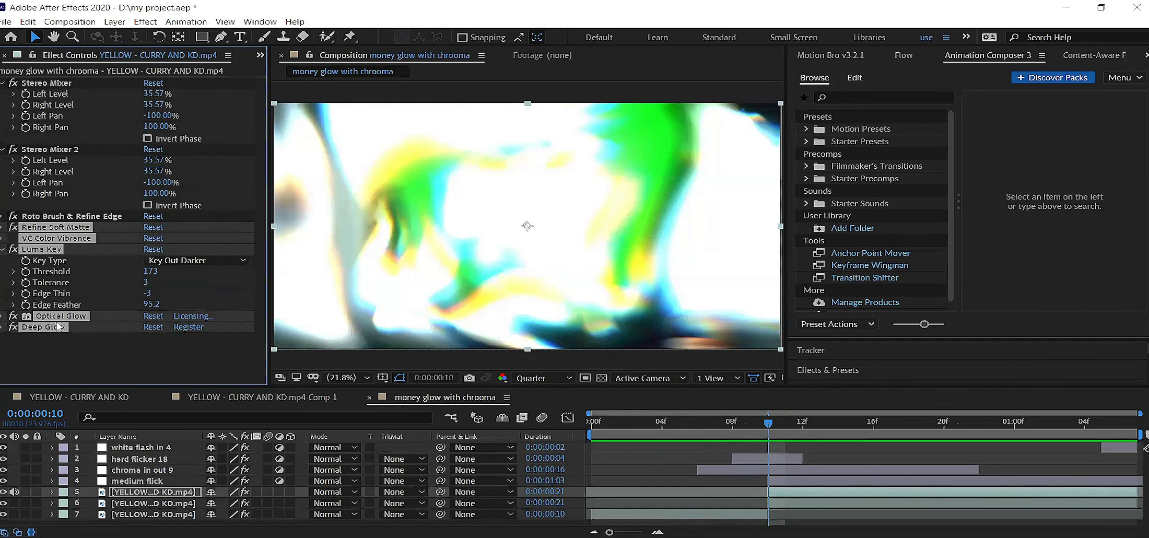
{"action": "left_click", "coordinate": [73, 338]}
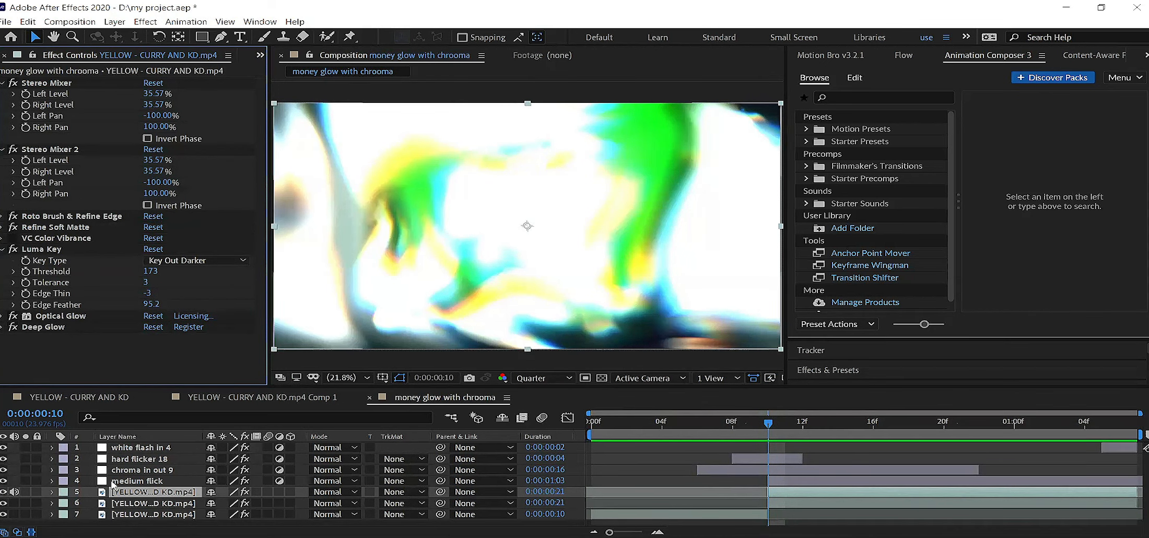
Hide the medium flick, chroma in out 9 and hard flicker 18 layers in the money glow template
{"action": "left_click", "coordinate": [130, 481]}
{"action": "left_click", "coordinate": [4, 479]}
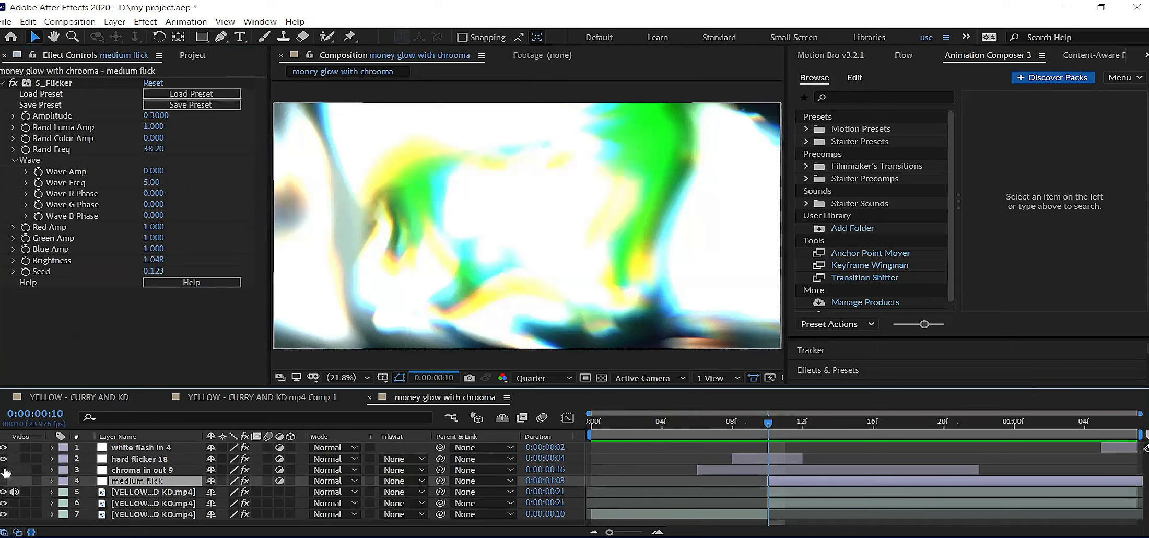
{"action": "left_click", "coordinate": [5, 471]}
{"action": "left_click", "coordinate": [2, 460]}
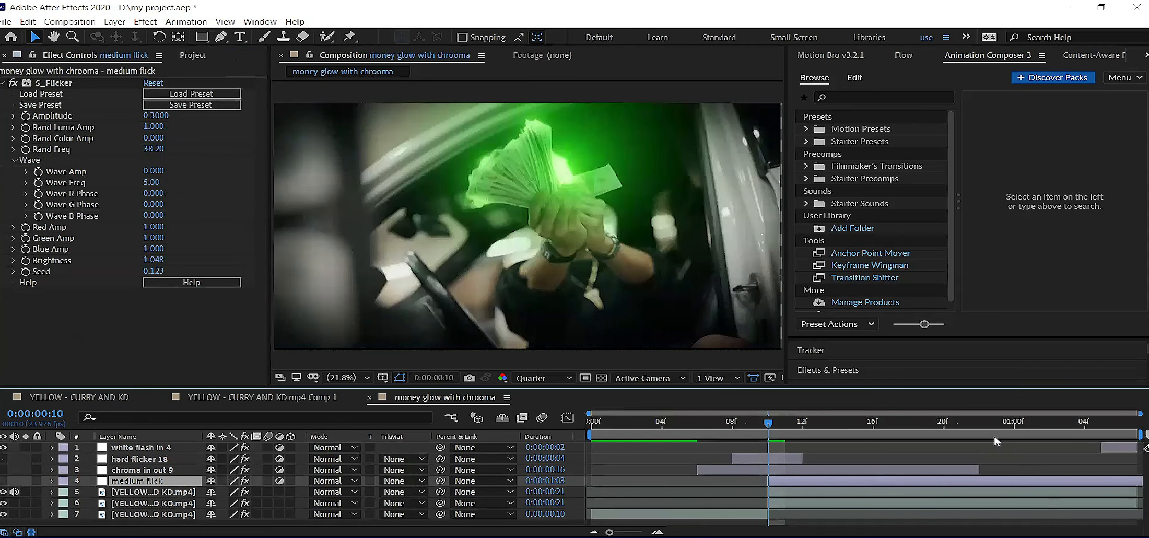
Compare the template frame with and without the upper footage layer, and check the effects of the footage layer beneath it
{"action": "left_click", "coordinate": [820, 495]}
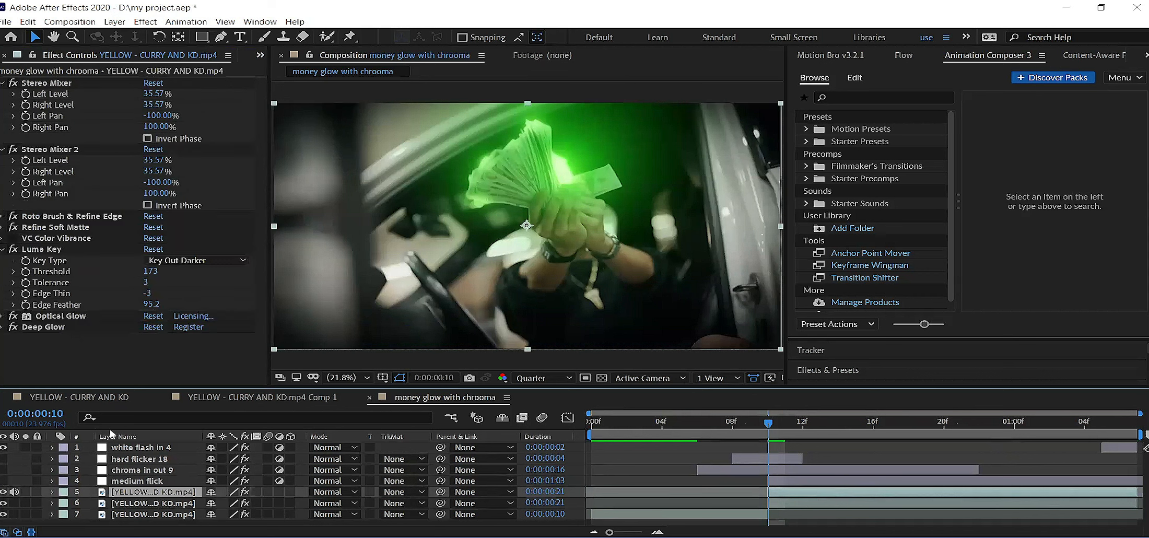
{"action": "left_click", "coordinate": [3, 493]}
{"action": "left_click", "coordinate": [2, 492]}
{"action": "left_click", "coordinate": [3, 492]}
{"action": "left_click", "coordinate": [3, 492]}
{"action": "left_click", "coordinate": [784, 507]}
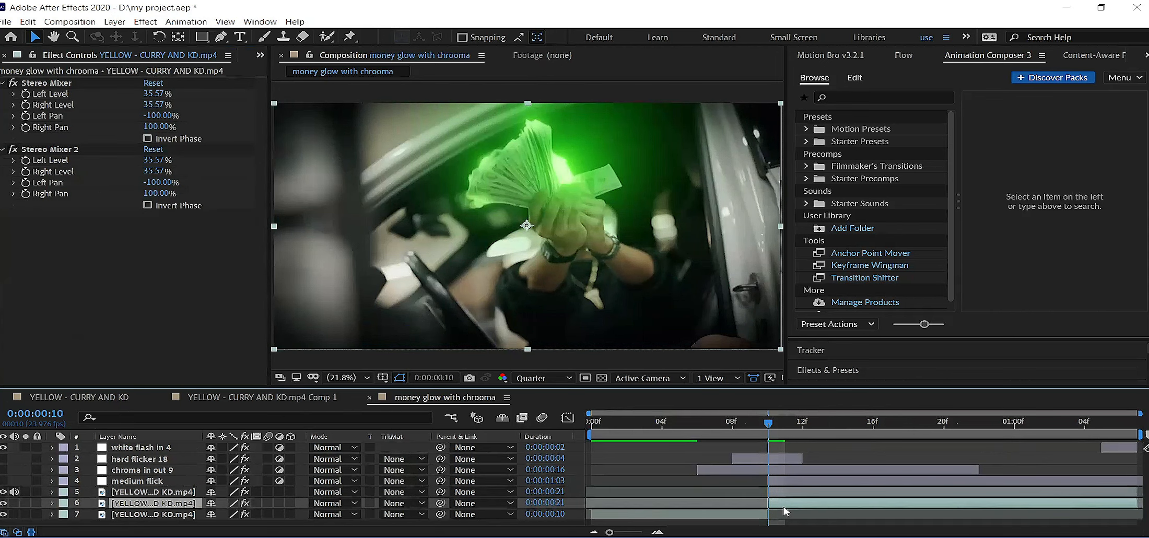
Duplicate the footage layer in the YELLOW - CURRY AND KD.mp4 Comp 1 composition
{"action": "left_click", "coordinate": [299, 398]}
{"action": "mouse_move", "coordinate": [633, 426]}
{"action": "left_mouse_down"}
{"action": "mouse_move", "coordinate": [816, 425]}
{"action": "mouse_move", "coordinate": [618, 418]}
{"action": "left_mouse_up"}
{"action": "left_click", "coordinate": [638, 448]}
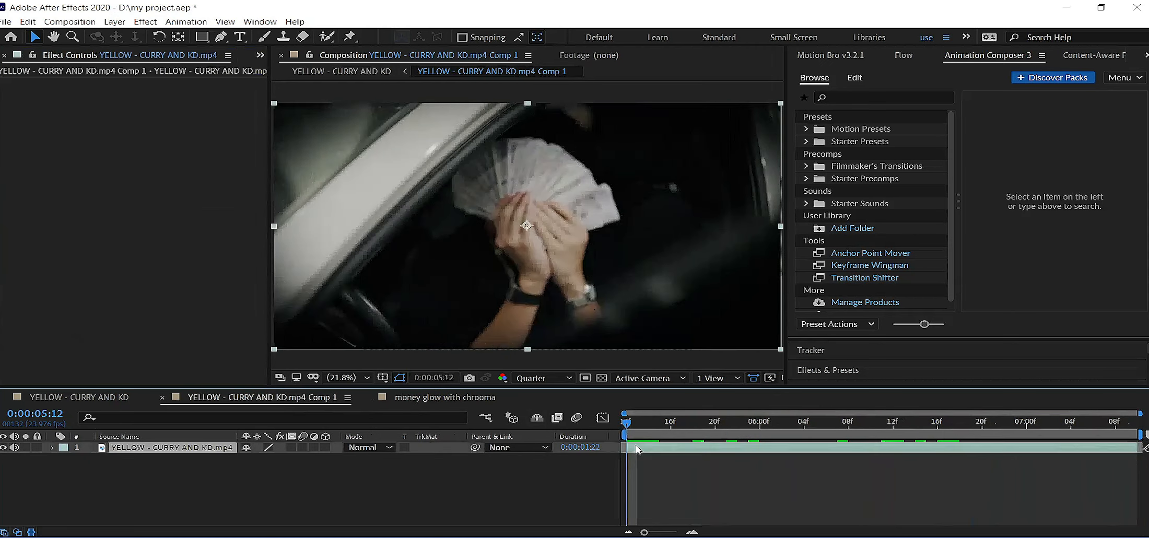
{"action": "left_click", "coordinate": [28, 21]}
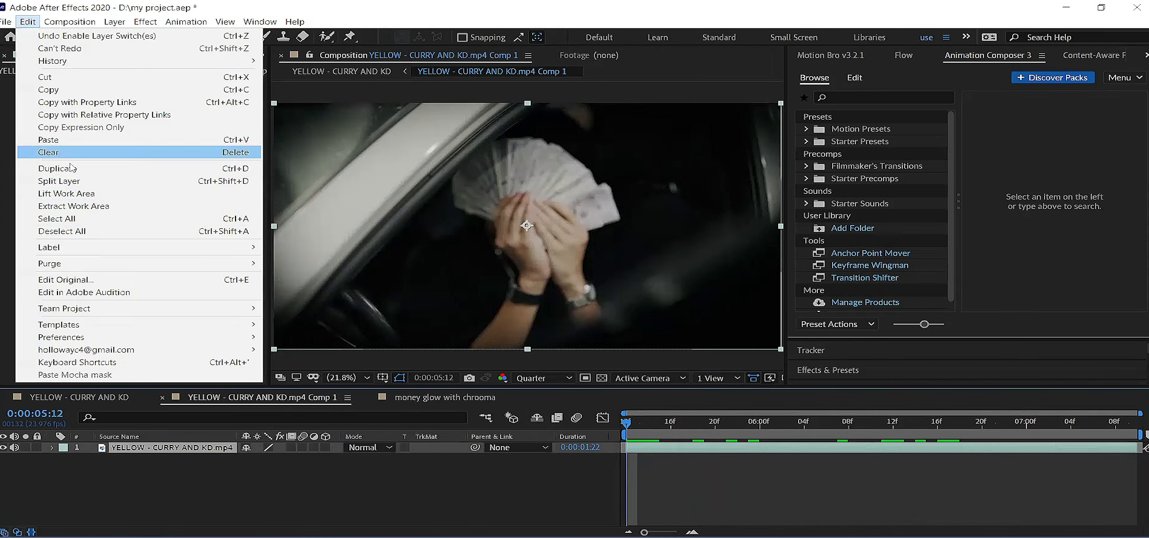
{"action": "left_click", "coordinate": [58, 169]}
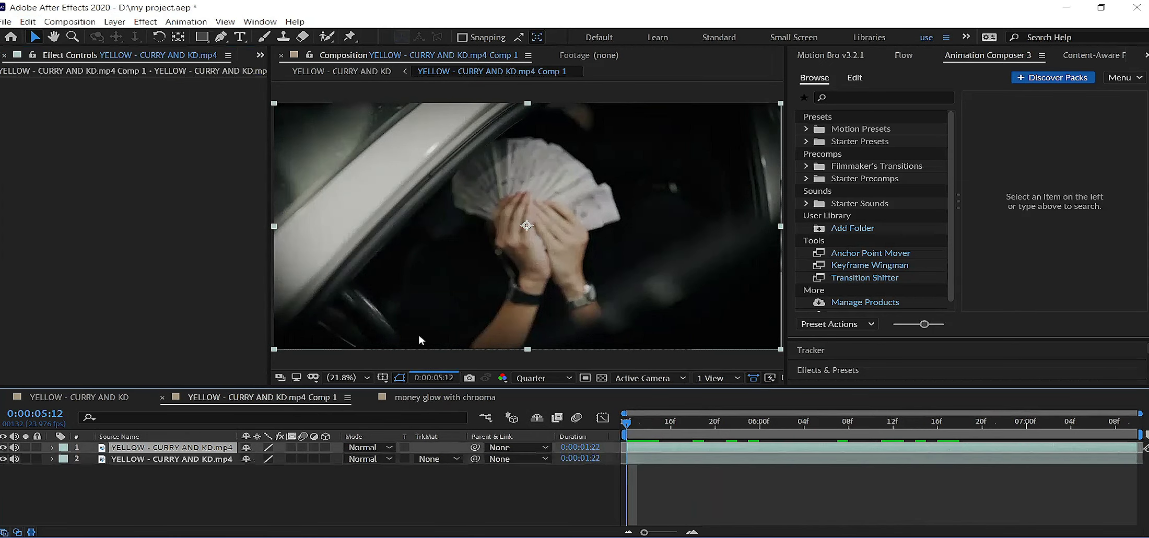
Activate the Roto Brush tool, set the preview resolution to Full, and open the duplicated footage layer in its own layer viewer
{"action": "left_click", "coordinate": [326, 36]}
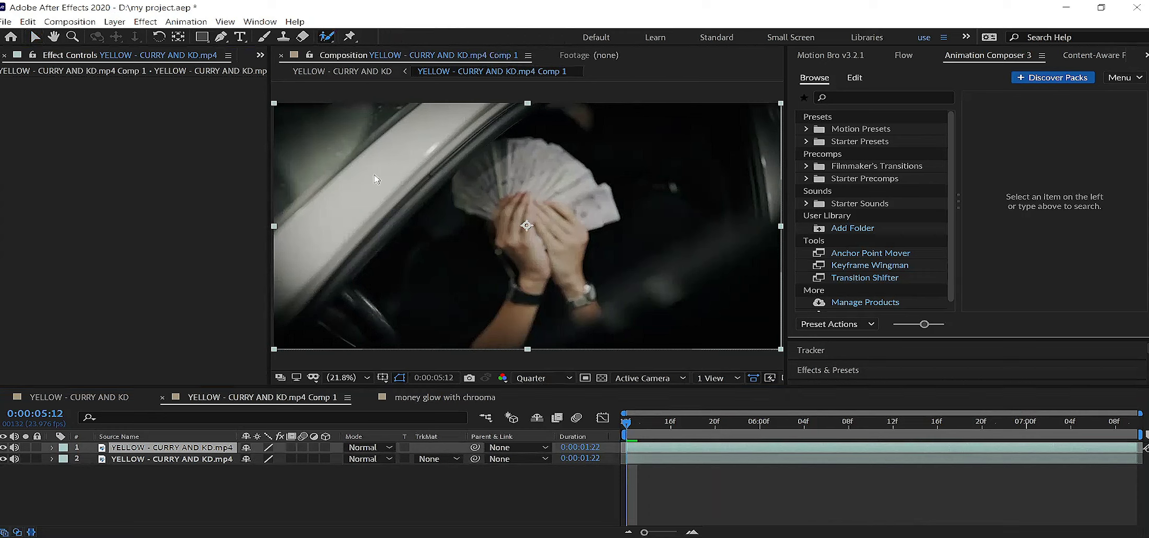
{"action": "left_click", "coordinate": [225, 24]}
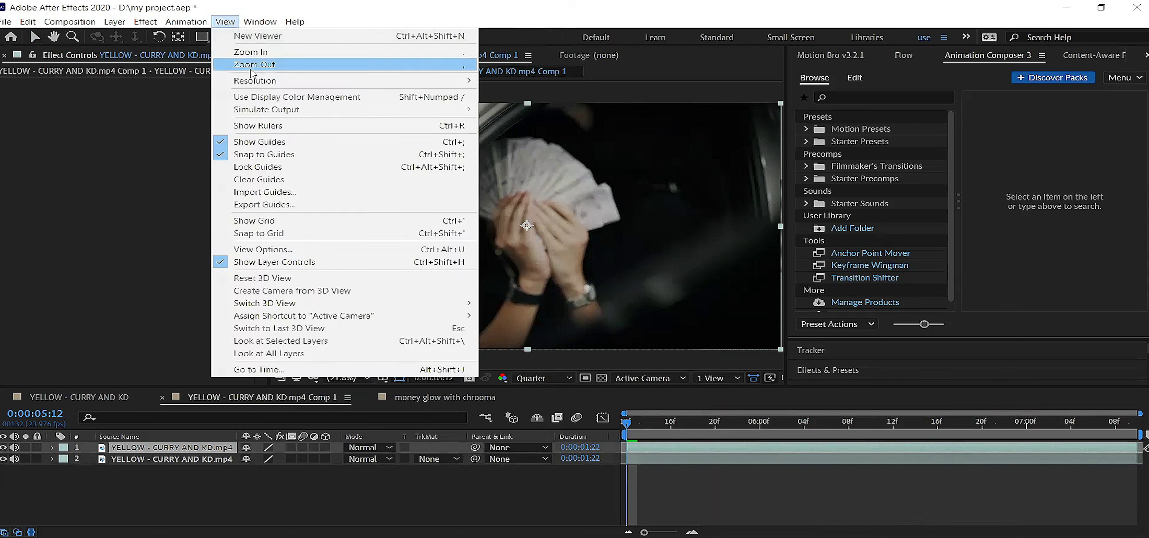
{"action": "mouse_move", "coordinate": [261, 83]}
{"action": "left_click", "coordinate": [492, 81]}
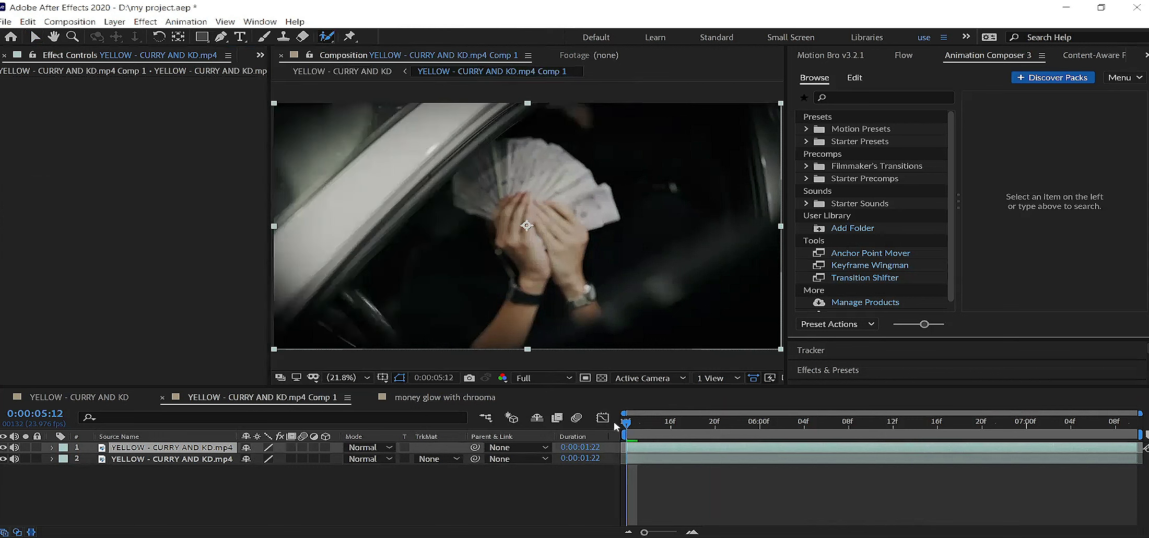
{"action": "double_click", "coordinate": [637, 446]}
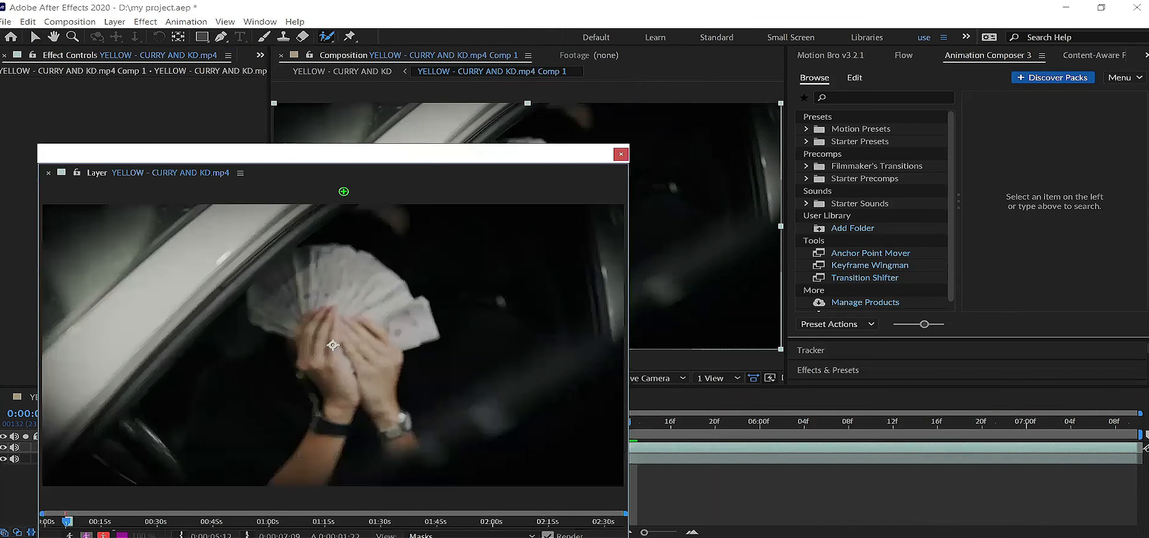
{"action": "left_click_drag", "start_coordinate": [358, 157], "coordinate": [414, 134]}
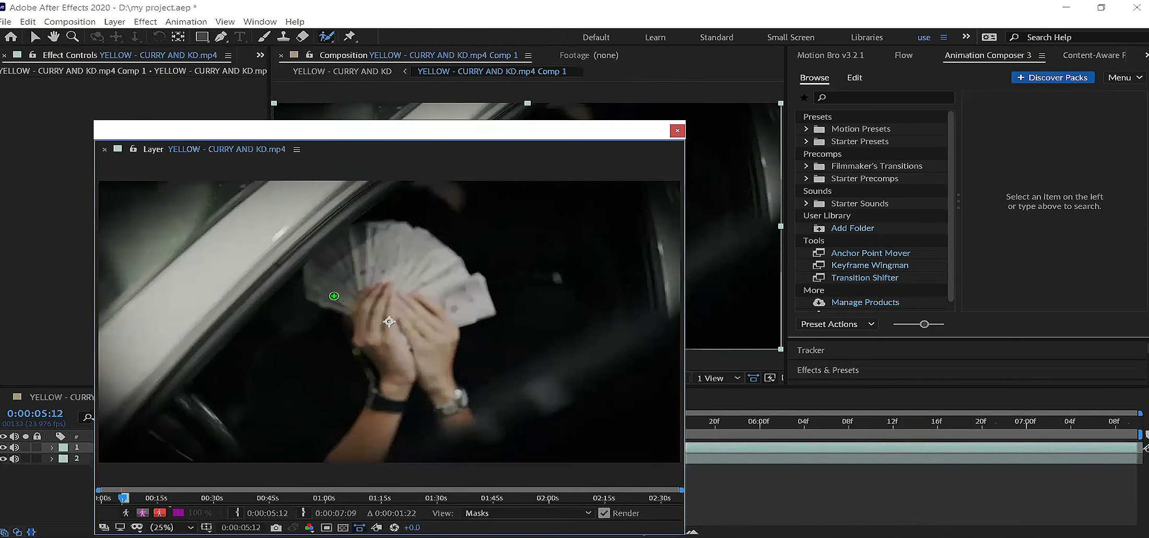
Paint Roto Brush strokes across the fanned money at 0:00:05:12 to select all the bills
{"action": "mouse_move", "coordinate": [328, 292]}
{"action": "left_mouse_down"}
{"action": "mouse_move", "coordinate": [337, 269]}
{"action": "mouse_move", "coordinate": [378, 252]}
{"action": "left_mouse_up"}
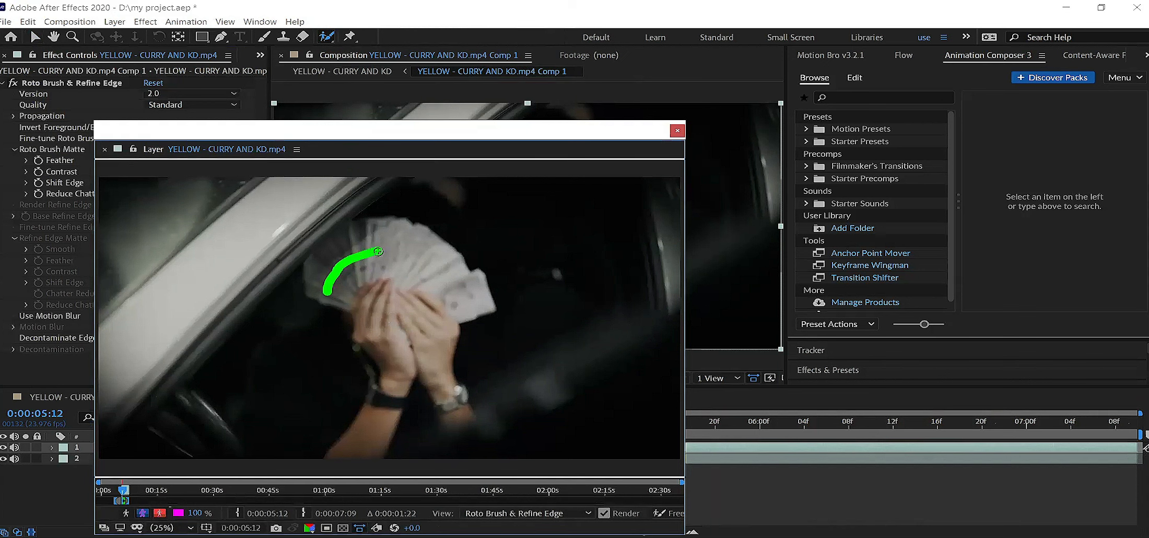
{"action": "left_click", "coordinate": [490, 277]}
{"action": "left_click", "coordinate": [700, 297]}
{"action": "mouse_move", "coordinate": [471, 303]}
{"action": "left_mouse_down"}
{"action": "mouse_move", "coordinate": [430, 268]}
{"action": "mouse_move", "coordinate": [381, 267]}
{"action": "mouse_move", "coordinate": [322, 294]}
{"action": "mouse_move", "coordinate": [318, 265]}
{"action": "mouse_move", "coordinate": [356, 237]}
{"action": "left_mouse_up"}
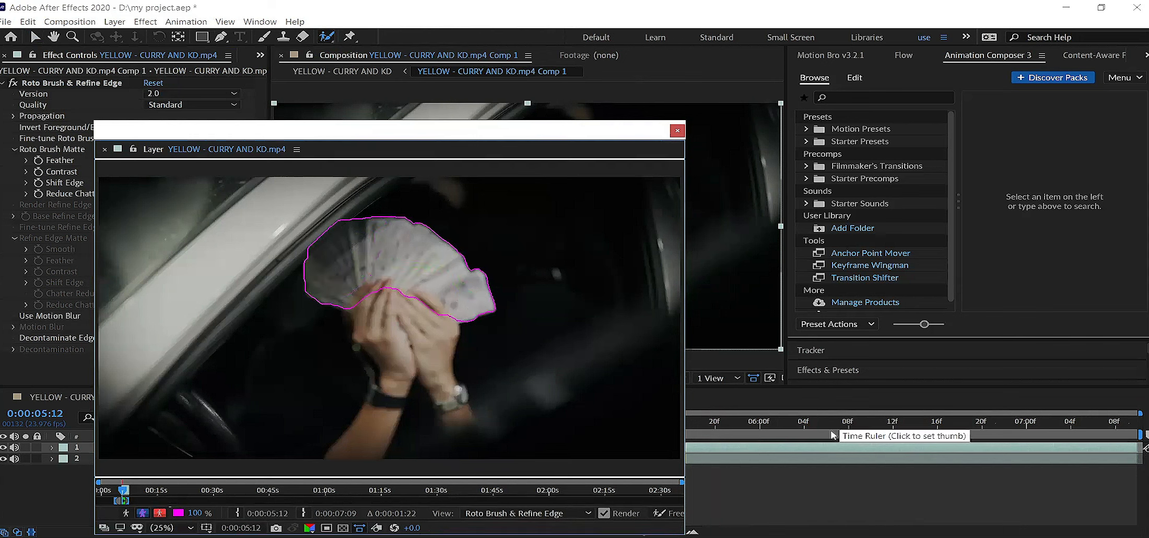
Propagate the Roto Brush selection to 0:00:07:09 with Quality set to Best, and freeze the result
{"action": "left_click_drag", "start_coordinate": [1102, 424], "coordinate": [1127, 423]}
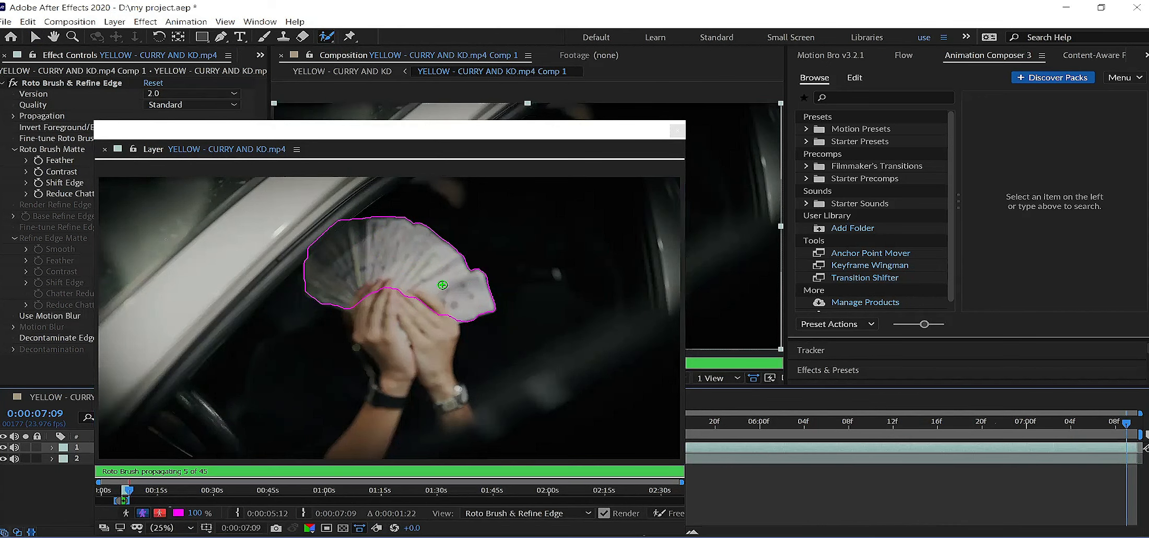
{"action": "left_click", "coordinate": [188, 105]}
{"action": "left_click", "coordinate": [162, 117]}
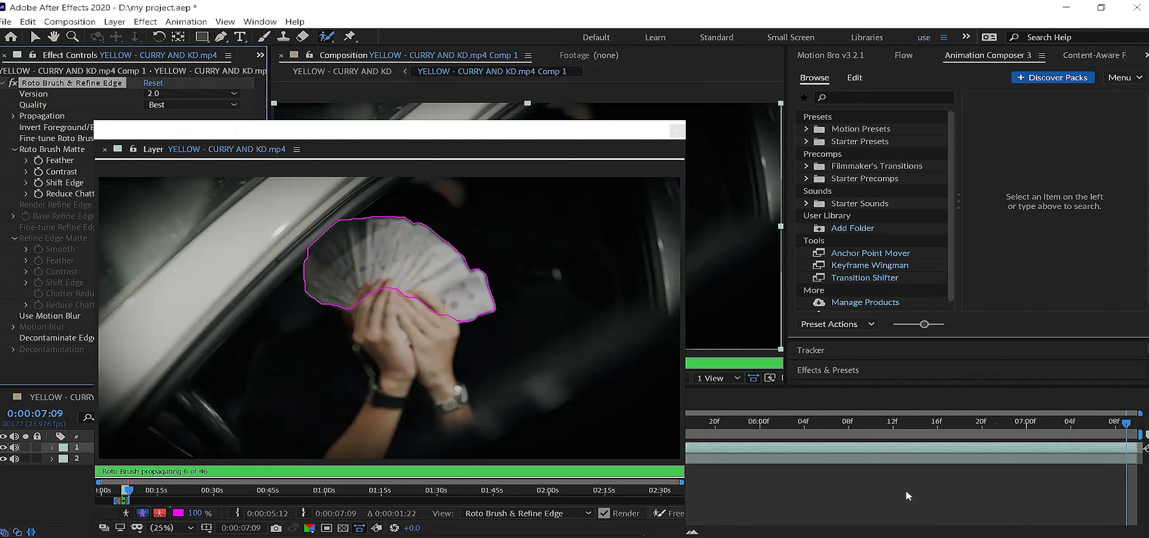
{"action": "left_click", "coordinate": [907, 495]}
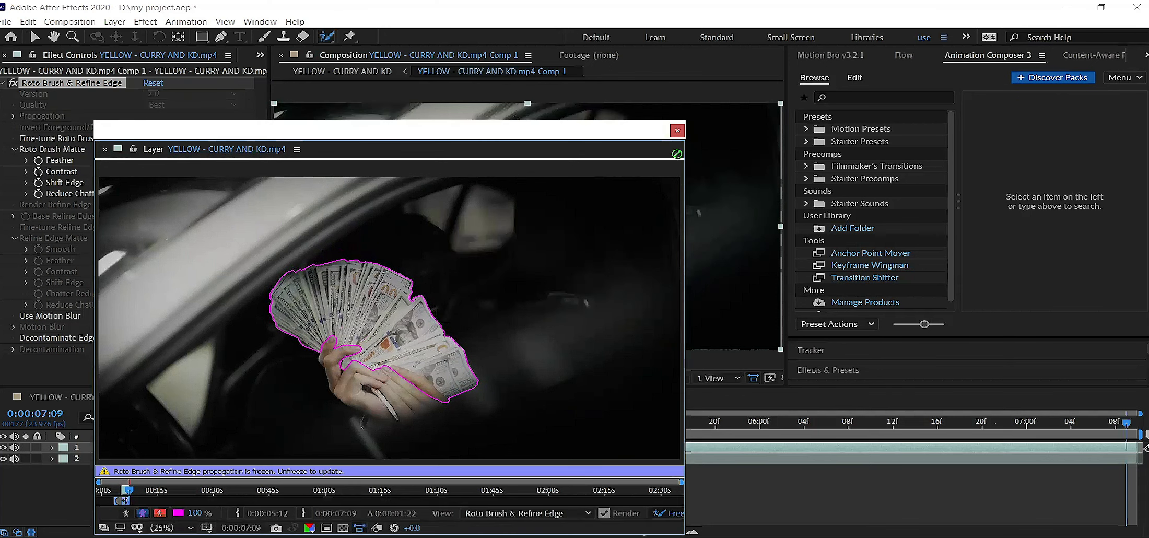
Close the layer viewer, switch back to the Selection tool, and set the preview resolution to Quarter
{"action": "left_click", "coordinate": [677, 132]}
{"action": "key", "text": "v"}
{"action": "left_click", "coordinate": [537, 381]}
{"action": "left_click", "coordinate": [560, 452]}
Copy the effects from Refine Soft Matte through Deep Glow from the upper footage layer of the money glow template
{"action": "left_click", "coordinate": [445, 397]}
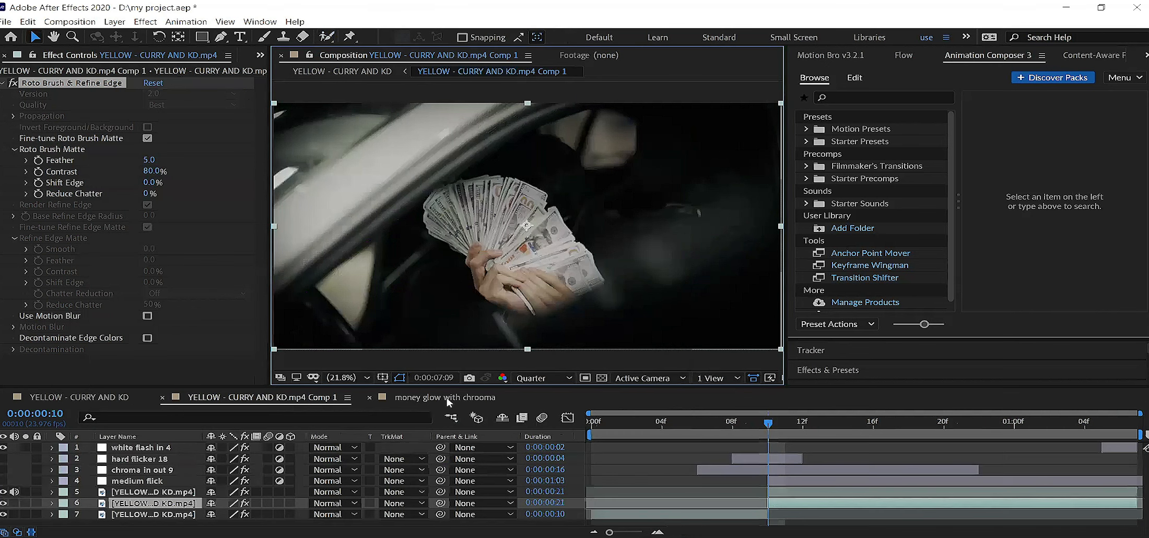
{"action": "left_click", "coordinate": [785, 491]}
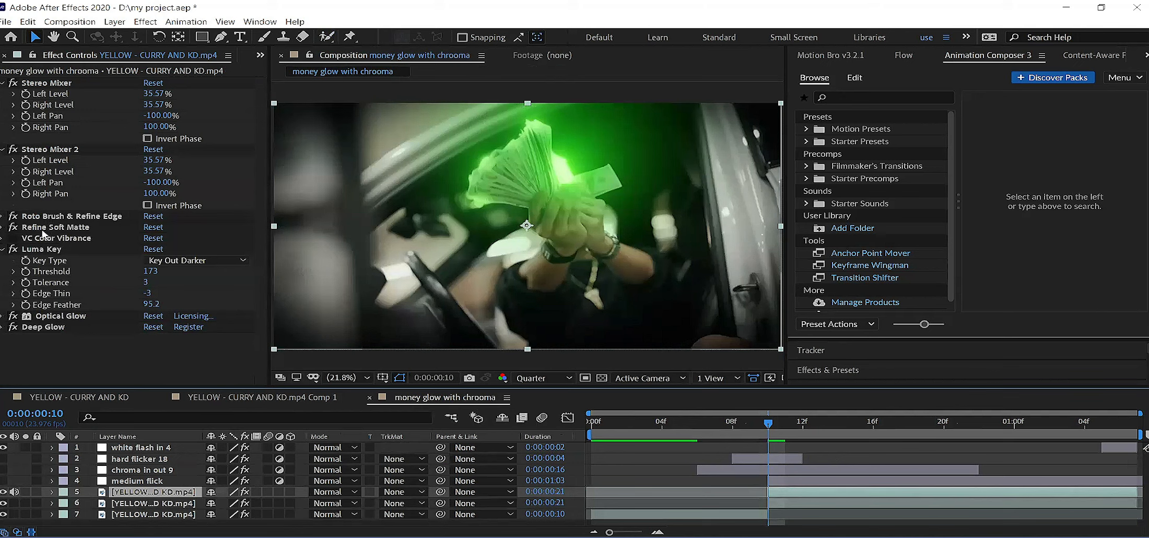
{"action": "left_click", "coordinate": [65, 230]}
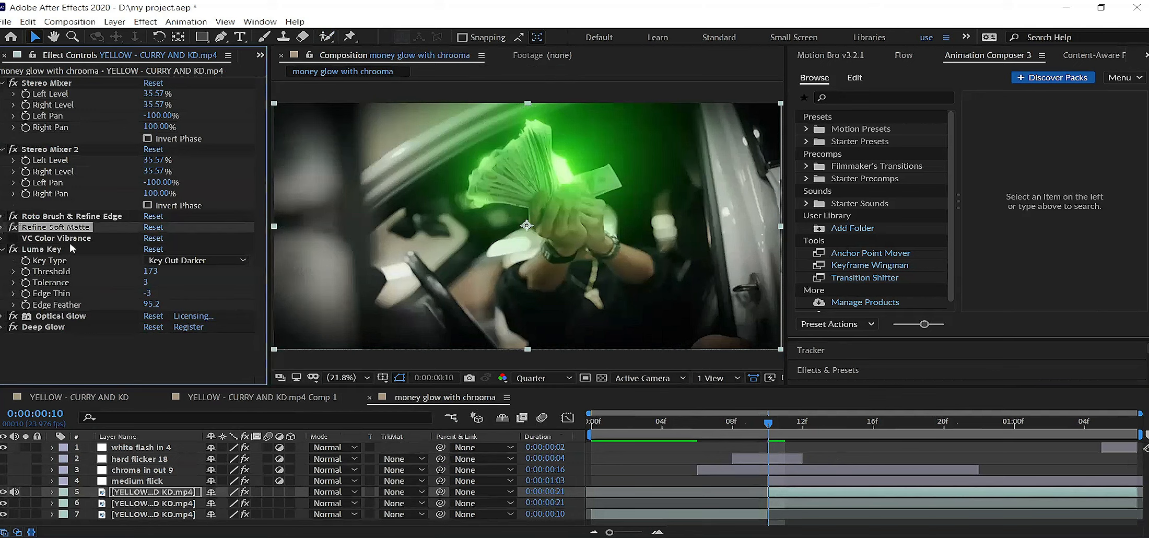
{"action": "left_click", "coordinate": [60, 329], "text": "shift"}
{"action": "left_click", "coordinate": [28, 22]}
{"action": "left_click", "coordinate": [75, 91]}
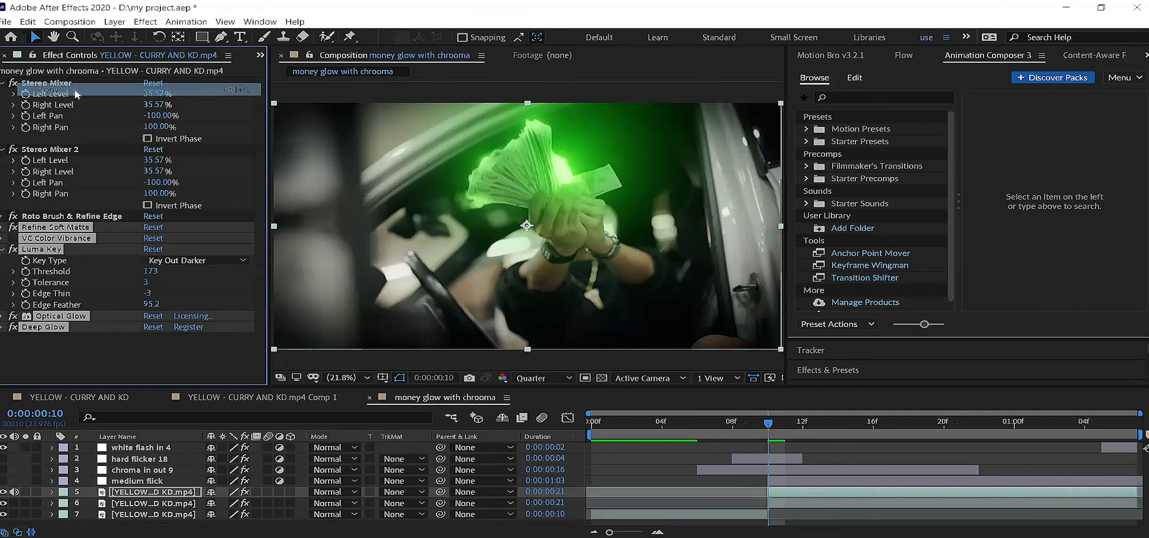
In YELLOW - CURRY AND KD.mp4 Comp 1, go to 0:00:05:12, rename the upper footage layer "money glow roto", and save the project
{"action": "left_click", "coordinate": [248, 398]}
{"action": "left_click", "coordinate": [248, 398]}
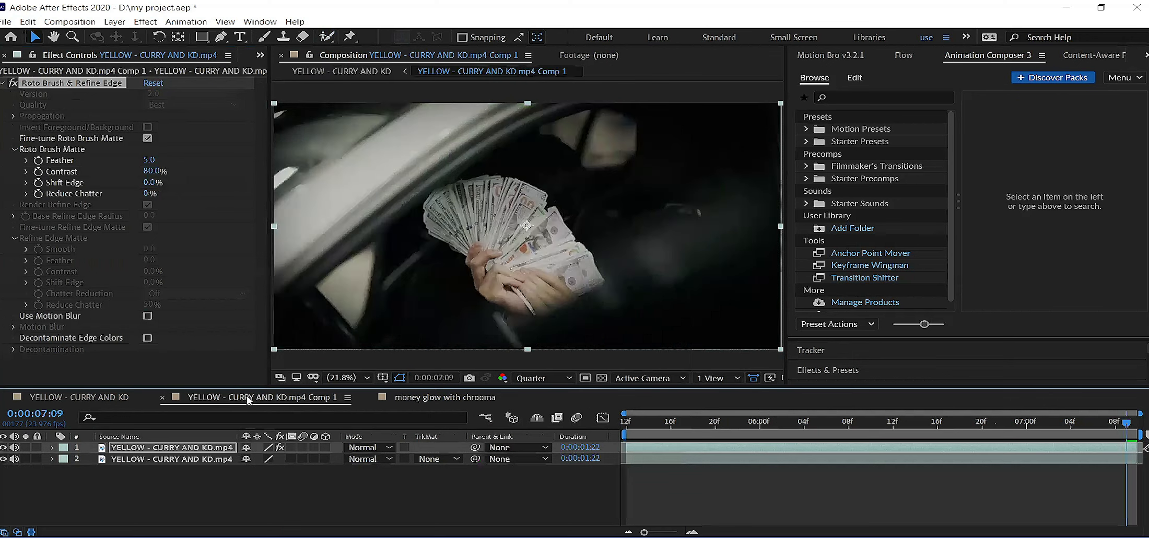
{"action": "left_click", "coordinate": [628, 425]}
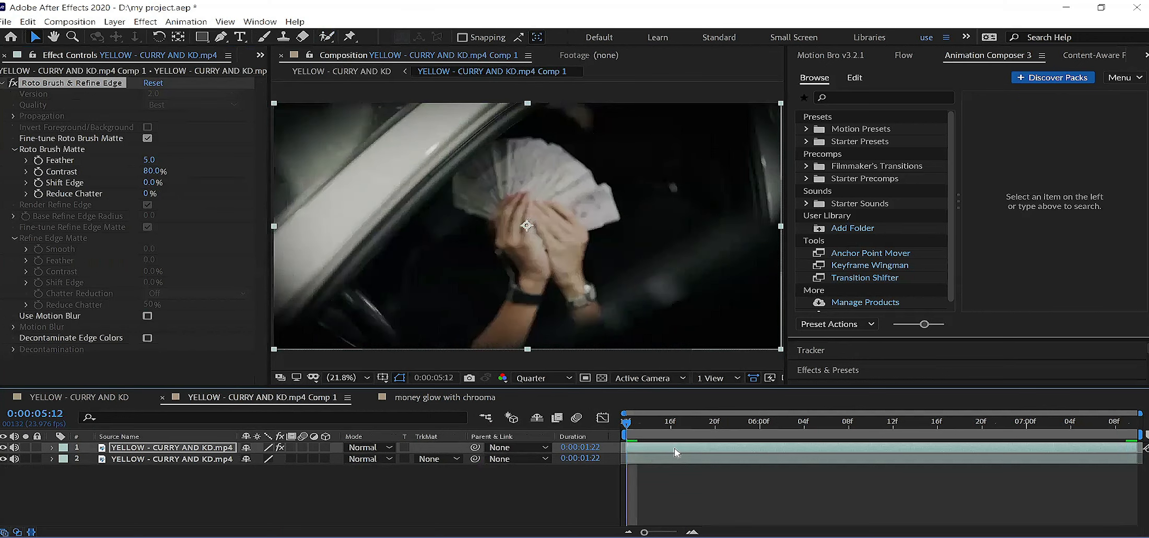
{"action": "right_click", "coordinate": [200, 447]}
{"action": "left_click", "coordinate": [234, 428]}
{"action": "type", "text": "mon"}
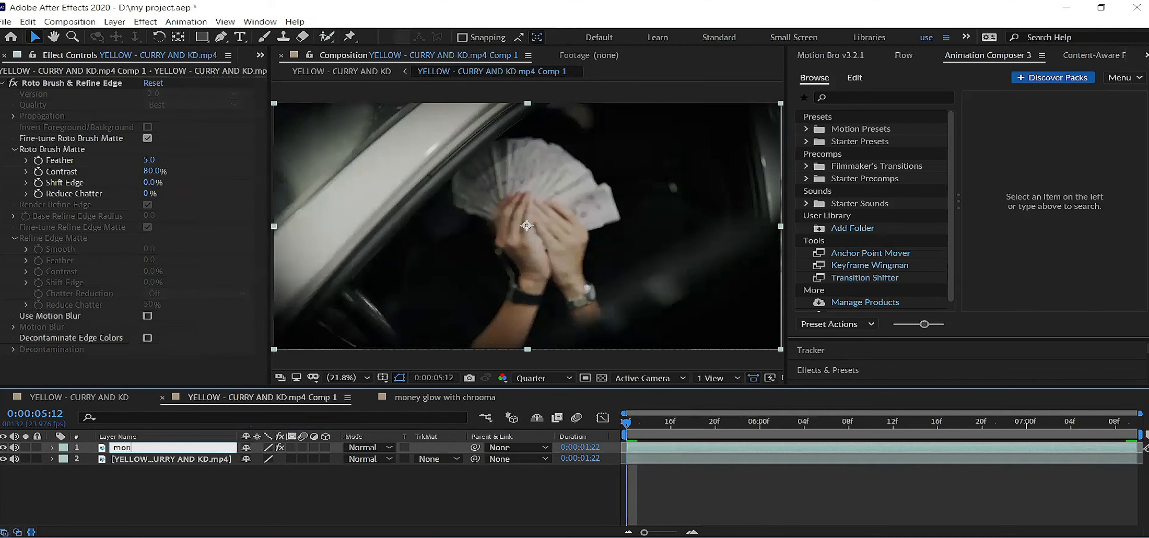
{"action": "type", "text": "ey glow roto"}
{"action": "key", "text": "Return"}
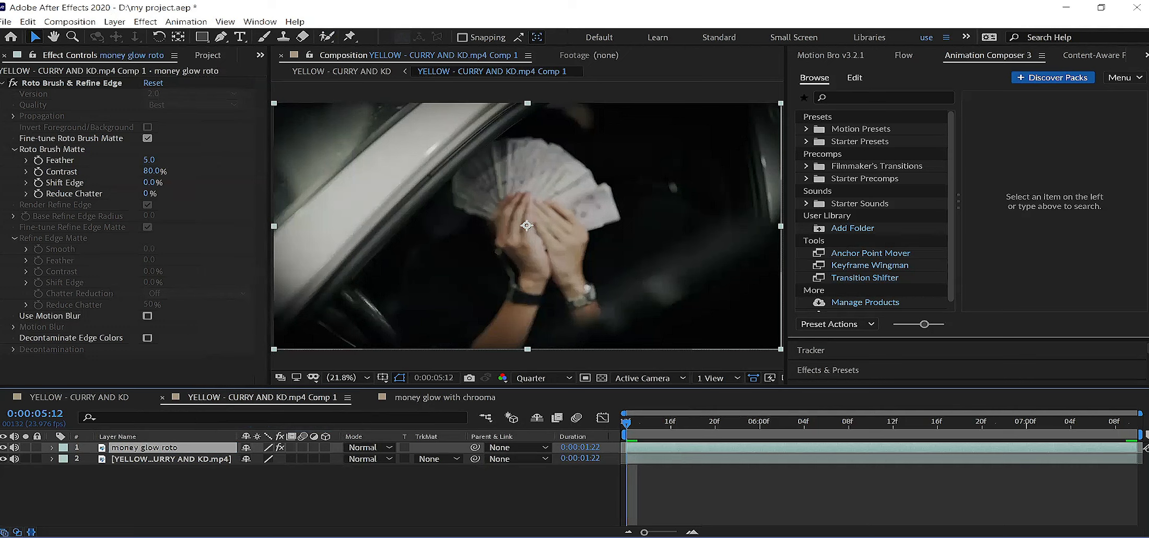
{"action": "left_click", "coordinate": [7, 23]}
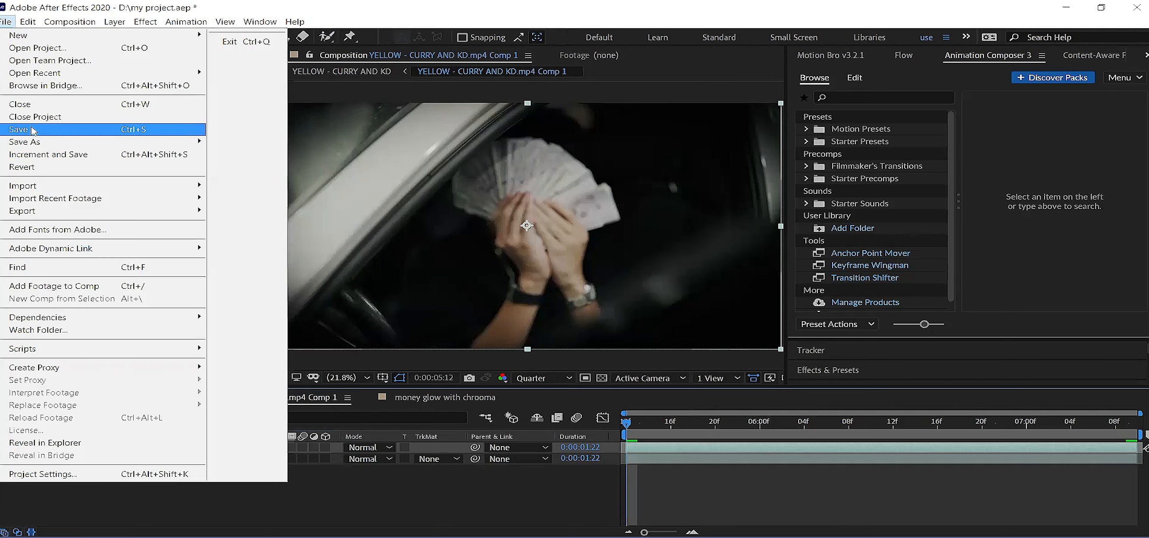
{"action": "left_click", "coordinate": [31, 129]}
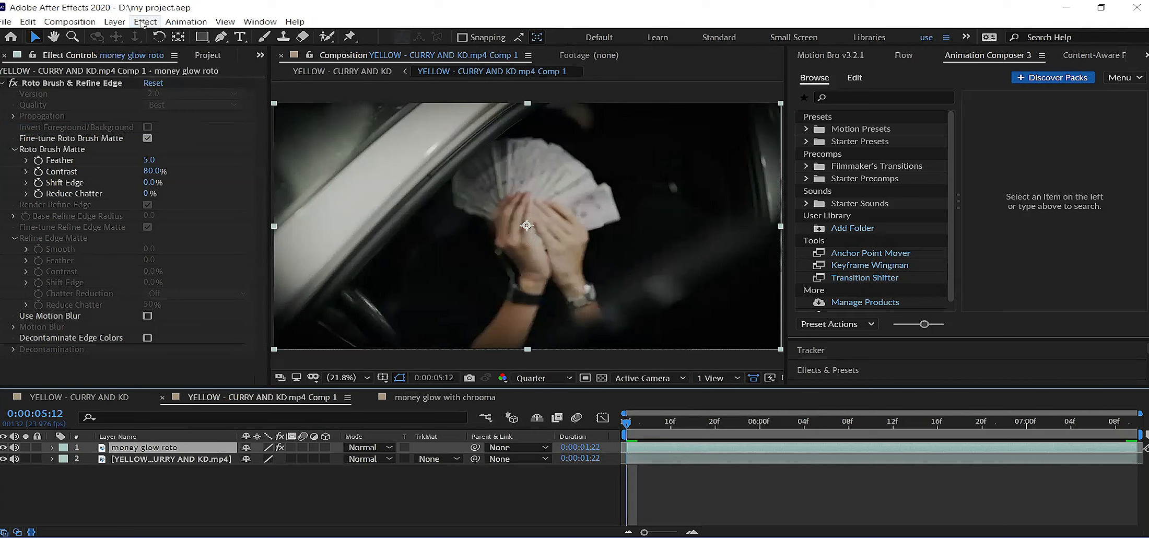
Paste the copied glow effects onto the money glow roto layer and scrub to 0:00:06:04 to check them
{"action": "left_click", "coordinate": [28, 21]}
{"action": "left_click", "coordinate": [88, 139]}
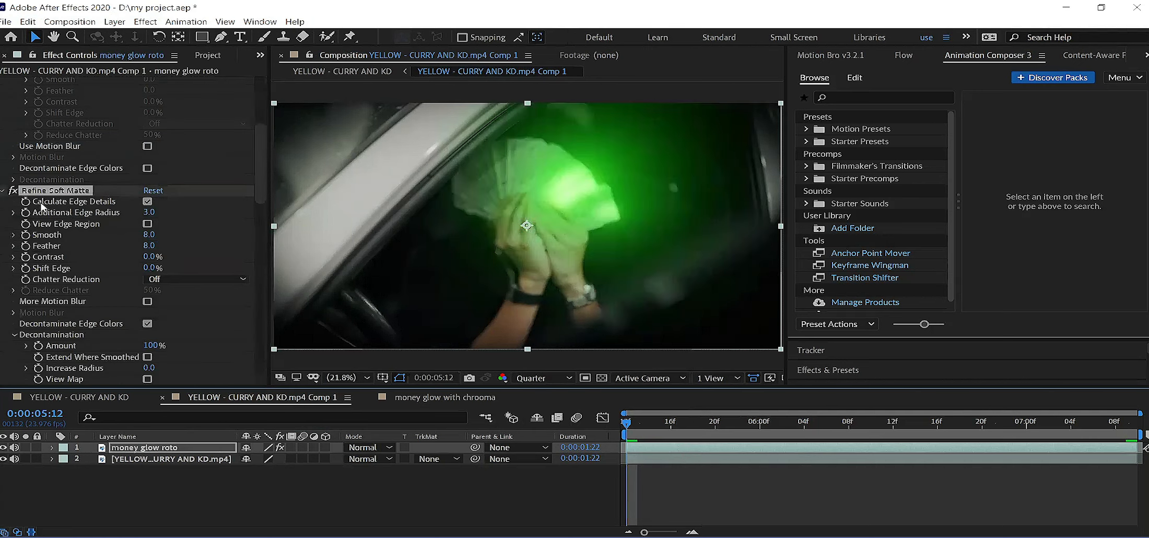
{"action": "left_click_drag", "start_coordinate": [646, 426], "coordinate": [805, 422]}
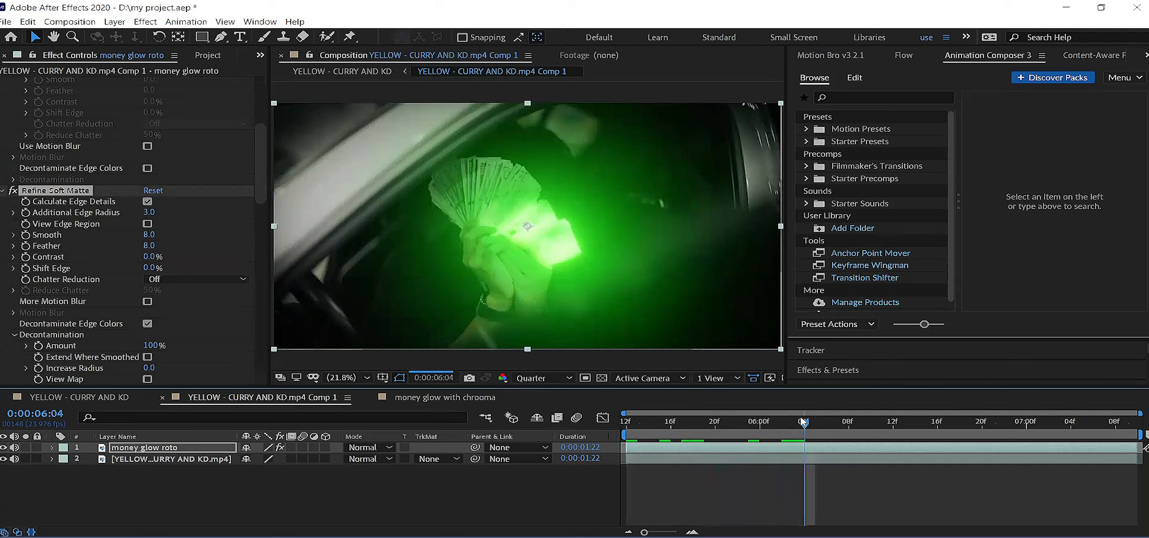
Review the pasted effects on the money glow roto layer and their settings, from Refine Soft Matte through Deep Glow
{"action": "left_click", "coordinate": [2, 214]}
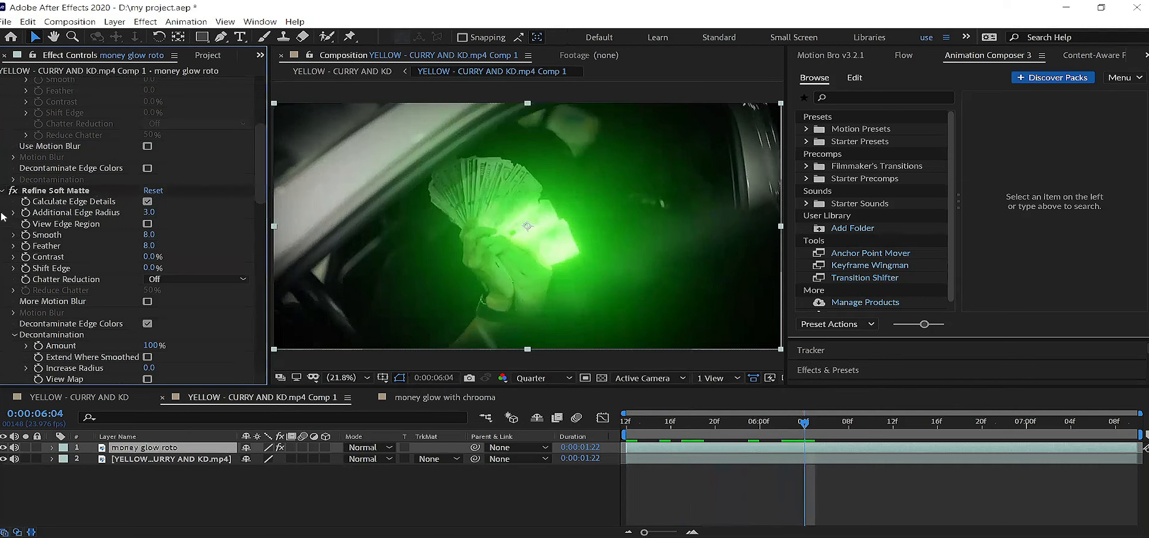
{"action": "left_click_drag", "start_coordinate": [264, 180], "coordinate": [287, 353]}
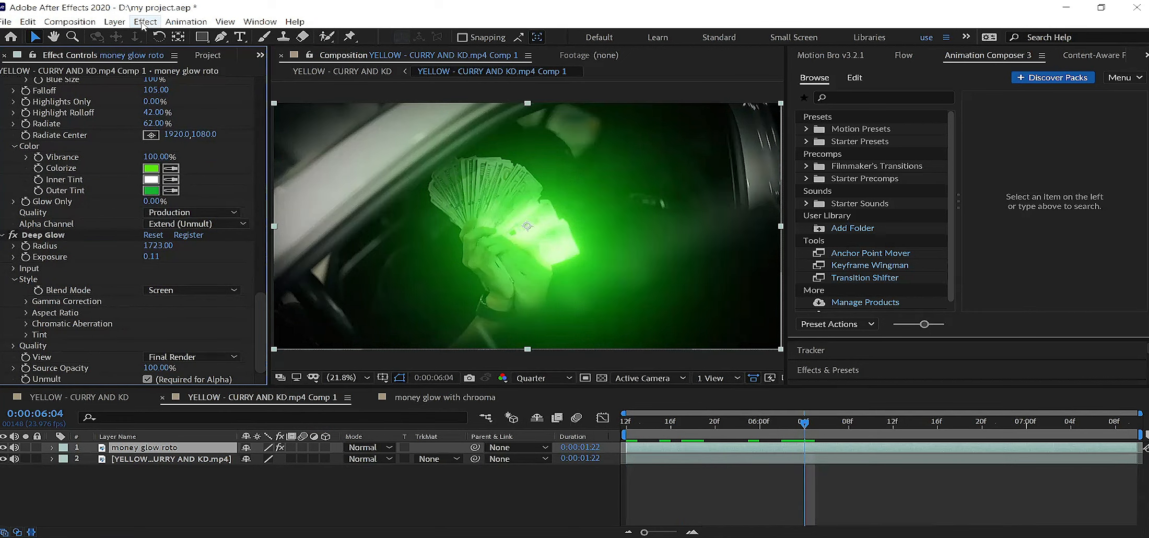
{"action": "left_click", "coordinate": [144, 23]}
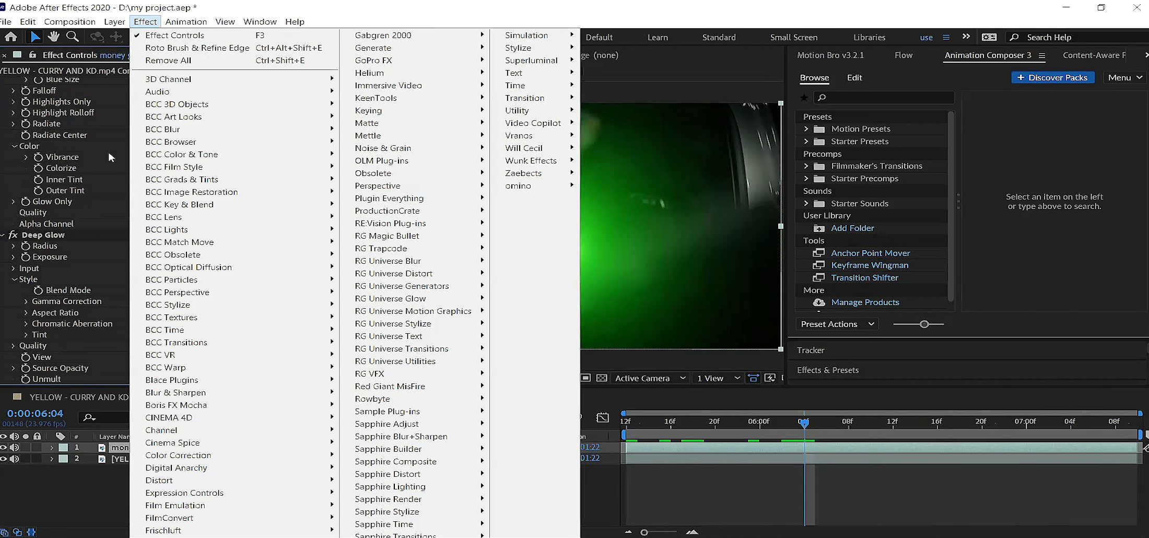
{"action": "left_click", "coordinate": [48, 236]}
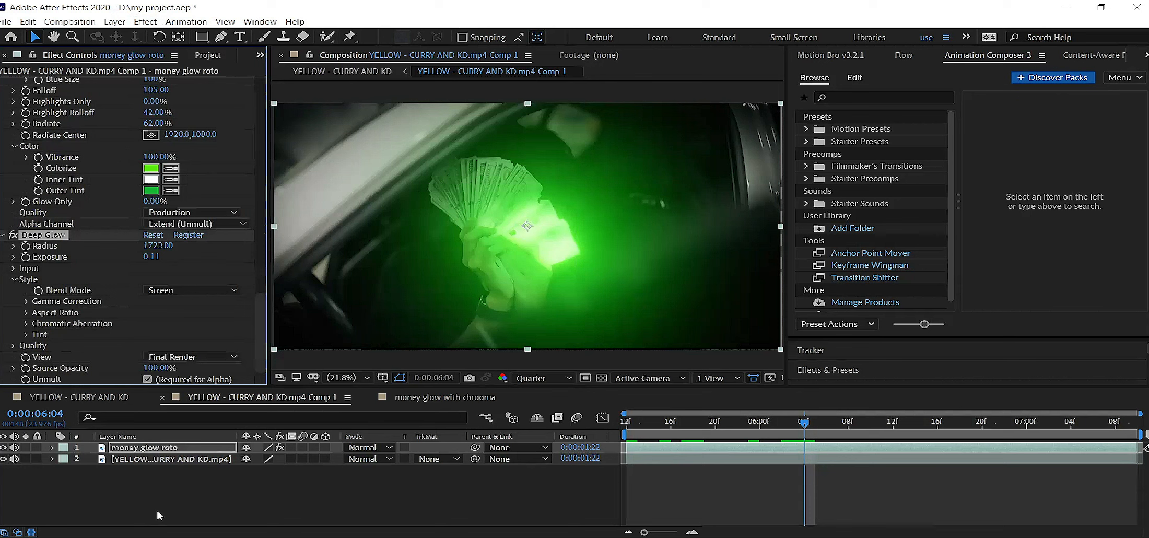
{"action": "left_click", "coordinate": [54, 452]}
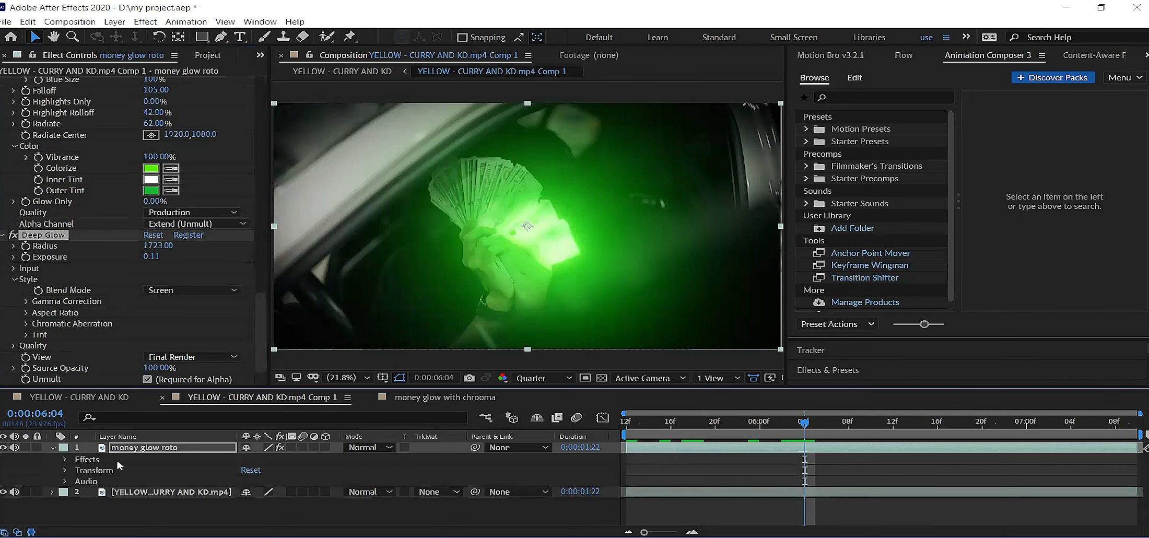
{"action": "left_click", "coordinate": [64, 459]}
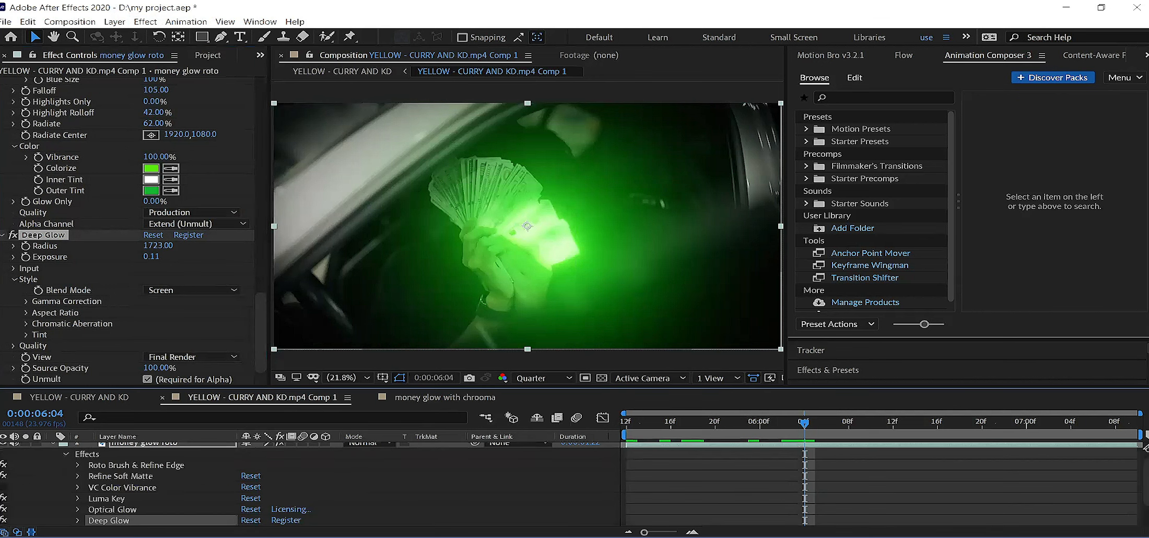
{"action": "left_click", "coordinate": [106, 488]}
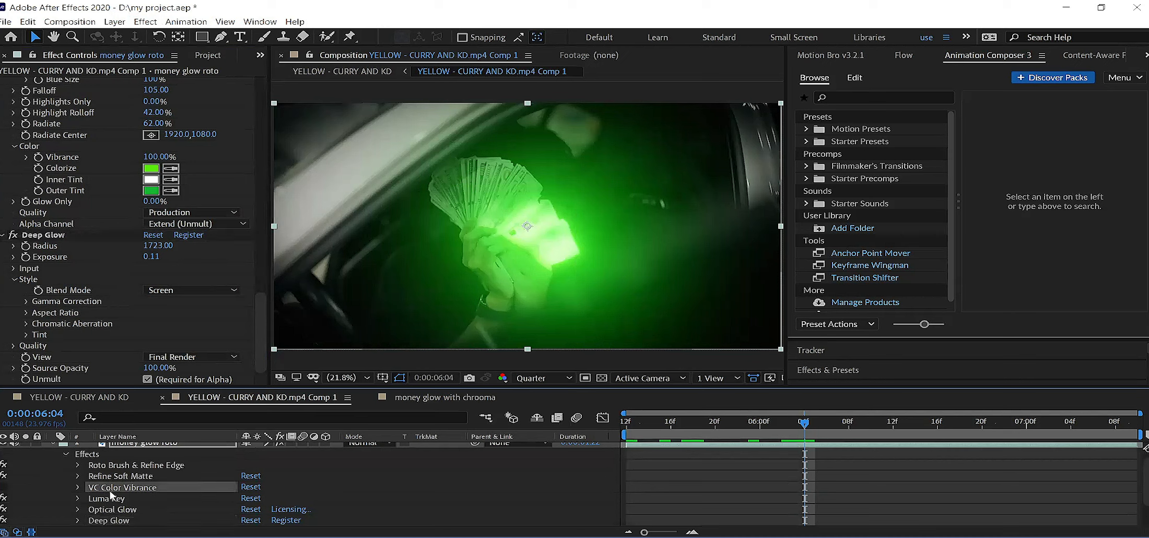
{"action": "left_click", "coordinate": [113, 500]}
{"action": "left_click", "coordinate": [109, 520]}
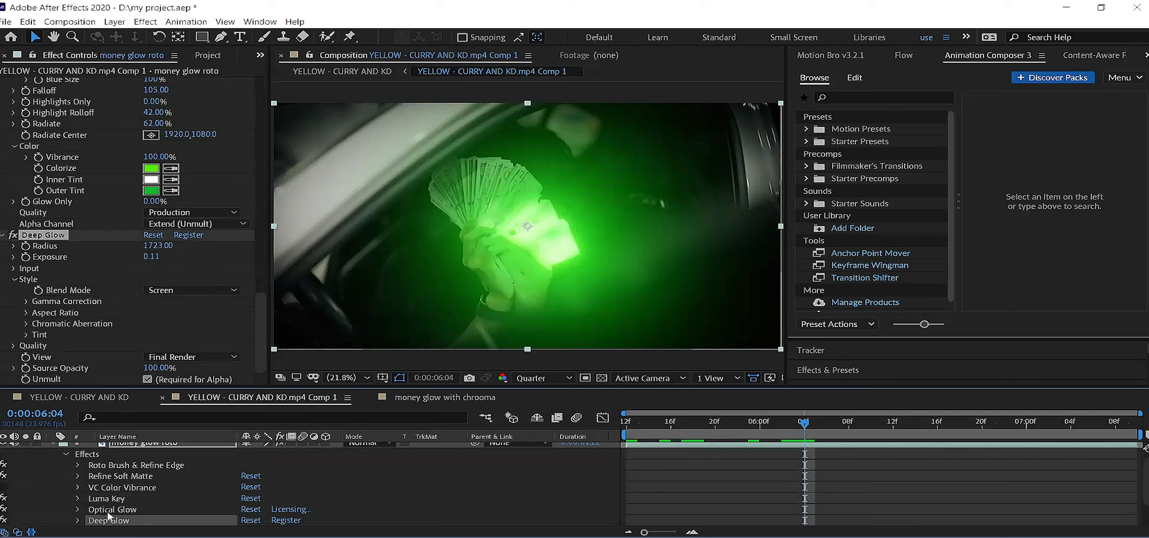
{"action": "scroll", "coordinate": [140, 278], "scroll_direction": "up", "scroll_amount": 8}
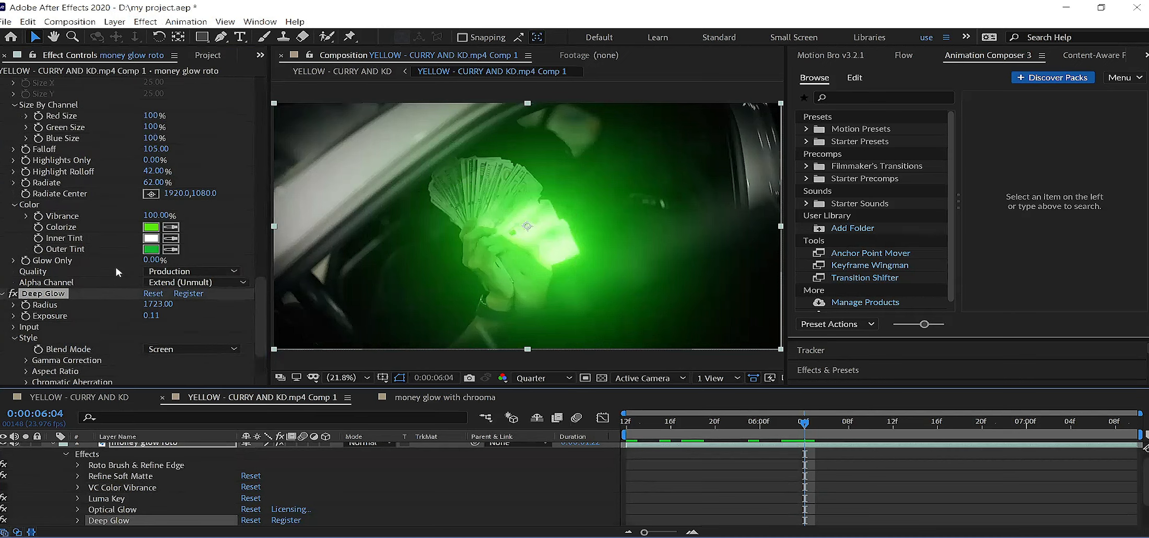
{"action": "scroll", "coordinate": [99, 267], "scroll_direction": "up", "scroll_amount": 2}
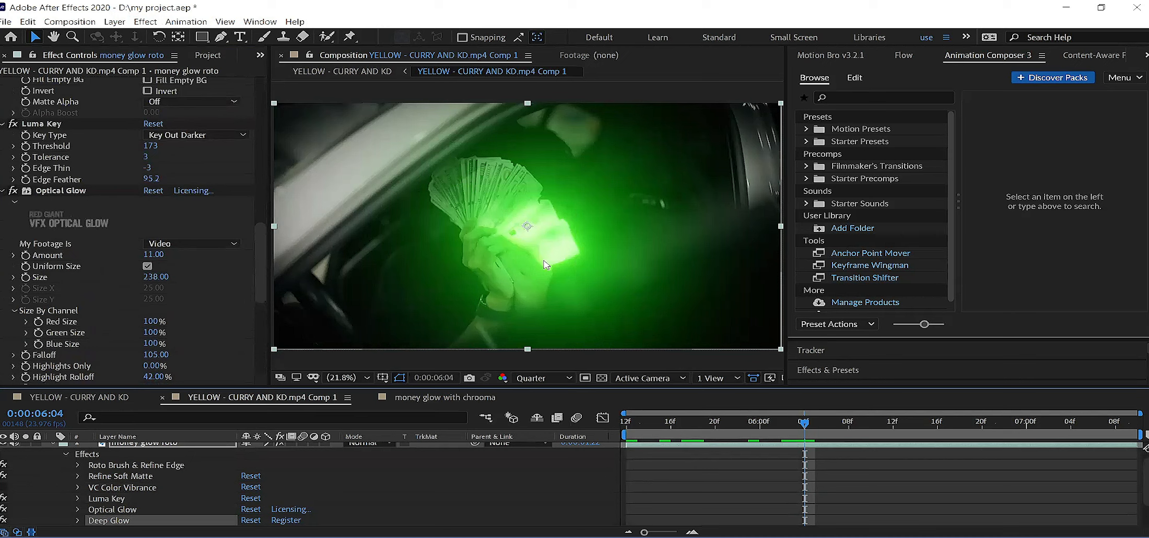
Set the Luma Key Threshold to 181 and scrub through the shot to check the glow
{"action": "left_click", "coordinate": [48, 125]}
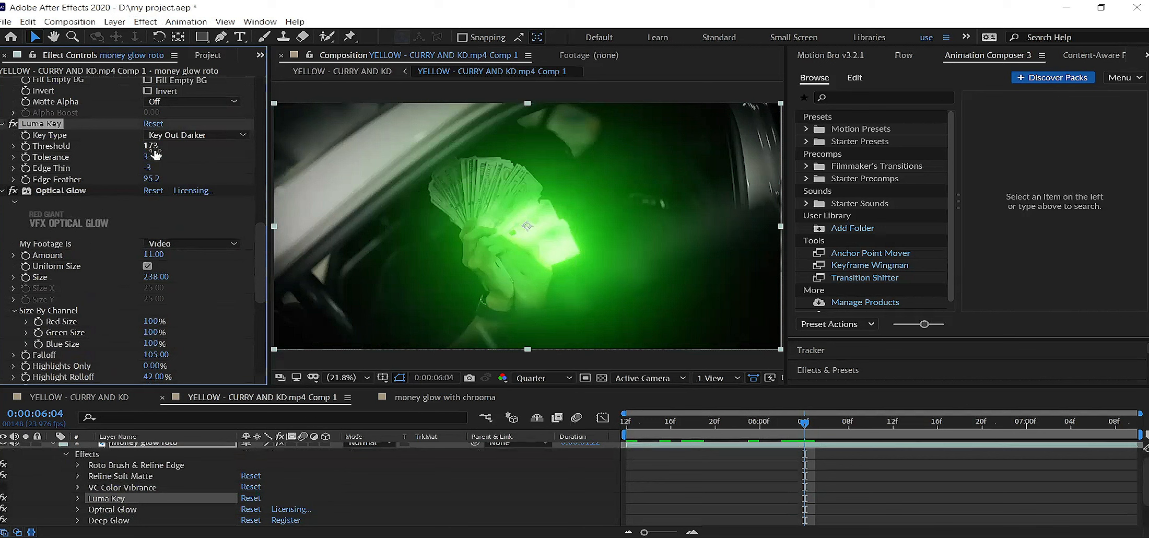
{"action": "left_click_drag", "start_coordinate": [160, 150], "coordinate": [161, 150]}
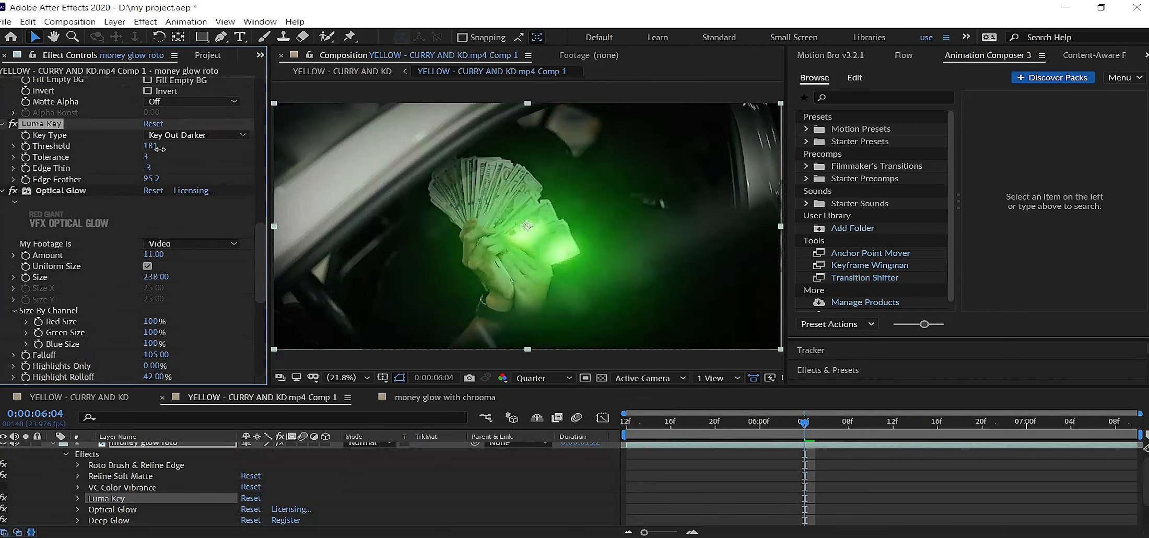
{"action": "left_click_drag", "start_coordinate": [868, 430], "coordinate": [1014, 445]}
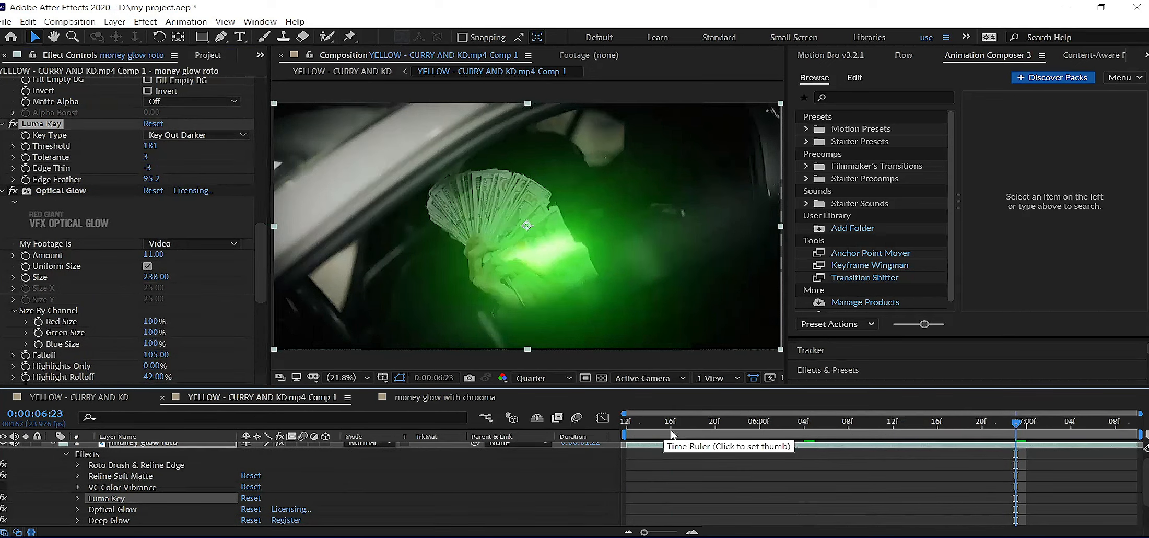
{"action": "left_click_drag", "start_coordinate": [671, 424], "coordinate": [626, 424]}
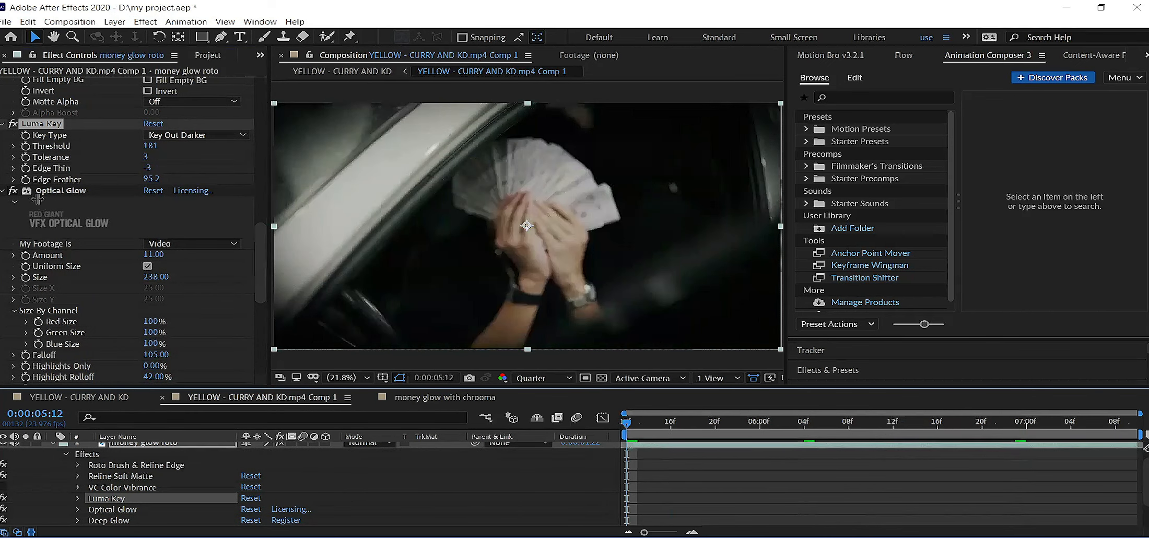
Collapse the effects on the money glow roto layer and delete Refine Soft Matte through Deep Glow, keeping Roto Brush & Refine Edge
{"action": "left_click", "coordinate": [38, 192]}
{"action": "left_click", "coordinate": [3, 193]}
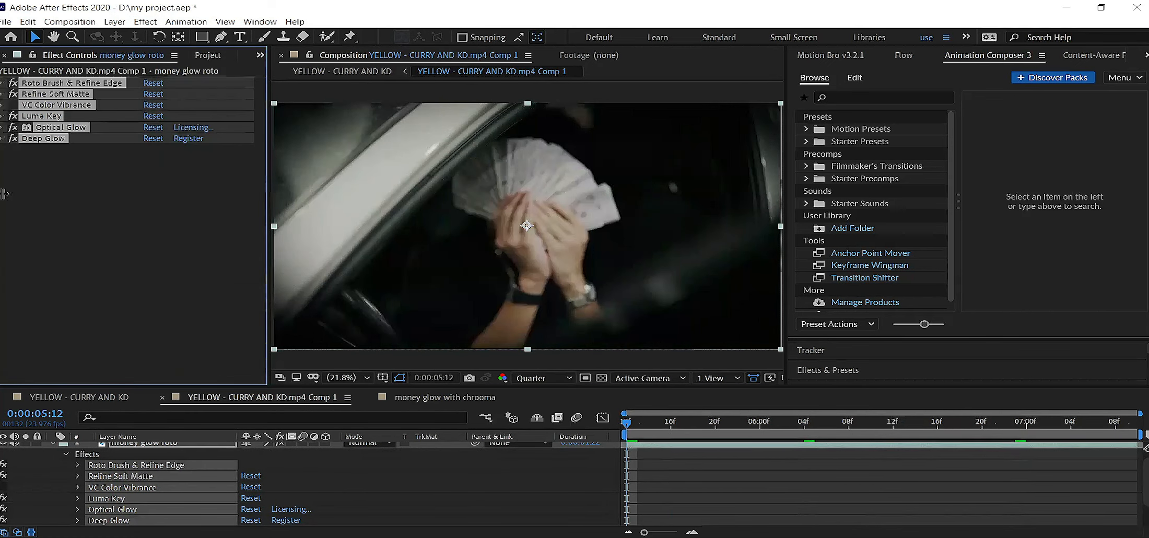
{"action": "left_click", "coordinate": [65, 175]}
{"action": "left_click", "coordinate": [68, 91]}
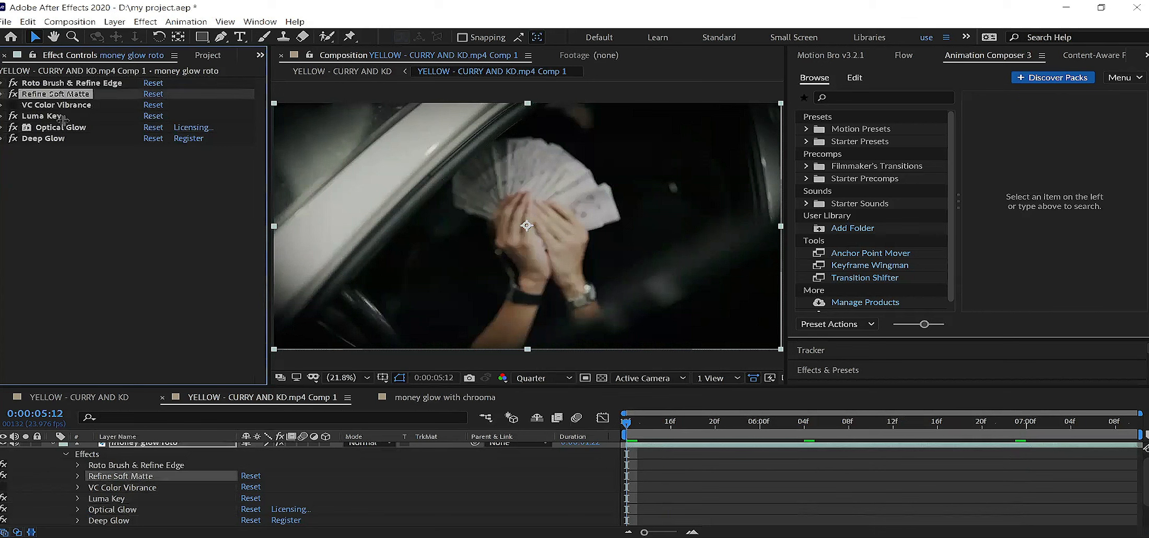
{"action": "left_click", "coordinate": [50, 139], "text": "shift"}
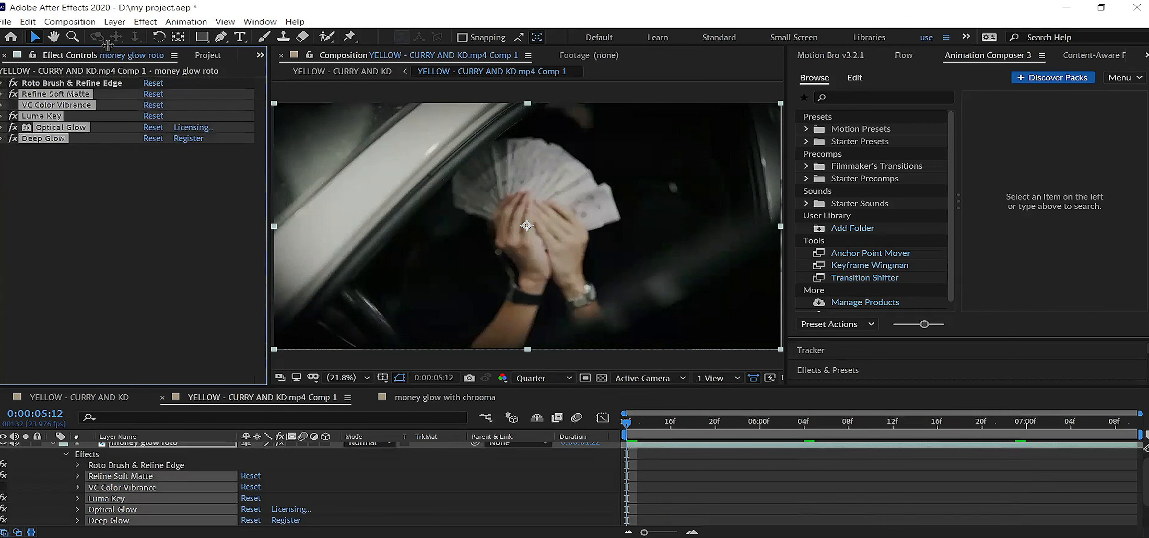
{"action": "key", "text": "Delete"}
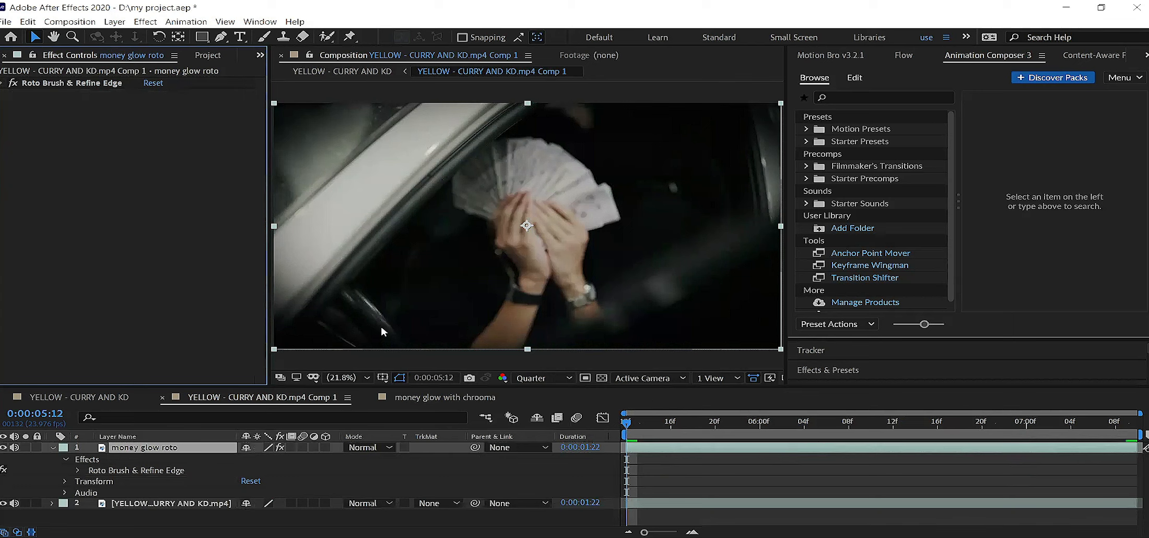
Apply the animation preset "money glow with the highlights green_apply to roto layer" to the money glow roto layer
{"action": "left_click", "coordinate": [184, 22]}
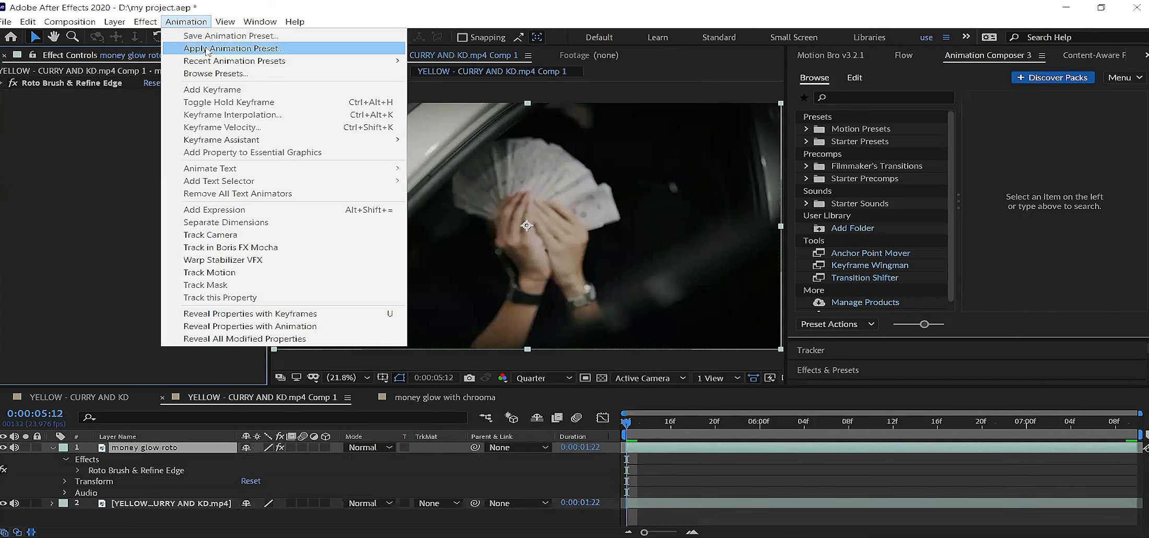
{"action": "left_click", "coordinate": [207, 49]}
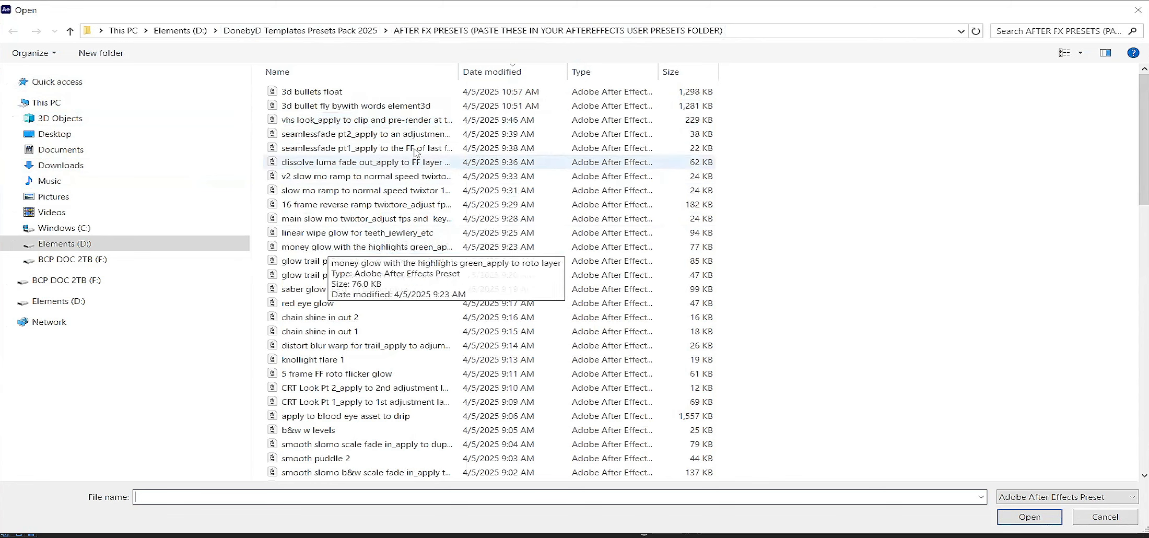
{"action": "left_click_drag", "start_coordinate": [457, 78], "coordinate": [504, 77]}
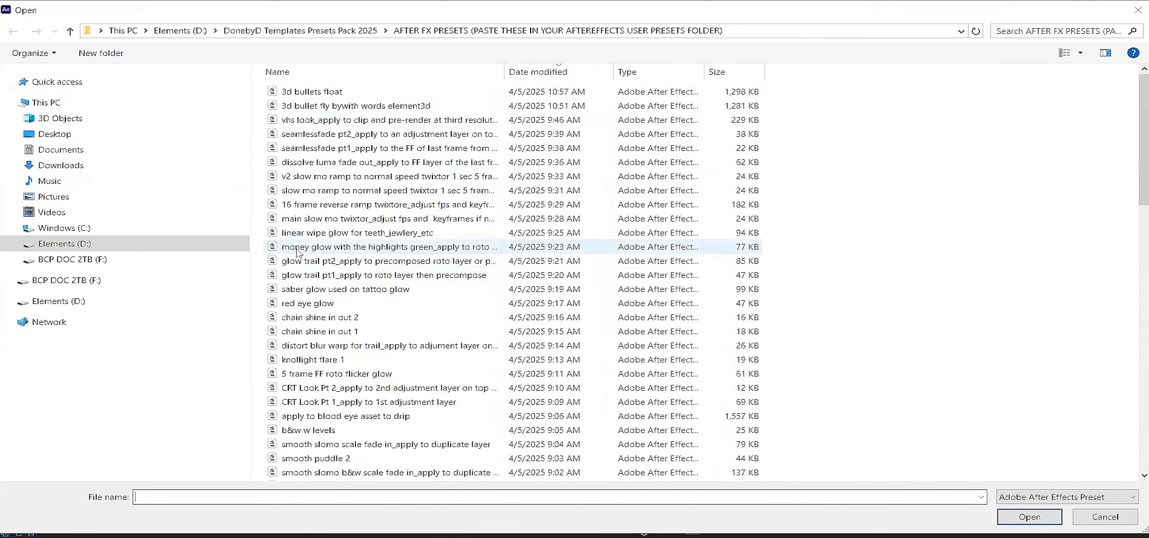
{"action": "left_click_drag", "start_coordinate": [504, 74], "coordinate": [679, 82]}
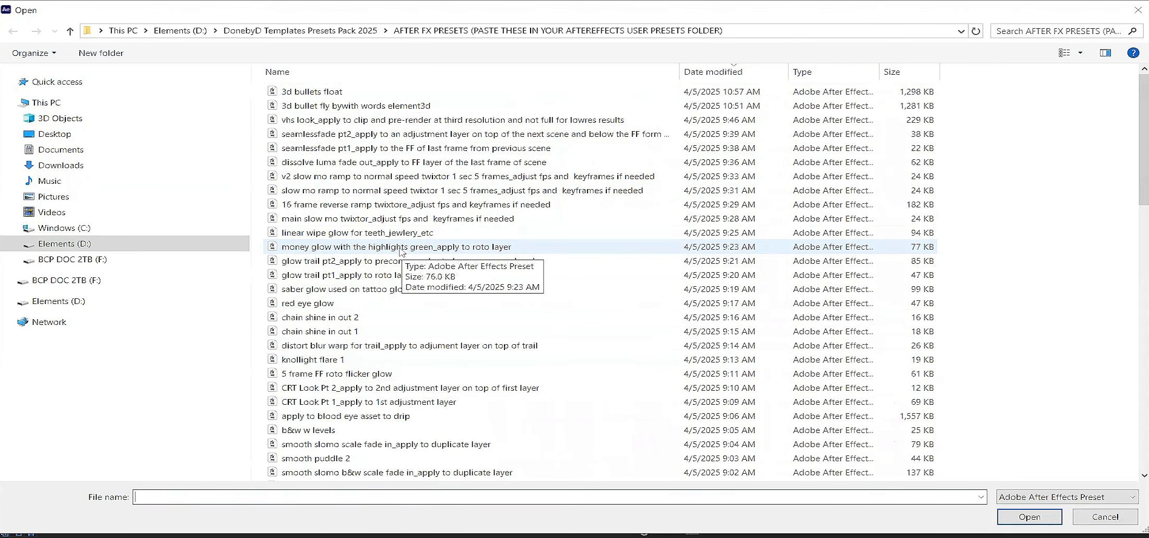
{"action": "double_click", "coordinate": [294, 249]}
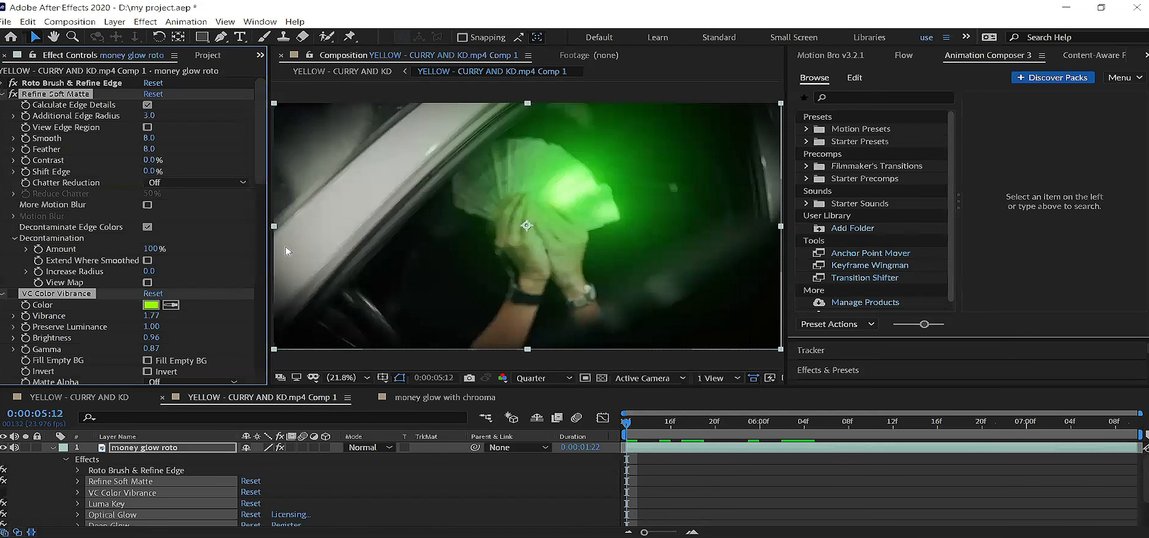
Scrub back to 0:00:05:12, collapse the money glow roto layer's properties, and play a preview of the green glow
{"action": "left_click", "coordinate": [649, 427]}
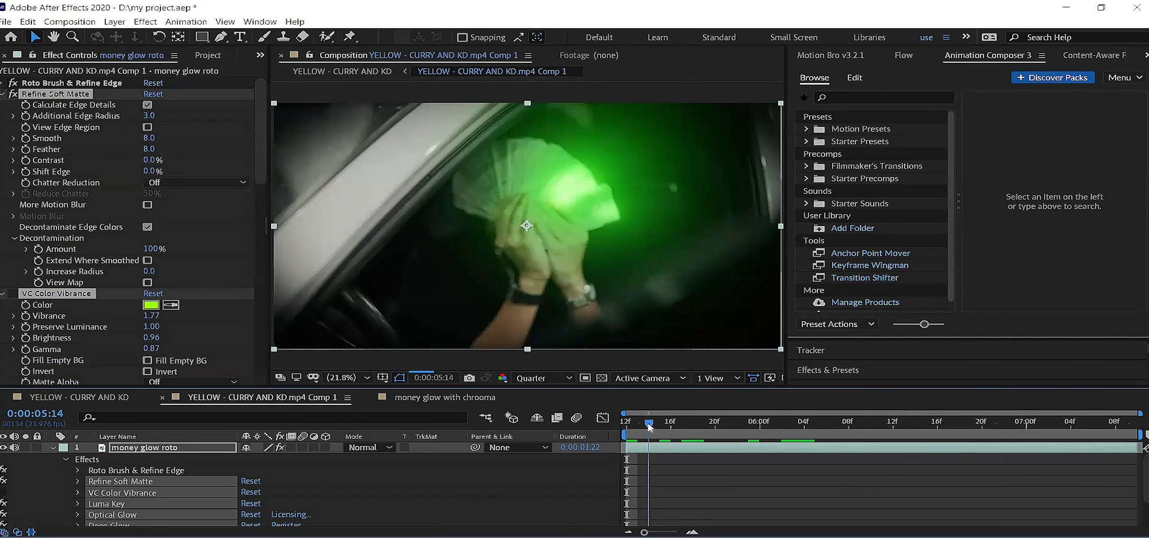
{"action": "left_click_drag", "start_coordinate": [656, 427], "coordinate": [627, 427]}
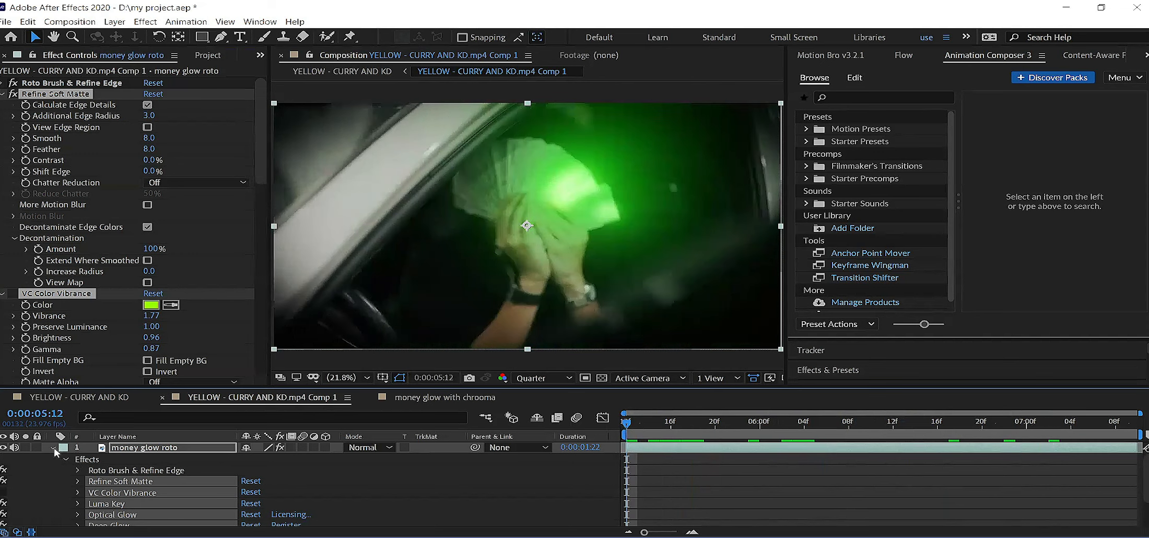
{"action": "left_click", "coordinate": [53, 447]}
{"action": "key", "text": "space"}
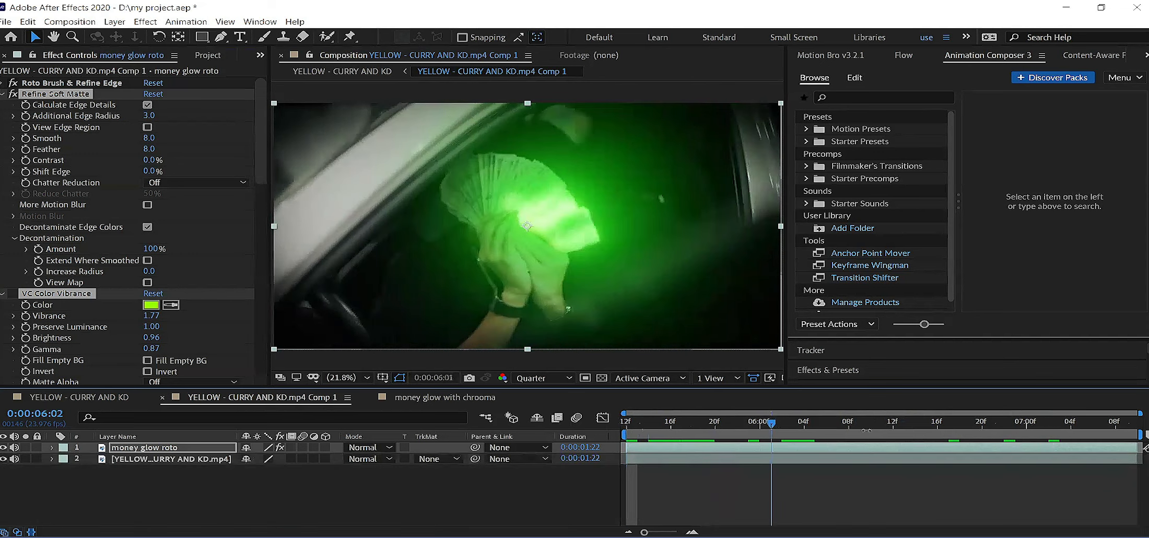
{"action": "key", "text": "space"}
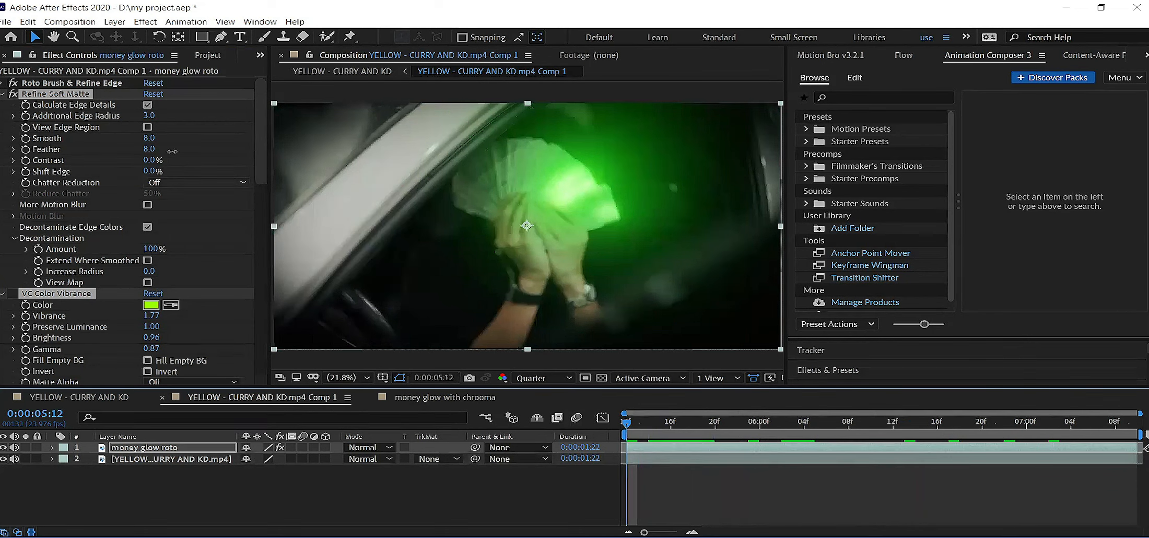
Remove the green glow preset's effects from the money glow roto layer, leaving only Roto Brush & Refine Edge
{"action": "left_click", "coordinate": [5, 94], "text": "ctrl"}
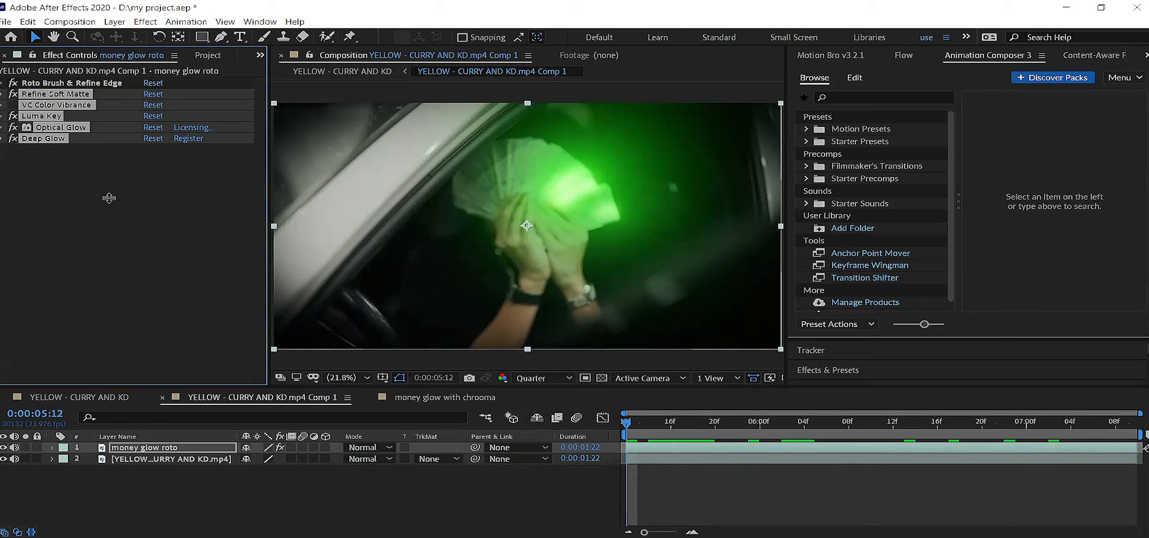
{"action": "left_click", "coordinate": [62, 155]}
{"action": "left_click", "coordinate": [56, 97]}
{"action": "left_click", "coordinate": [56, 139], "text": "shift"}
{"action": "key", "text": "Delete"}
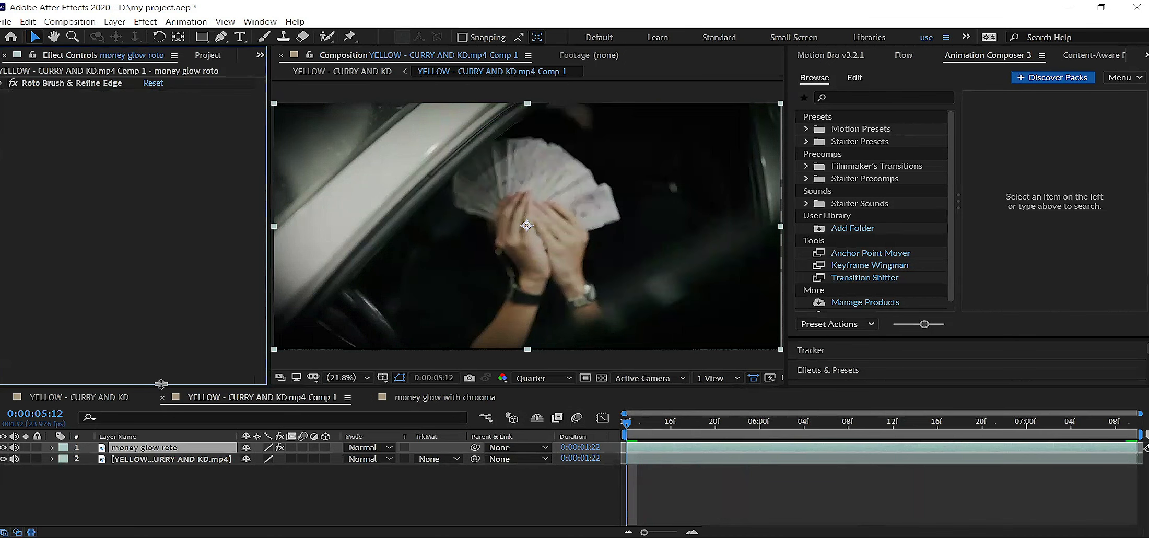
Return to the YELLOW - CURRY AND KD composition, save the project, and display layer names instead of source names
{"action": "left_click", "coordinate": [114, 396]}
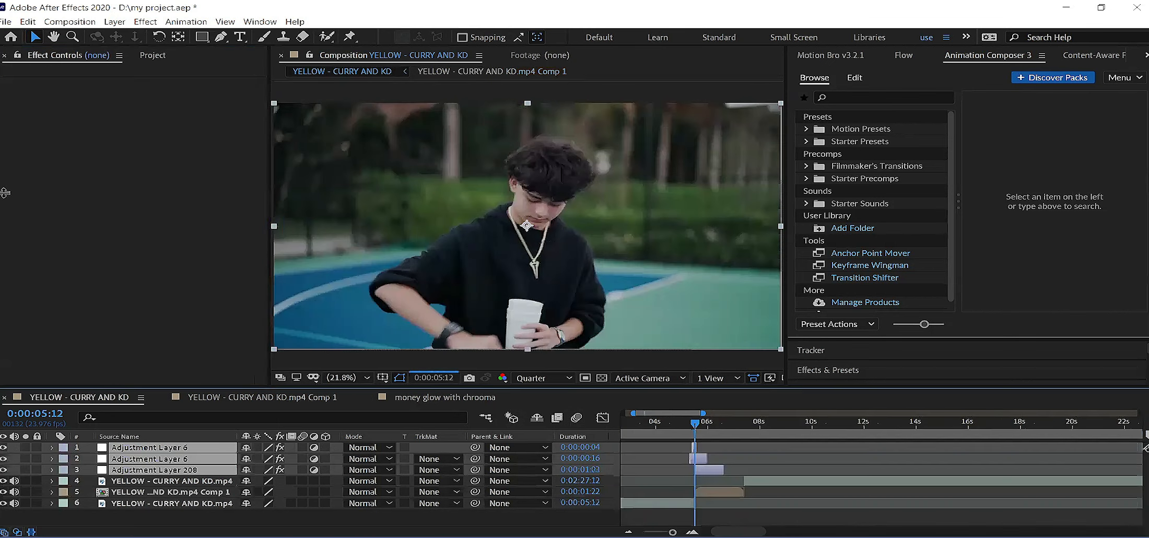
{"action": "left_click", "coordinate": [7, 22]}
{"action": "left_click", "coordinate": [51, 129]}
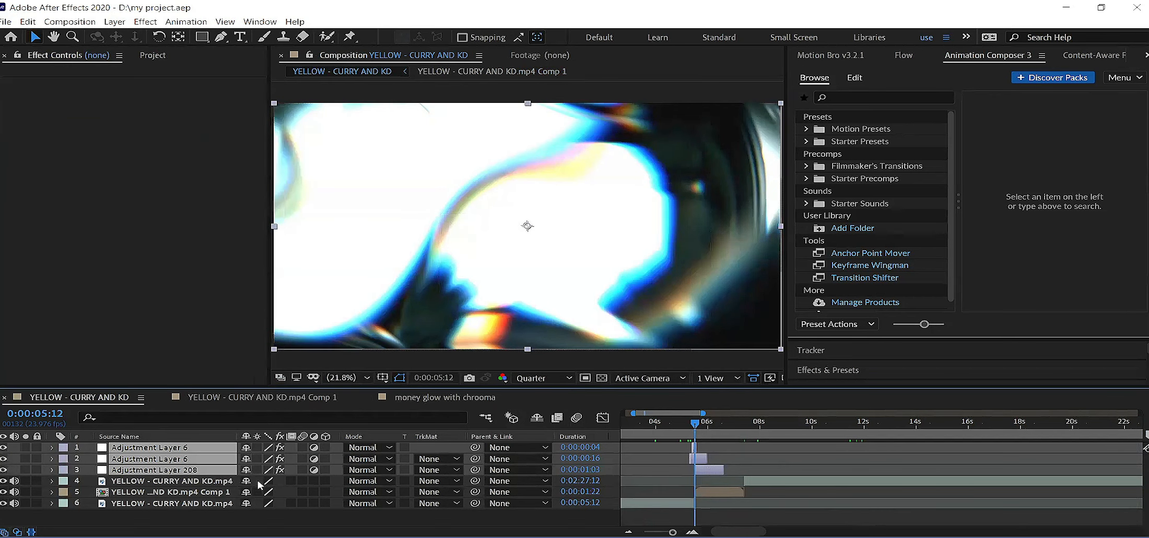
{"action": "left_click", "coordinate": [154, 437]}
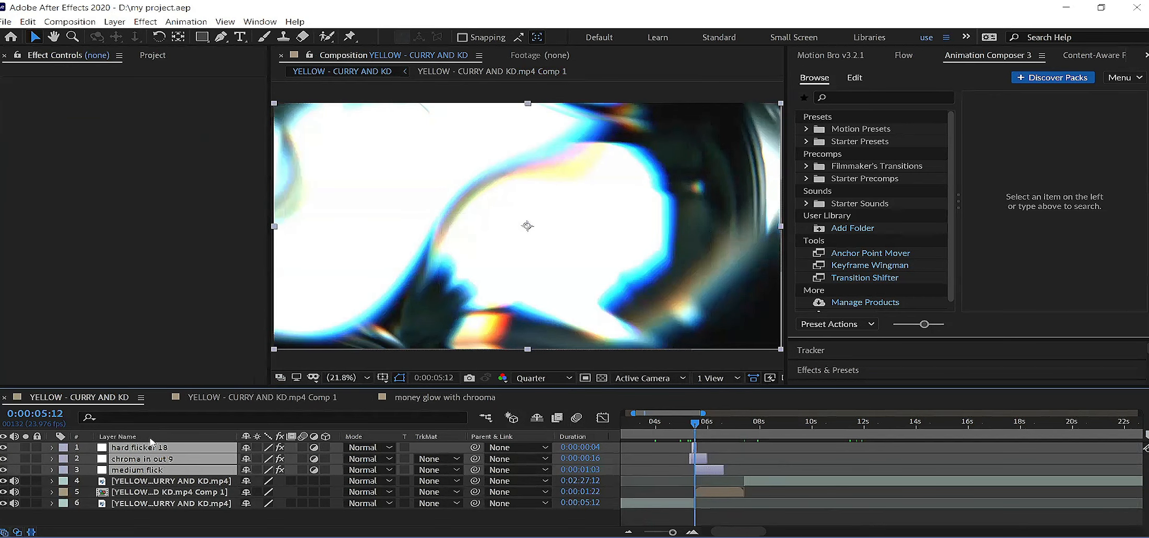
Split the remaining footage layer after the money shot at 0:00:07:13, where the gas station shot begins
{"action": "left_click", "coordinate": [162, 480]}
{"action": "left_click", "coordinate": [687, 429]}
{"action": "left_click_drag", "start_coordinate": [687, 430], "coordinate": [697, 429]}
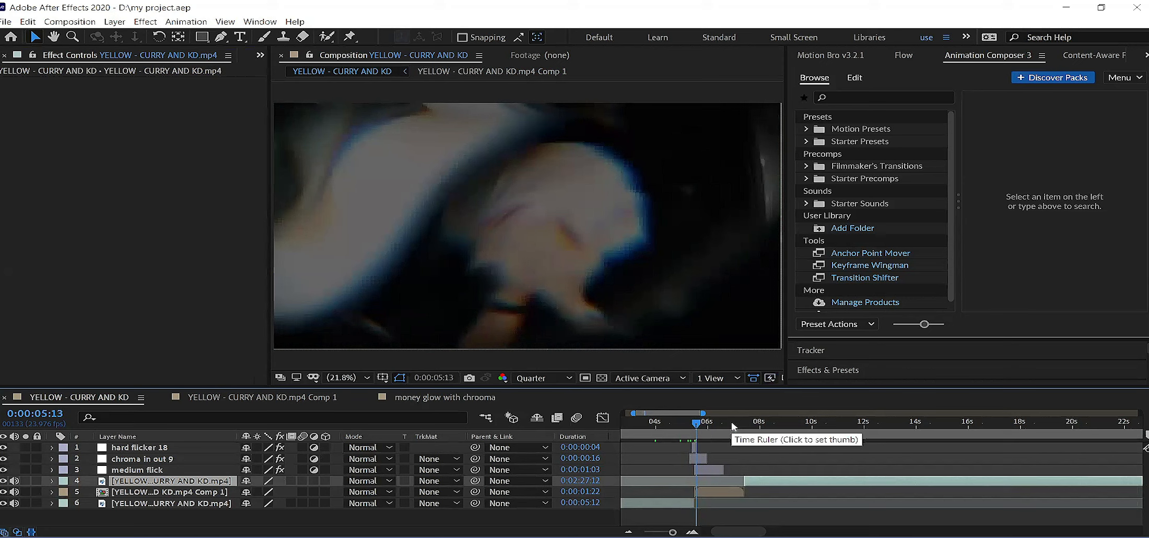
{"action": "left_click_drag", "start_coordinate": [740, 428], "coordinate": [746, 428]}
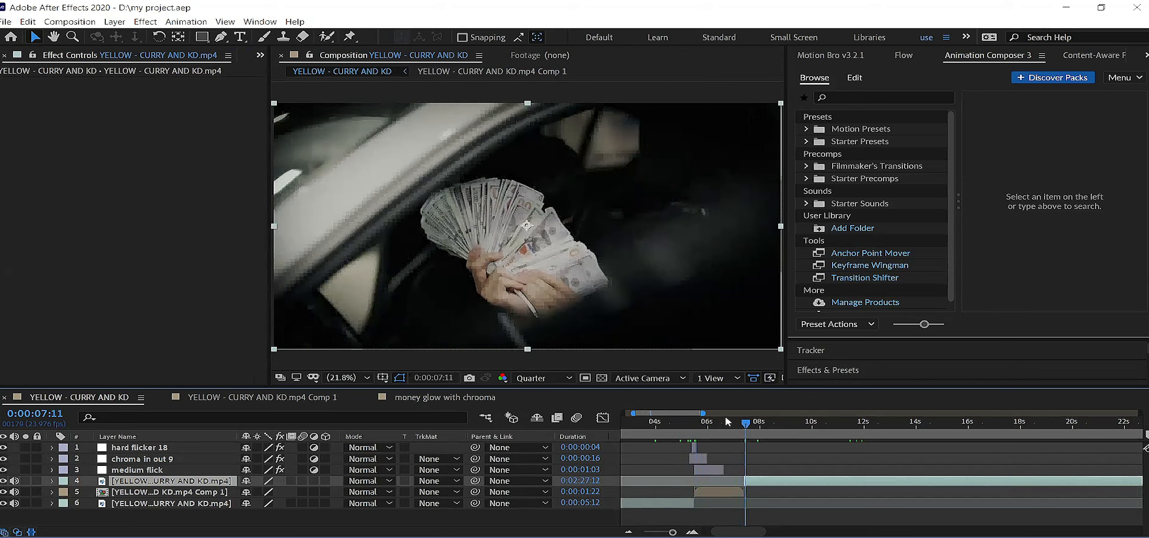
{"action": "mouse_move", "coordinate": [703, 413]}
{"action": "left_mouse_down"}
{"action": "mouse_move", "coordinate": [738, 413]}
{"action": "mouse_move", "coordinate": [706, 430]}
{"action": "left_mouse_up"}
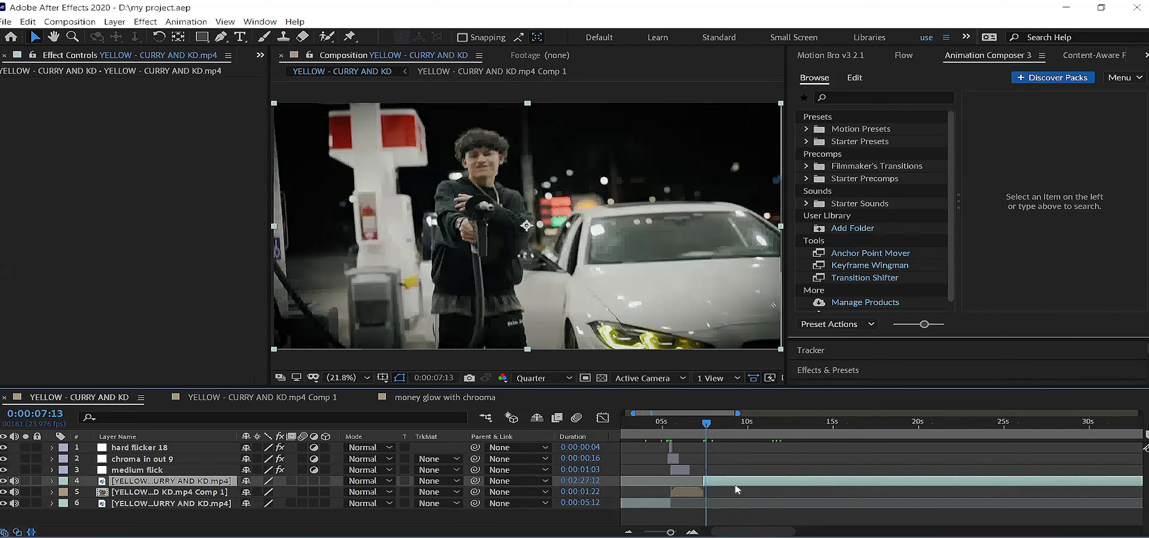
{"action": "left_click_drag", "start_coordinate": [671, 532], "coordinate": [677, 532]}
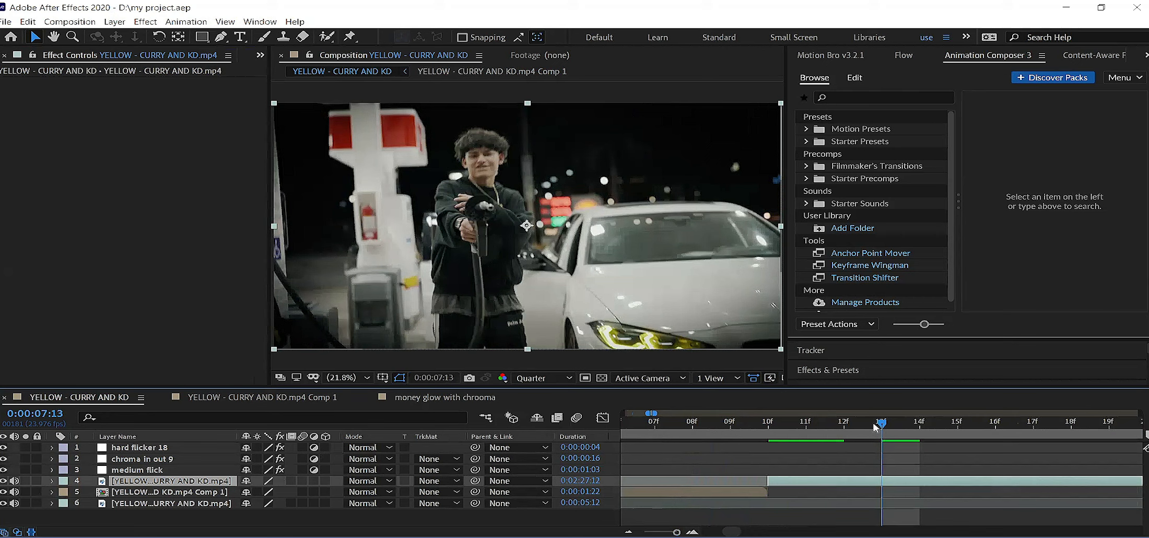
{"action": "left_click_drag", "start_coordinate": [860, 427], "coordinate": [865, 431]}
{"action": "left_click", "coordinate": [27, 21]}
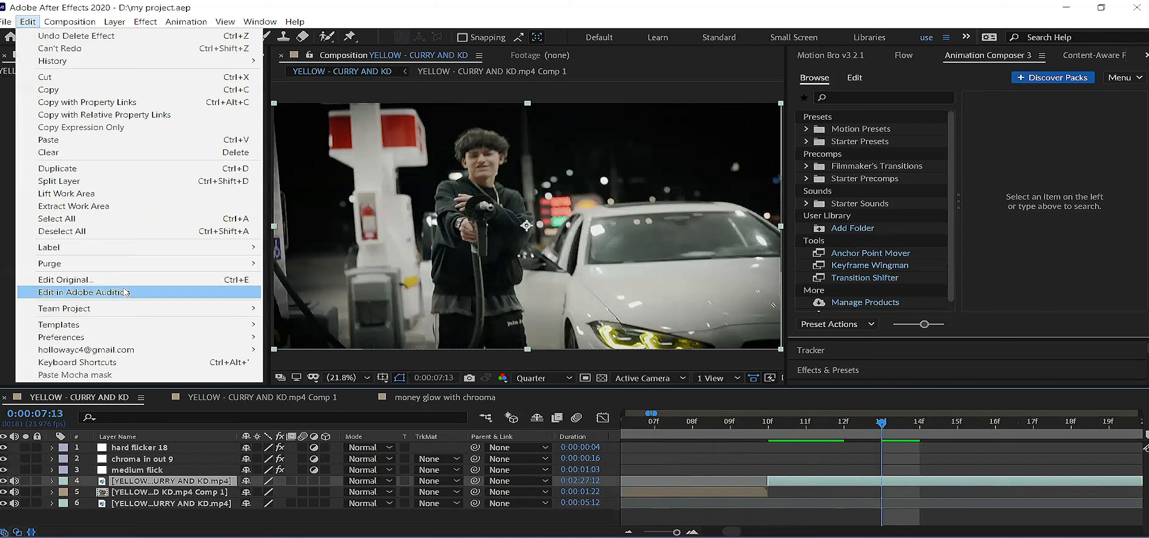
{"action": "left_click", "coordinate": [59, 181]}
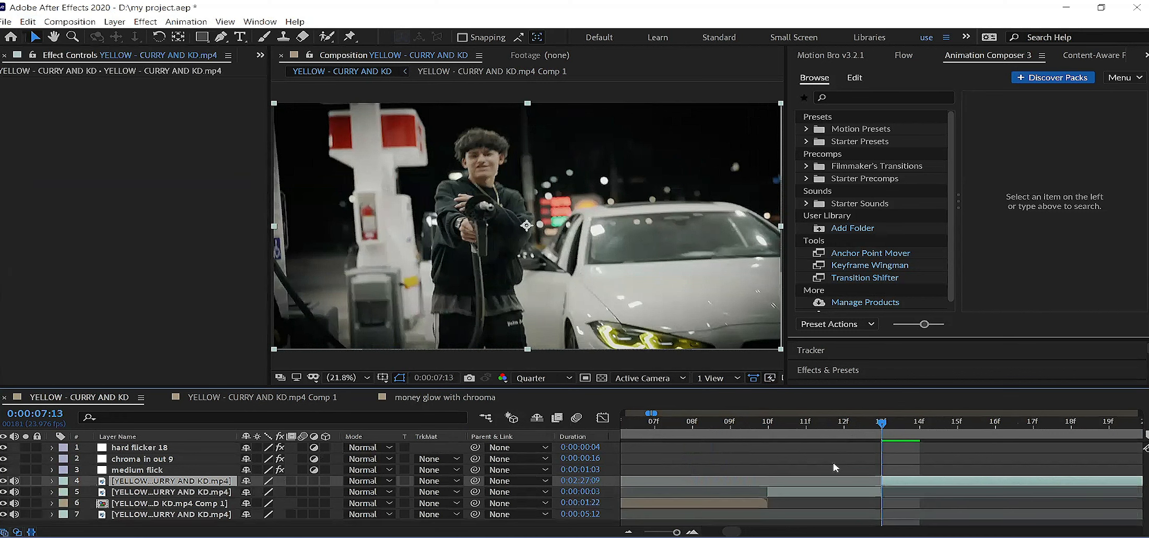
Split the footage again at 0:00:09:12, where the shot of the car's rear begins
{"action": "left_click_drag", "start_coordinate": [656, 413], "coordinate": [832, 437]}
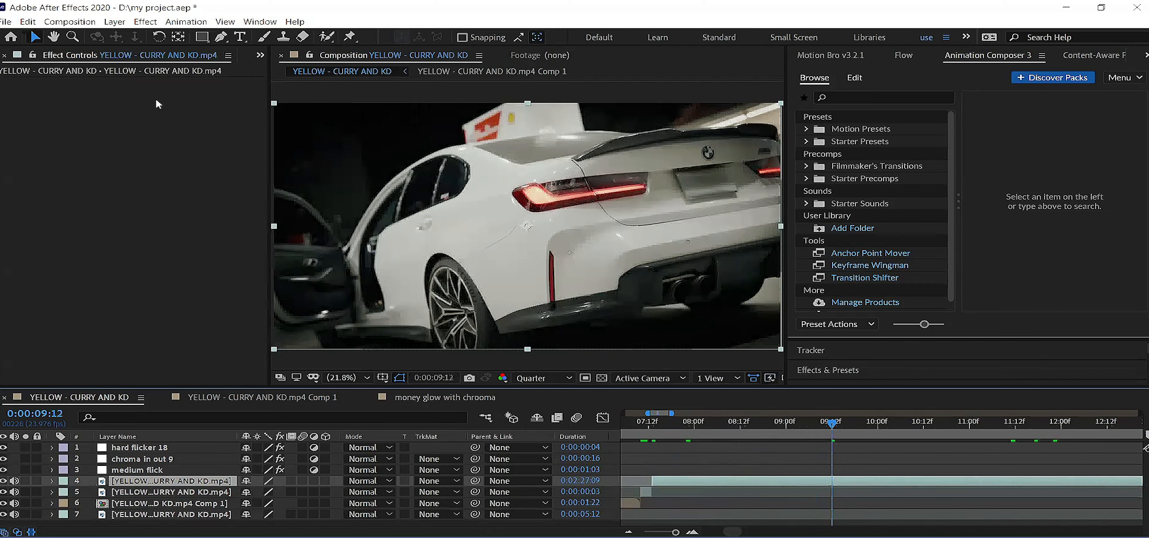
{"action": "left_click", "coordinate": [36, 23]}
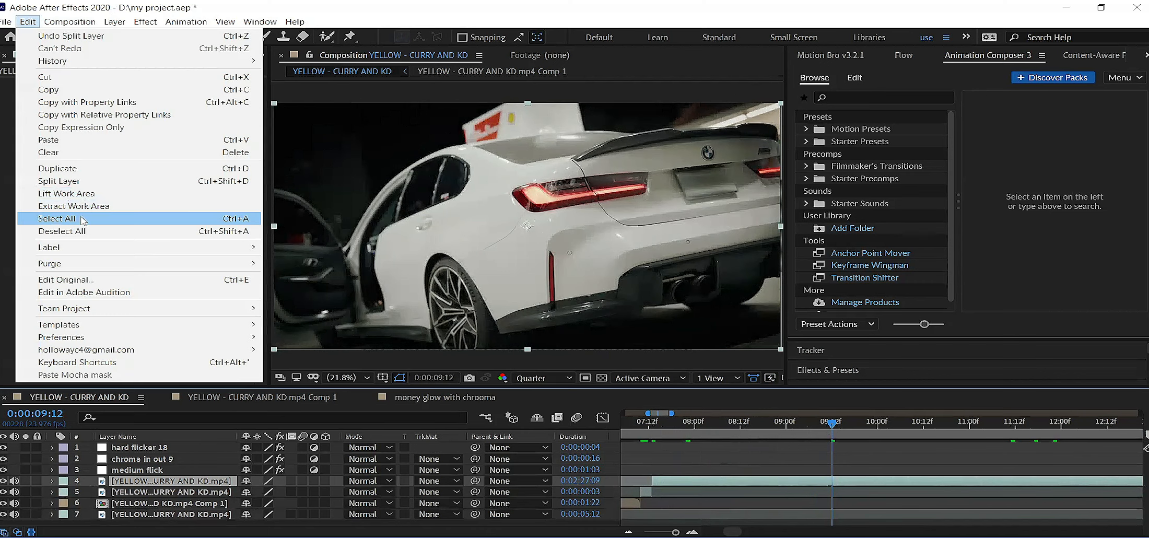
{"action": "left_click", "coordinate": [76, 187]}
Duplicate the isolated gas station clip between 0:00:07:13 and 0:00:09:12
{"action": "left_click_drag", "start_coordinate": [652, 424], "coordinate": [756, 422]}
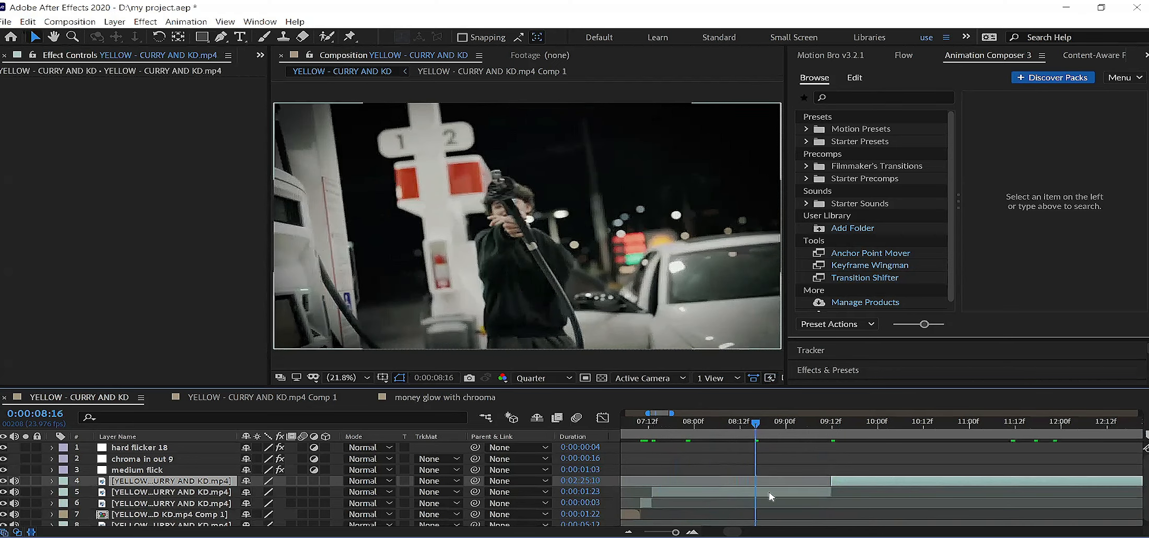
{"action": "left_click", "coordinate": [770, 496]}
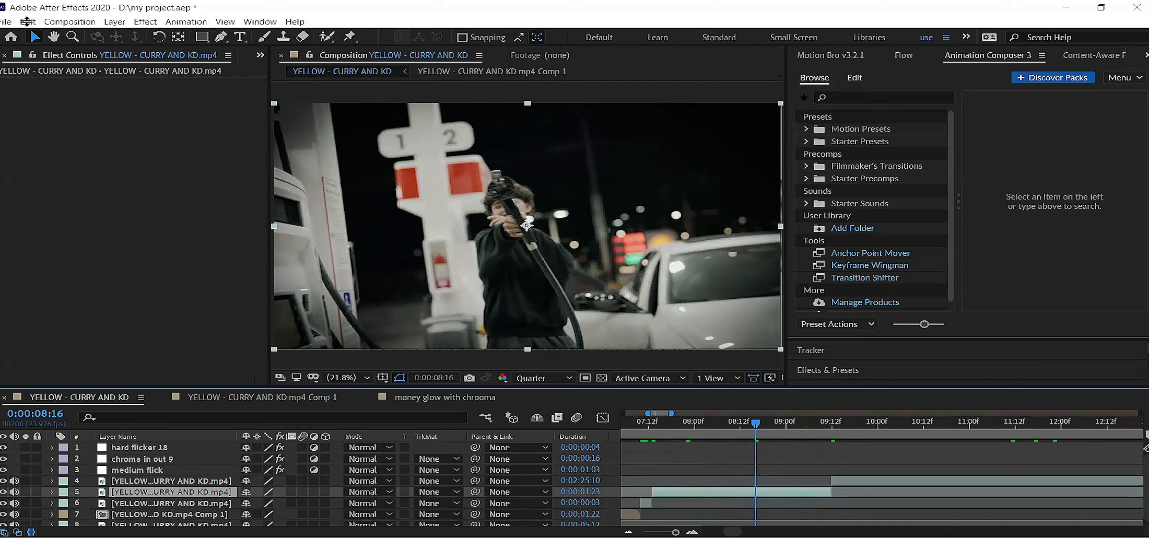
{"action": "left_click", "coordinate": [28, 21]}
{"action": "left_click", "coordinate": [92, 168]}
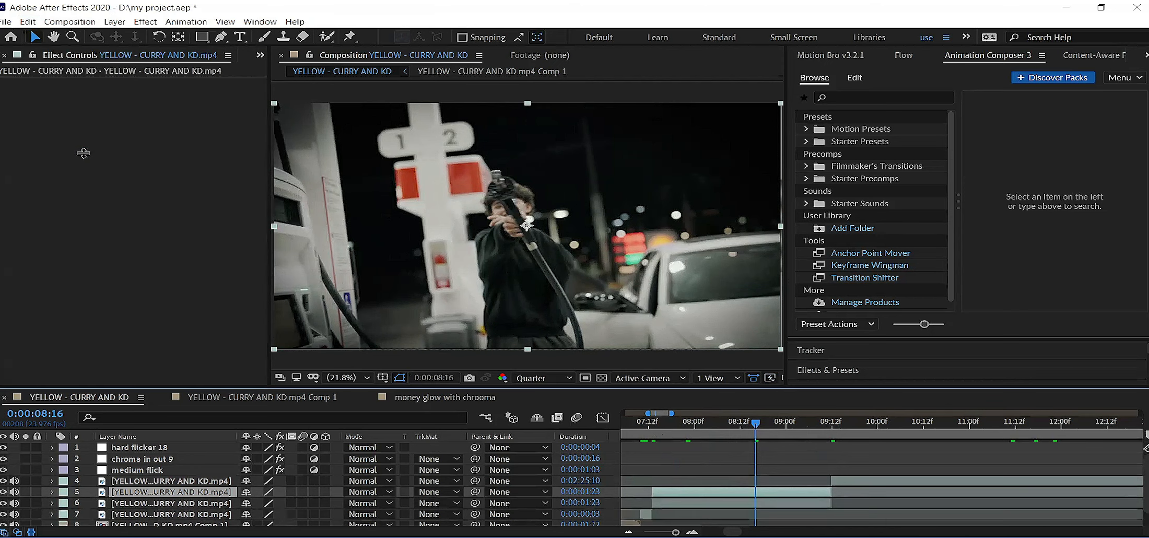
Freeze the upper gas station clip on its frame at 0:00:07:13 and trim it to a duration of 0:00:01:00
{"action": "left_click", "coordinate": [649, 426]}
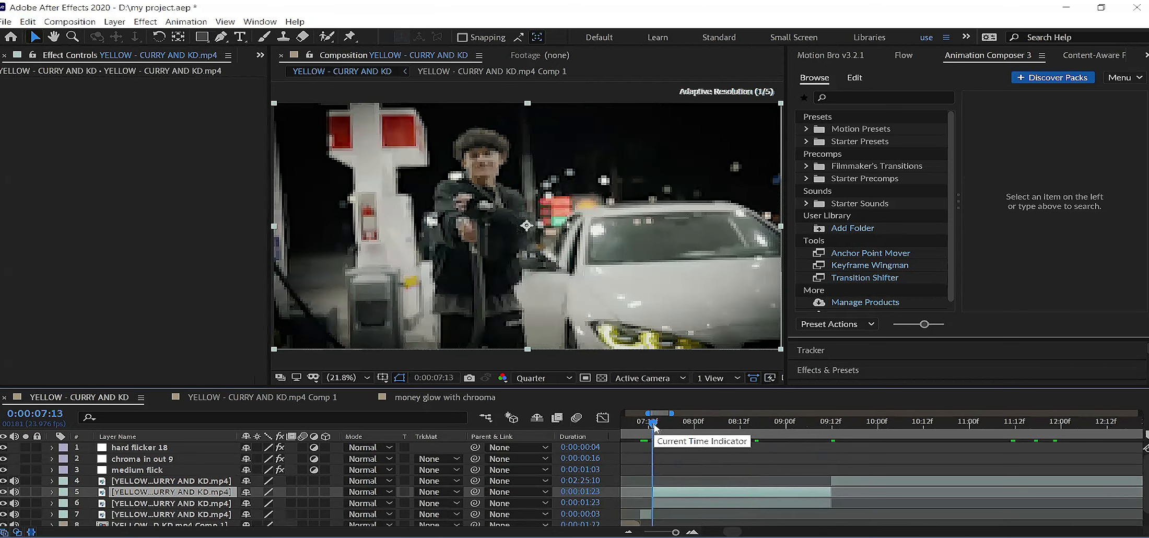
{"action": "left_click_drag", "start_coordinate": [648, 413], "coordinate": [701, 429]}
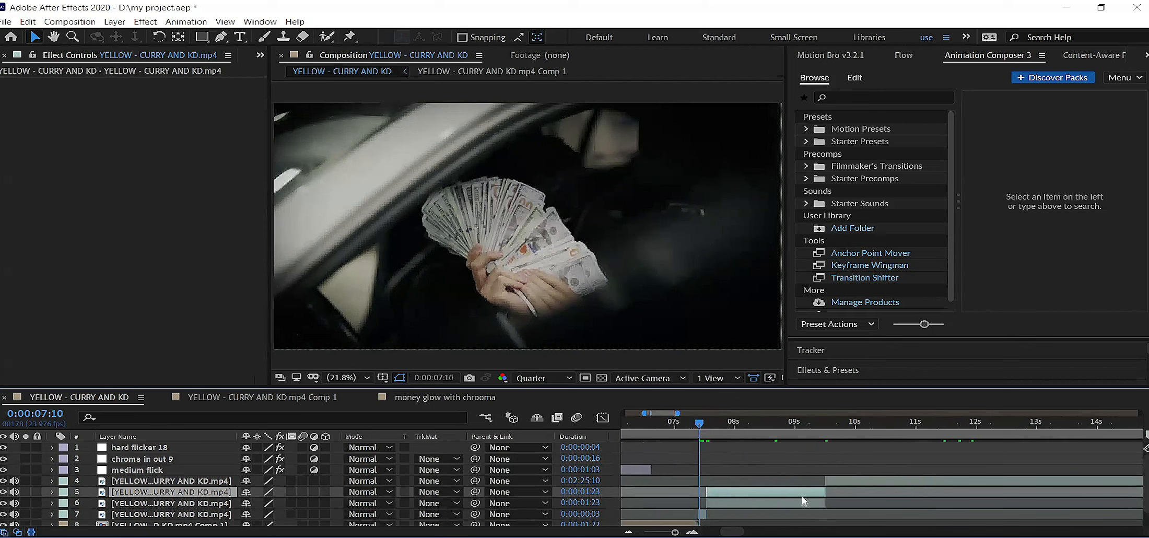
{"action": "left_click_drag", "start_coordinate": [712, 431], "coordinate": [707, 426]}
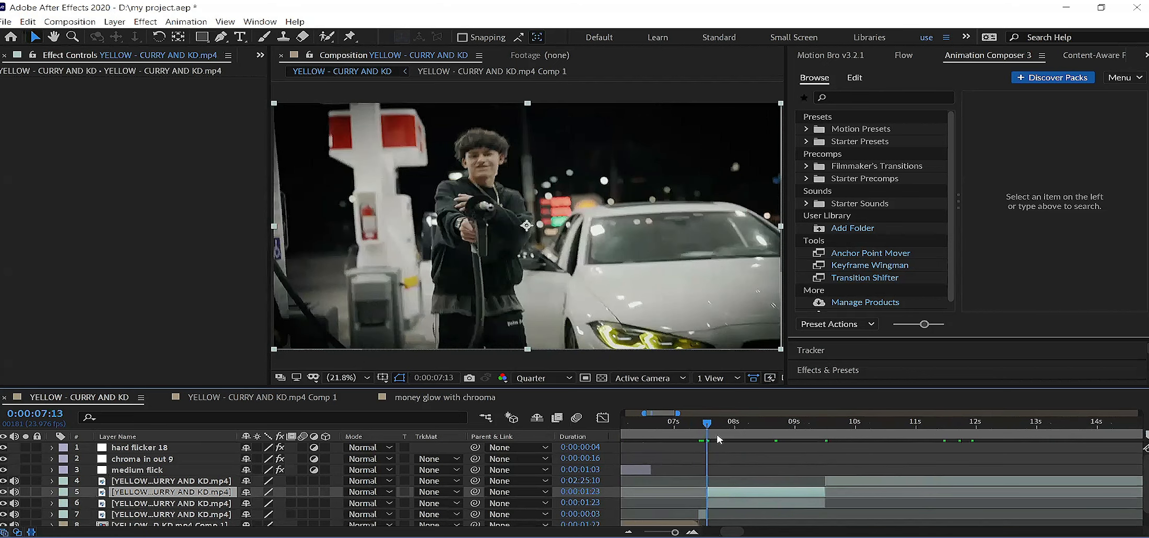
{"action": "right_click", "coordinate": [756, 494]}
{"action": "mouse_move", "coordinate": [813, 237]}
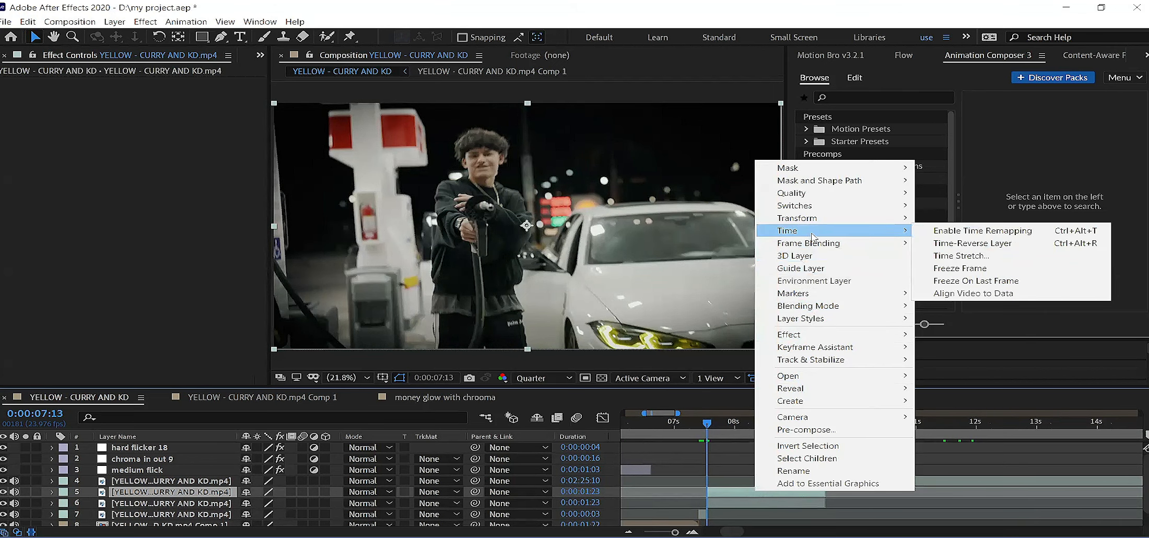
{"action": "left_click", "coordinate": [956, 269]}
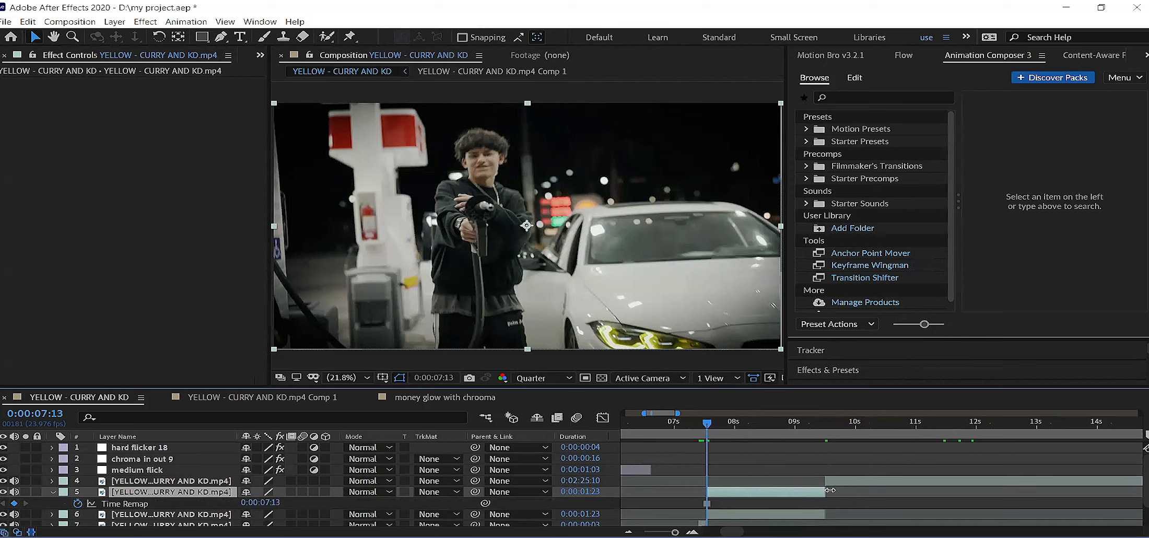
{"action": "left_click_drag", "start_coordinate": [828, 496], "coordinate": [778, 489]}
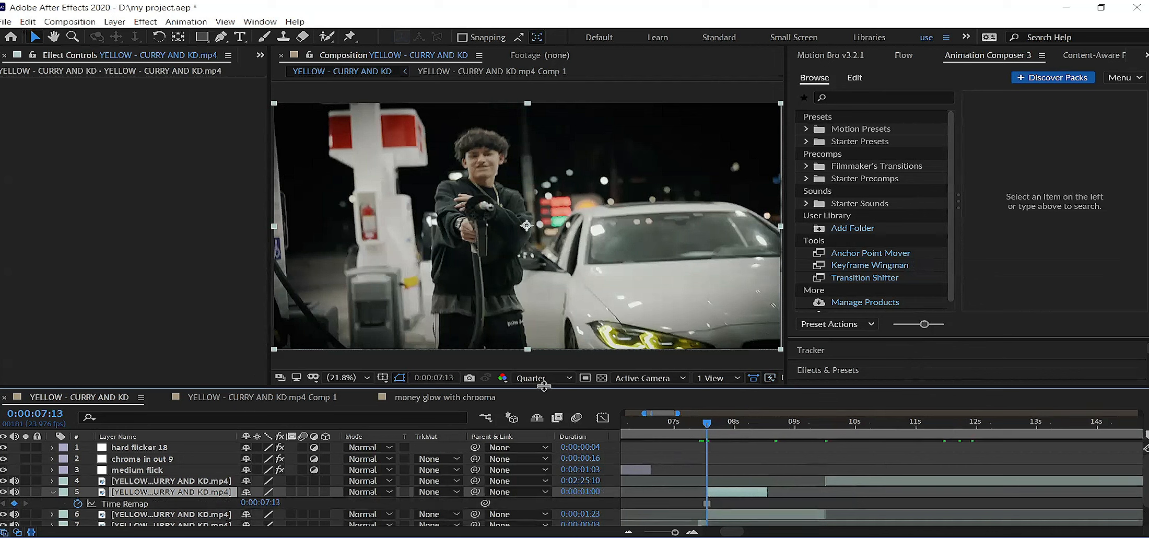
Set the composition preview resolution to Full and activate the Roto Brush tool
{"action": "key", "text": "ctrl+j"}
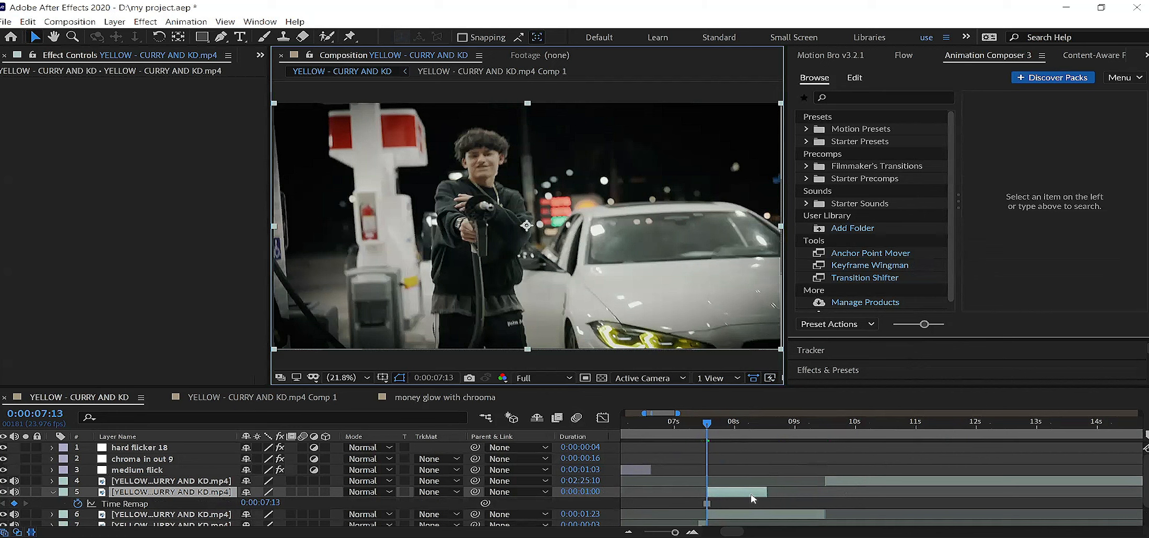
{"action": "left_click", "coordinate": [530, 376]}
{"action": "left_click", "coordinate": [334, 38]}
{"action": "left_click", "coordinate": [325, 38]}
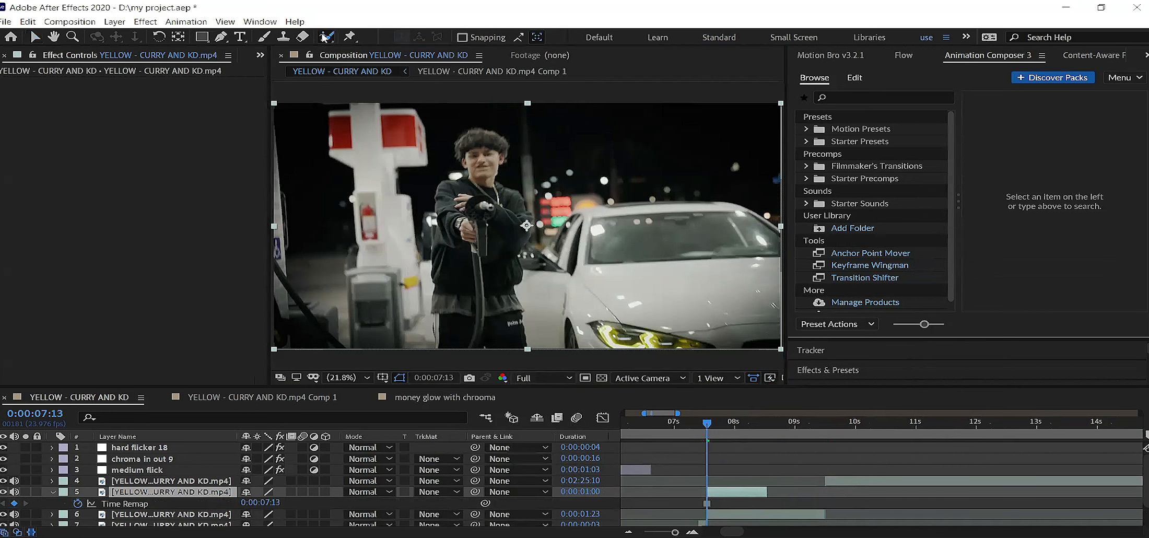
Rename the freeze-frame layer as roto FF
{"action": "right_click", "coordinate": [723, 496]}
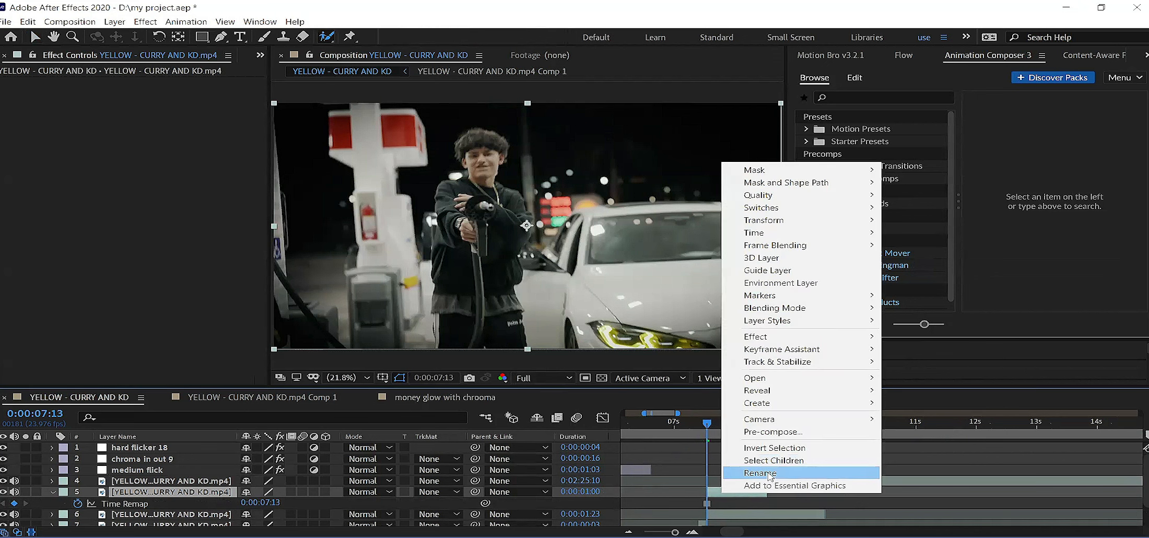
{"action": "left_click", "coordinate": [761, 473]}
{"action": "type", "text": "roto FF"}
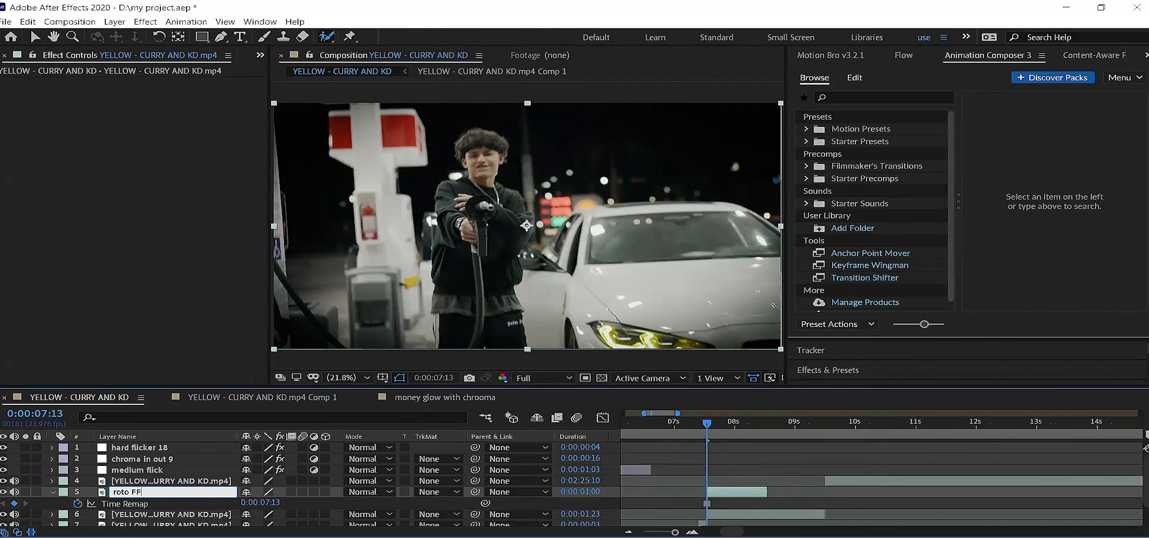
{"action": "key", "text": "Return"}
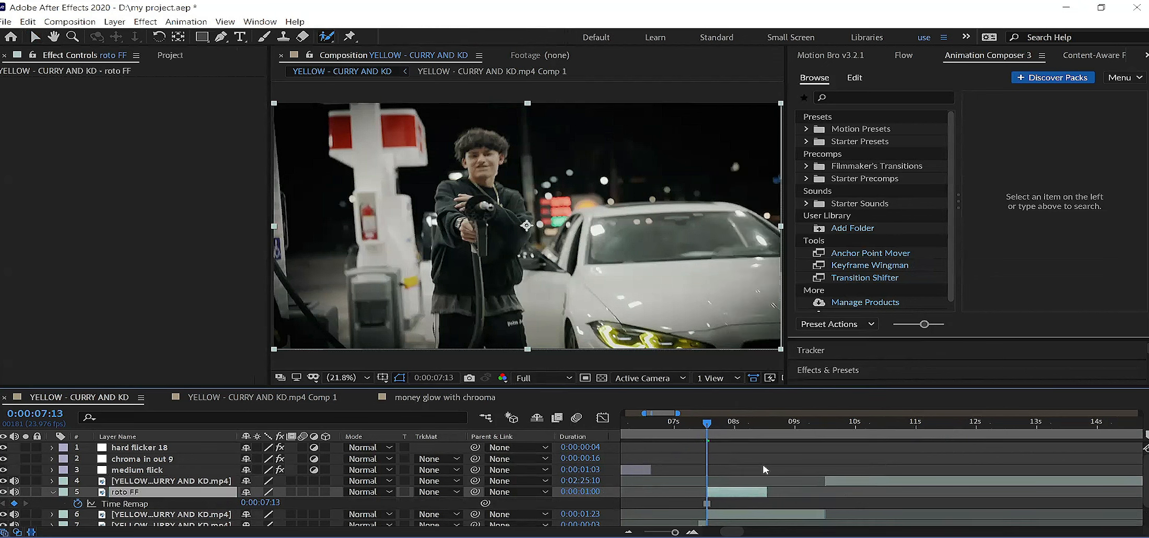
Rotoscope the man on the roto FF layer, excluding the car area beside him, freeze the propagation, and close the layer view
{"action": "double_click", "coordinate": [751, 496]}
{"action": "mouse_move", "coordinate": [317, 214]}
{"action": "left_mouse_down"}
{"action": "mouse_move", "coordinate": [328, 253]}
{"action": "mouse_move", "coordinate": [308, 327]}
{"action": "left_mouse_up"}
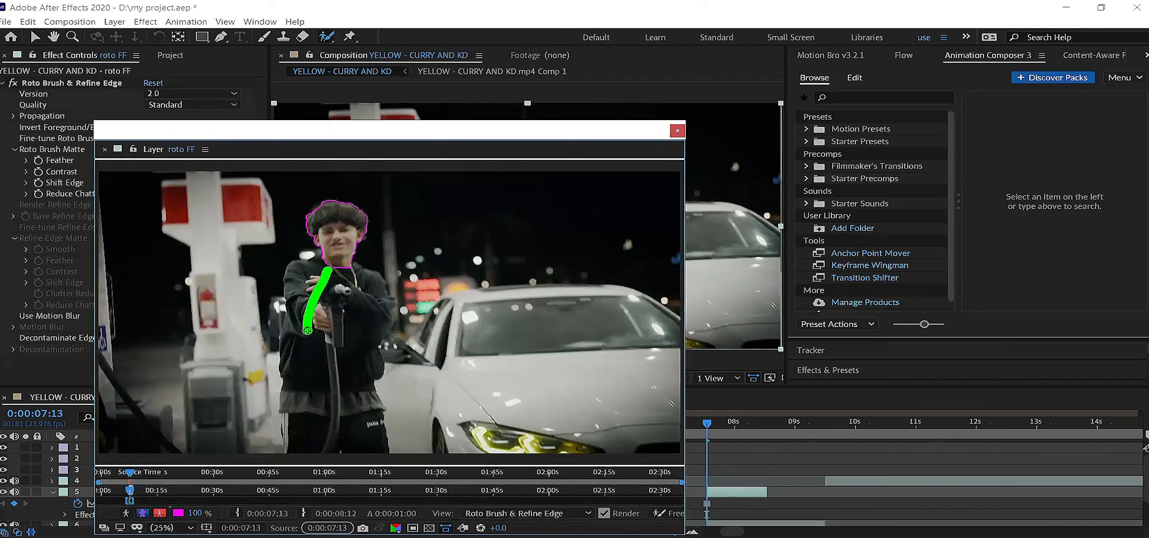
{"action": "mouse_move", "coordinate": [354, 274]}
{"action": "left_mouse_down"}
{"action": "mouse_move", "coordinate": [379, 309]}
{"action": "mouse_move", "coordinate": [371, 389]}
{"action": "left_mouse_up"}
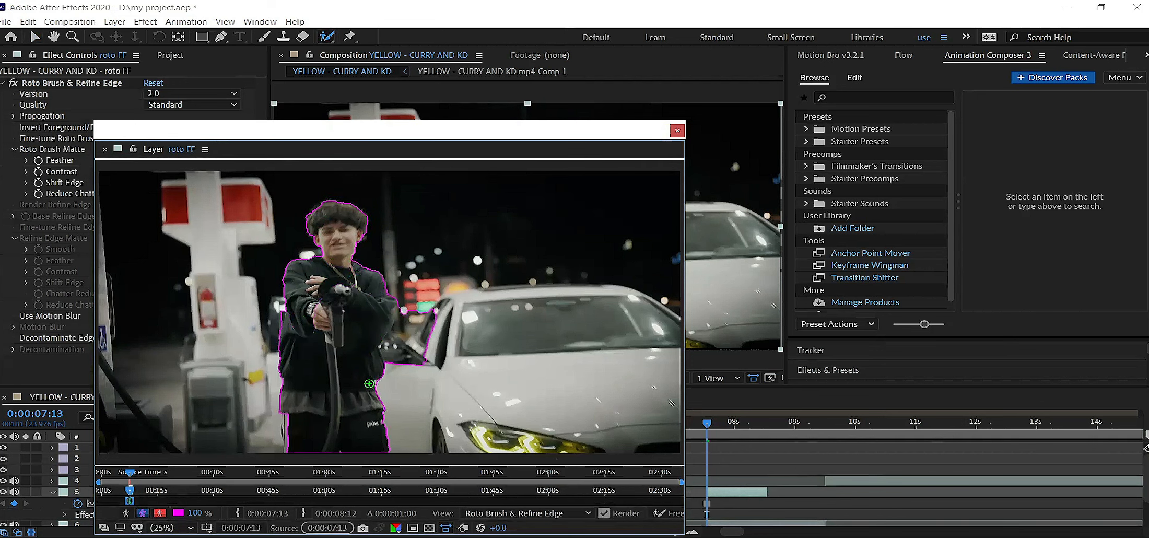
{"action": "left_click_drag", "start_coordinate": [387, 352], "coordinate": [395, 309], "text": "alt"}
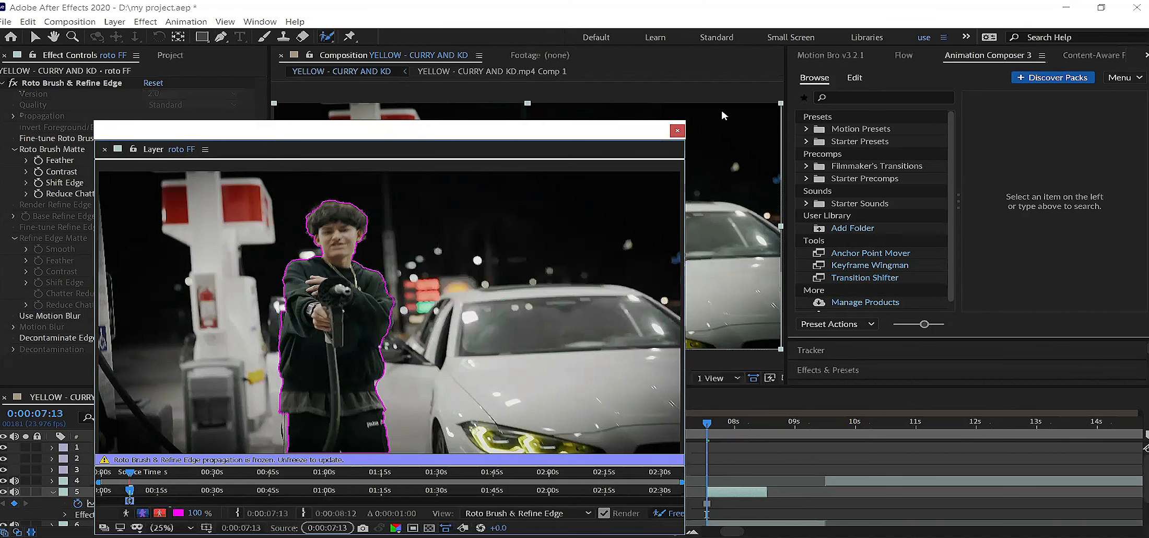
{"action": "left_click", "coordinate": [677, 131]}
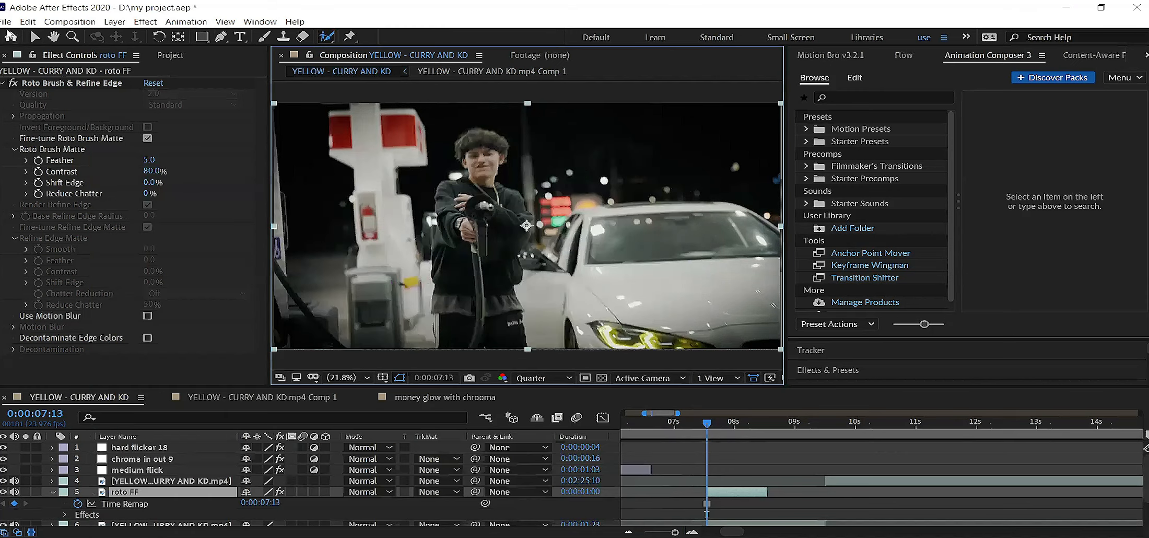
Save the project and switch back to the Selection tool
{"action": "left_click", "coordinate": [6, 21]}
{"action": "left_click", "coordinate": [18, 132]}
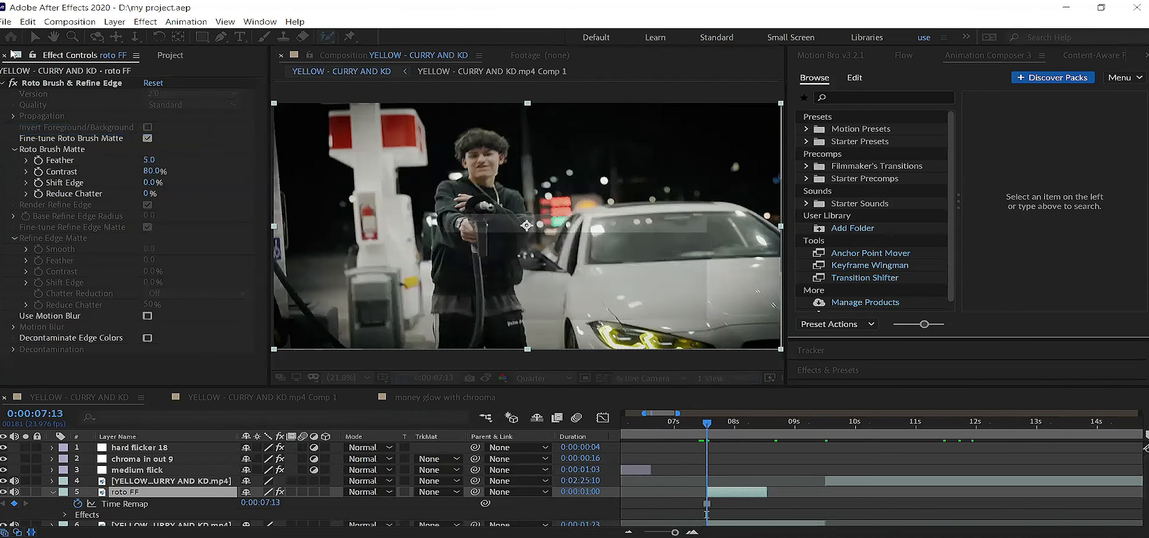
{"action": "left_click", "coordinate": [34, 37]}
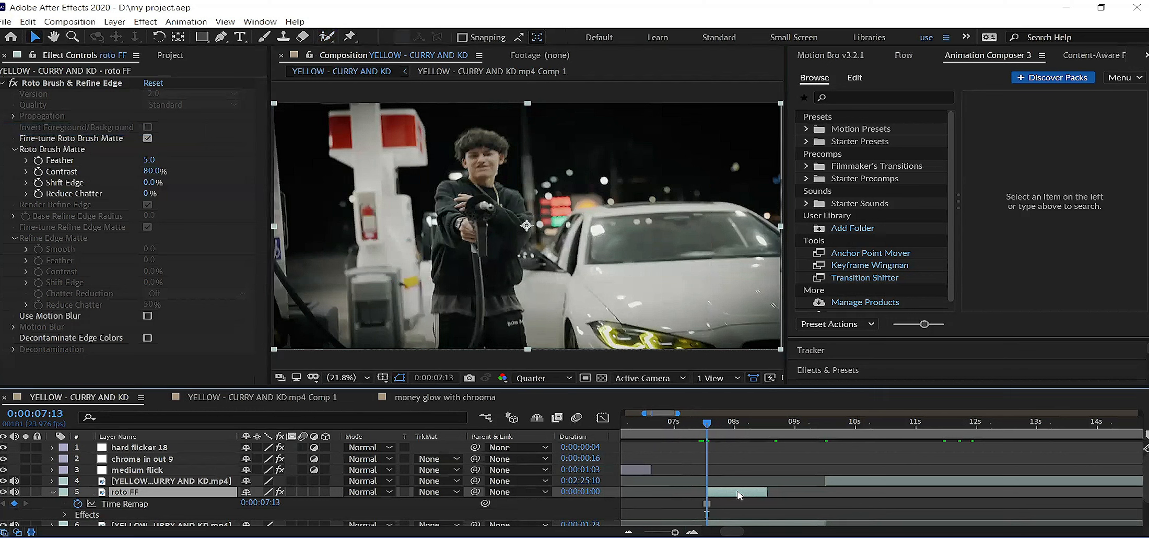
Duplicate the roto FF layer
{"action": "scroll", "coordinate": [744, 502], "scroll_direction": "down", "scroll_amount": 1}
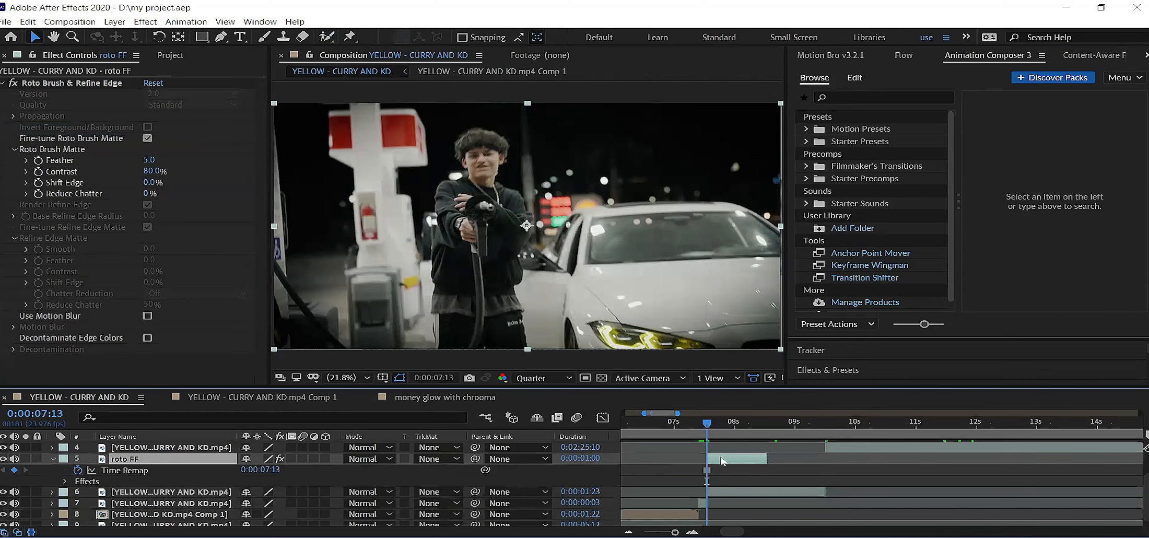
{"action": "left_click", "coordinate": [28, 21]}
{"action": "left_click", "coordinate": [80, 168]}
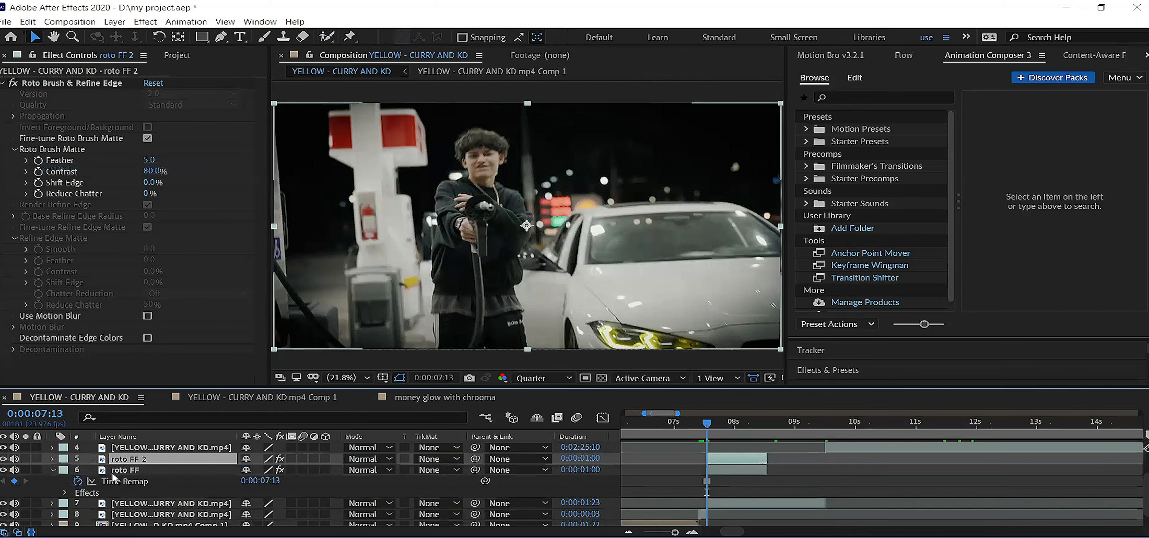
Hide the original roto FF layer and select its duplicate, roto FF 2
{"action": "left_click", "coordinate": [120, 470]}
{"action": "left_click", "coordinate": [4, 469]}
{"action": "left_click", "coordinate": [151, 460]}
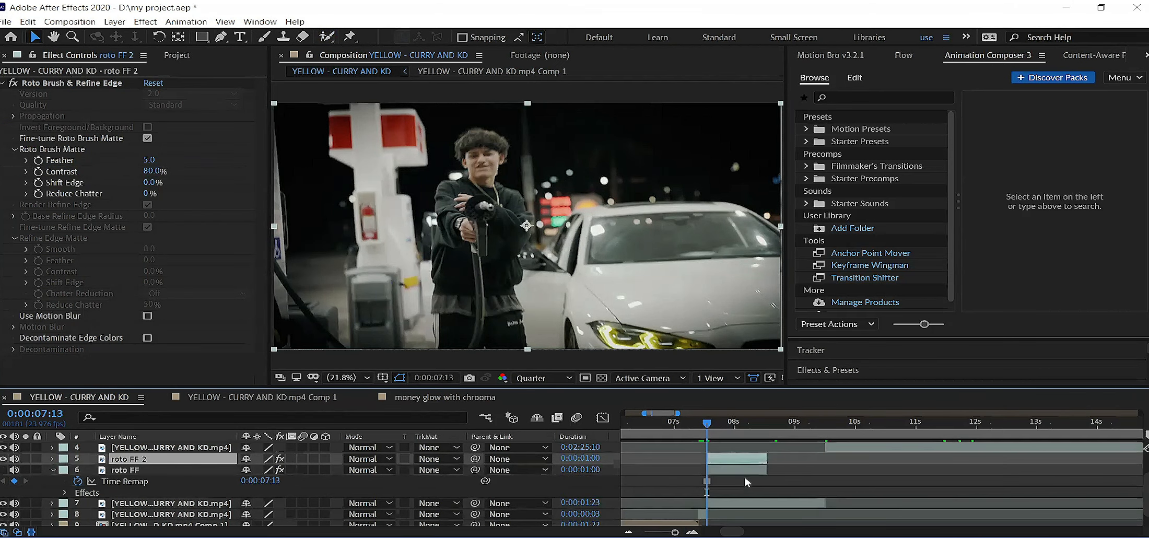
Apply the "5 frame FF roto flicker glow" animation preset to the roto FF 2 layer and check its added effects
{"action": "left_click", "coordinate": [2, 23]}
{"action": "left_click", "coordinate": [42, 116]}
{"action": "left_click", "coordinate": [186, 23]}
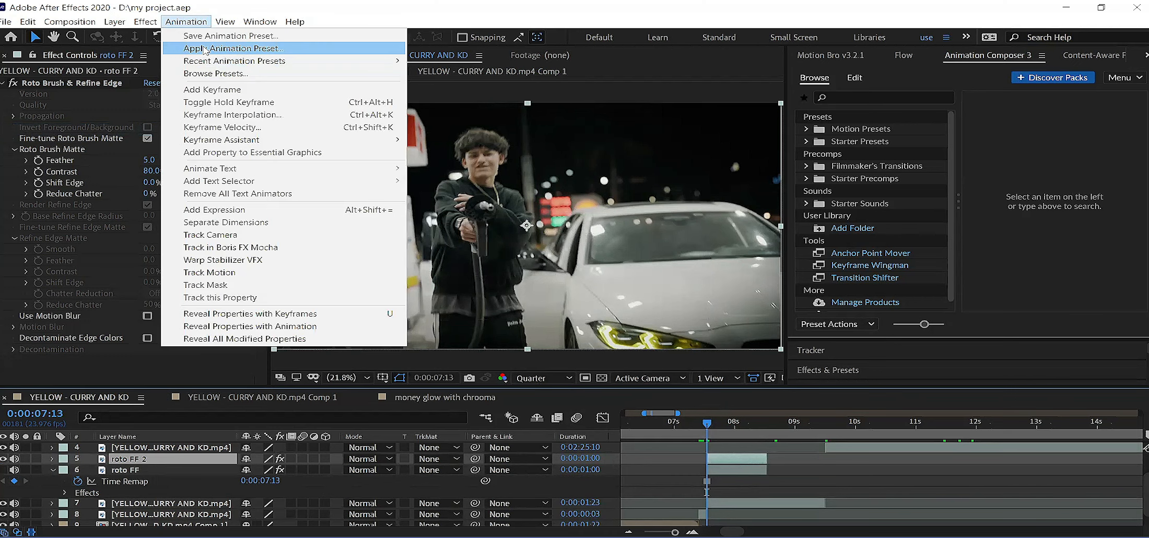
{"action": "left_click", "coordinate": [205, 49]}
{"action": "left_click", "coordinate": [203, 49]}
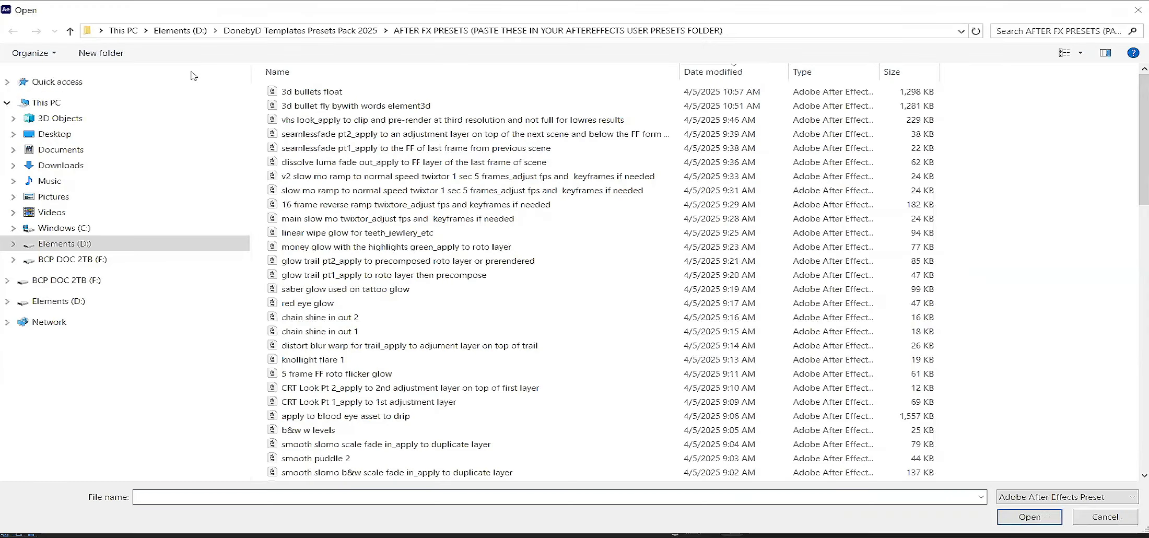
{"action": "double_click", "coordinate": [371, 374]}
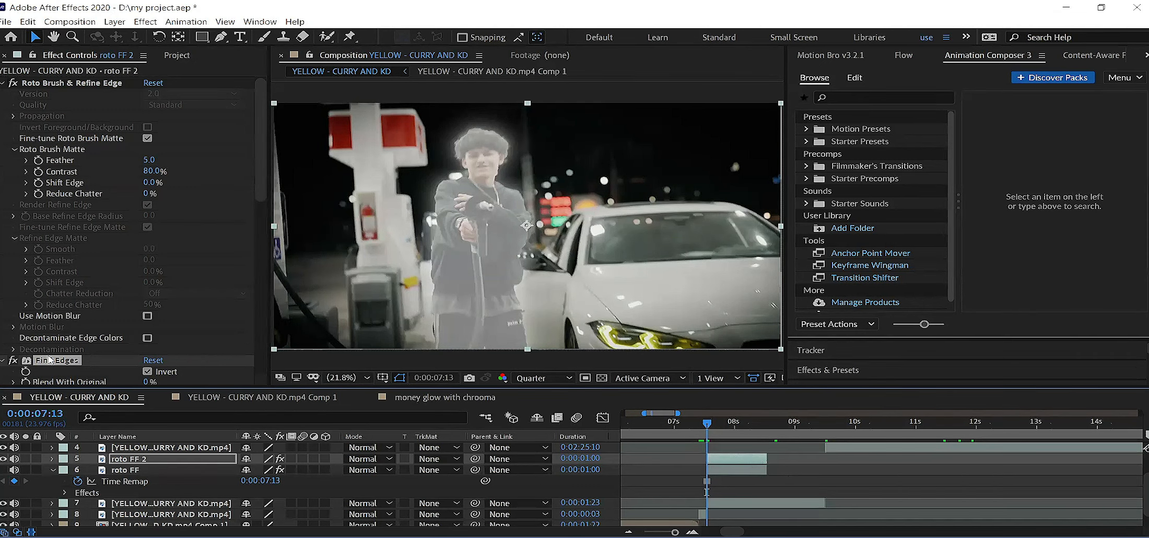
{"action": "scroll", "coordinate": [62, 358], "scroll_direction": "down", "scroll_amount": 15}
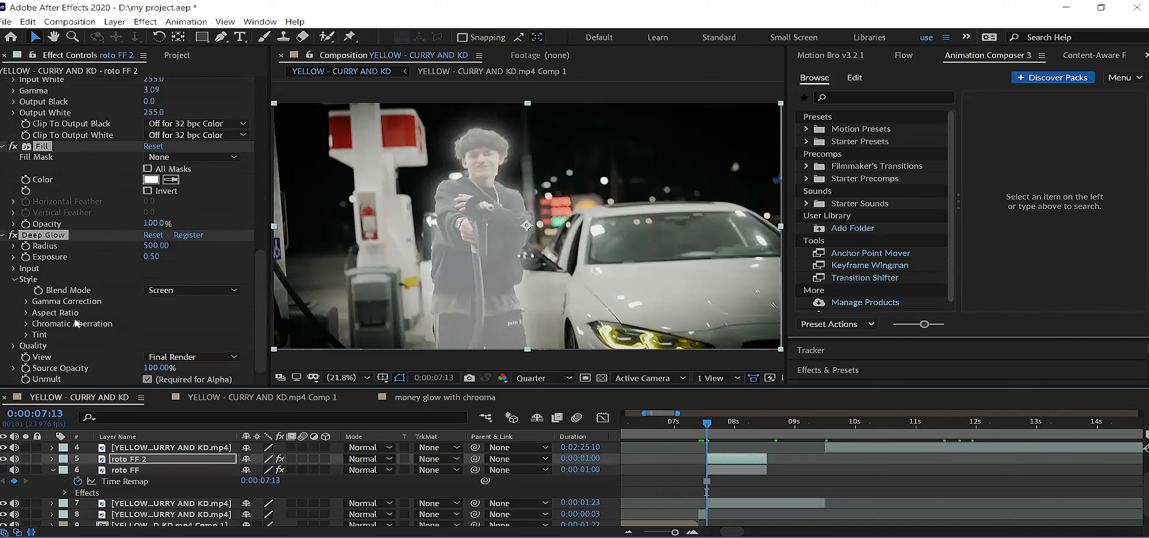
Reveal the roto FF 2 layer's opacity keyframes, trim the layer to 5 frames, and shift it earlier to end around 0:00:07:13
{"action": "left_click", "coordinate": [53, 460]}
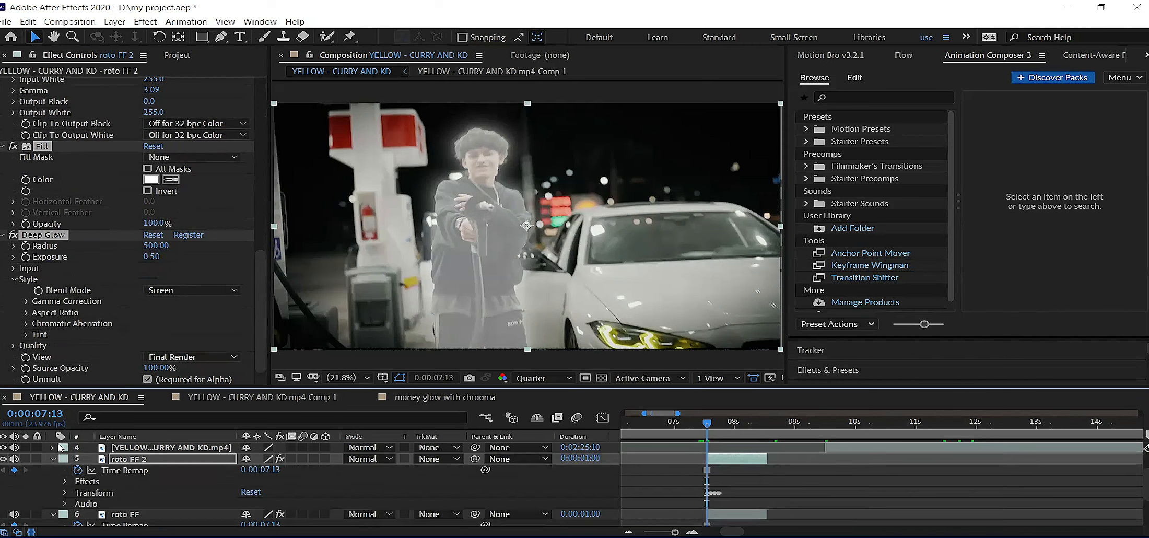
{"action": "key", "text": "t"}
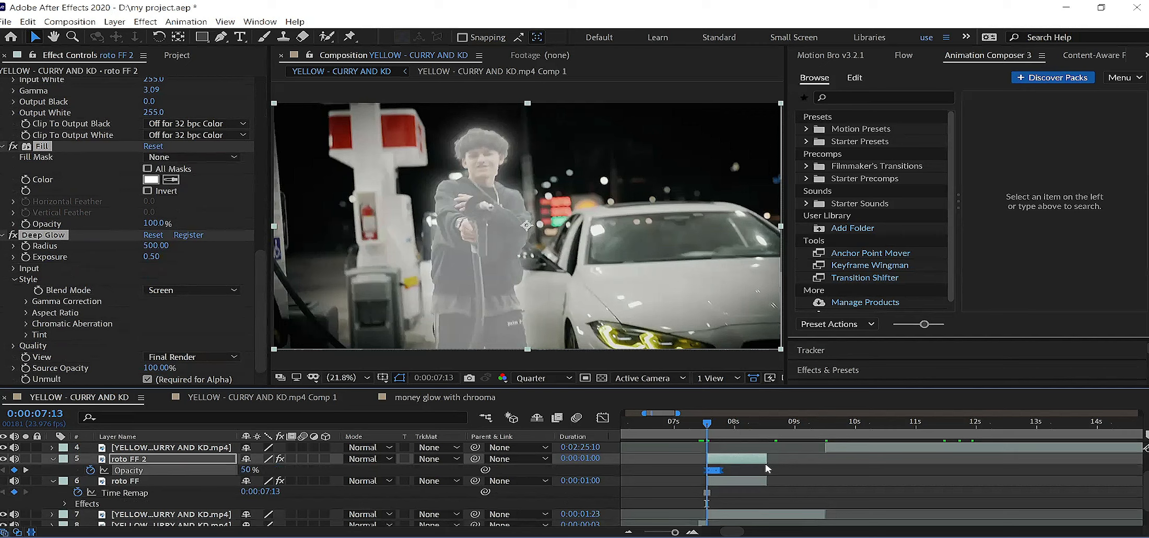
{"action": "left_click_drag", "start_coordinate": [771, 460], "coordinate": [724, 465]}
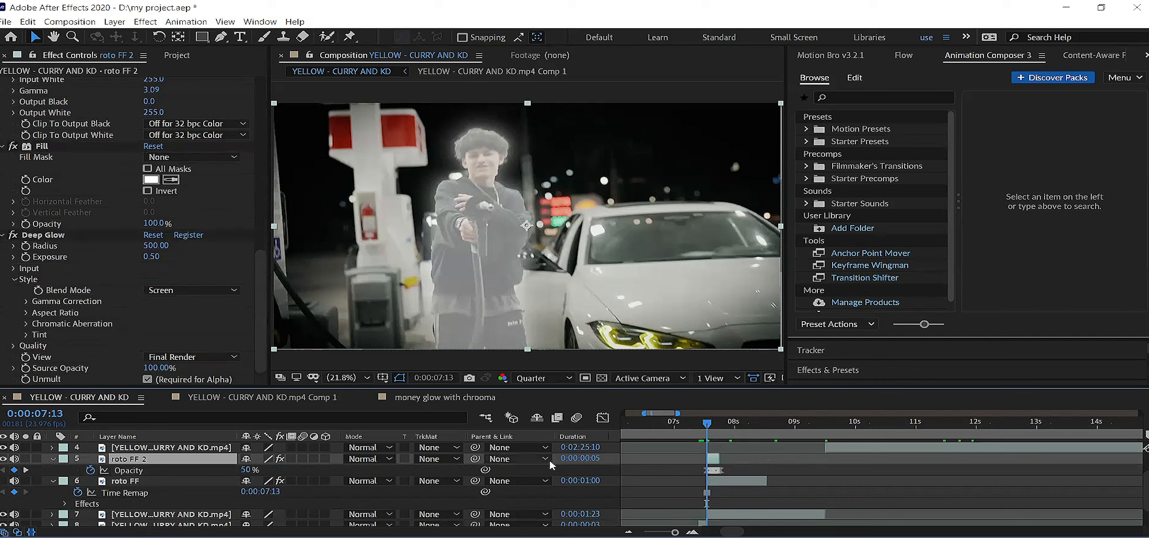
{"action": "left_click", "coordinate": [594, 465]}
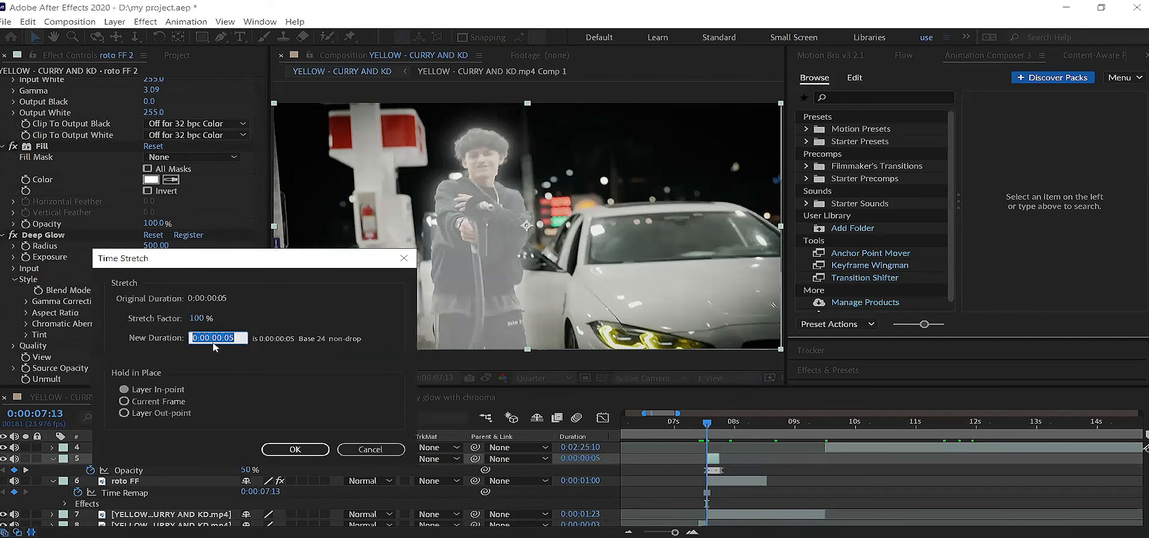
{"action": "left_click", "coordinate": [360, 452]}
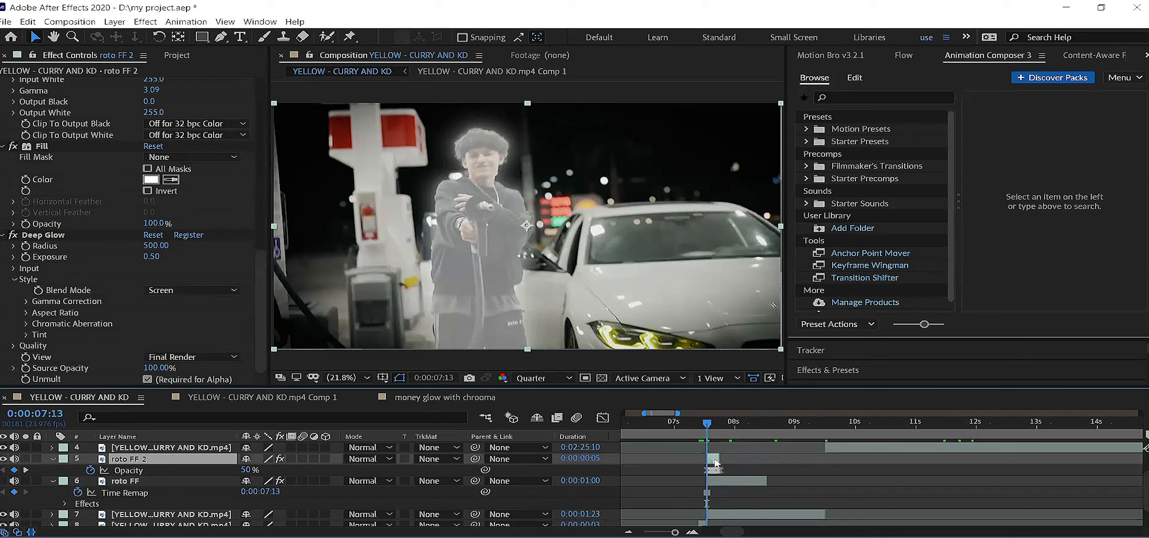
{"action": "left_click_drag", "start_coordinate": [713, 463], "coordinate": [702, 466]}
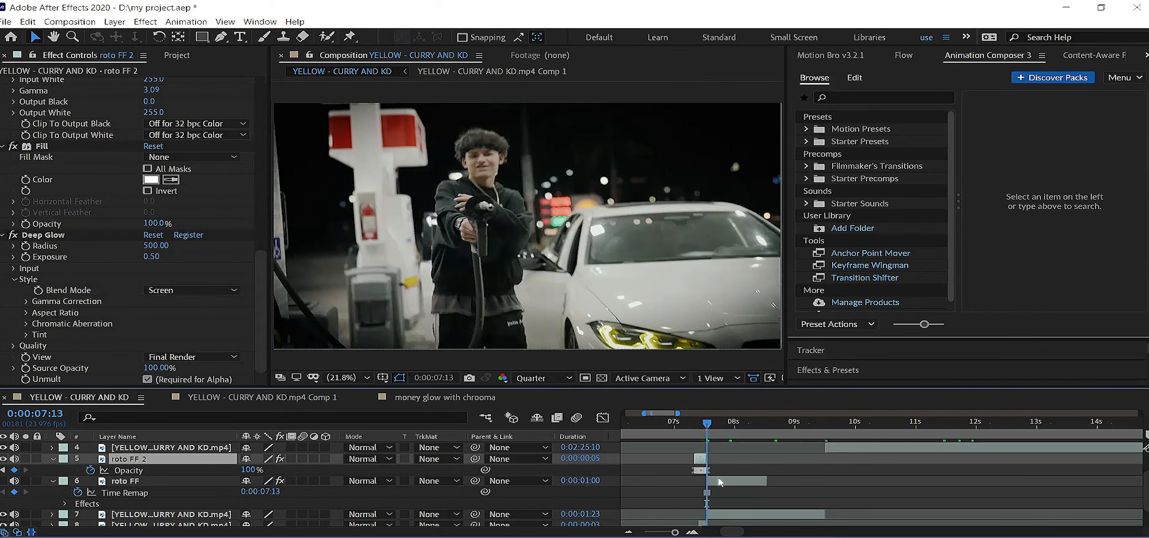
Preview the flicker glow from 0:00:07:02 through the freeze-frame section
{"action": "left_click_drag", "start_coordinate": [678, 414], "coordinate": [707, 414]}
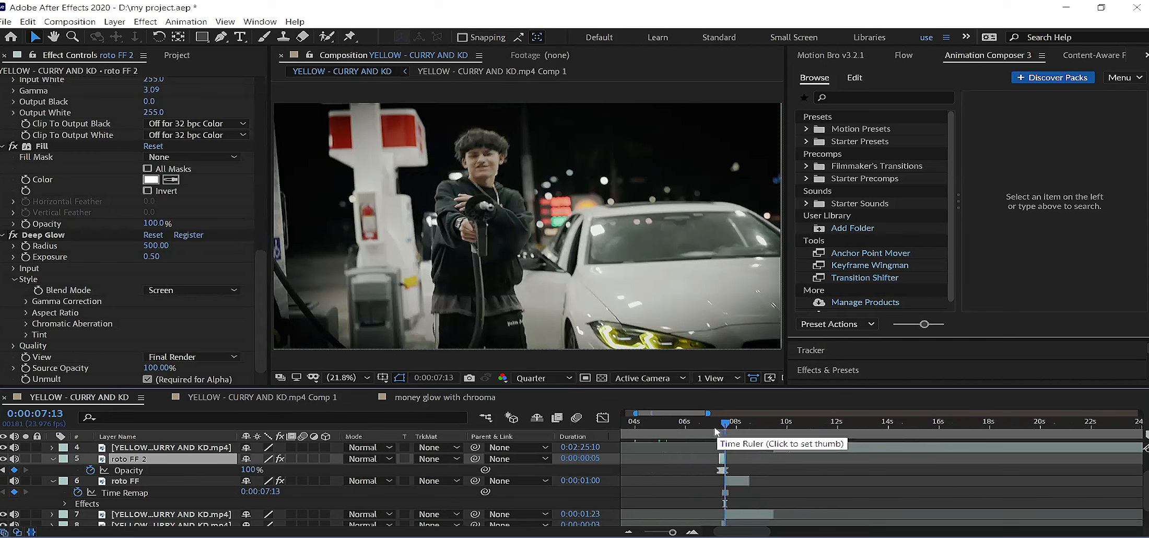
{"action": "left_click", "coordinate": [713, 430]}
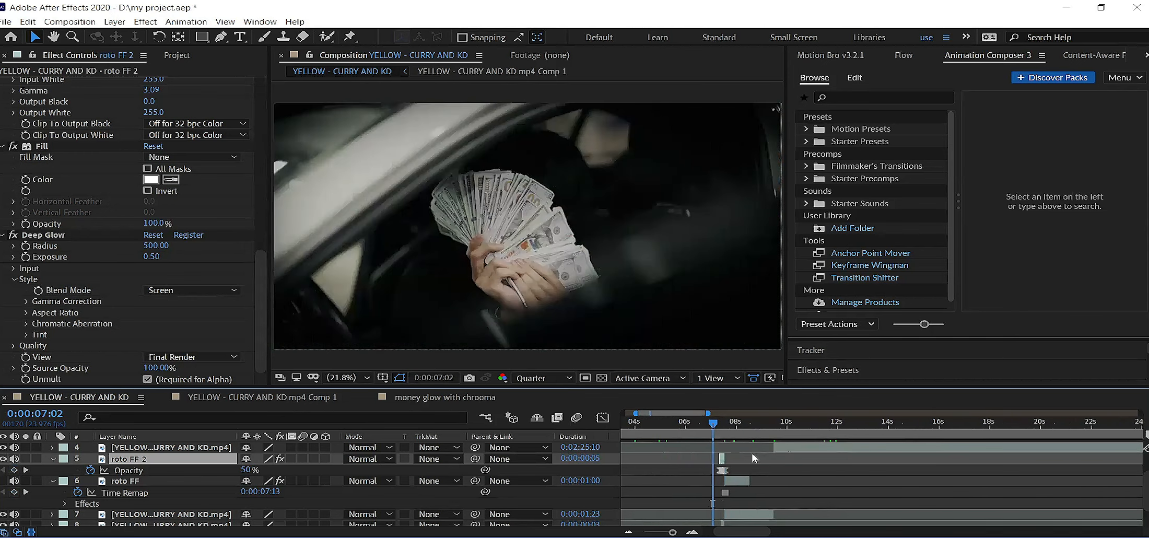
{"action": "key", "text": "space"}
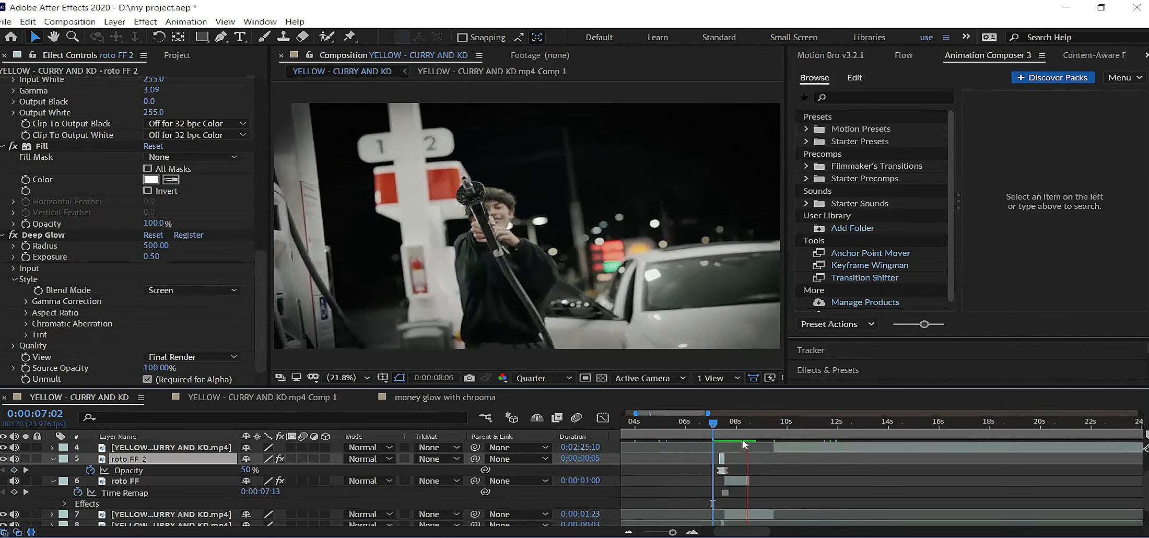
{"action": "key", "text": "space"}
{"action": "key", "text": "space"}
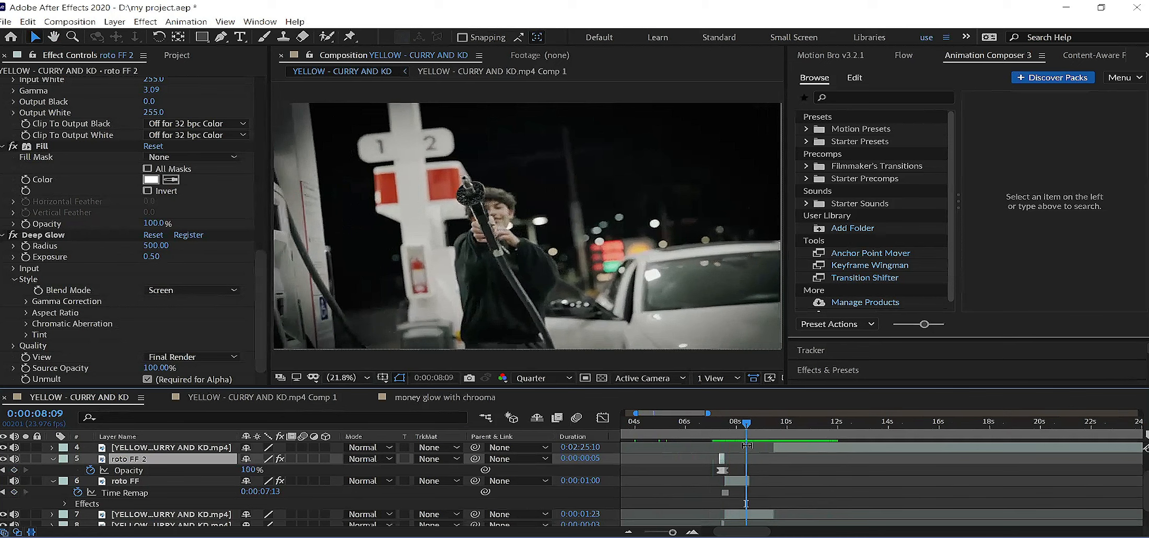
Select the roto FF layer, return the current time to 0:00:07:13, and save the project
{"action": "left_click", "coordinate": [739, 482]}
{"action": "left_click", "coordinate": [724, 426]}
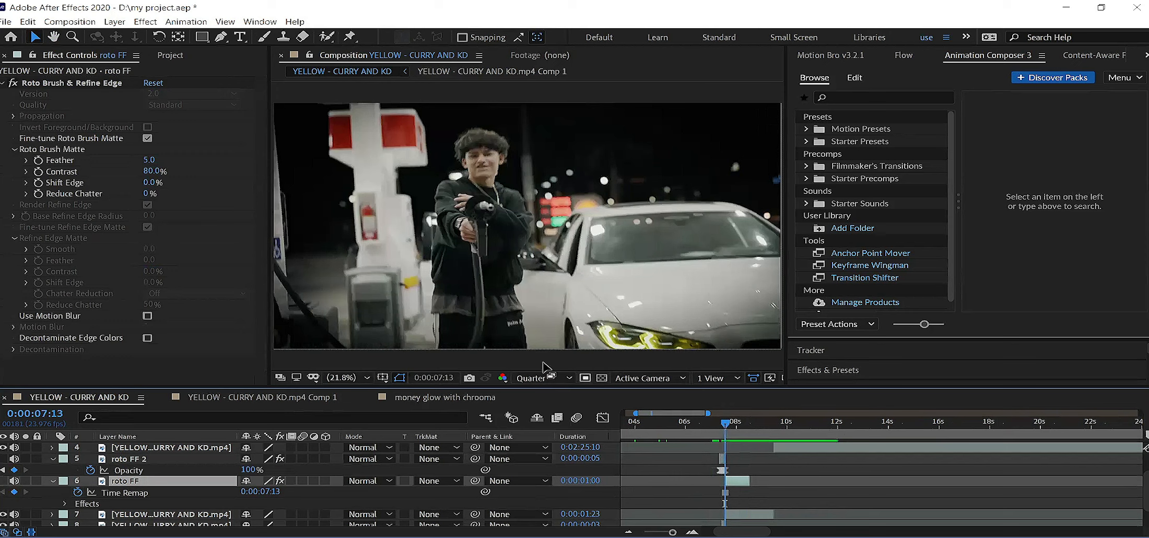
{"action": "left_click", "coordinate": [4, 21]}
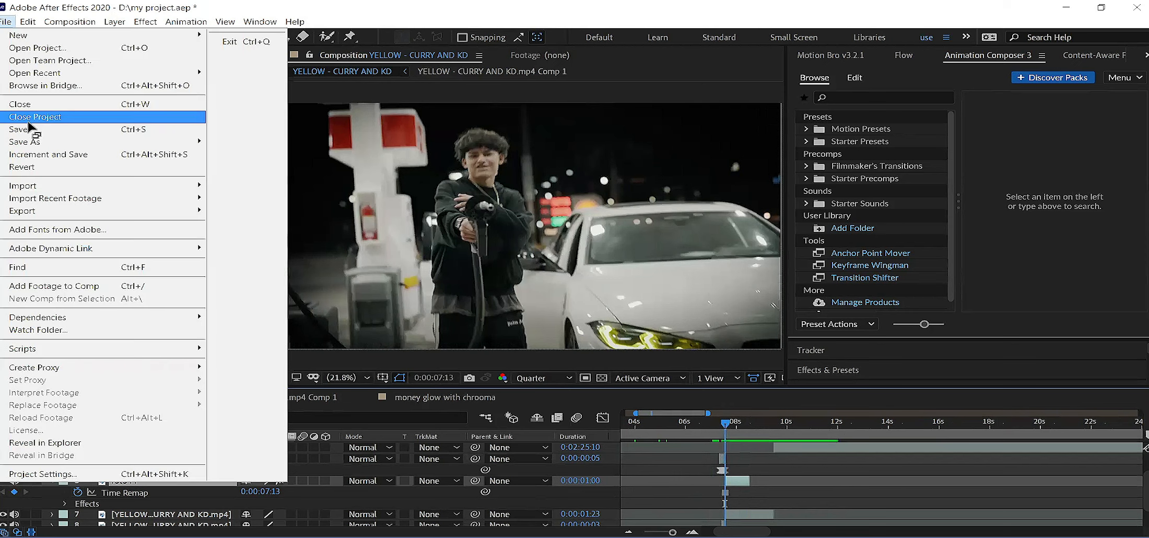
{"action": "left_click", "coordinate": [32, 130]}
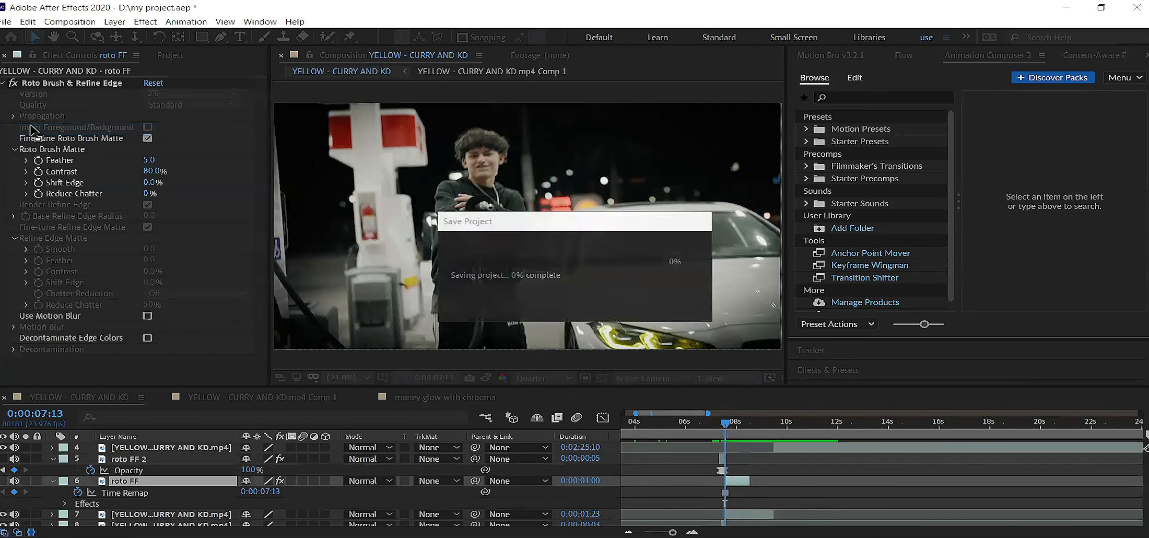
Show the project's items with the template folder collapsed and start importing a file
{"action": "left_click", "coordinate": [172, 56]}
{"action": "left_click", "coordinate": [2, 173]}
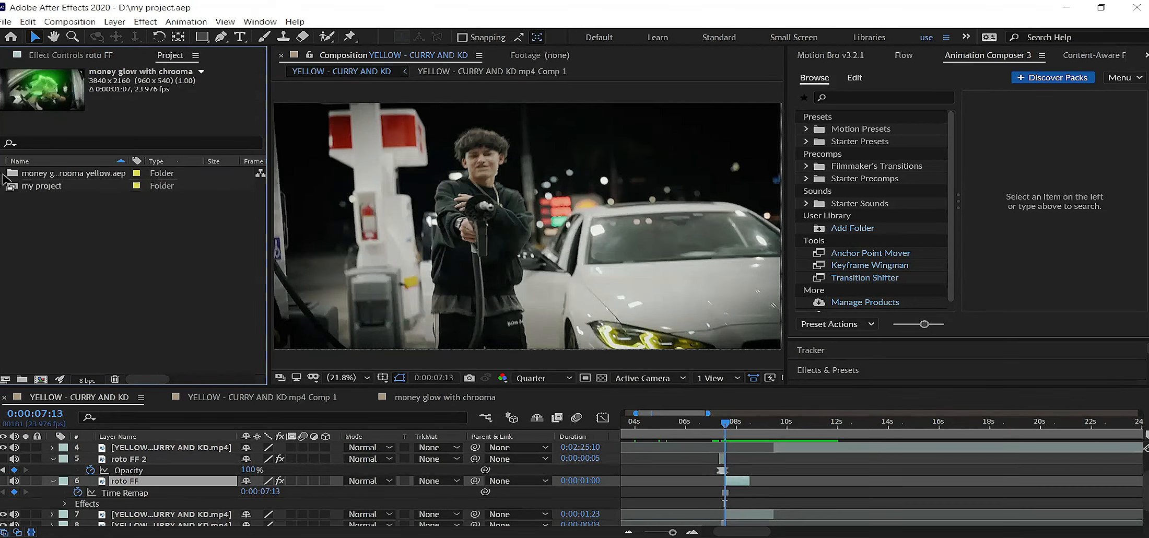
{"action": "left_click", "coordinate": [29, 220]}
{"action": "right_click", "coordinate": [68, 235]}
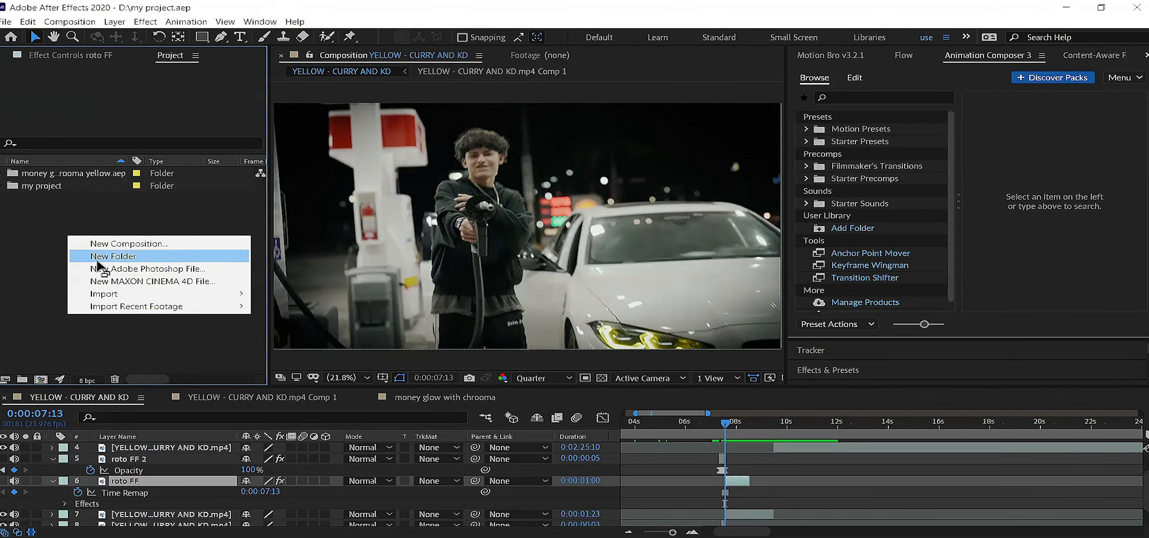
{"action": "left_click", "coordinate": [5, 22]}
{"action": "left_click", "coordinate": [4, 22]}
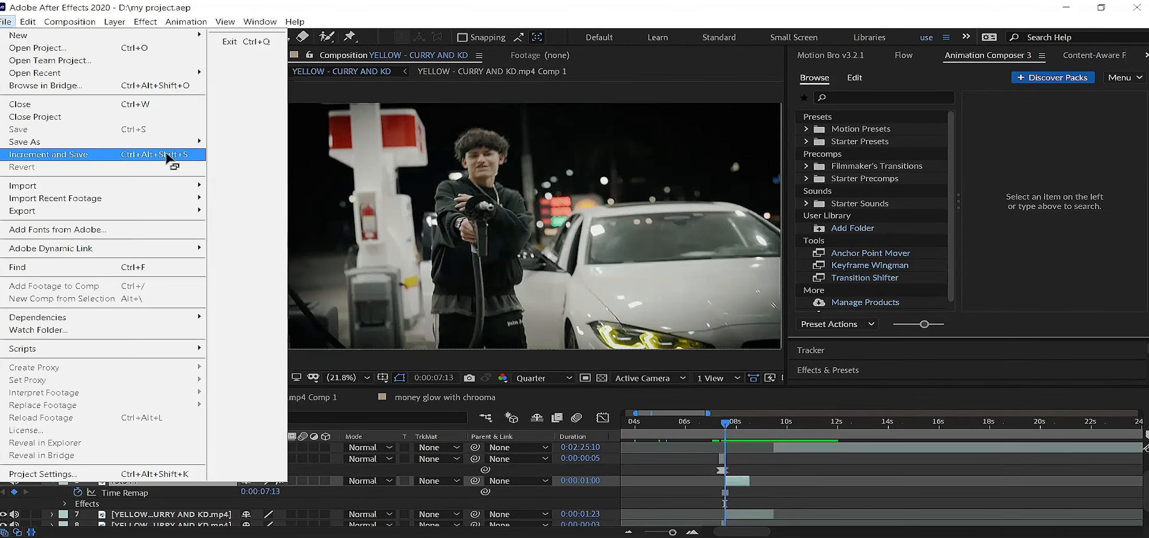
{"action": "mouse_move", "coordinate": [191, 188]}
{"action": "left_click", "coordinate": [246, 189]}
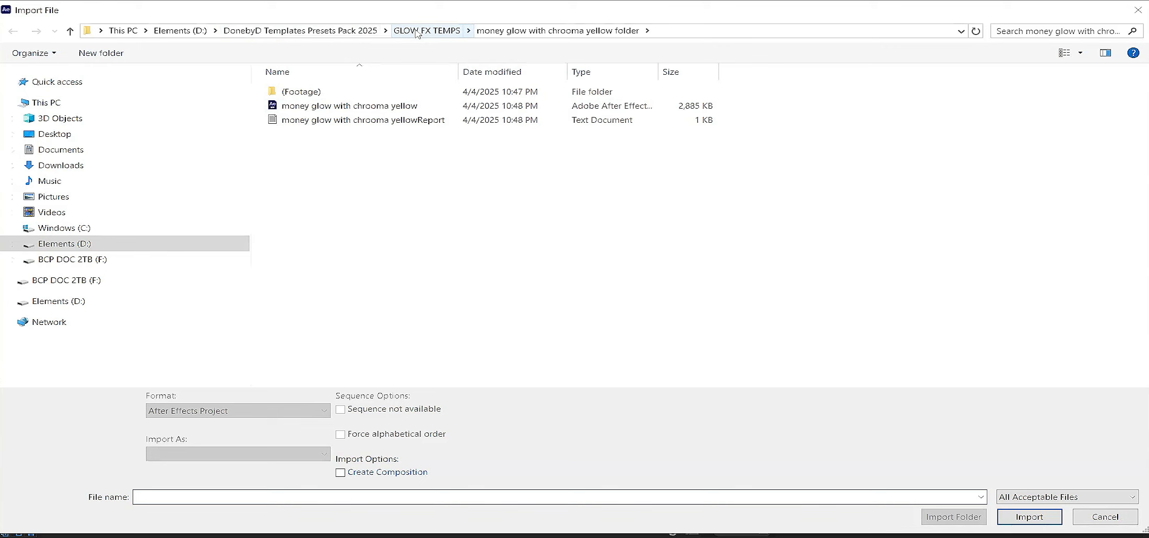
Import the "FF flicker glow in roto lowski" project from its folder inside FF FX TEMPS in the templates pack
{"action": "left_click", "coordinate": [346, 31]}
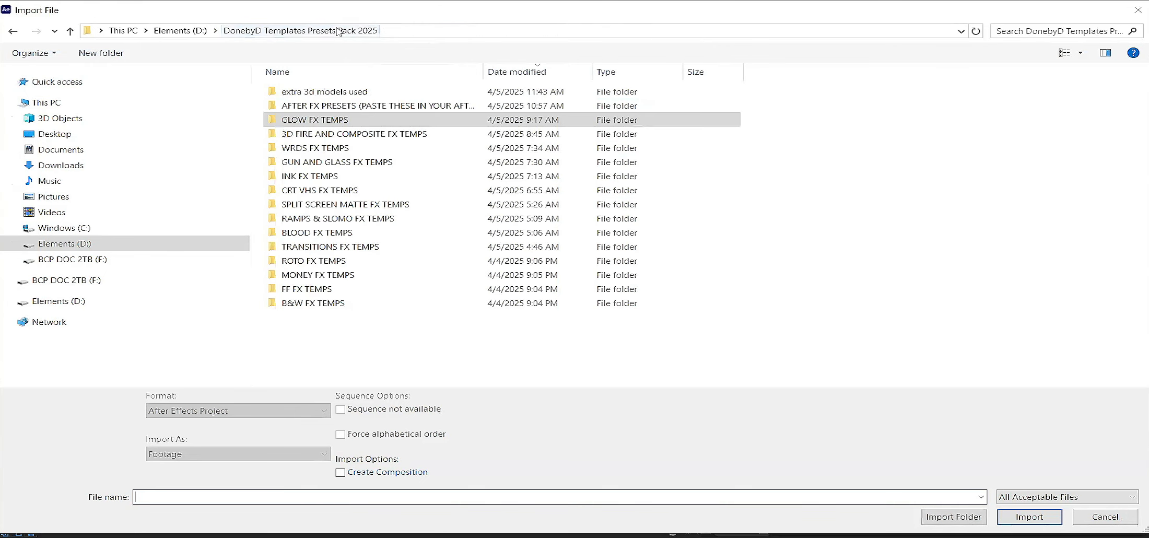
{"action": "left_click", "coordinate": [322, 266]}
{"action": "double_click", "coordinate": [321, 267]}
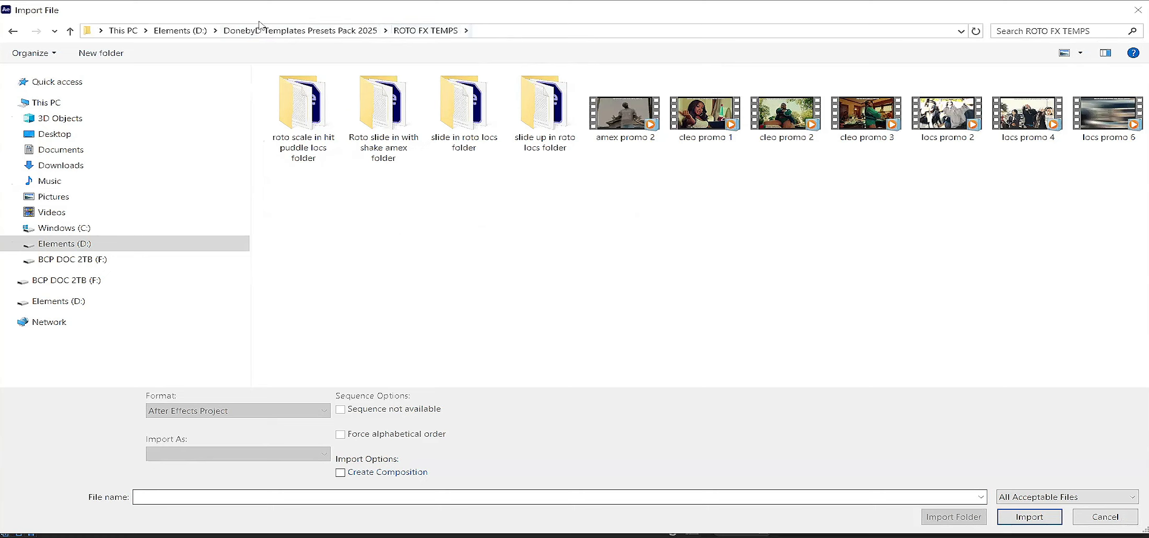
{"action": "left_click", "coordinate": [295, 33]}
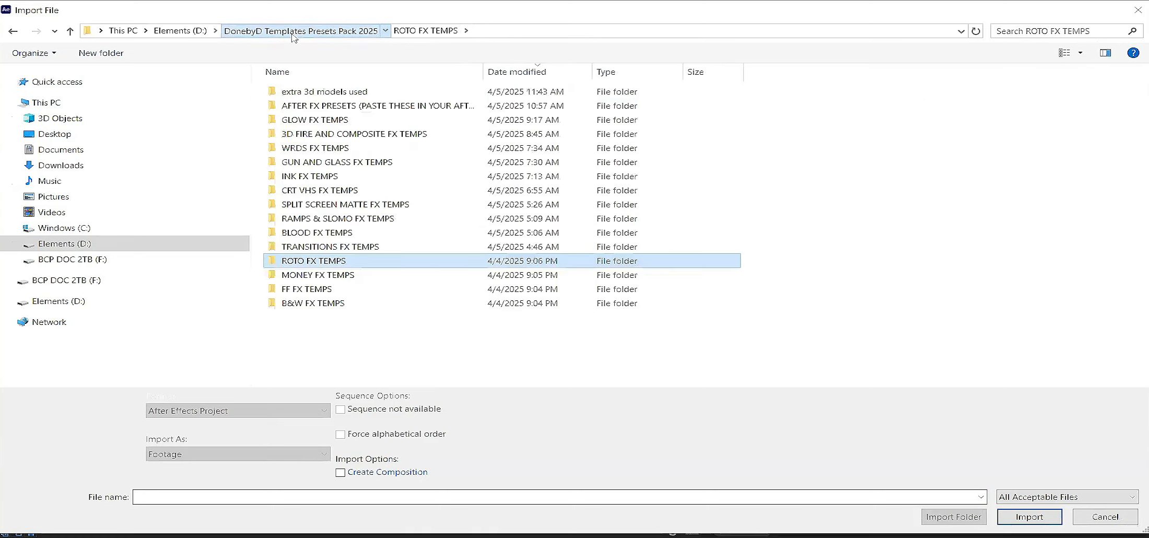
{"action": "double_click", "coordinate": [326, 291]}
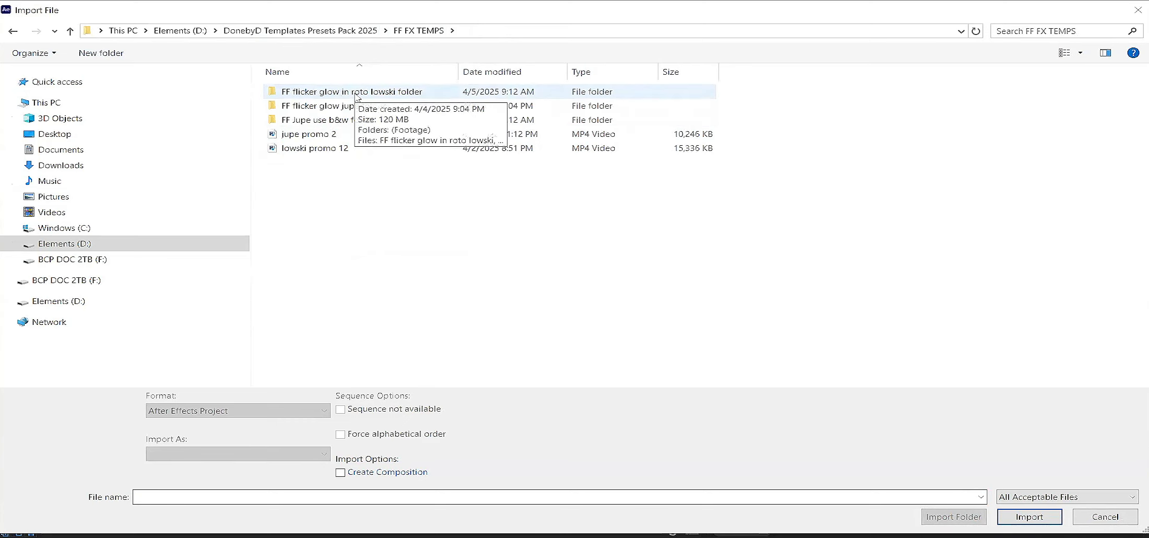
{"action": "double_click", "coordinate": [353, 94]}
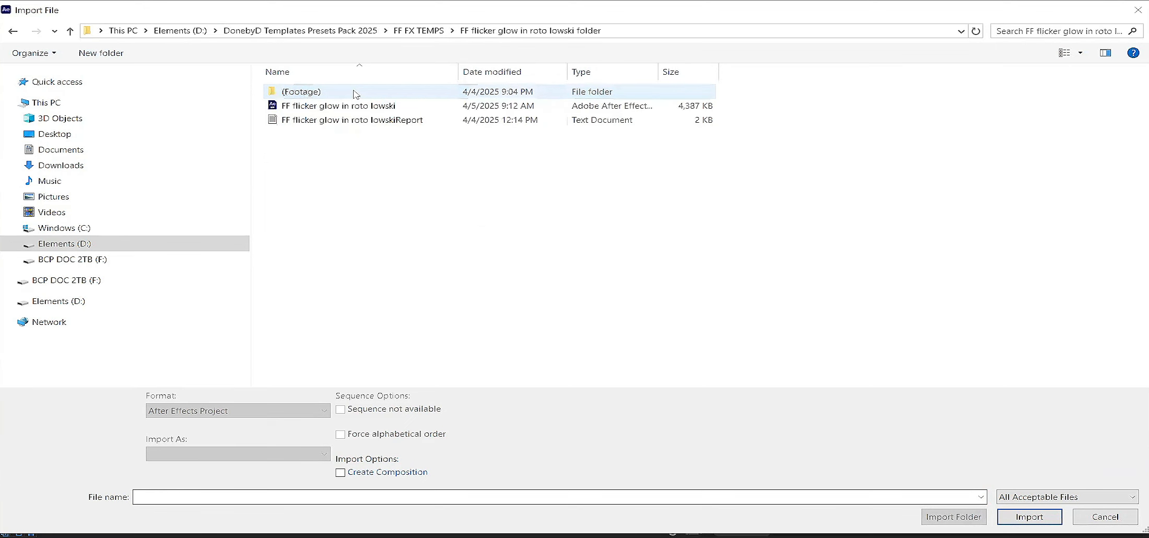
{"action": "double_click", "coordinate": [300, 107]}
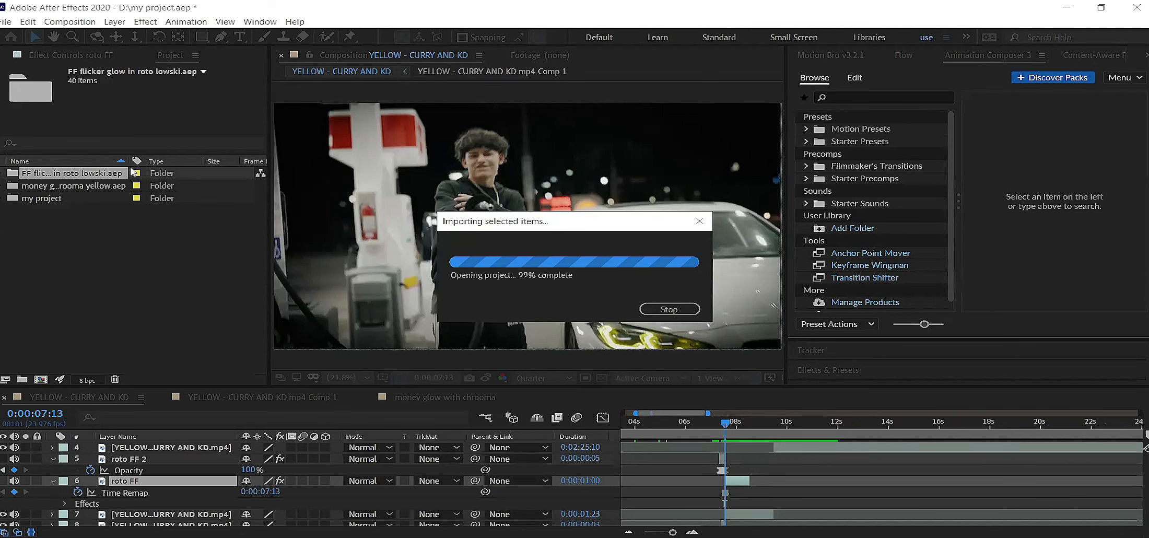
Open the "FF flicker glow in roto" composition from the imported folder and collapse the FF layer's properties
{"action": "left_click", "coordinate": [2, 174]}
{"action": "double_click", "coordinate": [79, 187]}
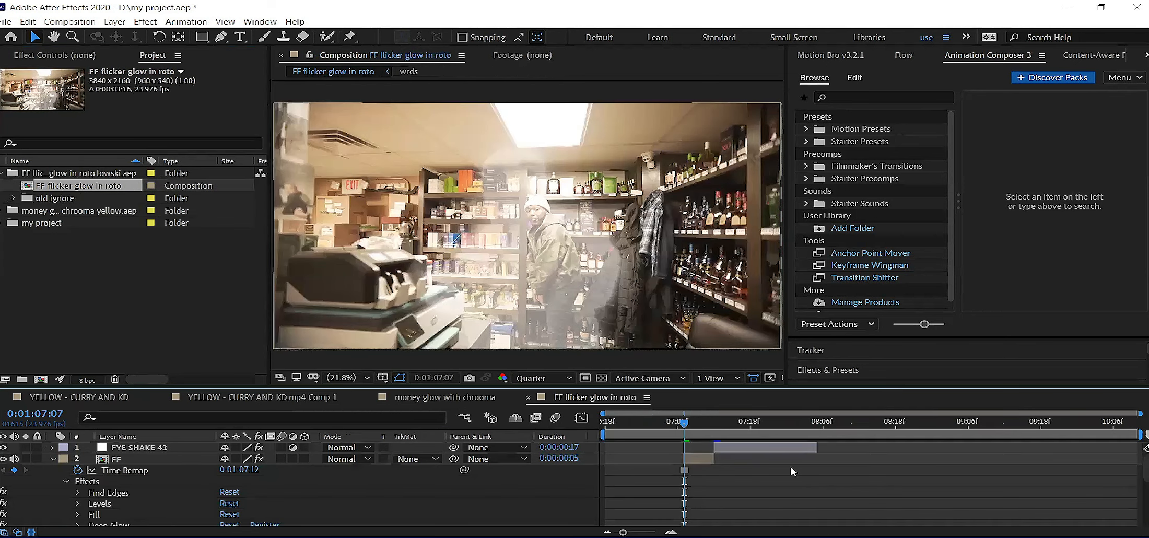
{"action": "left_click", "coordinate": [53, 459]}
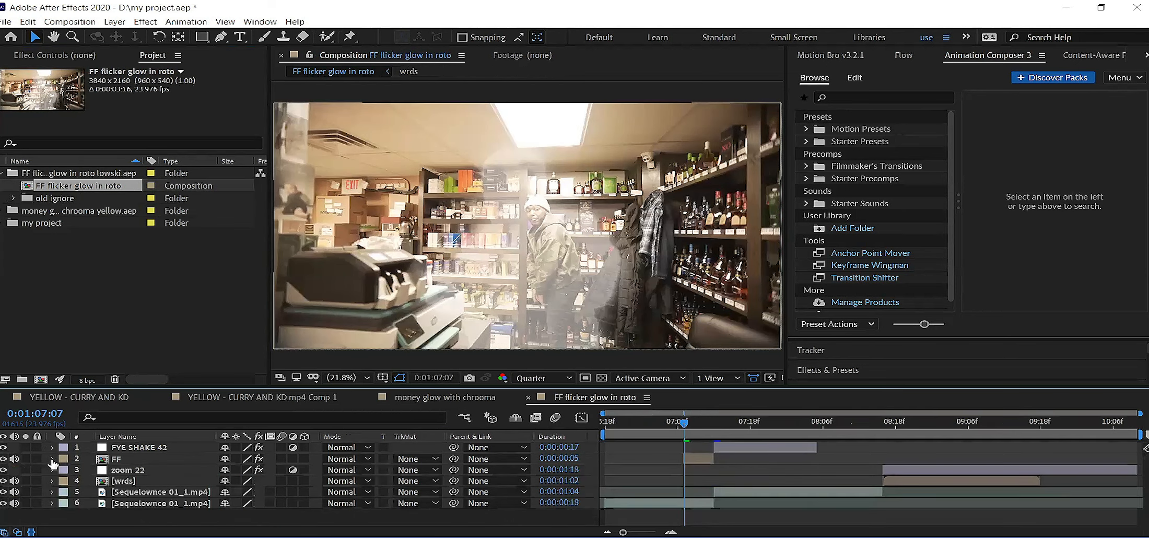
Preview the template composition from its beginning, and replay it from 0:01:07:03 to examine the flicker glow and shake timing
{"action": "left_click", "coordinate": [611, 426]}
{"action": "left_click", "coordinate": [605, 426]}
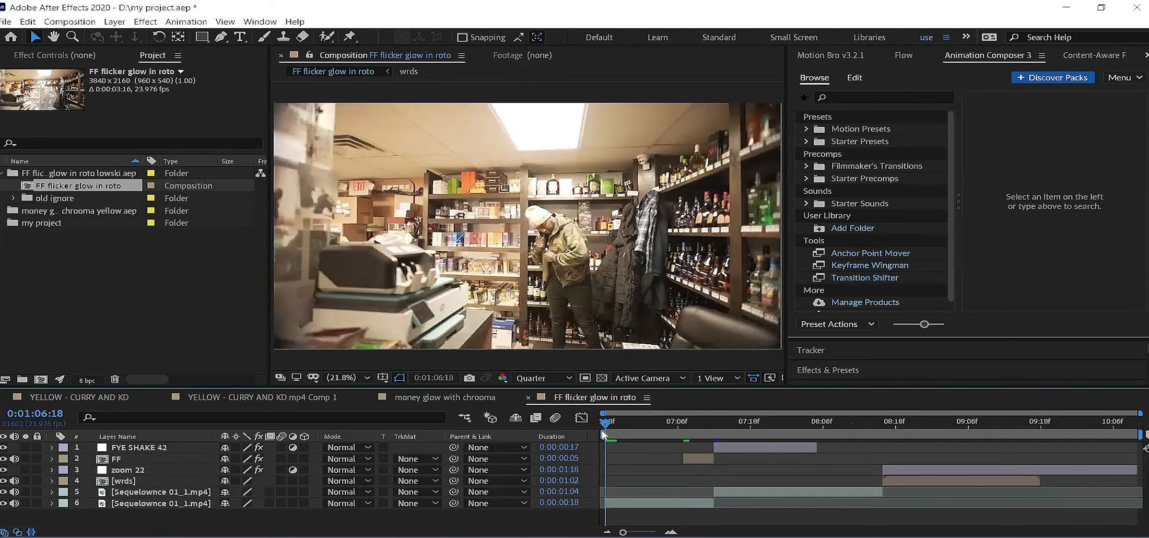
{"action": "key", "text": "space"}
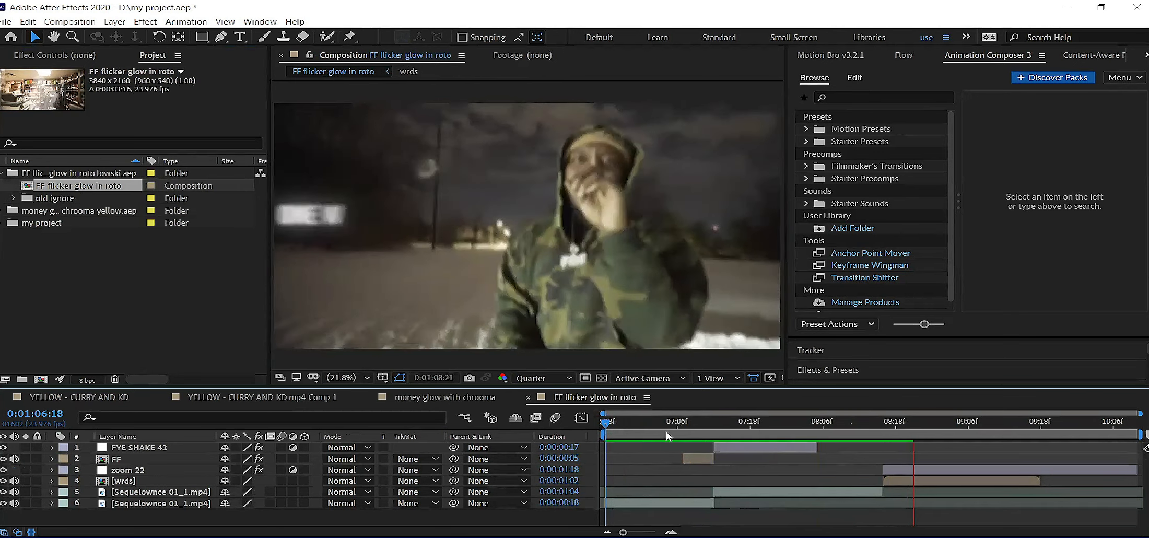
{"action": "left_click", "coordinate": [880, 429]}
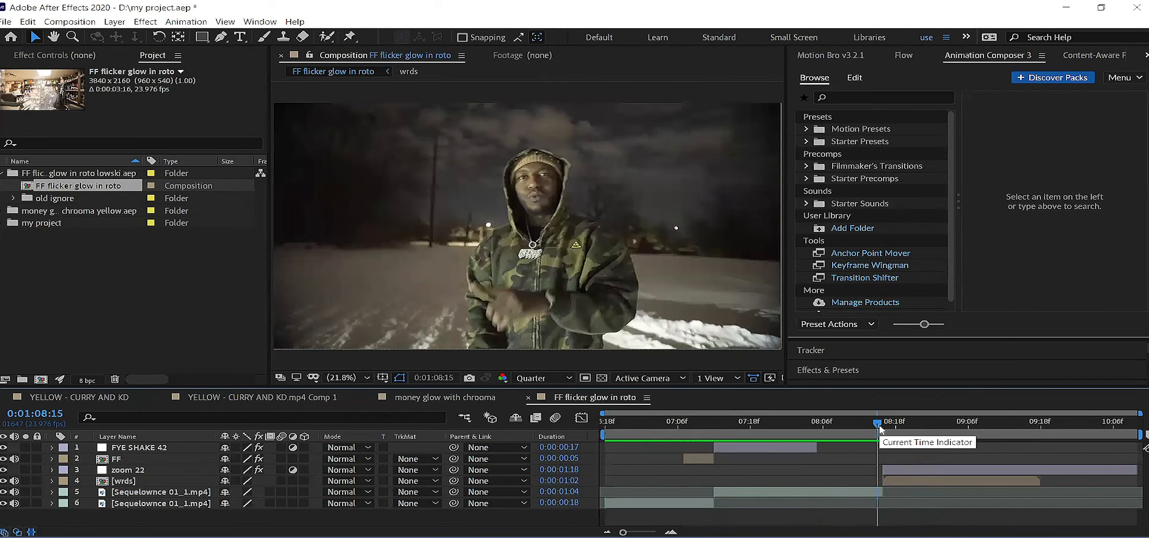
{"action": "left_click", "coordinate": [659, 426]}
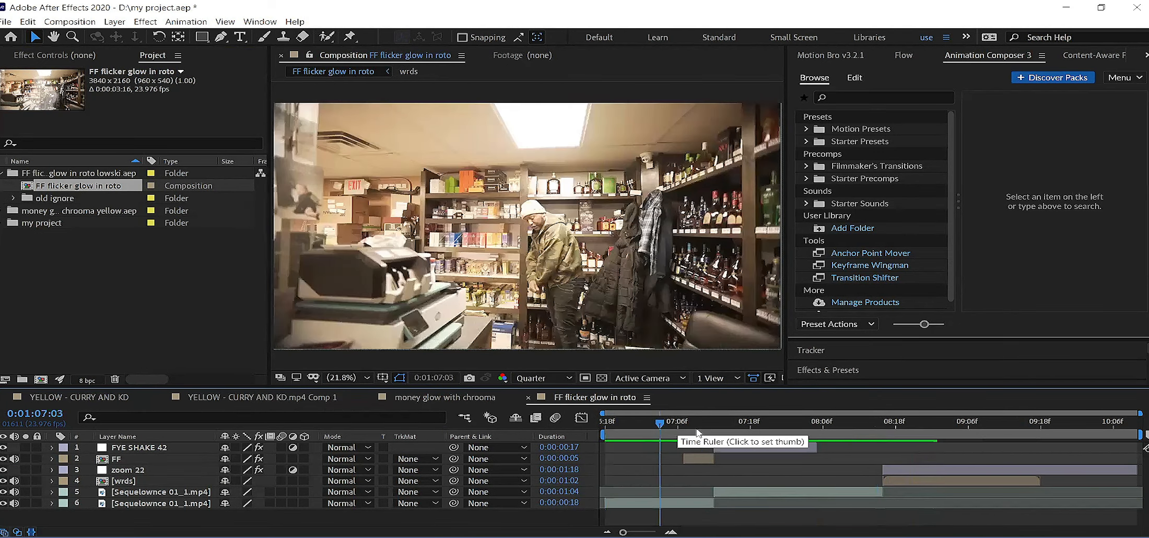
{"action": "key", "text": "space"}
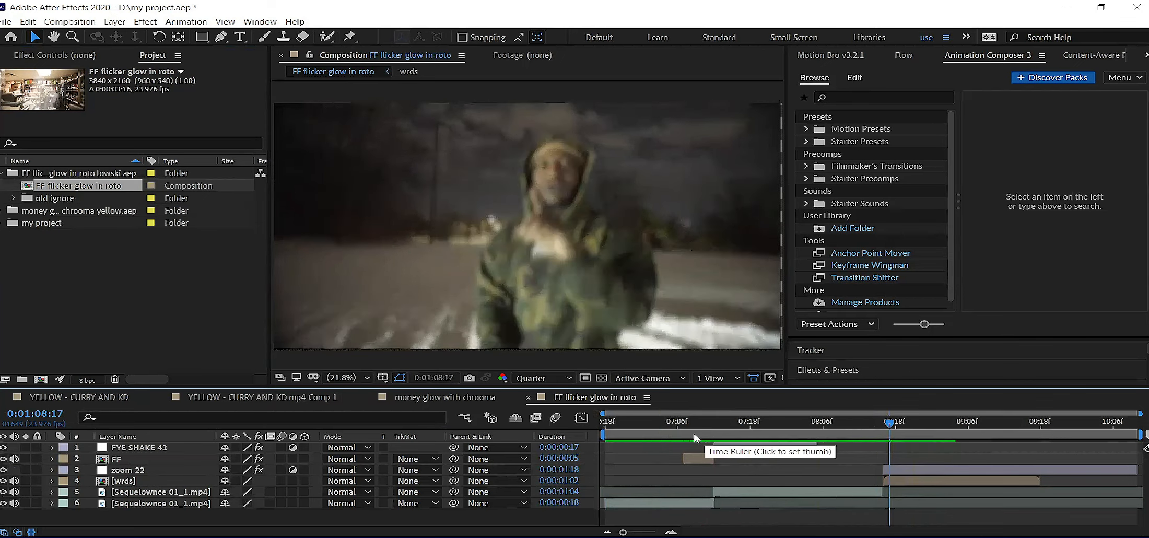
Go to the FF layer's first frame at 0:01:07:07 and show that layer's effect settings, starting with Find Edges
{"action": "left_click", "coordinate": [666, 430]}
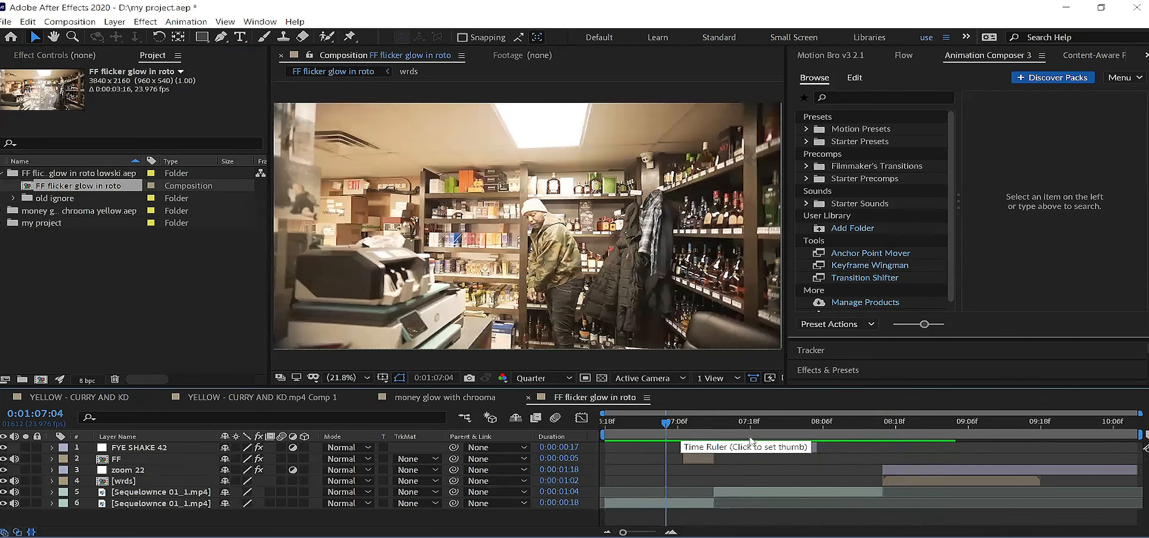
{"action": "left_click", "coordinate": [697, 458]}
{"action": "left_click", "coordinate": [684, 424]}
{"action": "mouse_move", "coordinate": [684, 422]}
{"action": "left_mouse_down"}
{"action": "mouse_move", "coordinate": [721, 423]}
{"action": "mouse_move", "coordinate": [684, 423]}
{"action": "left_mouse_up"}
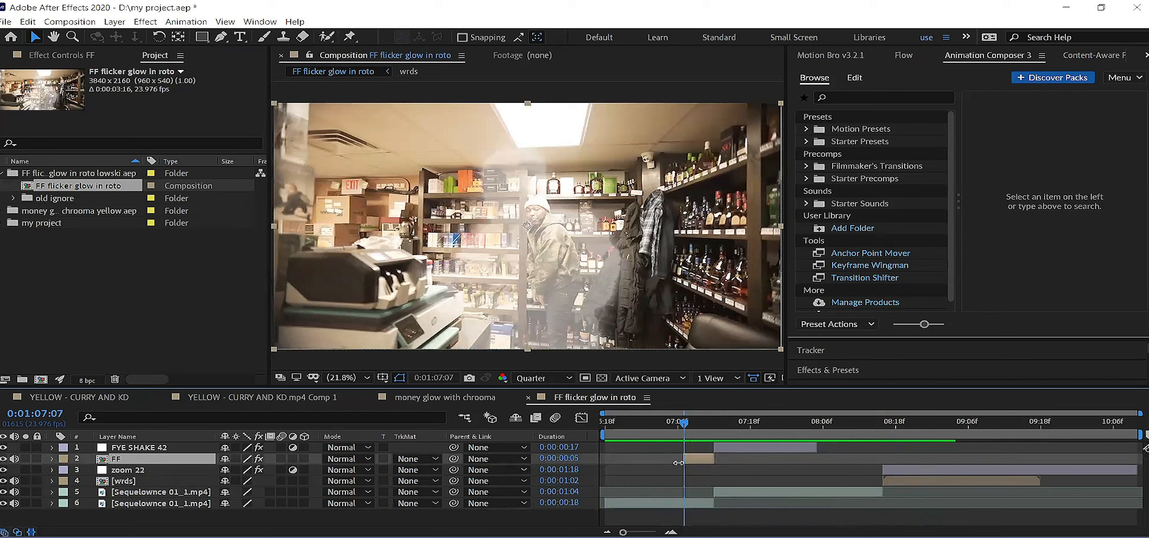
{"action": "left_click", "coordinate": [701, 476]}
{"action": "left_click", "coordinate": [701, 463]}
{"action": "left_click", "coordinate": [71, 59]}
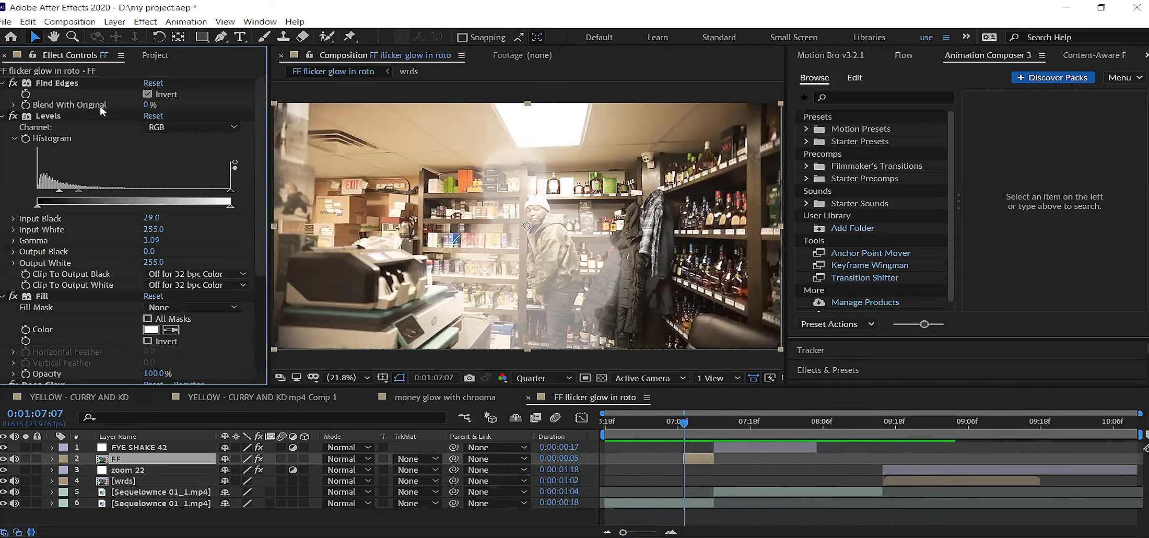
{"action": "left_click", "coordinate": [60, 84]}
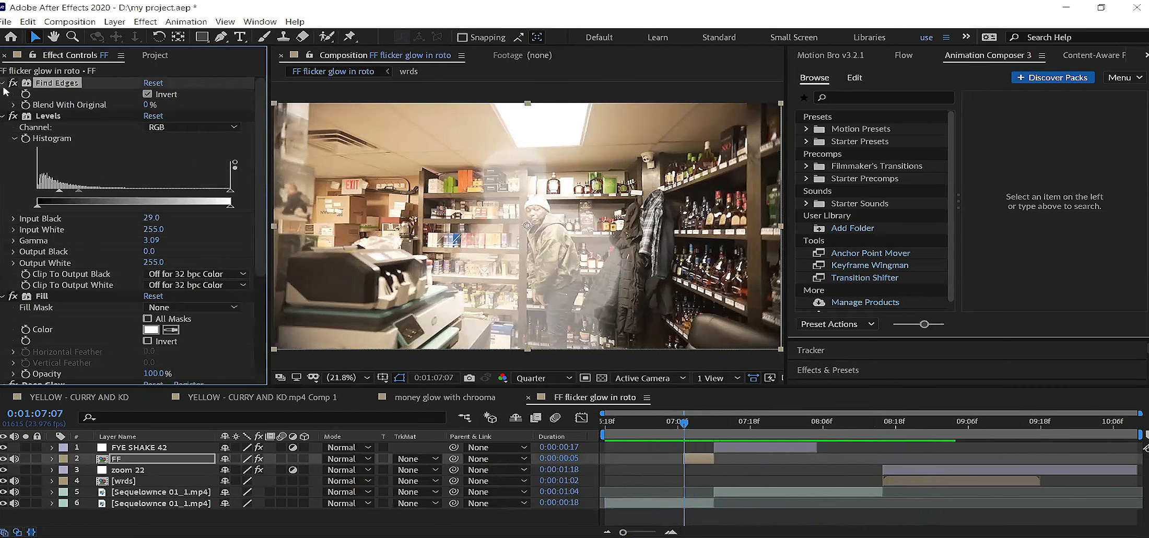
Expand the FF layer's properties and examine its effects list and keyframed Opacity
{"action": "left_click", "coordinate": [52, 459]}
{"action": "scroll", "coordinate": [53, 463], "scroll_direction": "down", "scroll_amount": 1}
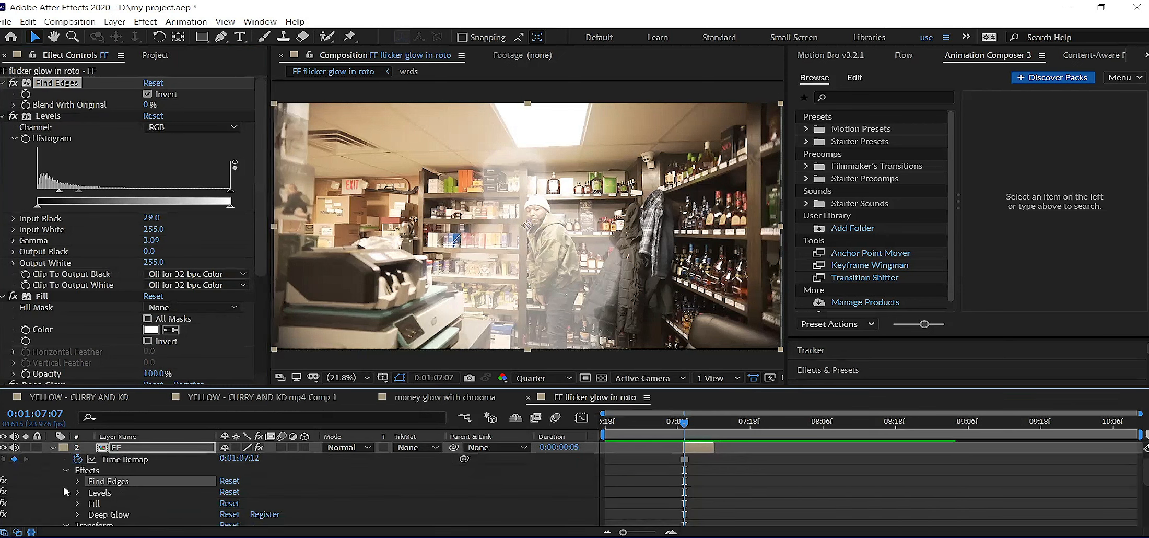
{"action": "scroll", "coordinate": [64, 488], "scroll_direction": "down", "scroll_amount": 3}
{"action": "scroll", "coordinate": [63, 488], "scroll_direction": "down", "scroll_amount": 3}
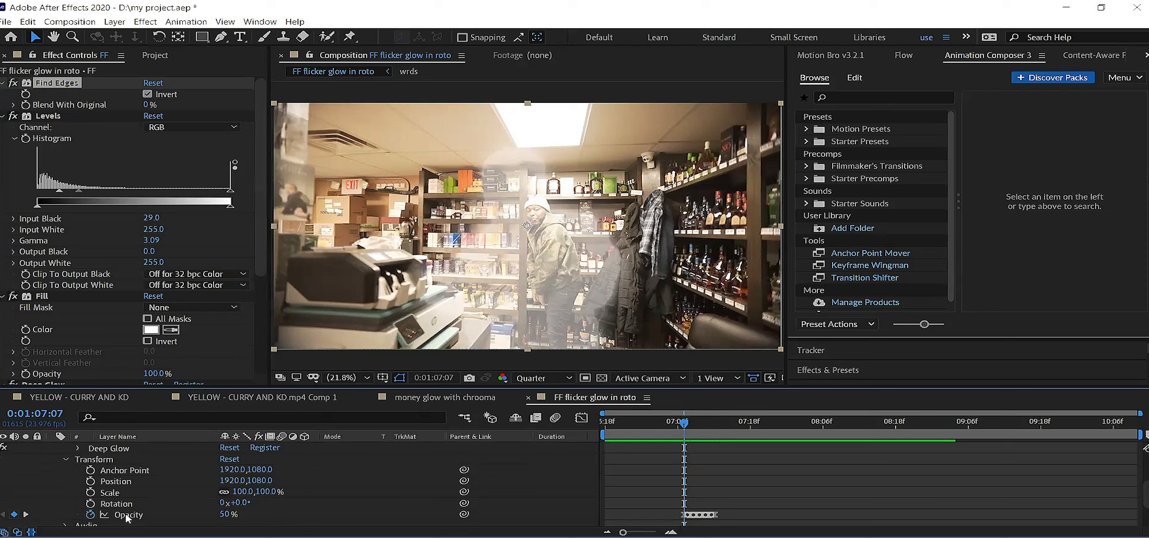
{"action": "scroll", "coordinate": [132, 495], "scroll_direction": "up", "scroll_amount": 2}
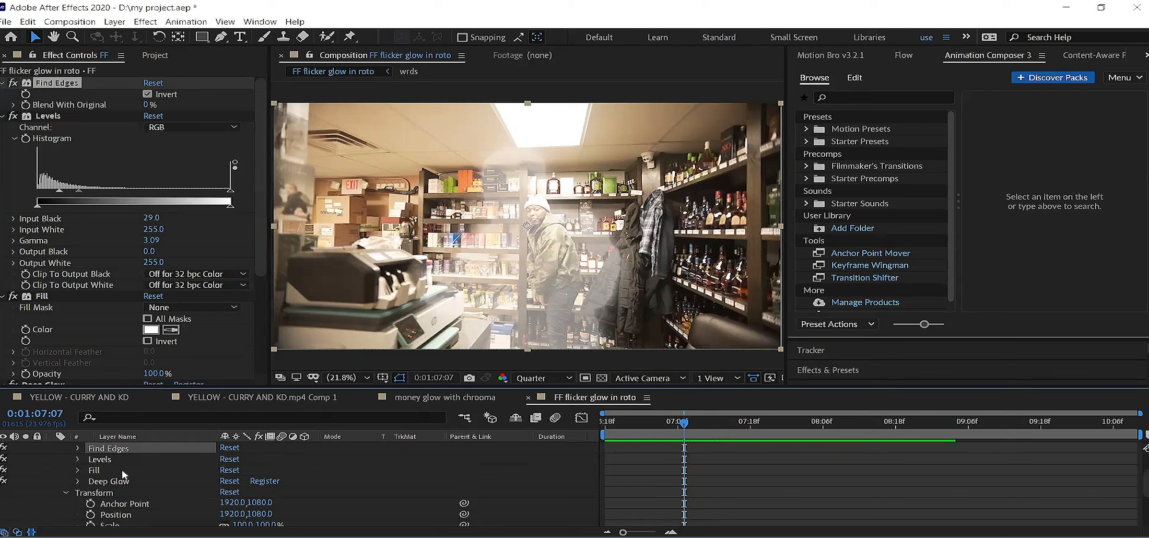
{"action": "scroll", "coordinate": [128, 492], "scroll_direction": "up", "scroll_amount": 2}
Select the FF layer's Find Edges, Levels, Fill and Deep Glow effects together with all its Opacity keyframes
{"action": "left_click", "coordinate": [93, 472]}
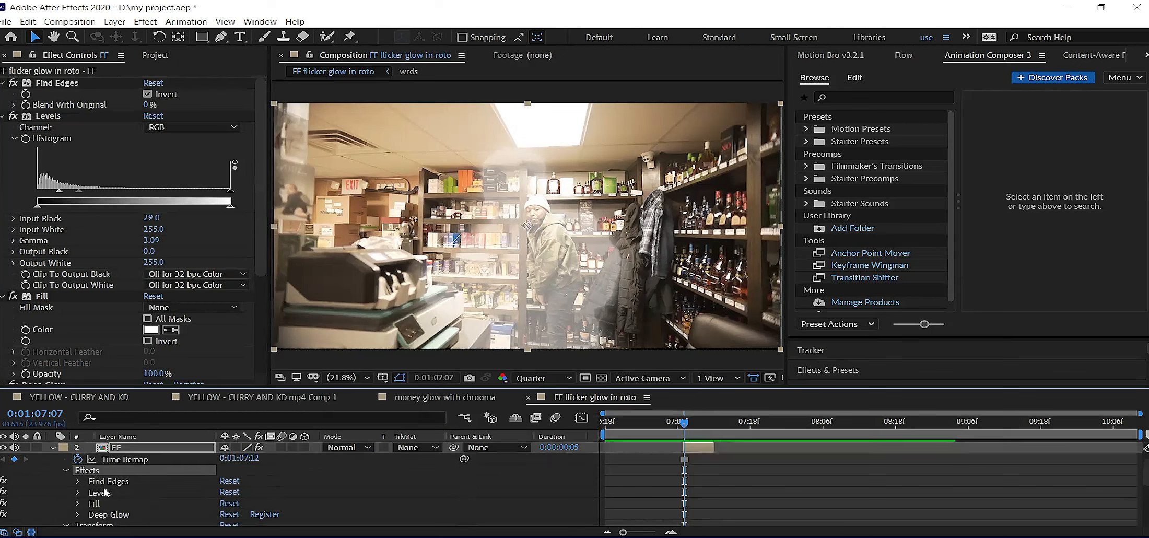
{"action": "left_click", "coordinate": [112, 484]}
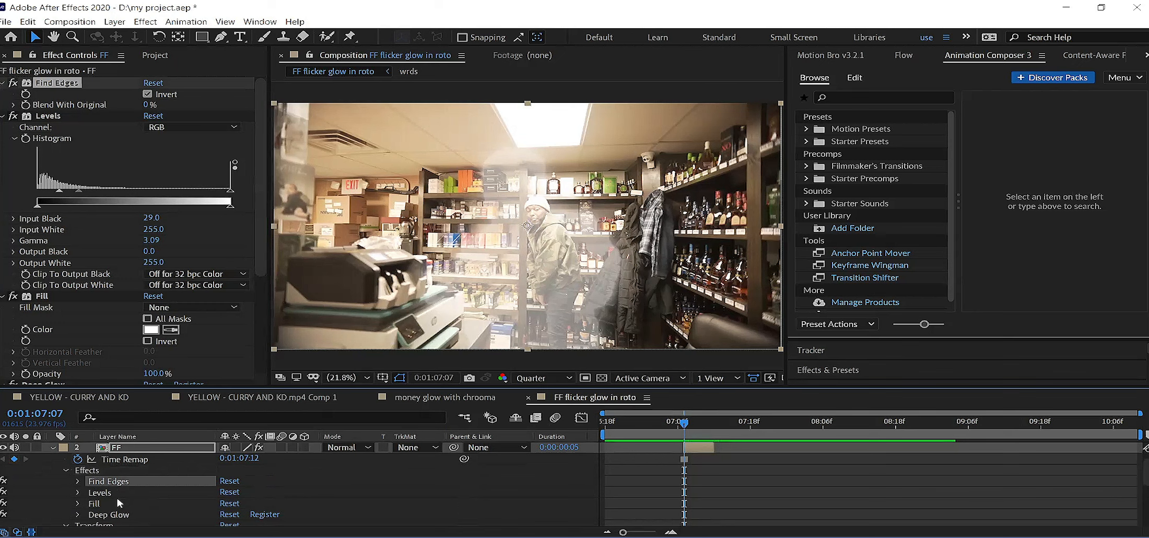
{"action": "scroll", "coordinate": [119, 502], "scroll_direction": "down", "scroll_amount": 1}
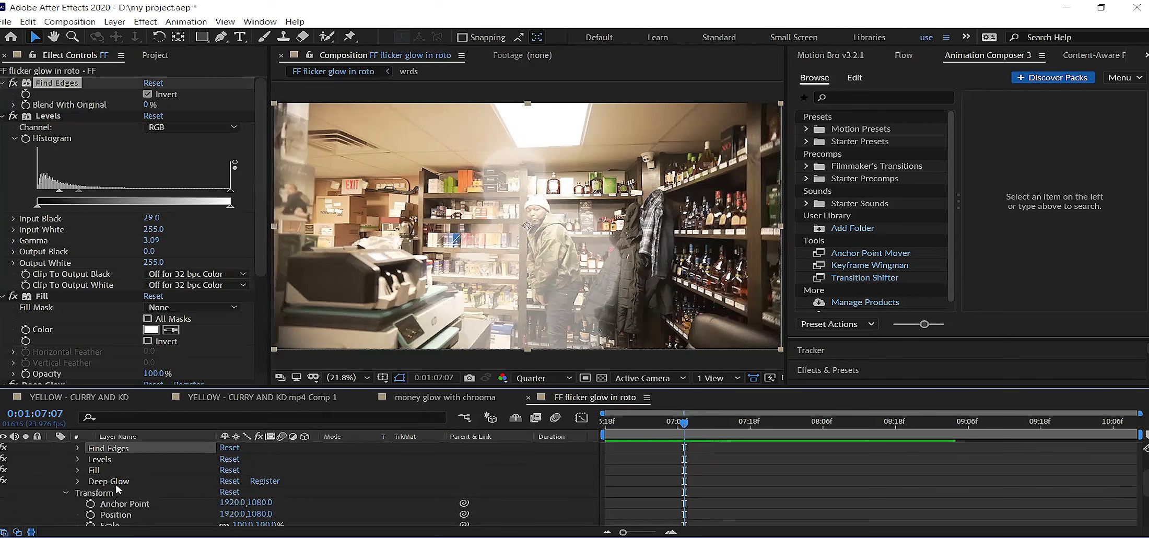
{"action": "left_click", "coordinate": [117, 486], "text": "shift"}
{"action": "scroll", "coordinate": [135, 494], "scroll_direction": "down", "scroll_amount": 1}
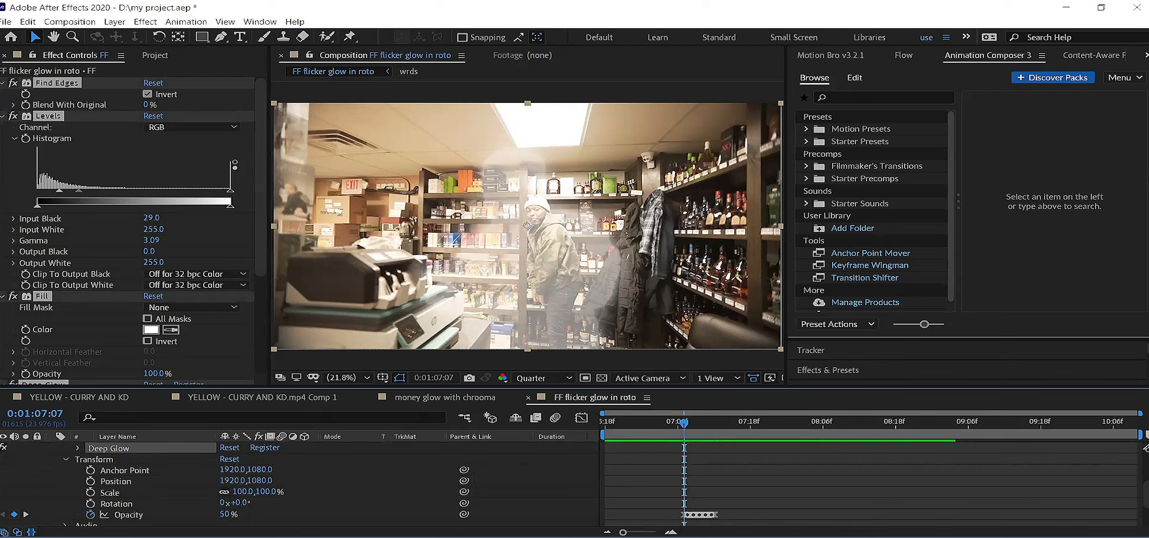
{"action": "left_click", "coordinate": [135, 517]}
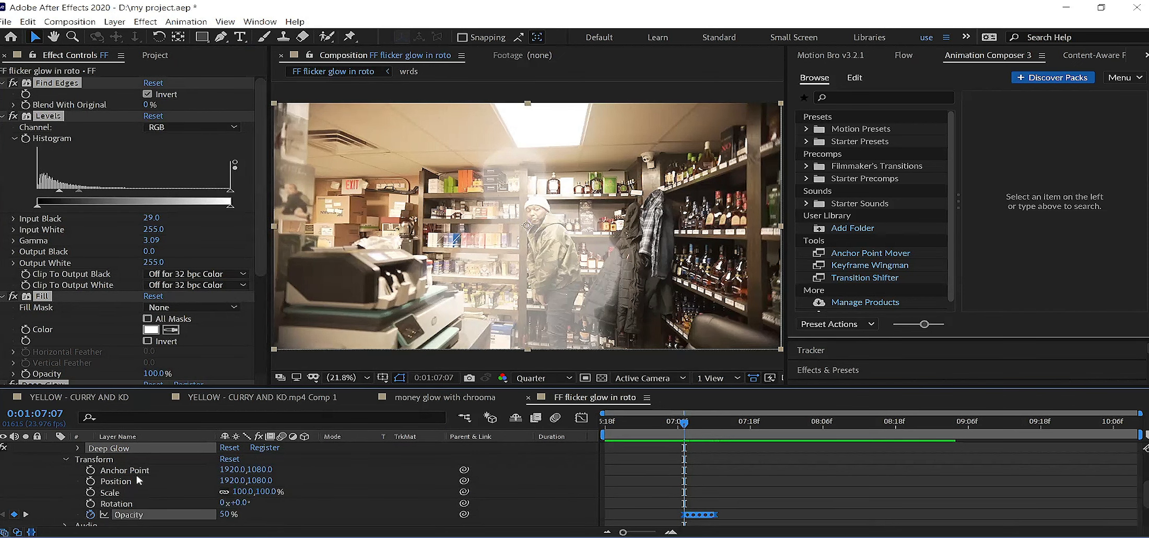
{"action": "scroll", "coordinate": [139, 480], "scroll_direction": "down", "scroll_amount": 2}
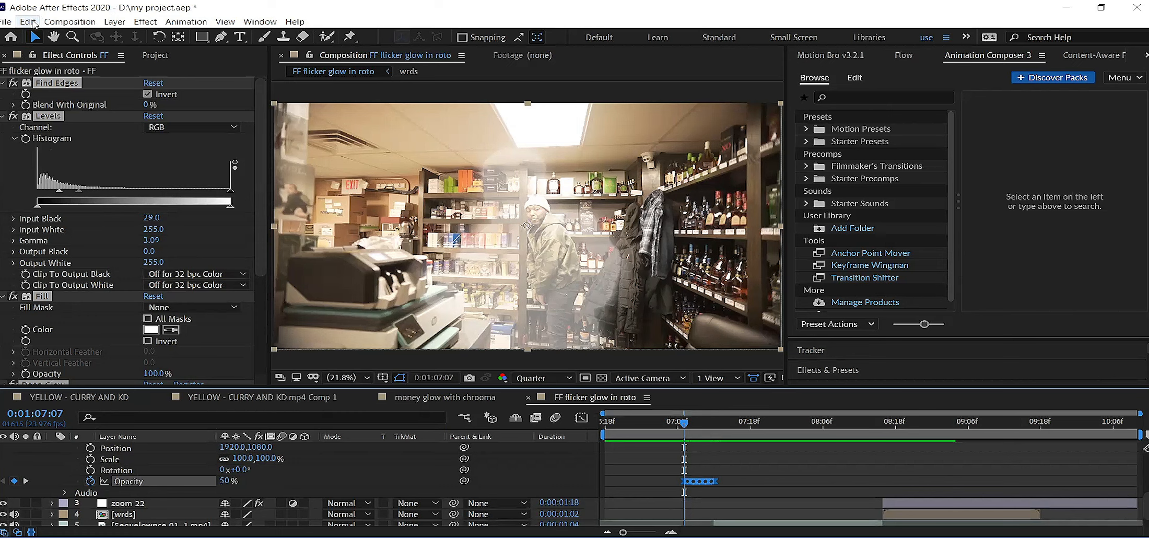
Copy the FF layer's Find Edges, Levels, Fill and Deep Glow effects together with its opacity keyframes
{"action": "left_click", "coordinate": [58, 22]}
{"action": "left_click", "coordinate": [29, 22]}
{"action": "left_click", "coordinate": [30, 22]}
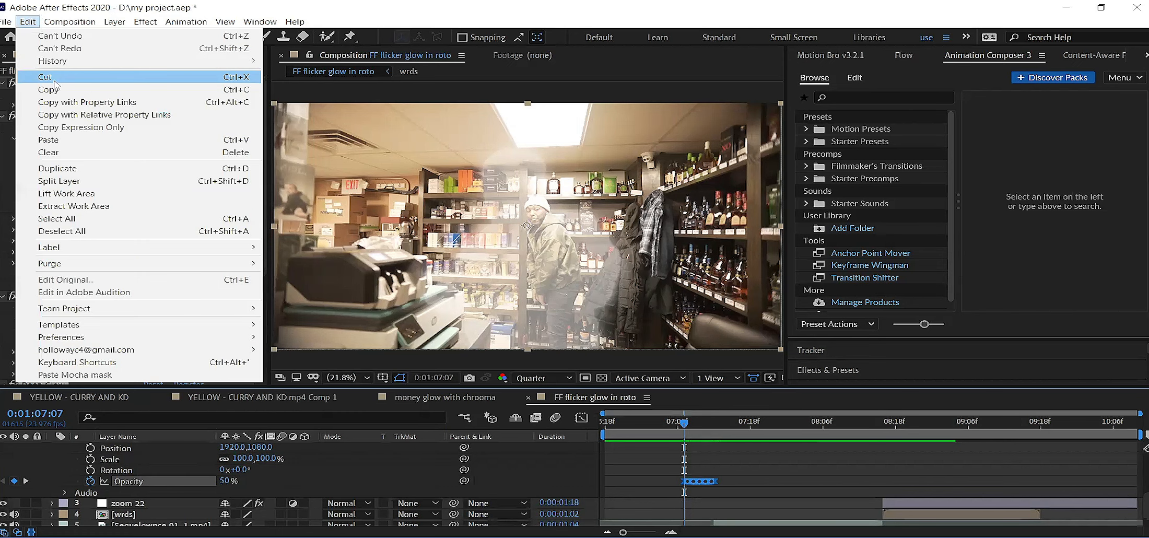
{"action": "left_click", "coordinate": [54, 93]}
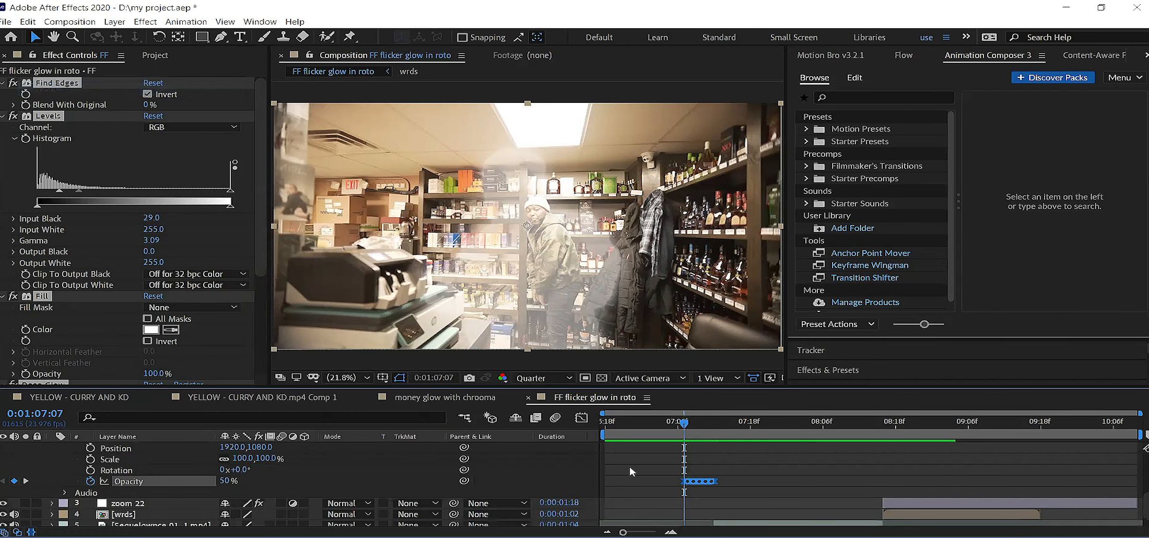
{"action": "scroll", "coordinate": [631, 471], "scroll_direction": "up", "scroll_amount": 3}
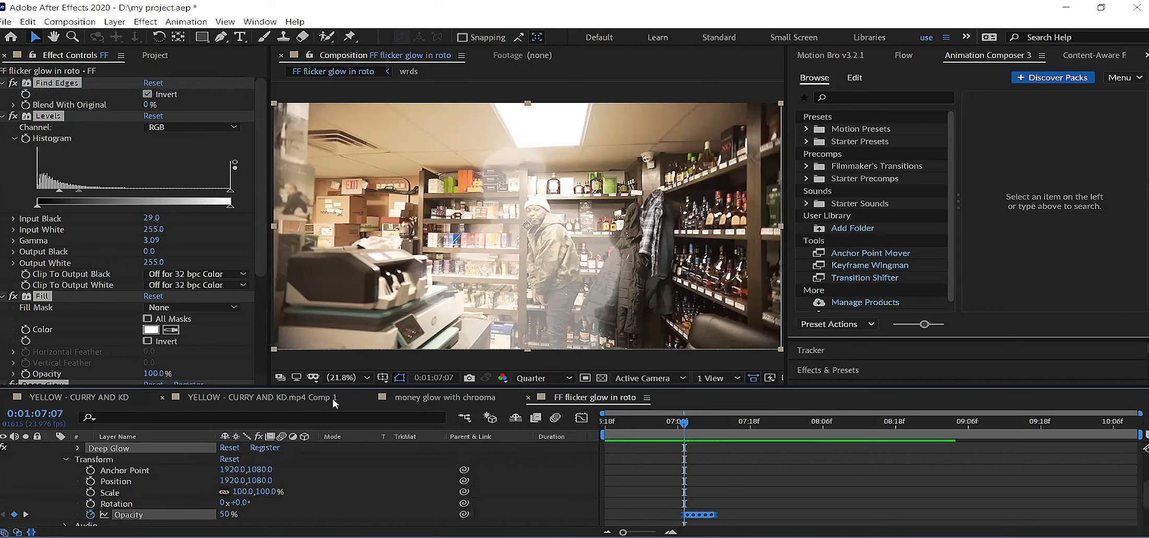
In the YELLOW - CURRY AND KD composition, paste the copied effects onto the roto FF layer and make it visible
{"action": "left_click", "coordinate": [118, 400]}
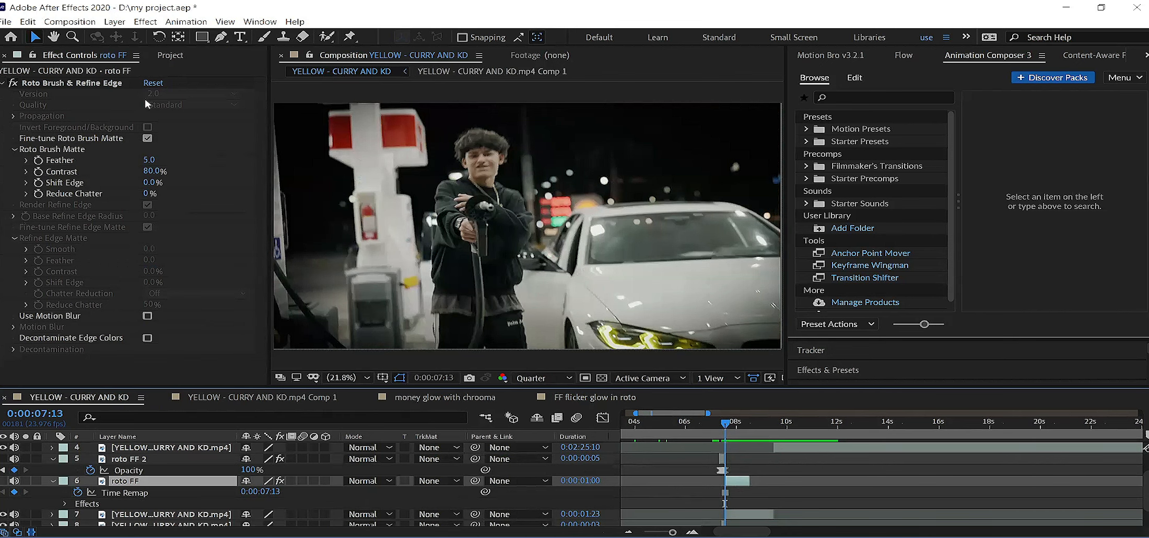
{"action": "left_click", "coordinate": [27, 22]}
{"action": "left_click", "coordinate": [55, 150]}
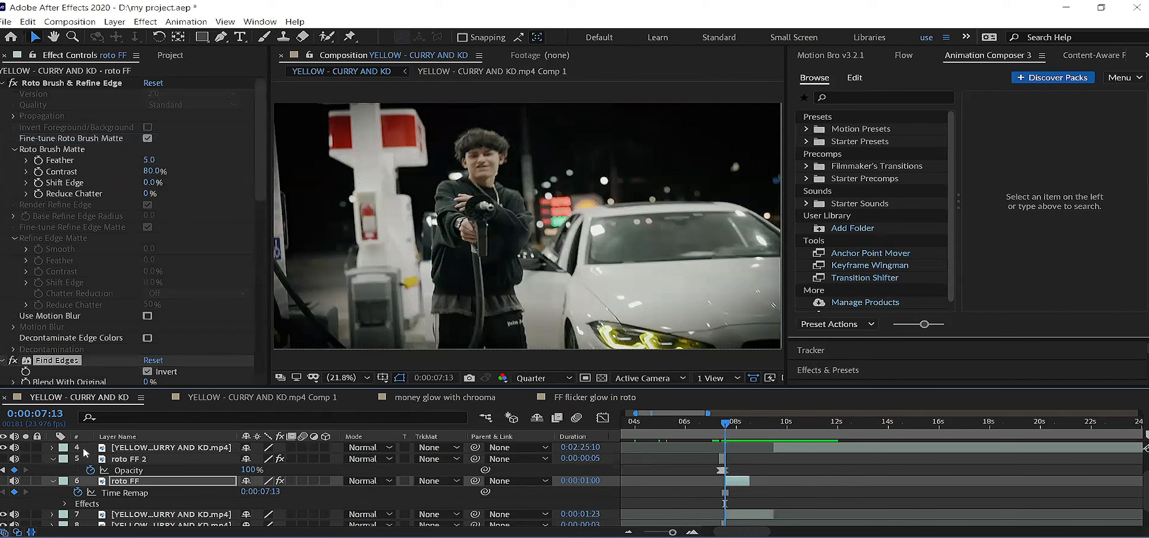
{"action": "left_click", "coordinate": [4, 481]}
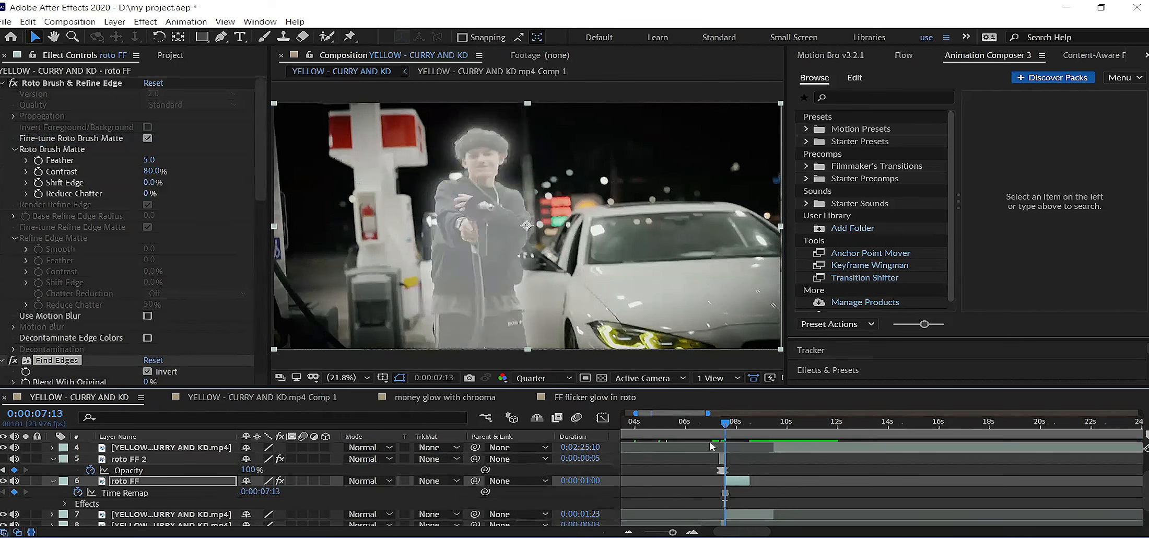
Trim the roto FF layer to five frames and move it to start at 0:00:07:08, directly under roto FF 2
{"action": "left_click_drag", "start_coordinate": [749, 480], "coordinate": [731, 486]}
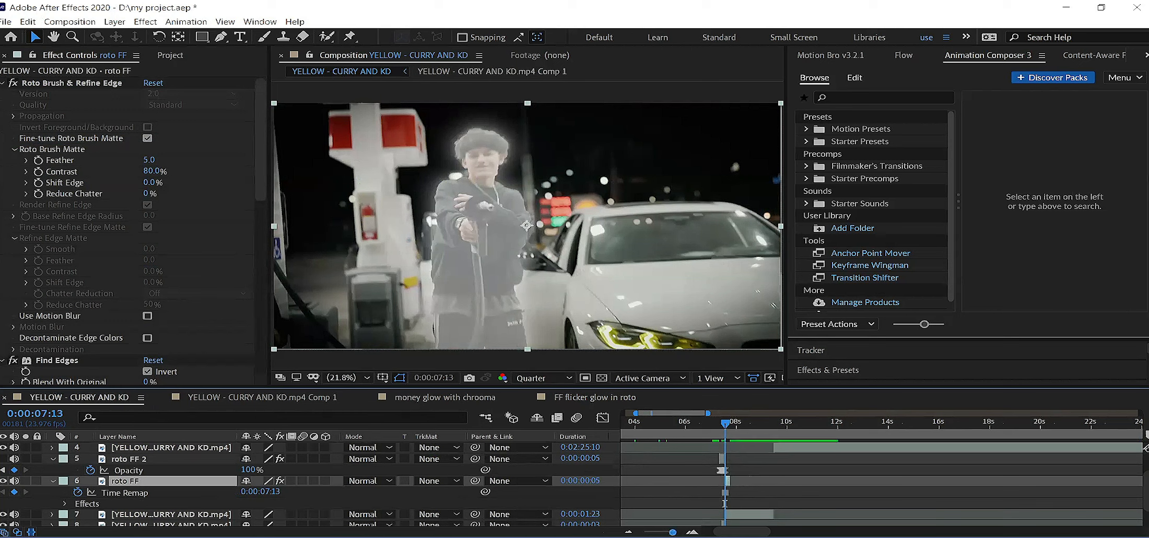
{"action": "key", "text": "equal"}
{"action": "key", "text": "equal"}
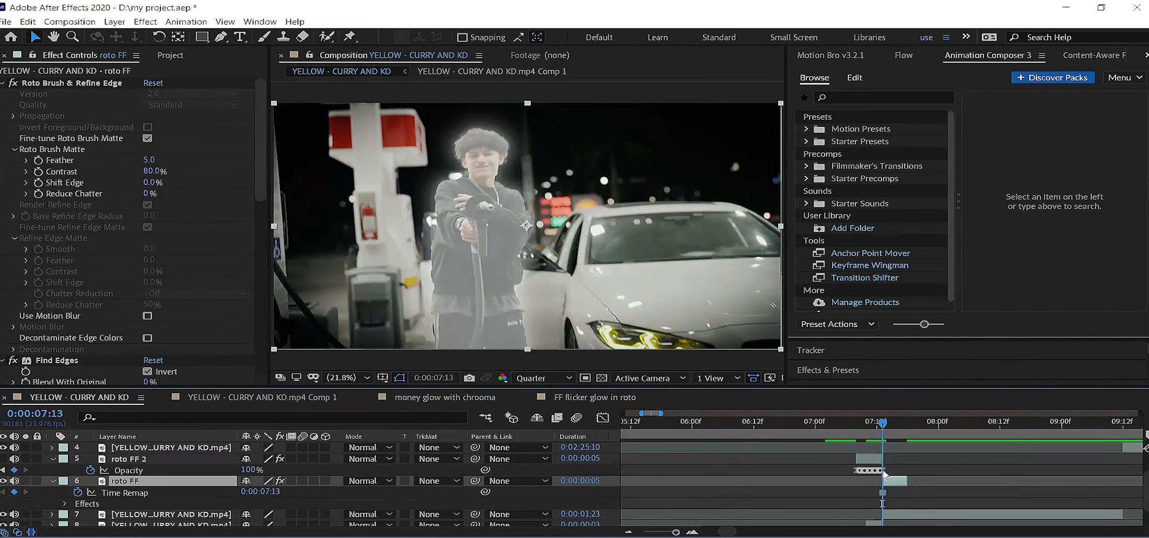
{"action": "left_click_drag", "start_coordinate": [898, 486], "coordinate": [872, 491]}
{"action": "left_click", "coordinate": [856, 423]}
{"action": "mouse_move", "coordinate": [857, 425]}
{"action": "left_mouse_down"}
{"action": "mouse_move", "coordinate": [893, 427]}
{"action": "mouse_move", "coordinate": [845, 426]}
{"action": "mouse_move", "coordinate": [857, 425]}
{"action": "left_mouse_up"}
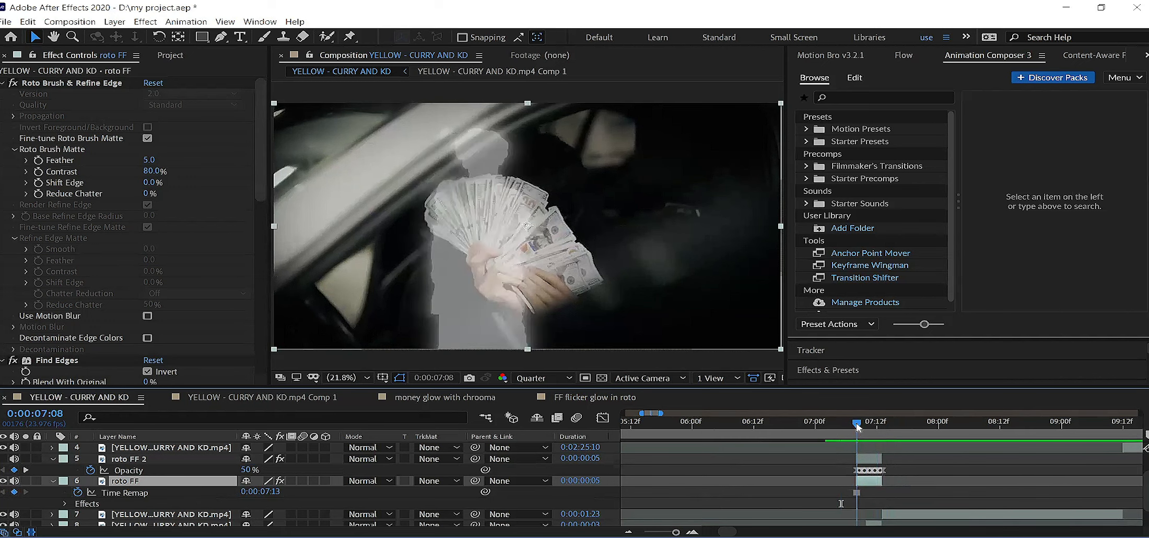
In the FF flicker glow in roto composition, collapse the FF layer's properties and copy the FYE SHAKE 42 adjustment layer
{"action": "left_click", "coordinate": [577, 398]}
{"action": "left_click", "coordinate": [52, 479]}
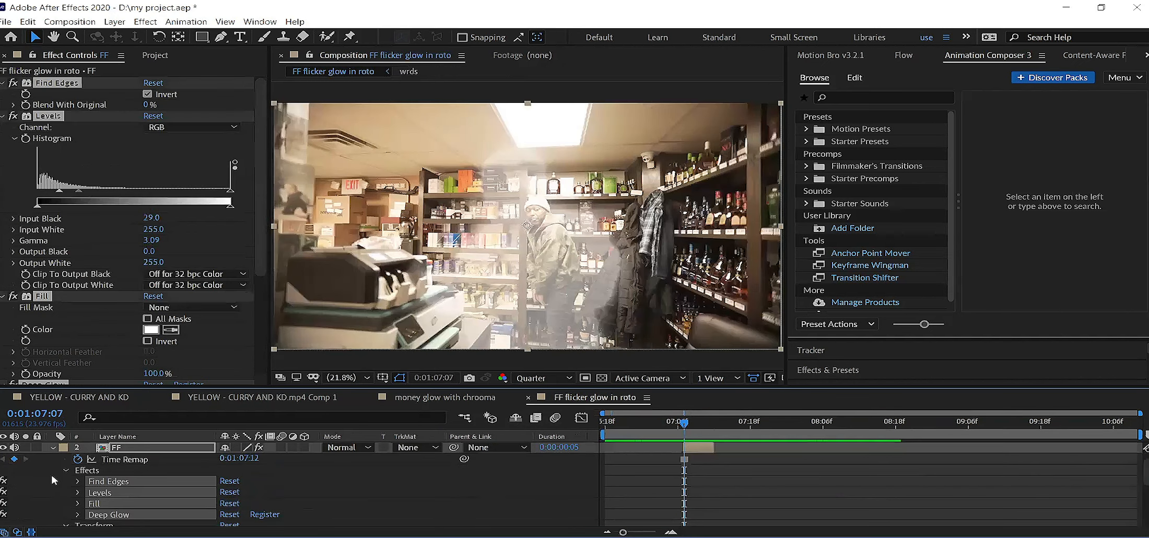
{"action": "left_click", "coordinate": [53, 448]}
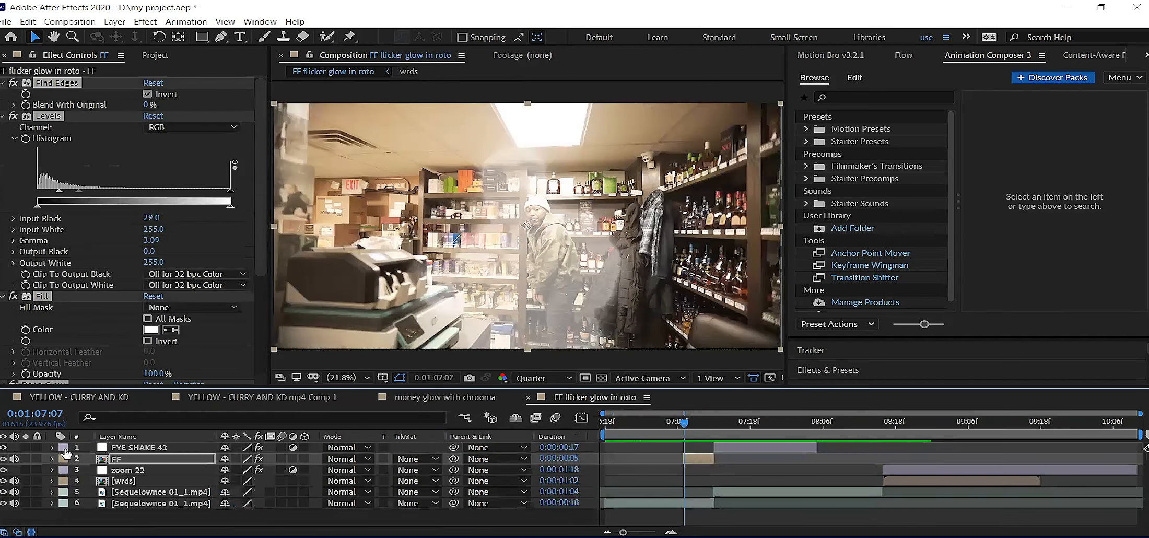
{"action": "left_click", "coordinate": [715, 424]}
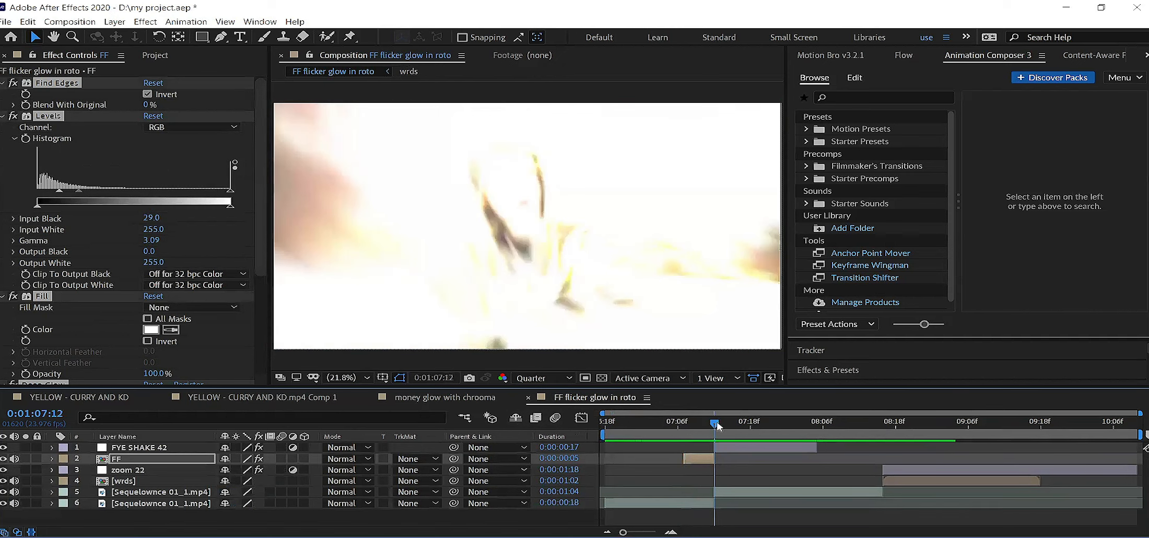
{"action": "left_click", "coordinate": [729, 449]}
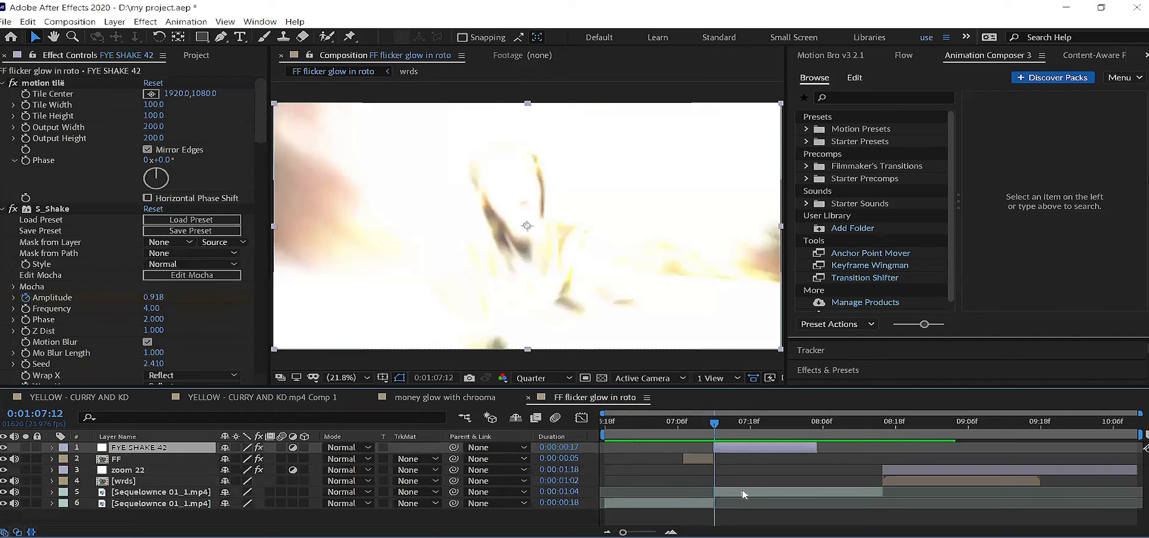
{"action": "left_click", "coordinate": [708, 424]}
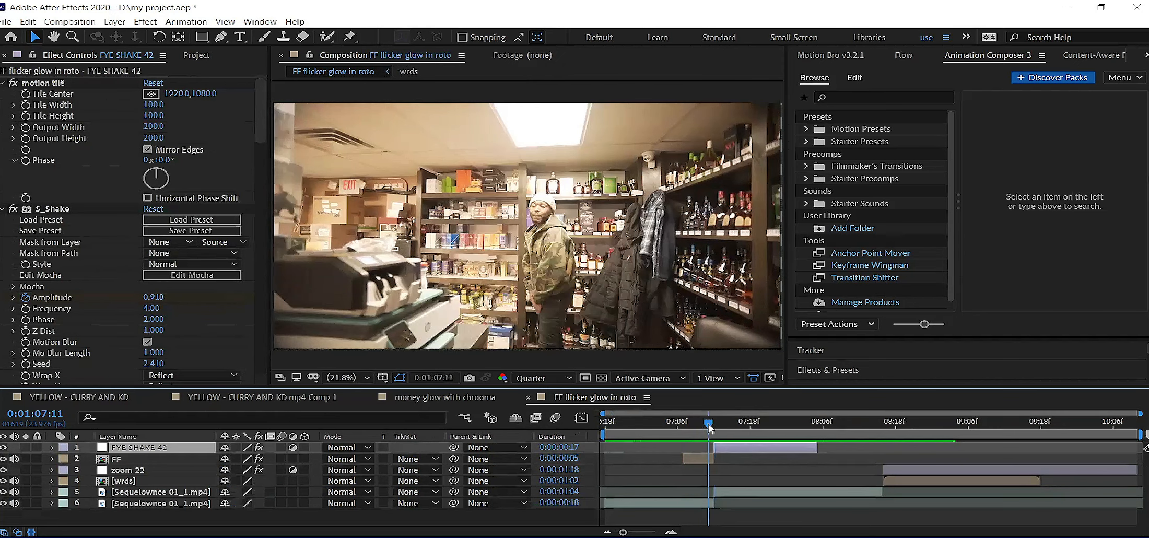
{"action": "left_click", "coordinate": [715, 424]}
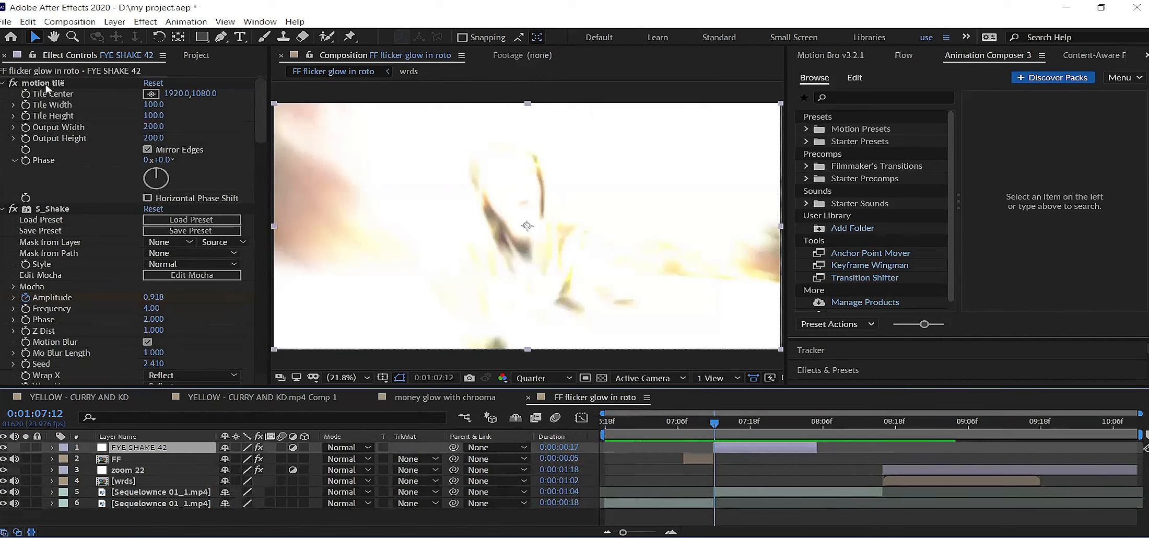
{"action": "left_click", "coordinate": [127, 459]}
{"action": "left_click", "coordinate": [125, 447]}
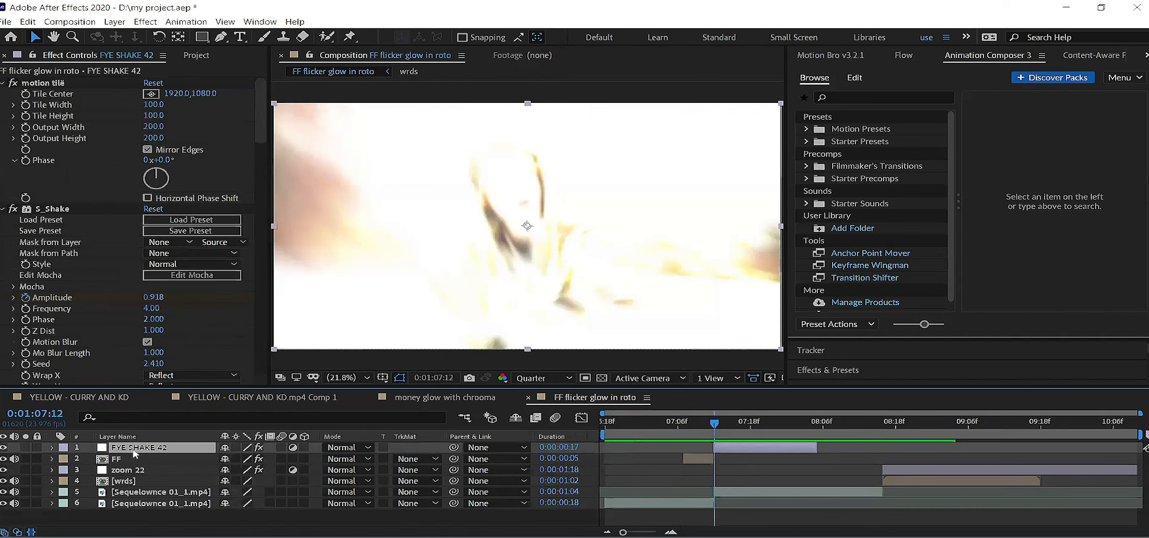
{"action": "left_click", "coordinate": [28, 22]}
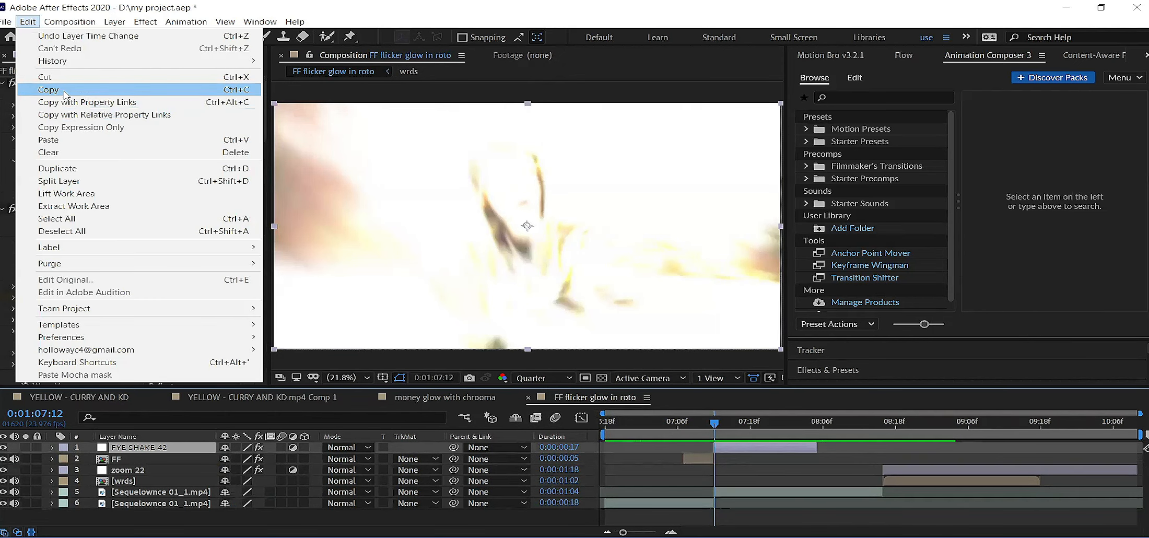
{"action": "left_click", "coordinate": [64, 89]}
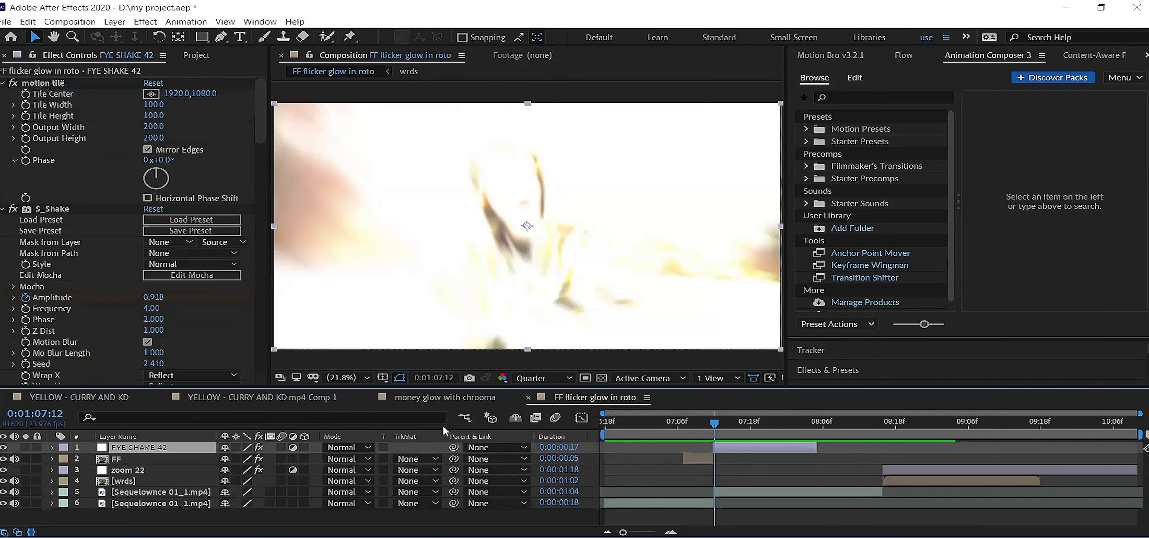
Paste the FYE SHAKE 42 layer above roto FF 2 in the YELLOW - CURRY AND KD composition, with the current time at 0:00:07:13
{"action": "left_click", "coordinate": [123, 400]}
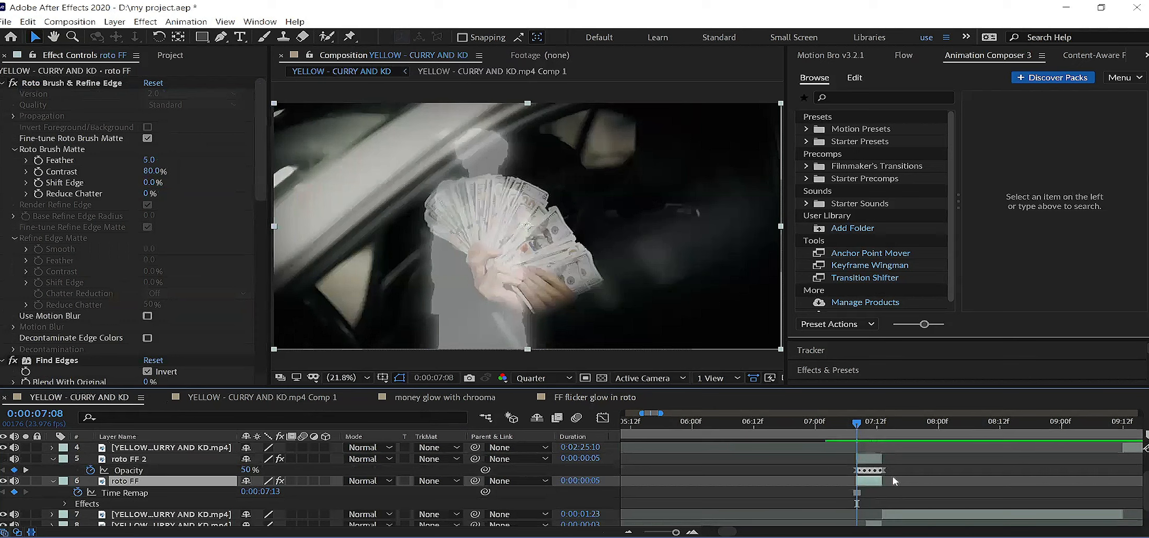
{"action": "left_click_drag", "start_coordinate": [858, 426], "coordinate": [883, 428]}
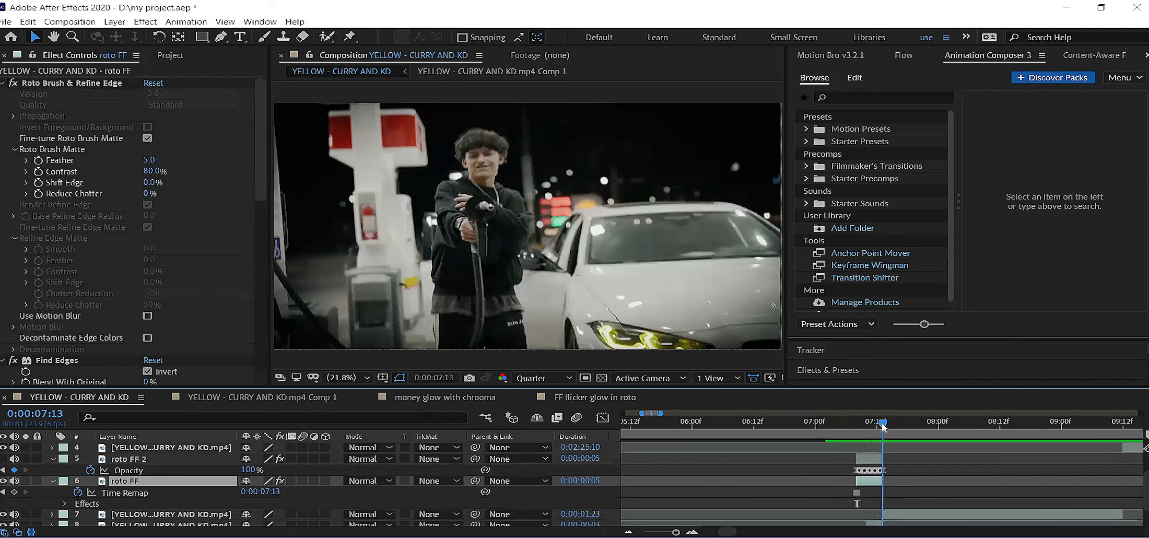
{"action": "left_click", "coordinate": [911, 518]}
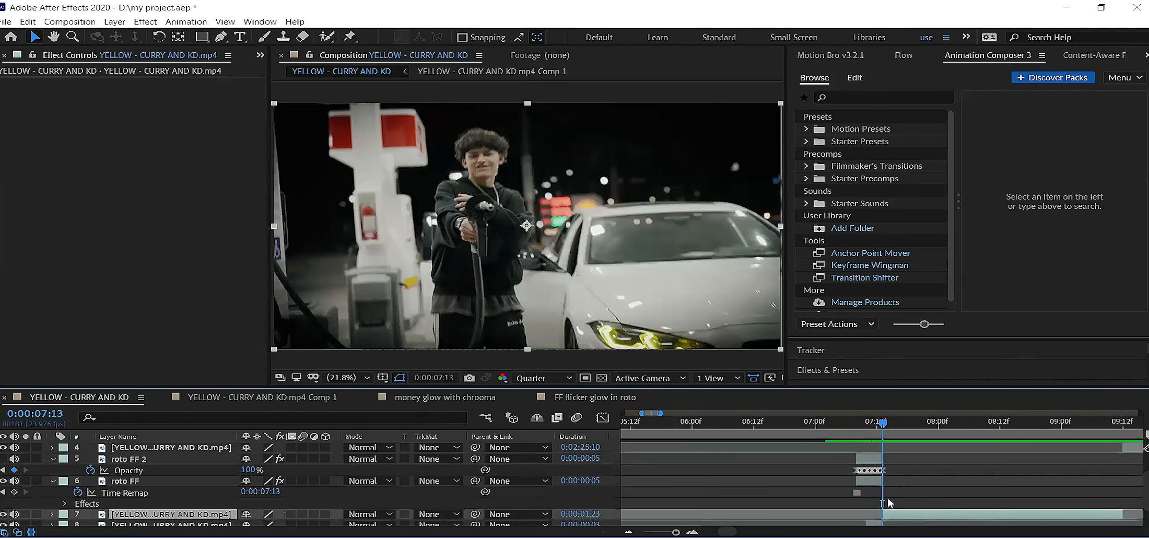
{"action": "left_click", "coordinate": [867, 423]}
{"action": "left_click_drag", "start_coordinate": [868, 424], "coordinate": [884, 425]}
{"action": "left_click", "coordinate": [876, 460]}
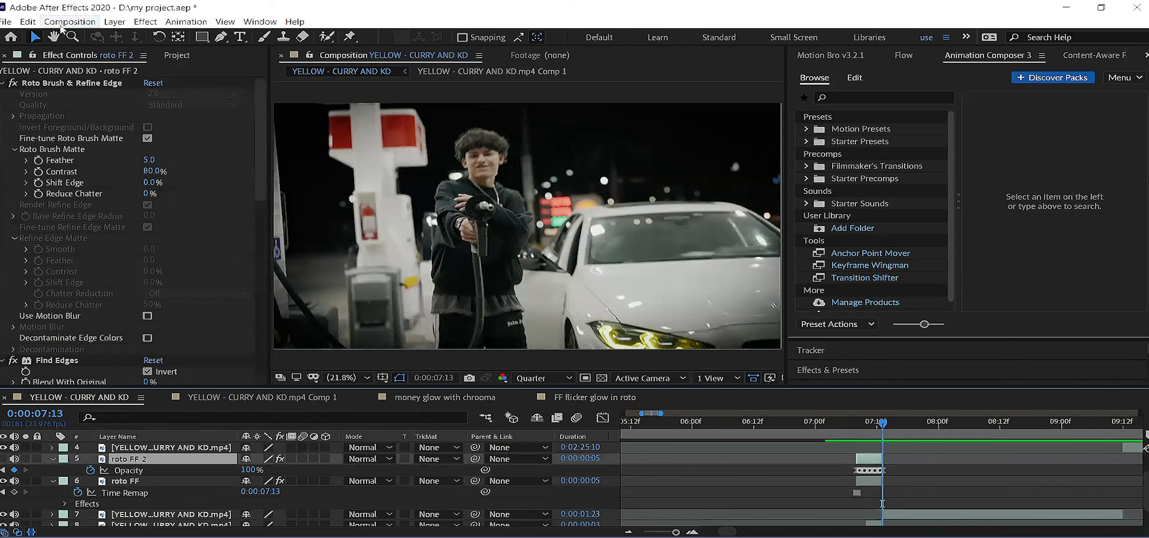
{"action": "left_click", "coordinate": [27, 21]}
{"action": "left_click", "coordinate": [47, 139]}
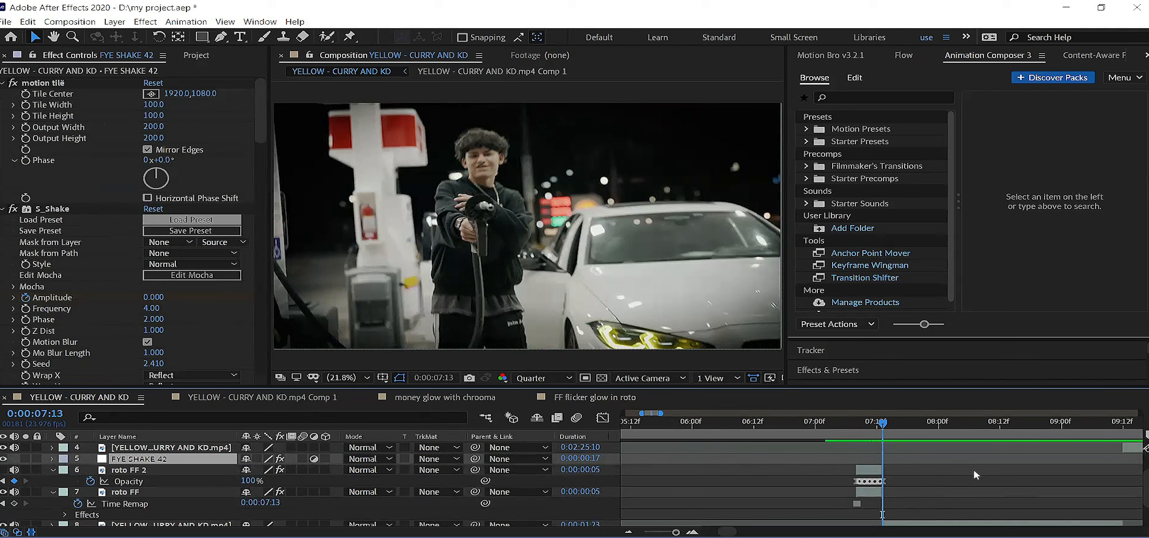
Move the FYE SHAKE 42 layer to start at 0:00:07:13 and preview the transition from 0:00:07:04
{"action": "mouse_move", "coordinate": [661, 413]}
{"action": "left_mouse_down"}
{"action": "mouse_move", "coordinate": [674, 415]}
{"action": "mouse_move", "coordinate": [650, 417]}
{"action": "left_mouse_up"}
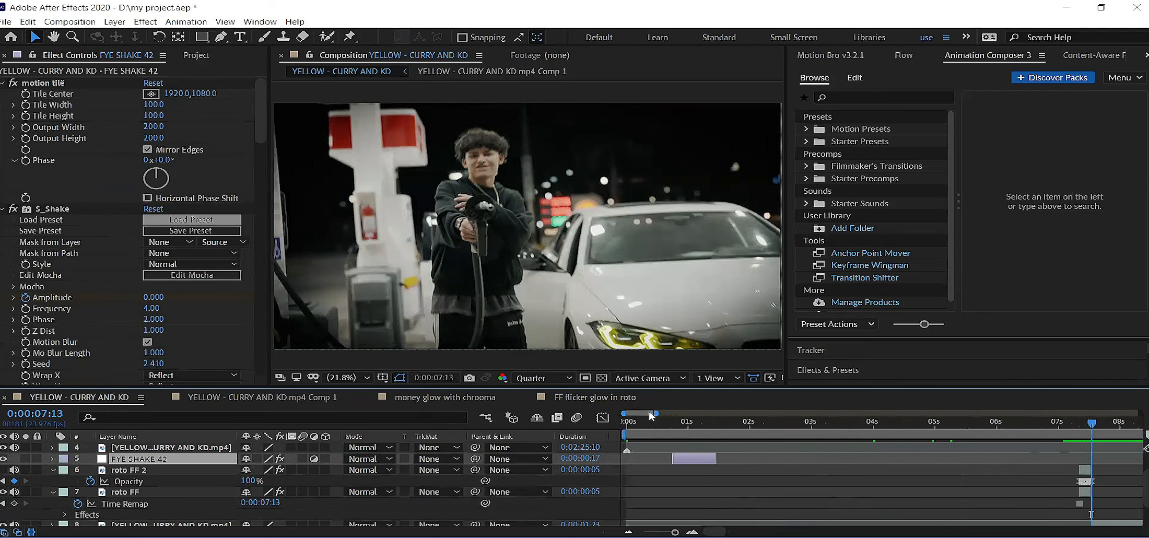
{"action": "left_click_drag", "start_coordinate": [686, 460], "coordinate": [1101, 463]}
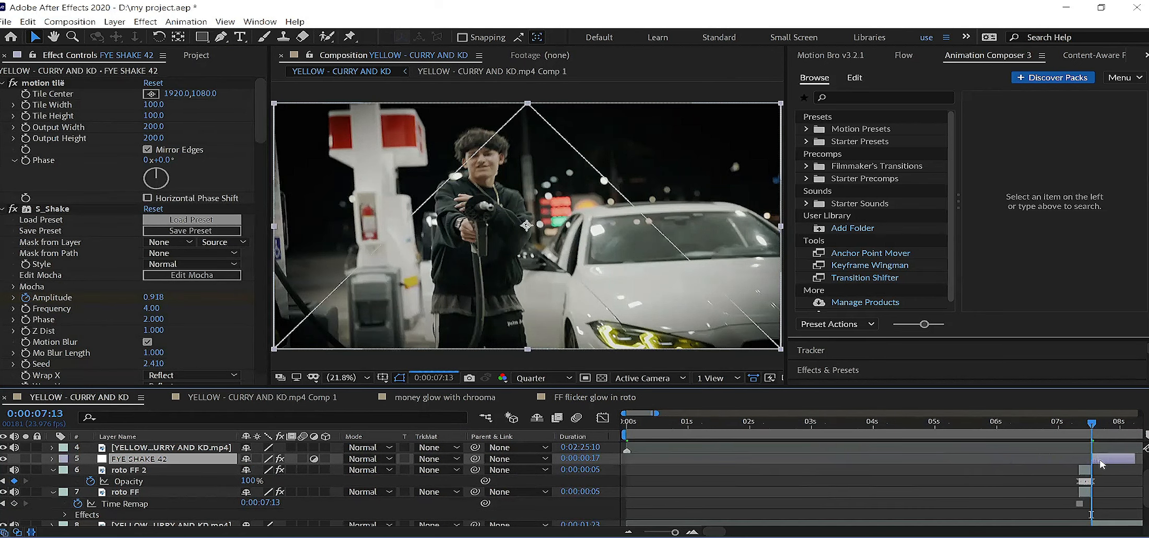
{"action": "left_click_drag", "start_coordinate": [646, 417], "coordinate": [665, 417]}
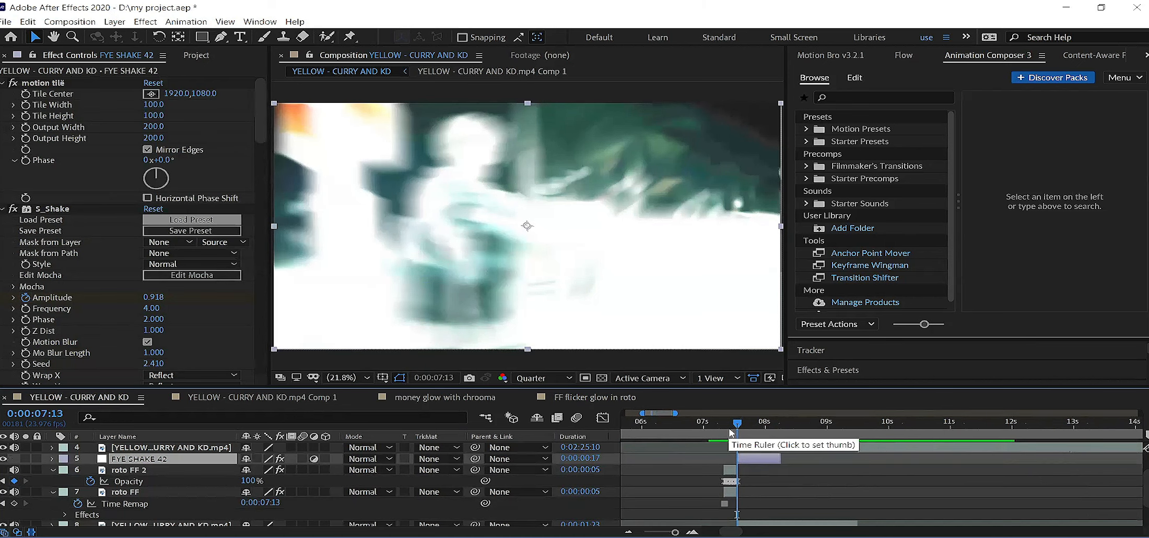
{"action": "left_click", "coordinate": [716, 429]}
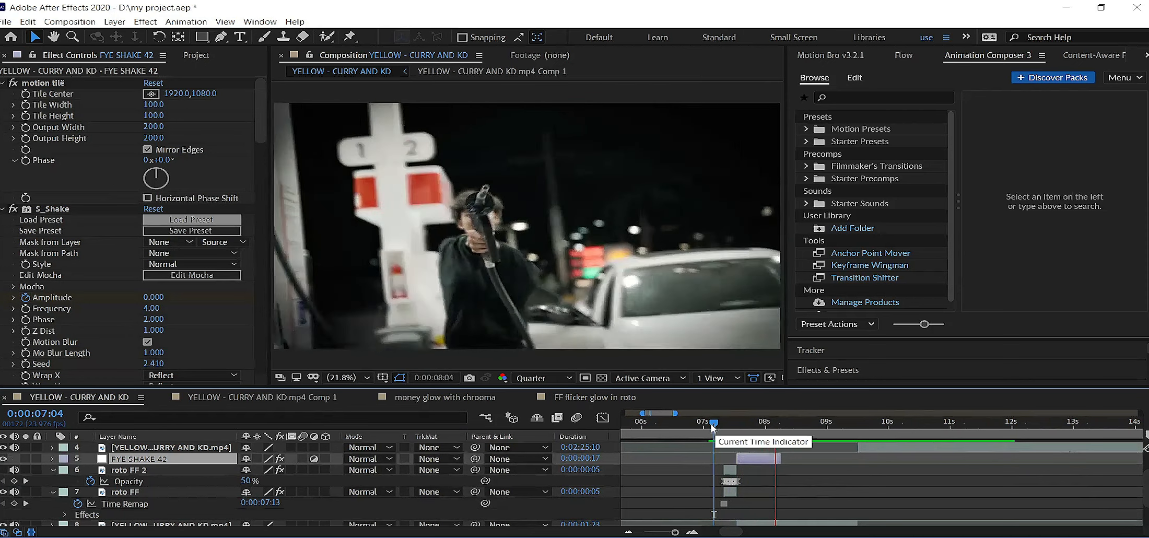
{"action": "key", "text": "space"}
{"action": "key", "text": "space"}
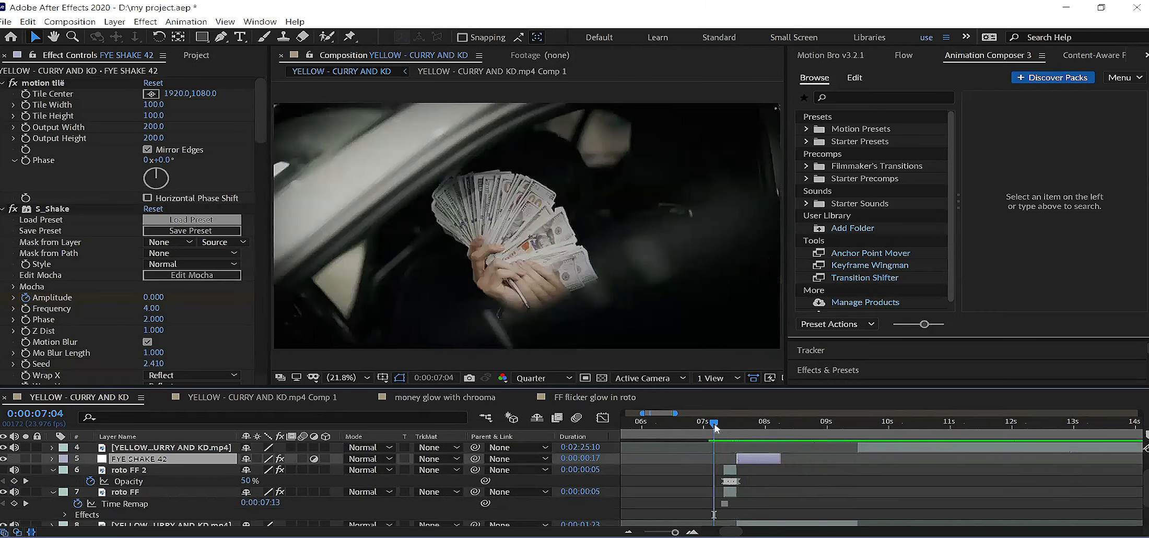
{"action": "left_click_drag", "start_coordinate": [718, 427], "coordinate": [741, 427]}
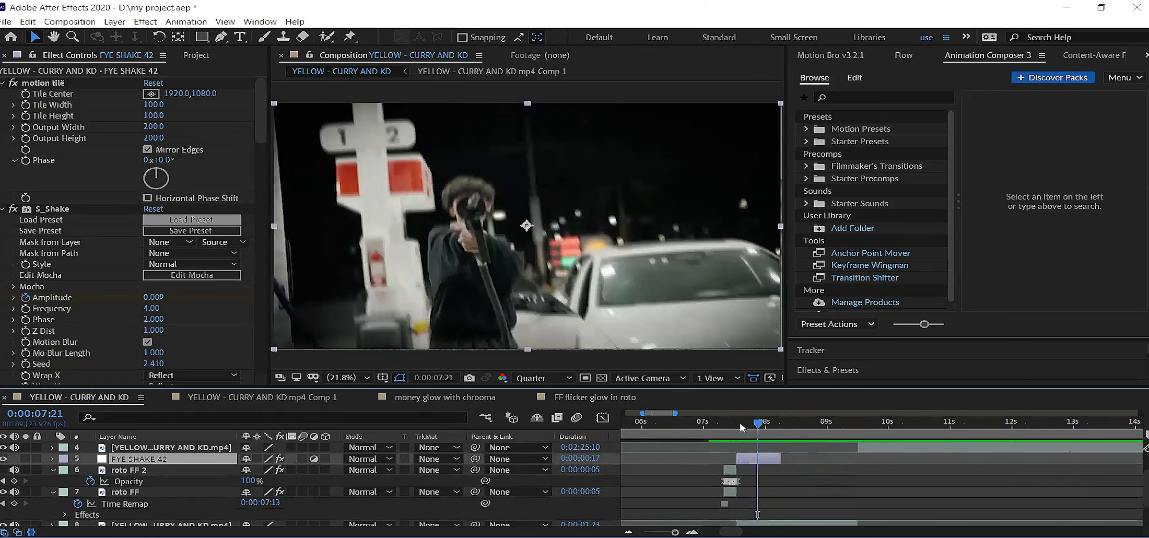
Return to 0:00:07:13, hide the FYE SHAKE 42 layer and save the project
{"action": "key", "text": "Page_Up"}
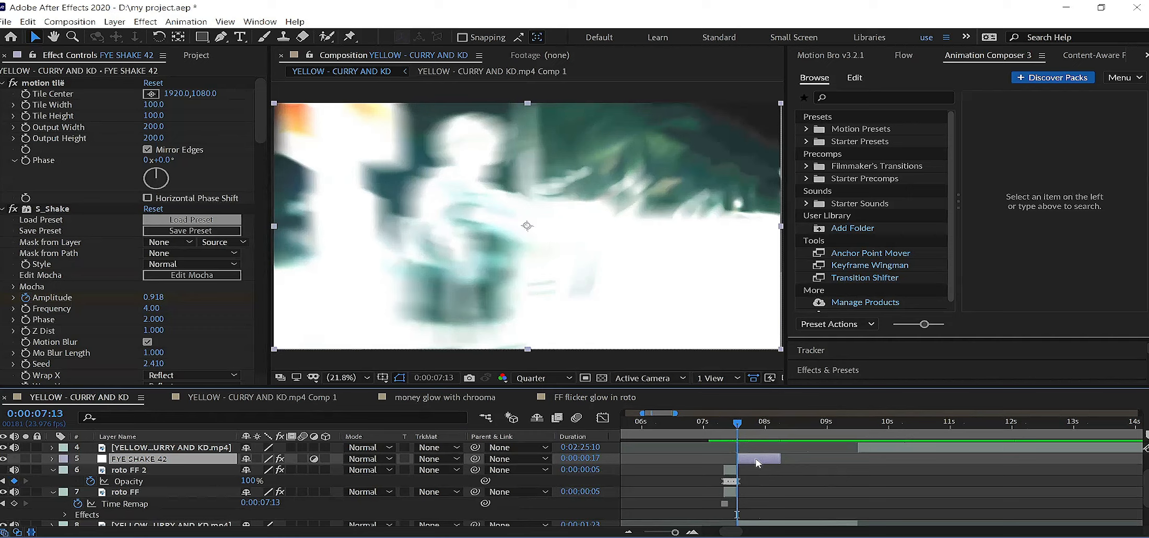
{"action": "left_click", "coordinate": [3, 458]}
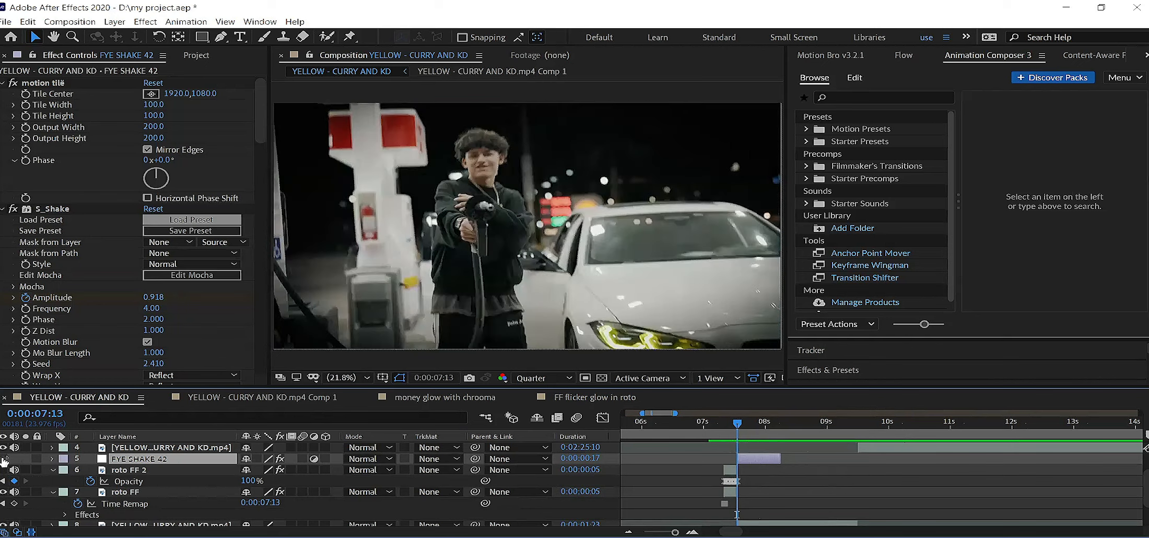
{"action": "left_click", "coordinate": [5, 22]}
{"action": "left_click", "coordinate": [15, 135]}
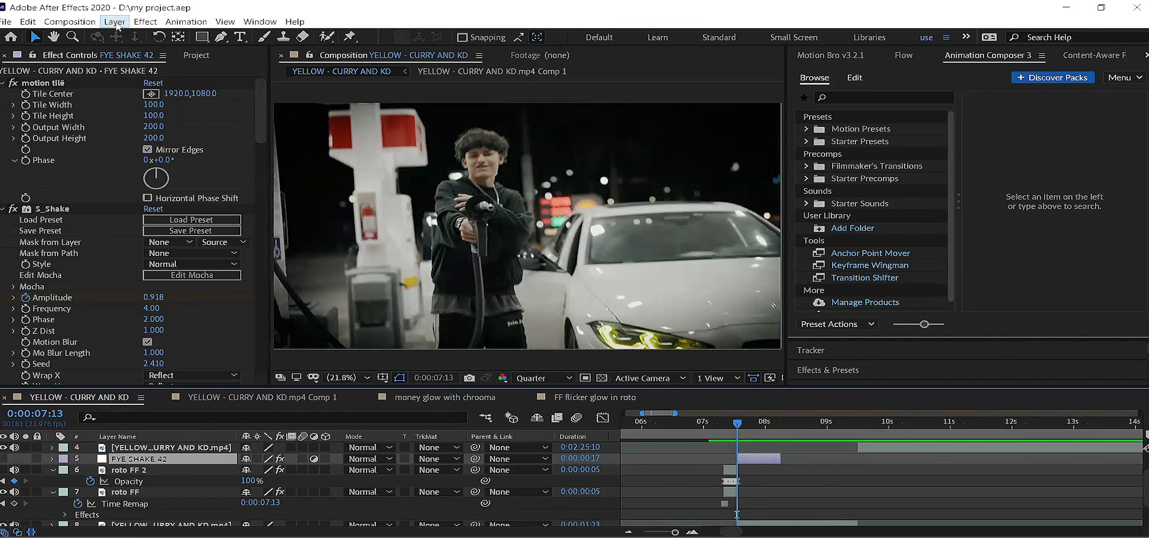
Add a new adjustment layer above FYE SHAKE 42 and split it at 0:00:07:13
{"action": "left_click", "coordinate": [115, 22]}
{"action": "mouse_move", "coordinate": [132, 37]}
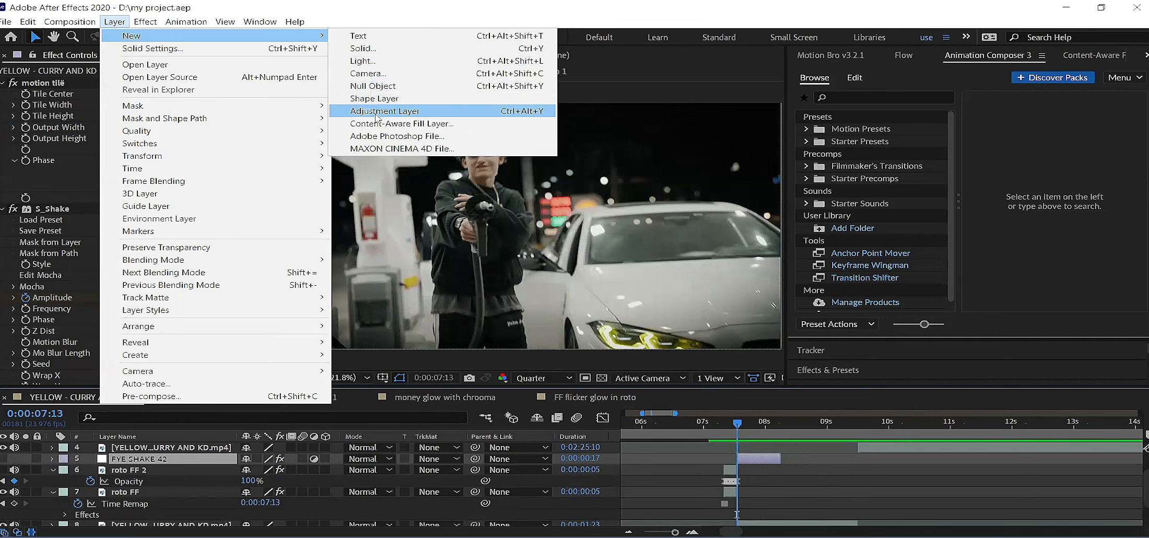
{"action": "left_click", "coordinate": [366, 111]}
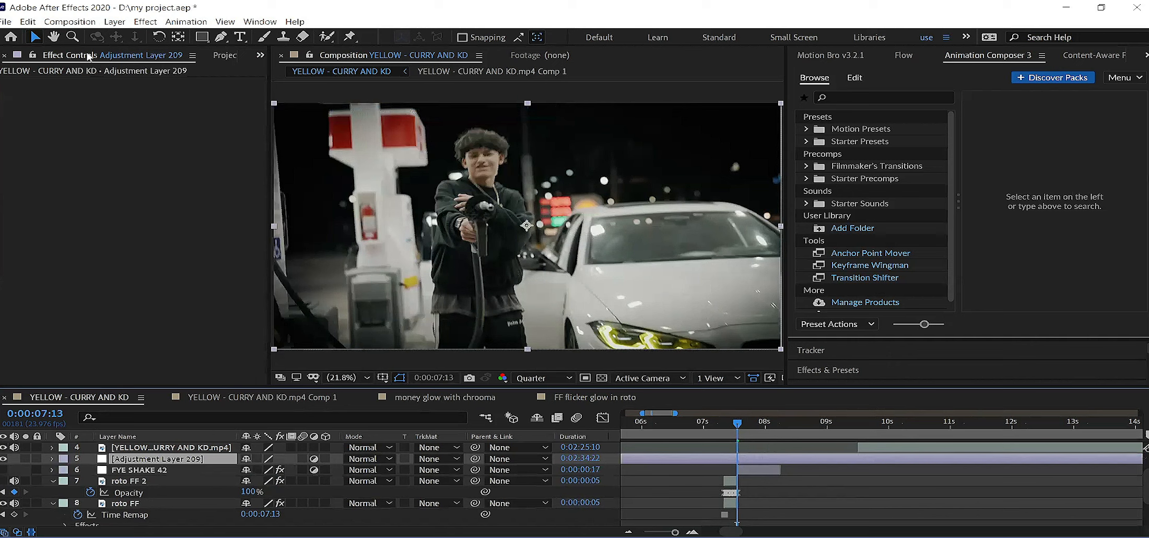
{"action": "left_click", "coordinate": [19, 22]}
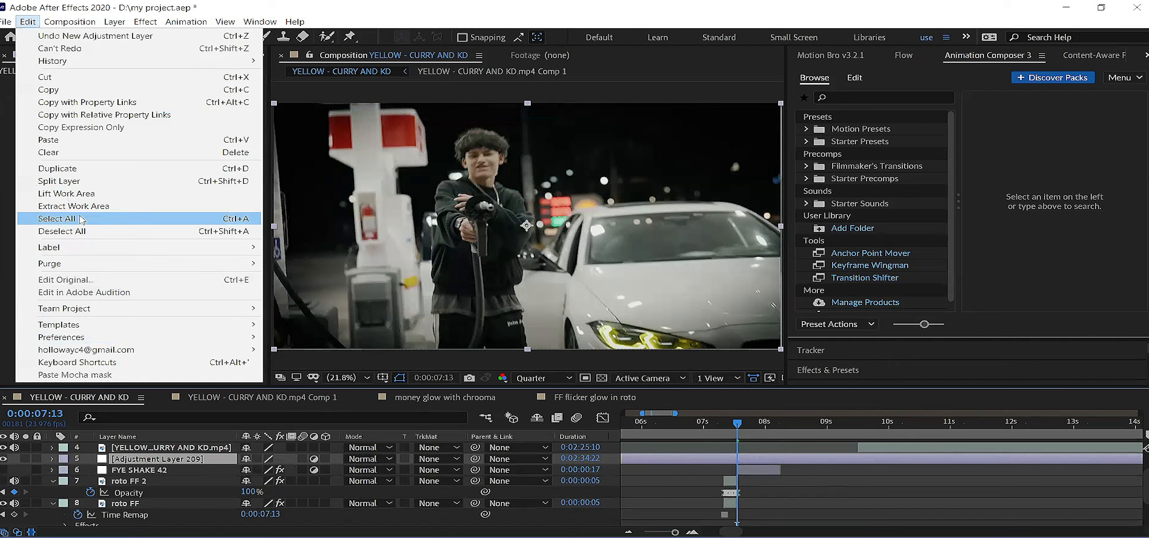
{"action": "left_click", "coordinate": [89, 183]}
Split the new adjustment layer at 0:00:08:06 and delete the pieces outside the 0:00:07:13 to 0:00:08:06 range
{"action": "left_click_drag", "start_coordinate": [763, 424], "coordinate": [782, 424]}
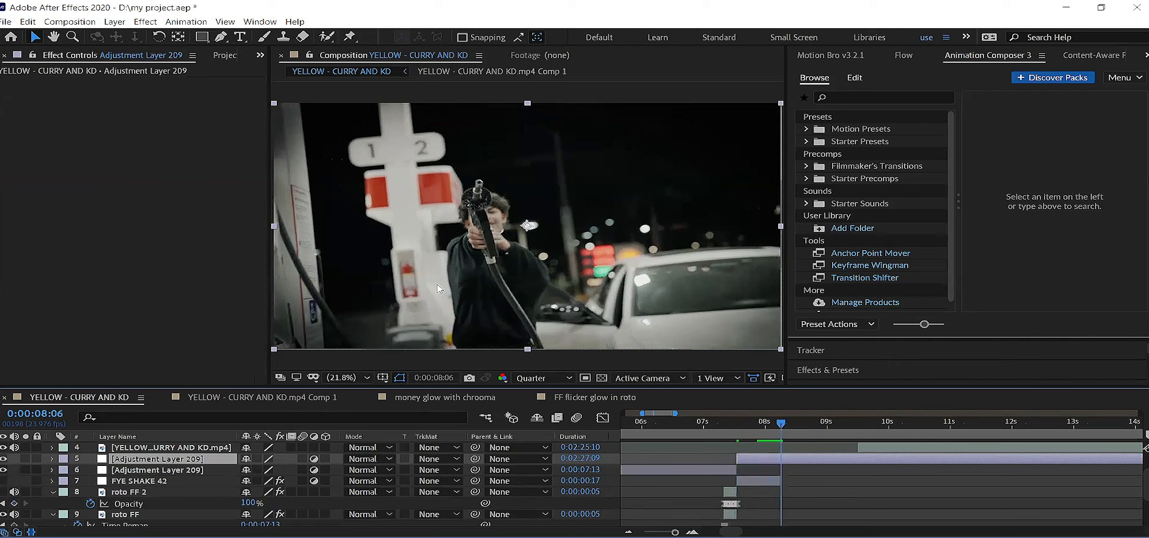
{"action": "left_click", "coordinate": [37, 27]}
{"action": "left_click", "coordinate": [78, 183]}
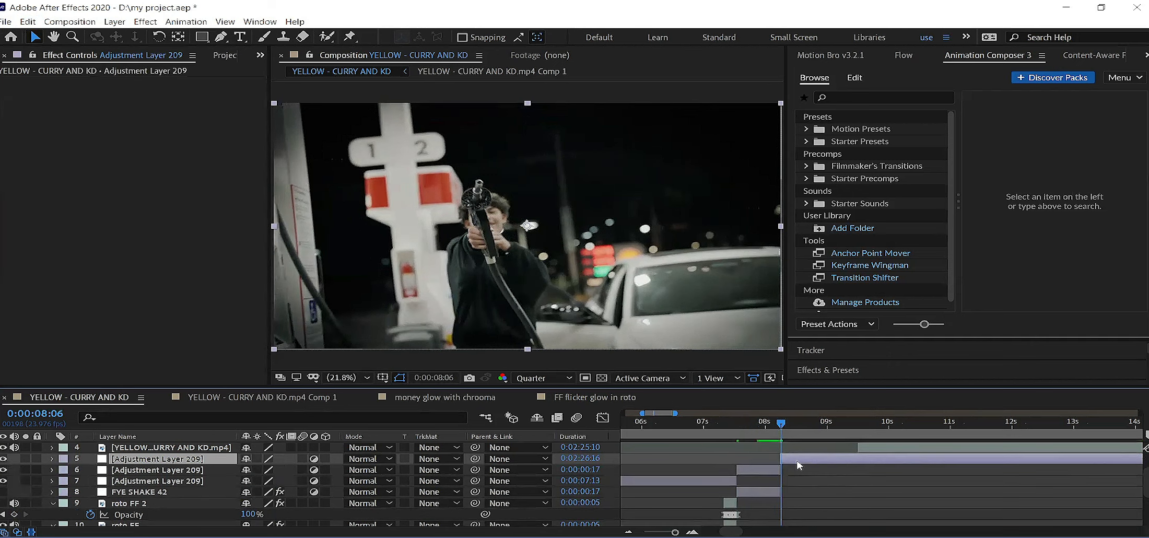
{"action": "key", "text": "Delete"}
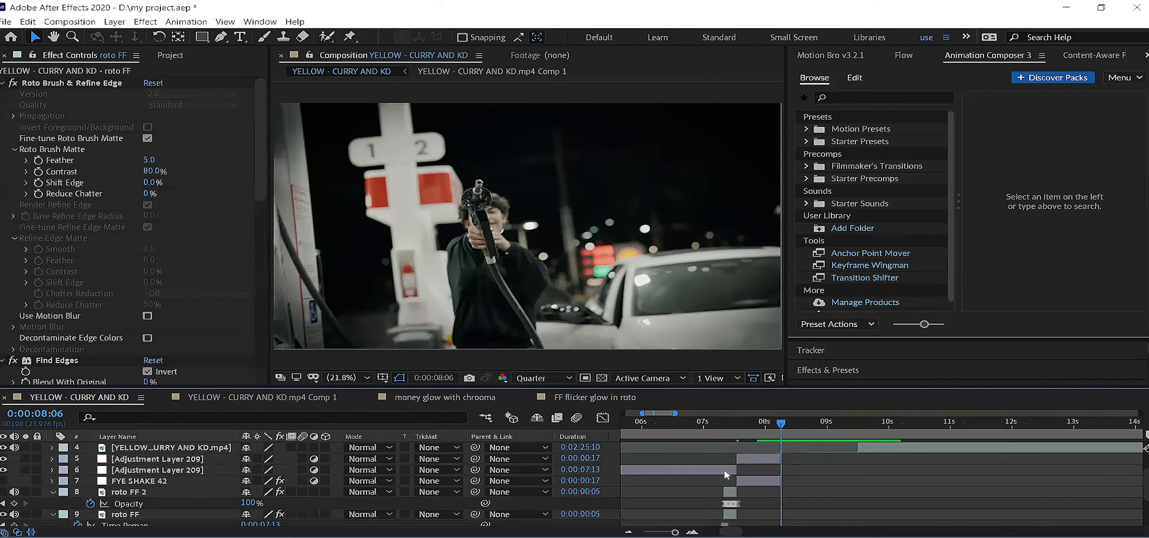
{"action": "left_click", "coordinate": [730, 470]}
{"action": "key", "text": "Delete"}
{"action": "left_click", "coordinate": [747, 462]}
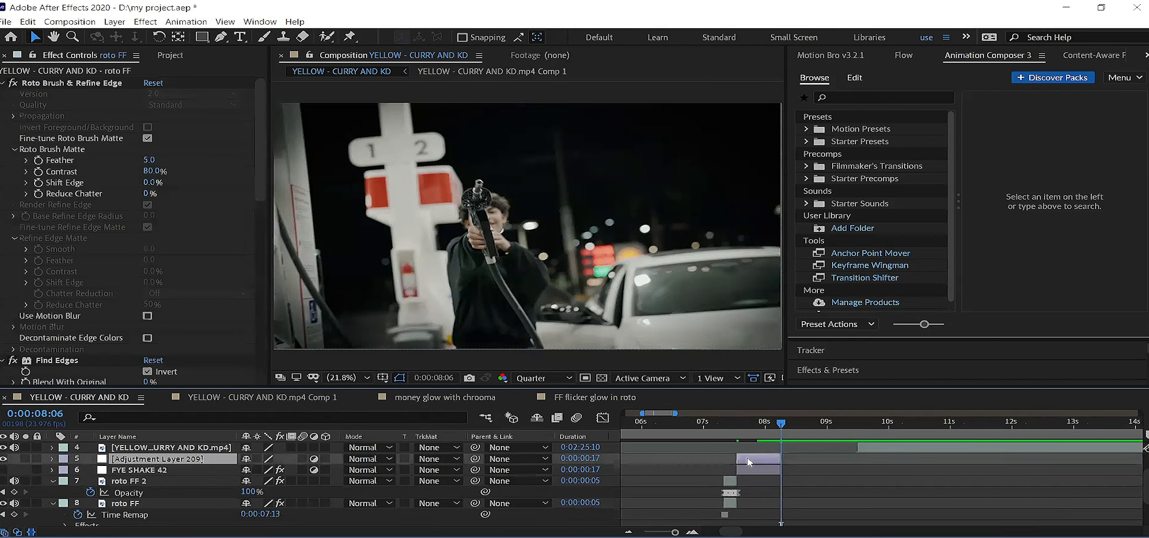
Apply the up dwn shake animation preset to the trimmed adjustment layer with the current time at 0:00:07:13
{"action": "left_click", "coordinate": [735, 426]}
{"action": "left_click_drag", "start_coordinate": [735, 426], "coordinate": [738, 428]}
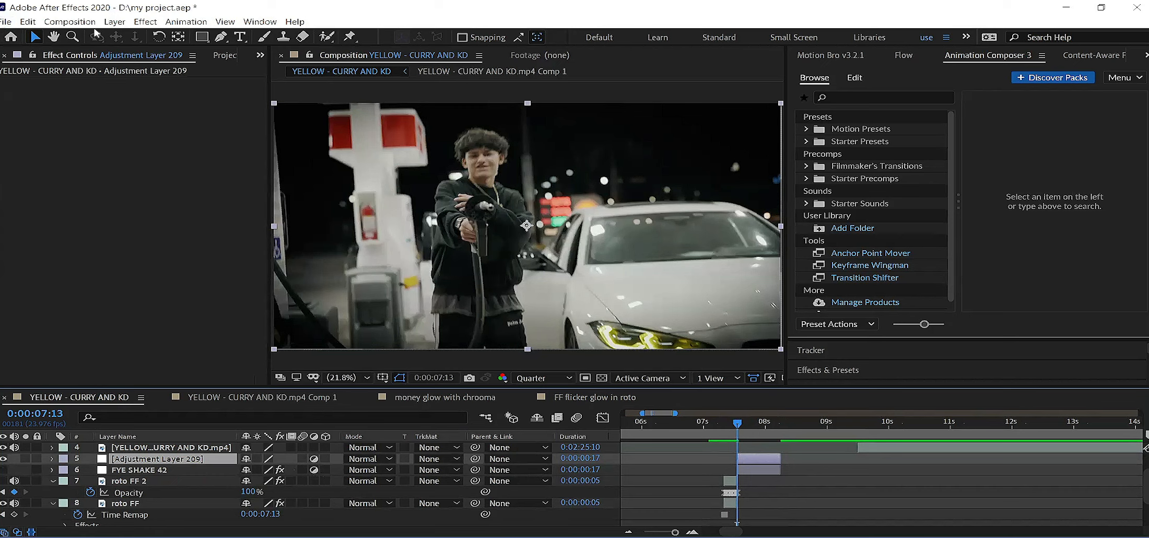
{"action": "left_click", "coordinate": [193, 23]}
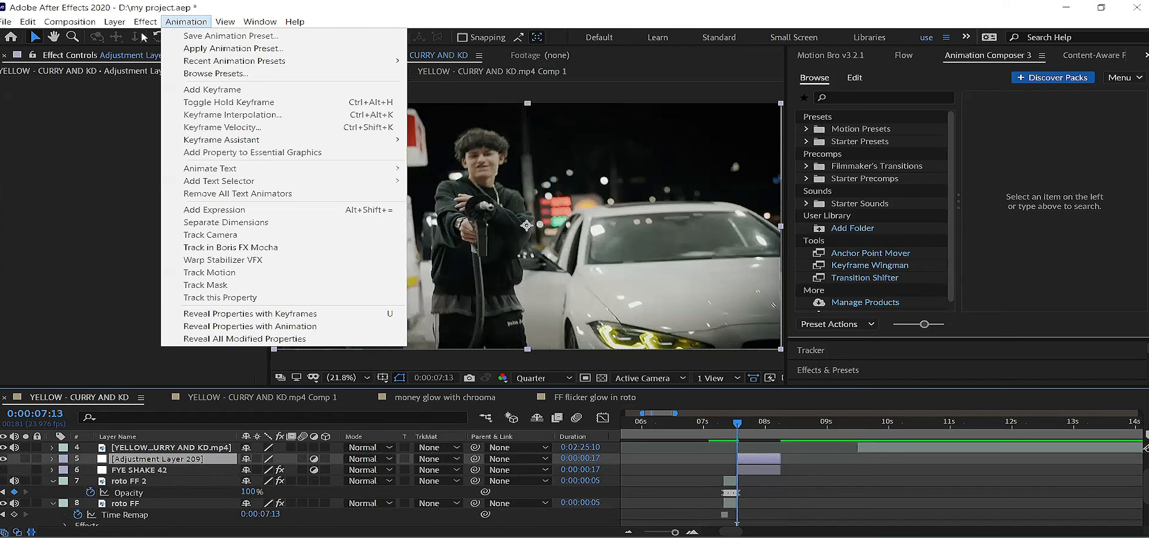
{"action": "left_click", "coordinate": [216, 50]}
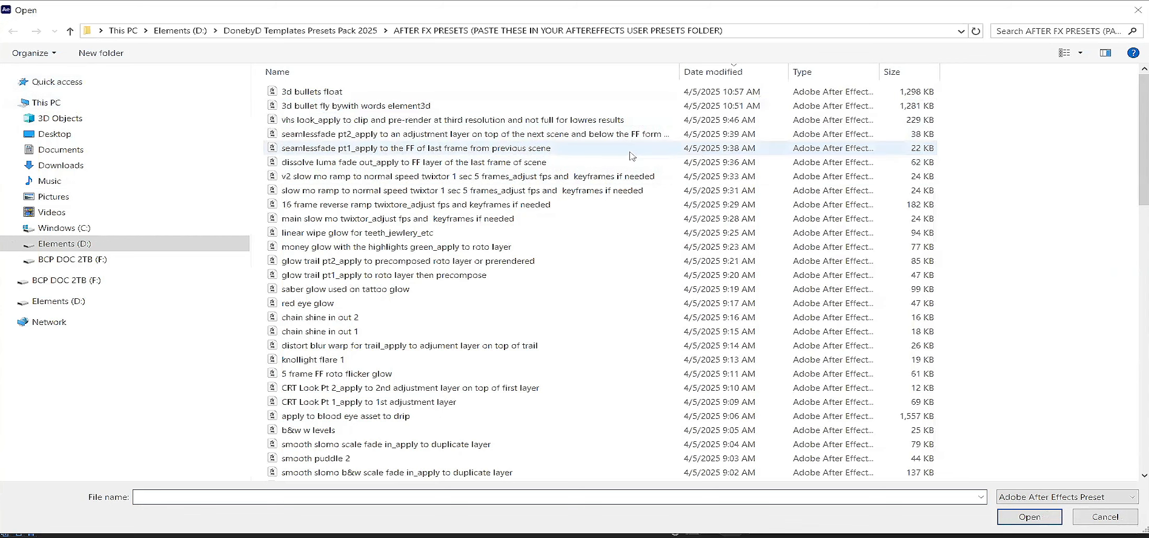
{"action": "left_click", "coordinate": [1063, 30]}
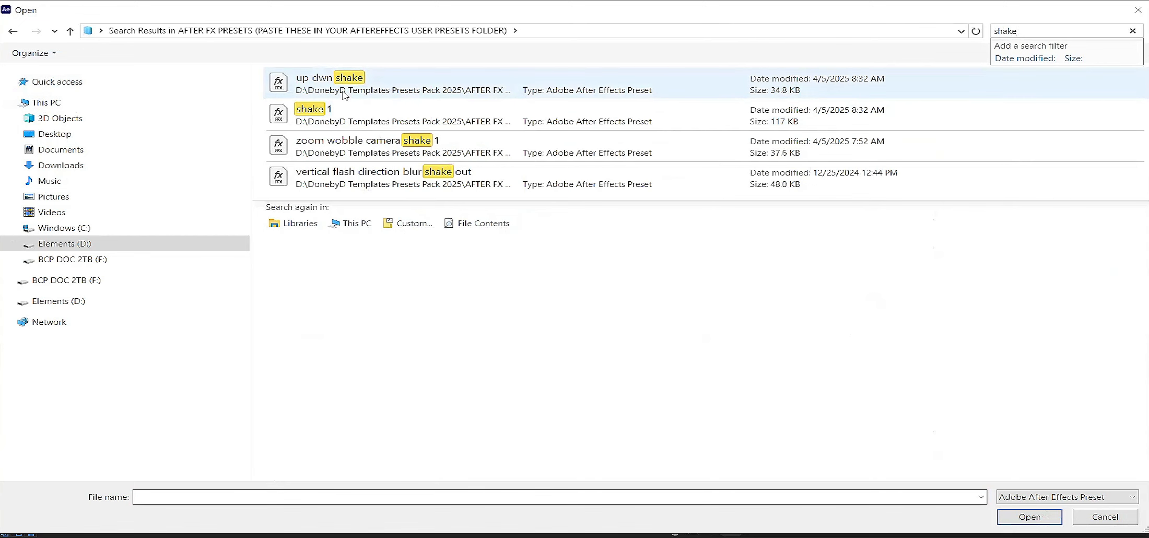
{"action": "double_click", "coordinate": [344, 98]}
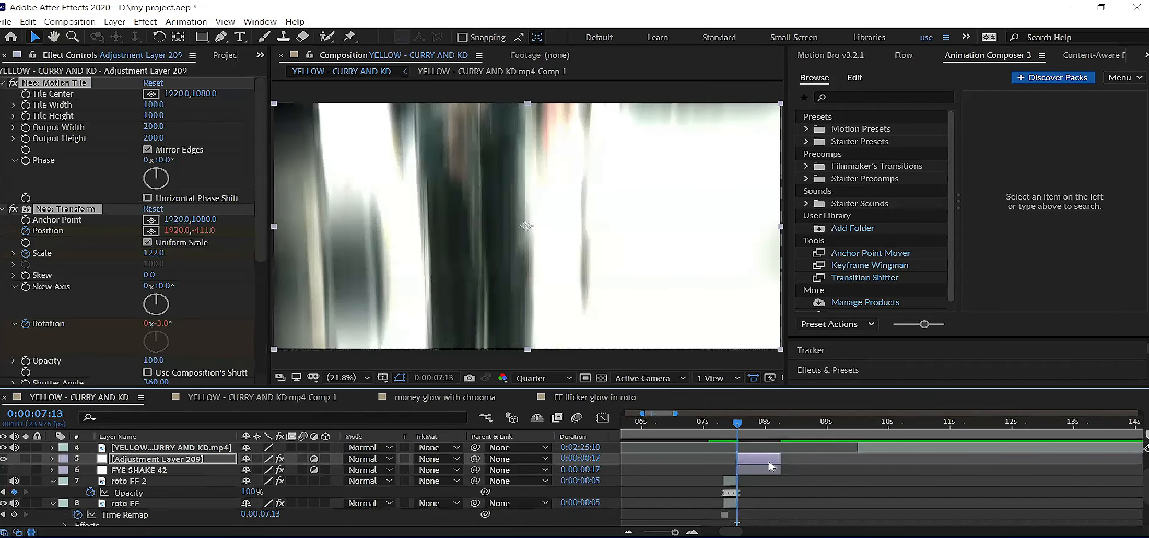
Preview the shake transition from 0:00:07:05 and 0:00:07:02, and return to 0:00:07:13
{"action": "left_click", "coordinate": [717, 430]}
{"action": "key", "text": "space"}
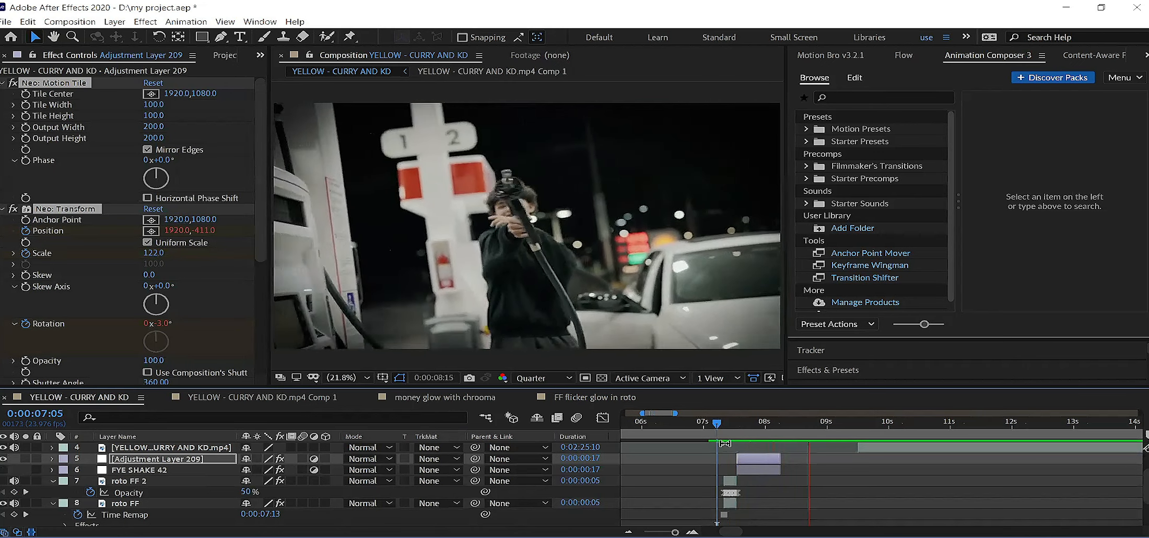
{"action": "left_click", "coordinate": [709, 429]}
{"action": "key", "text": "space"}
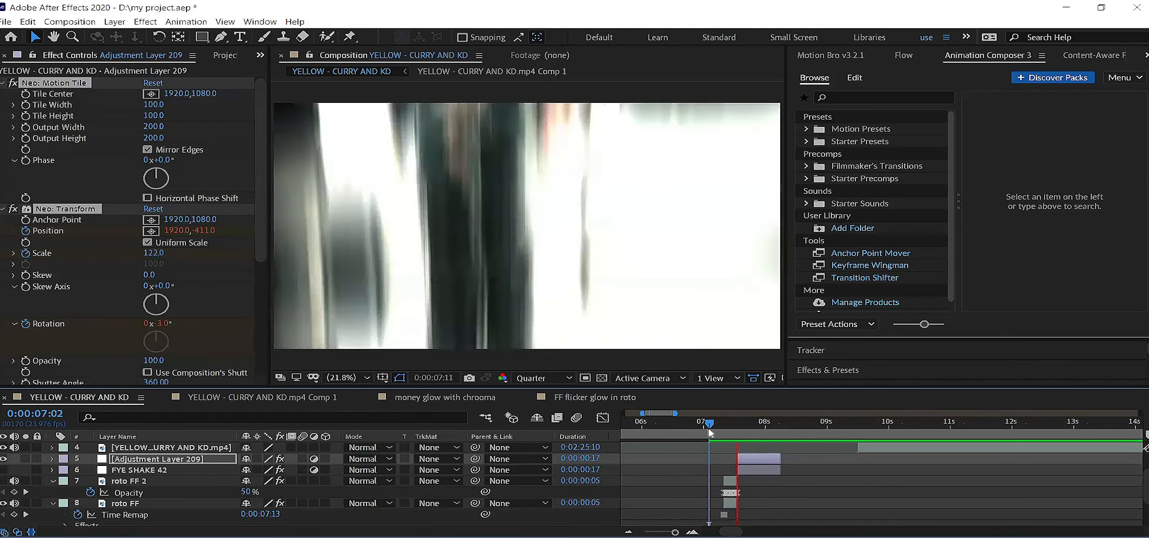
{"action": "left_click", "coordinate": [736, 429]}
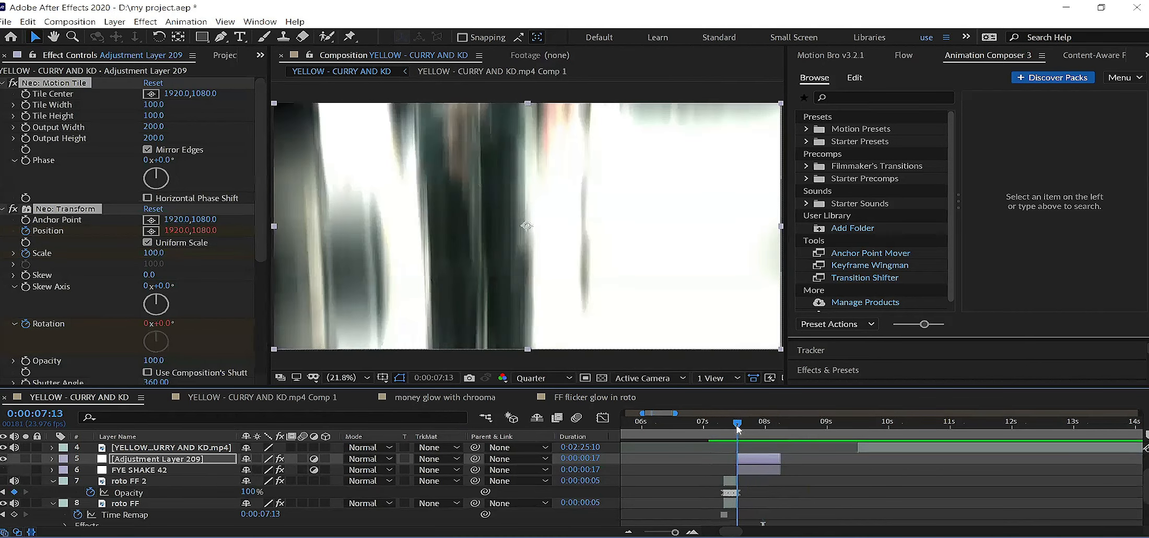
Rename the adjustment layer as up dwn shake and save the project
{"action": "right_click", "coordinate": [193, 459]}
{"action": "left_click", "coordinate": [219, 440]}
{"action": "type", "text": "up dwn shake"}
{"action": "key", "text": "Return"}
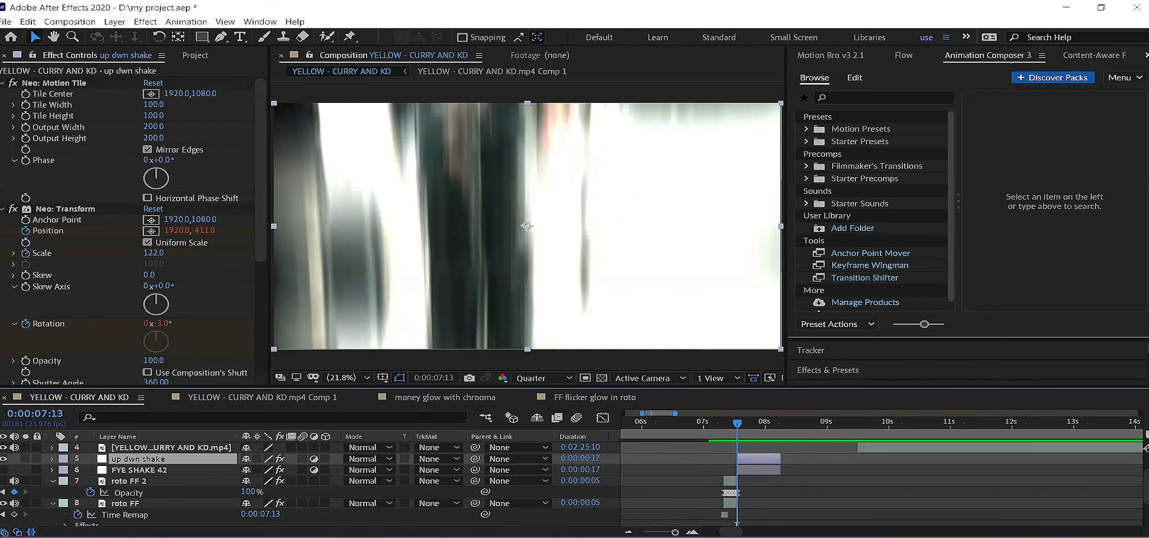
{"action": "left_click", "coordinate": [8, 21]}
{"action": "left_click", "coordinate": [75, 131]}
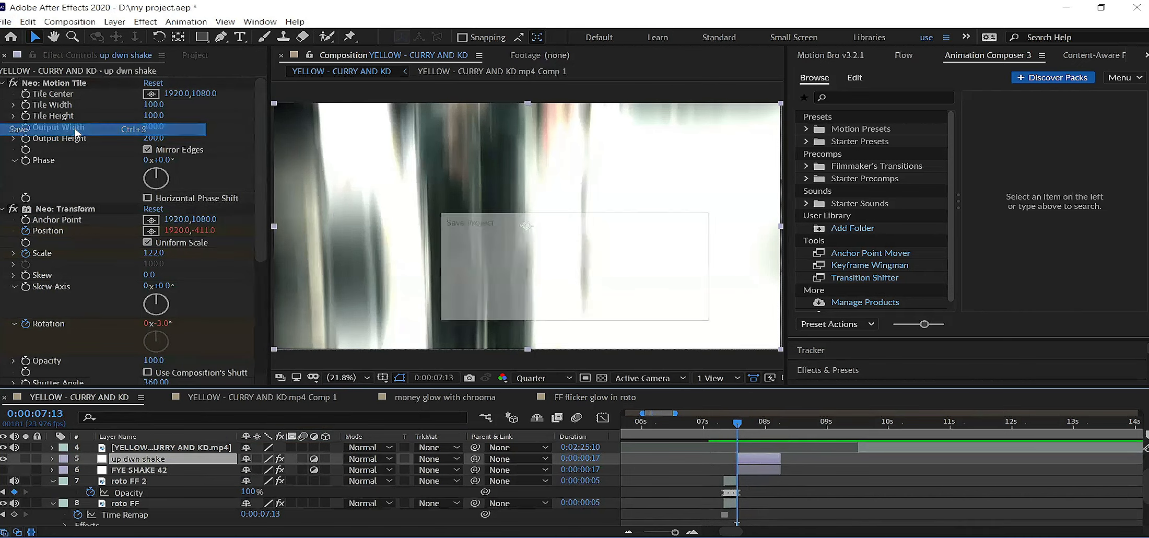
Duplicate the up dwn shake layer and remove all effects from the duplicate
{"action": "left_click", "coordinate": [752, 472]}
{"action": "left_click", "coordinate": [759, 464]}
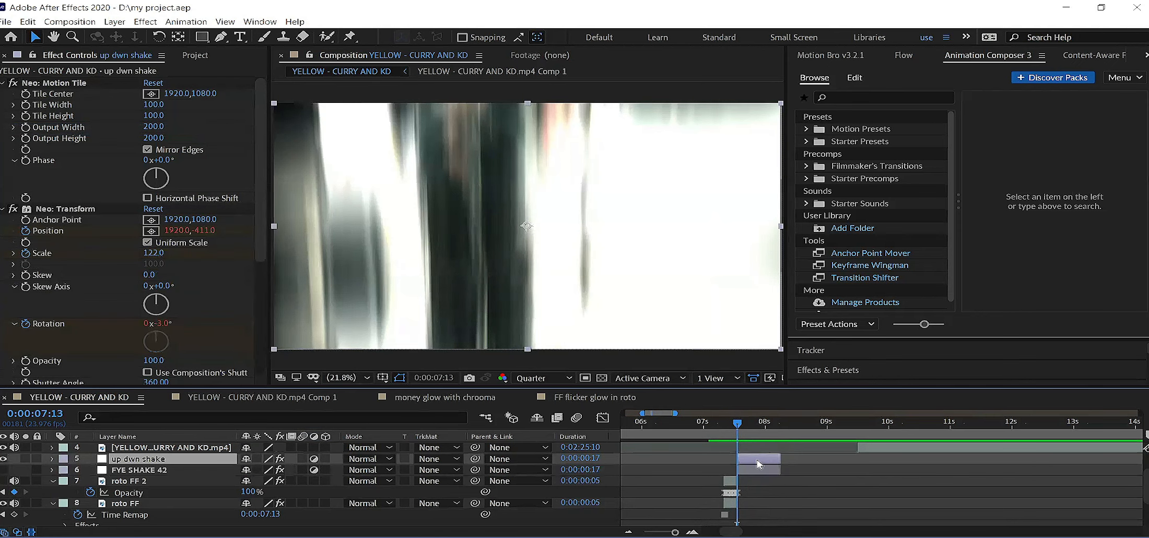
{"action": "left_click", "coordinate": [27, 21]}
{"action": "left_click", "coordinate": [106, 173]}
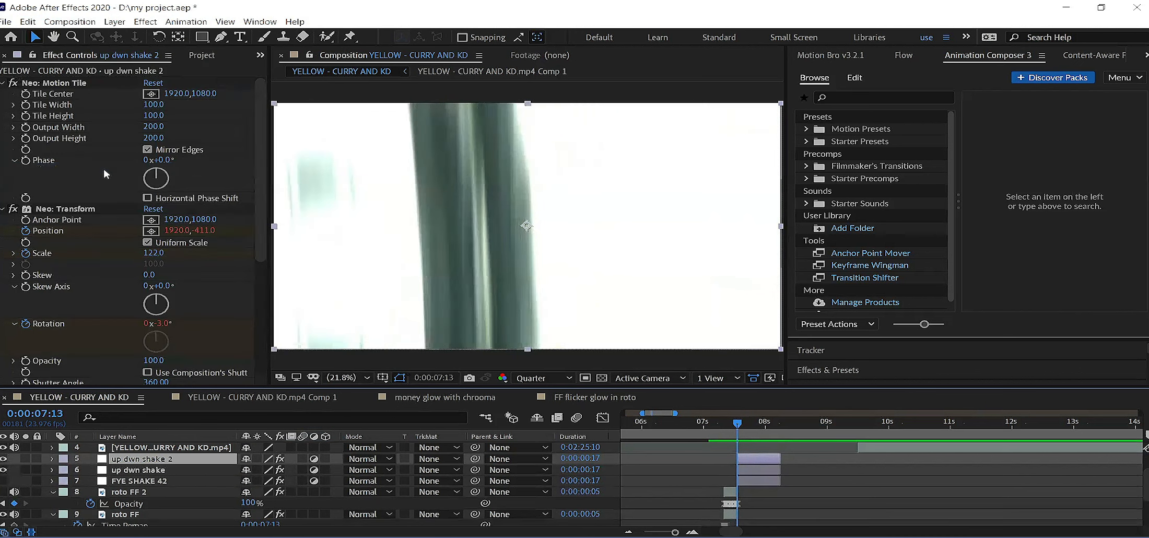
{"action": "left_click", "coordinate": [79, 211]}
{"action": "key", "text": "ctrl+a"}
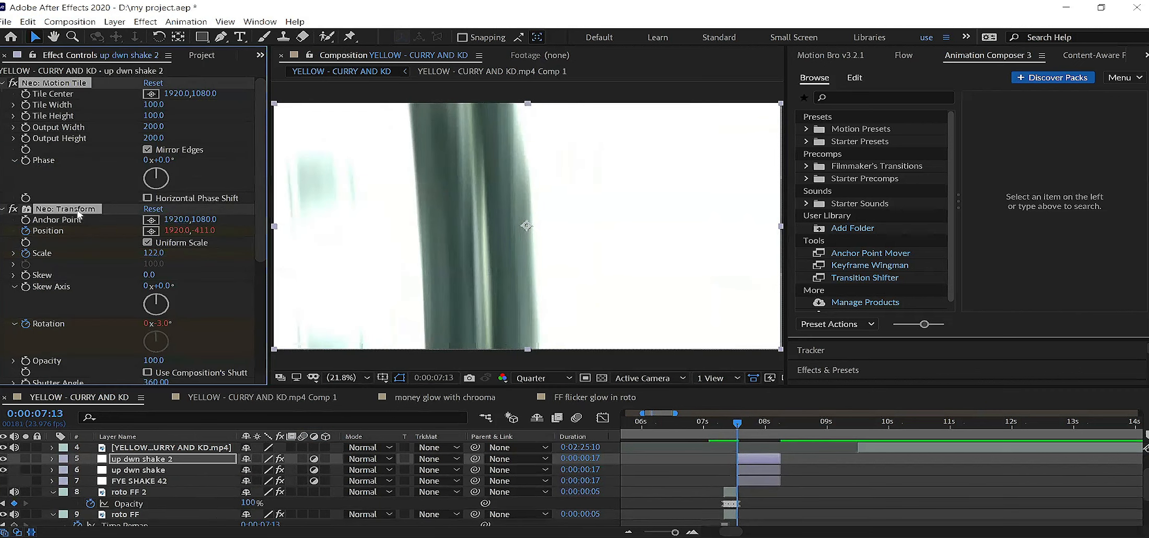
{"action": "key", "text": "Delete"}
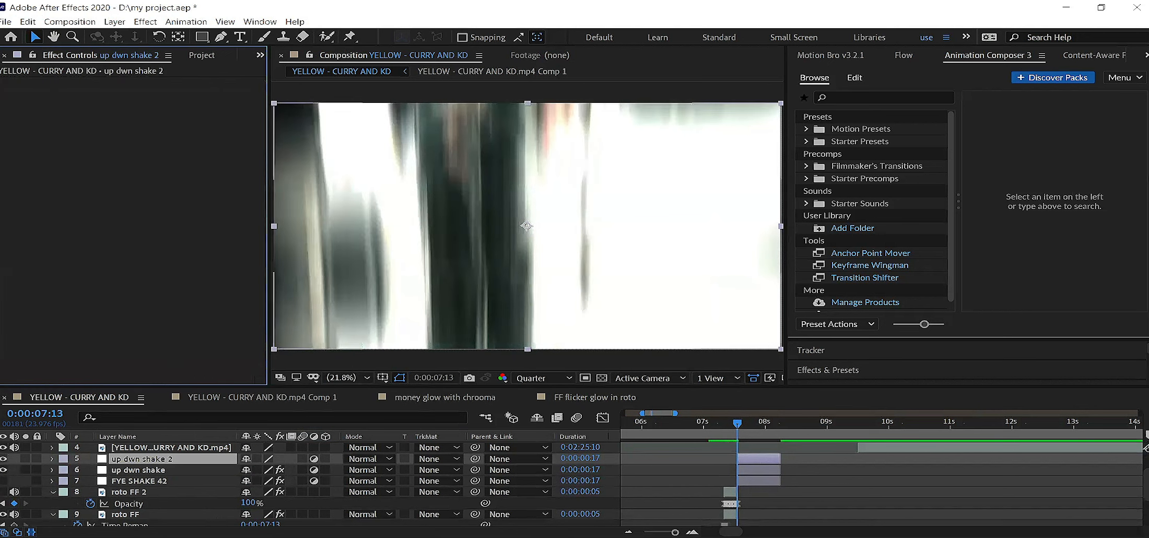
Hide the original up dwn shake layer and apply the smooth puddle warp hit preset to up dwn shake 2
{"action": "left_click", "coordinate": [123, 472]}
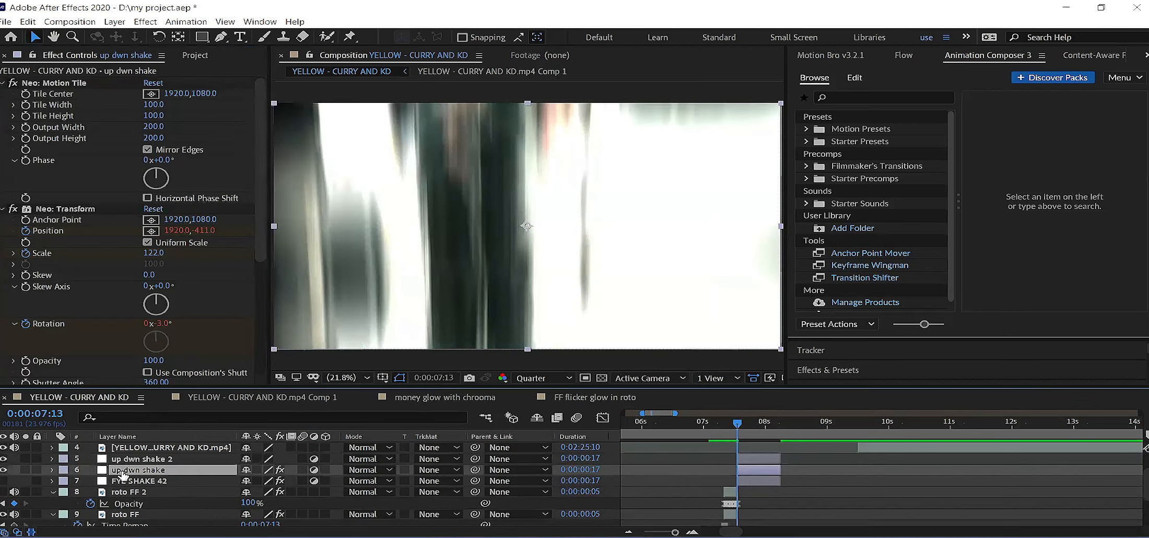
{"action": "left_click", "coordinate": [4, 470]}
{"action": "left_click", "coordinate": [135, 460]}
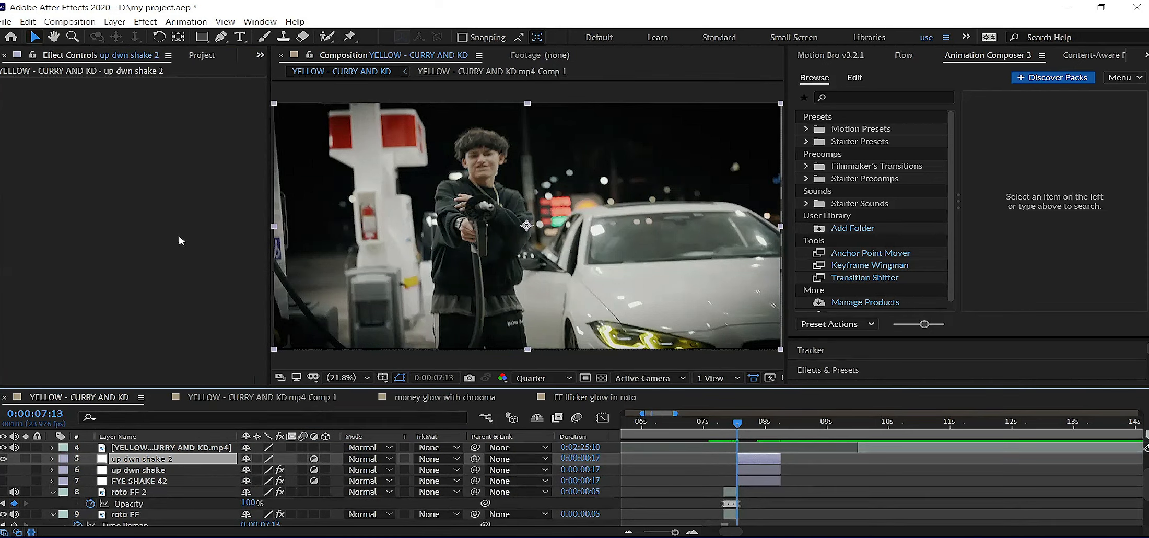
{"action": "left_click", "coordinate": [192, 23]}
{"action": "left_click", "coordinate": [216, 49]}
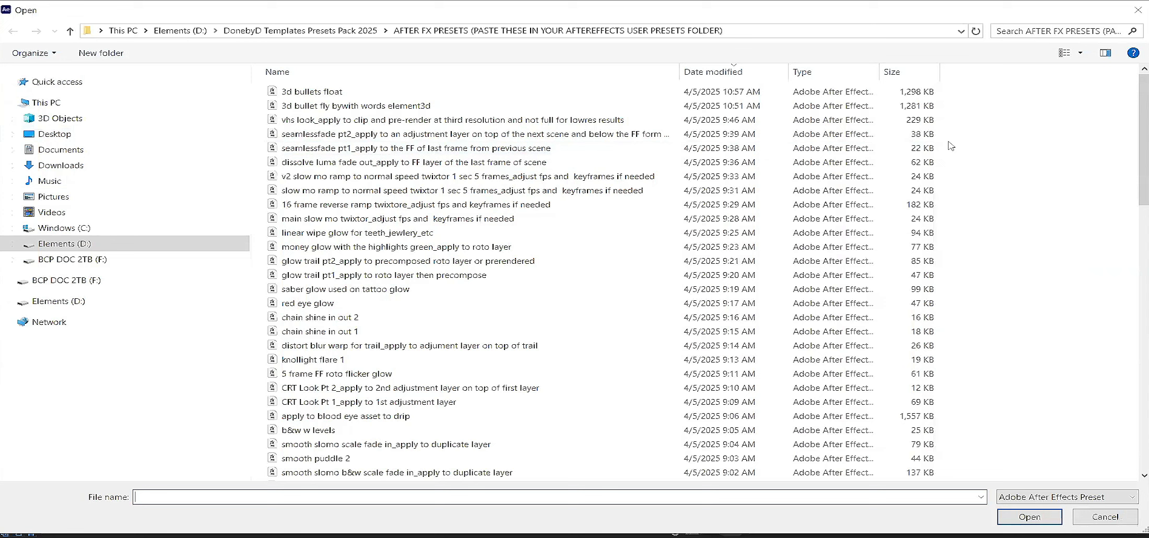
{"action": "left_click", "coordinate": [1015, 30]}
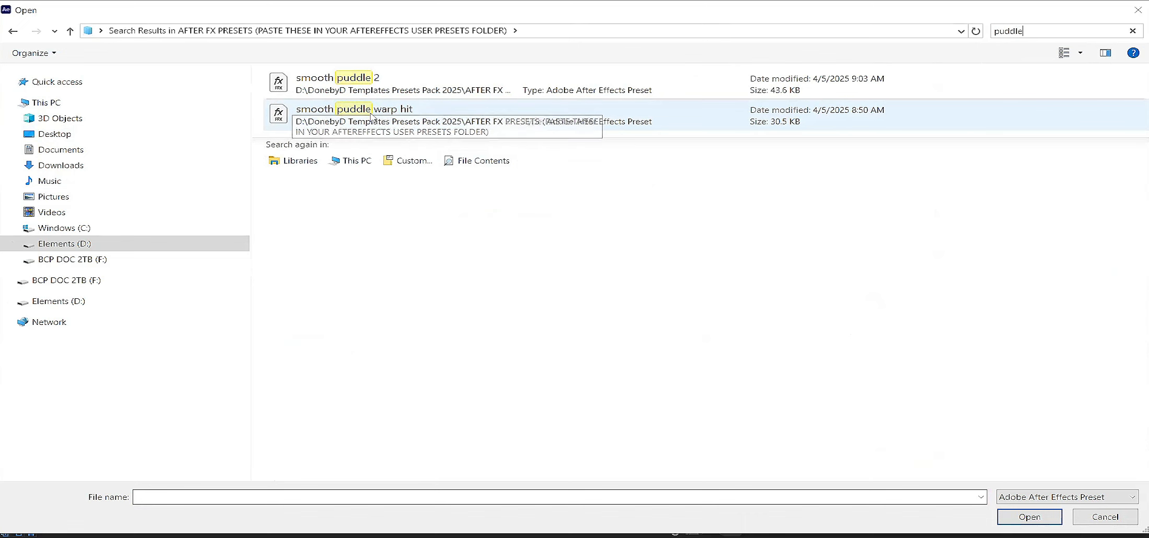
{"action": "left_click", "coordinate": [371, 114]}
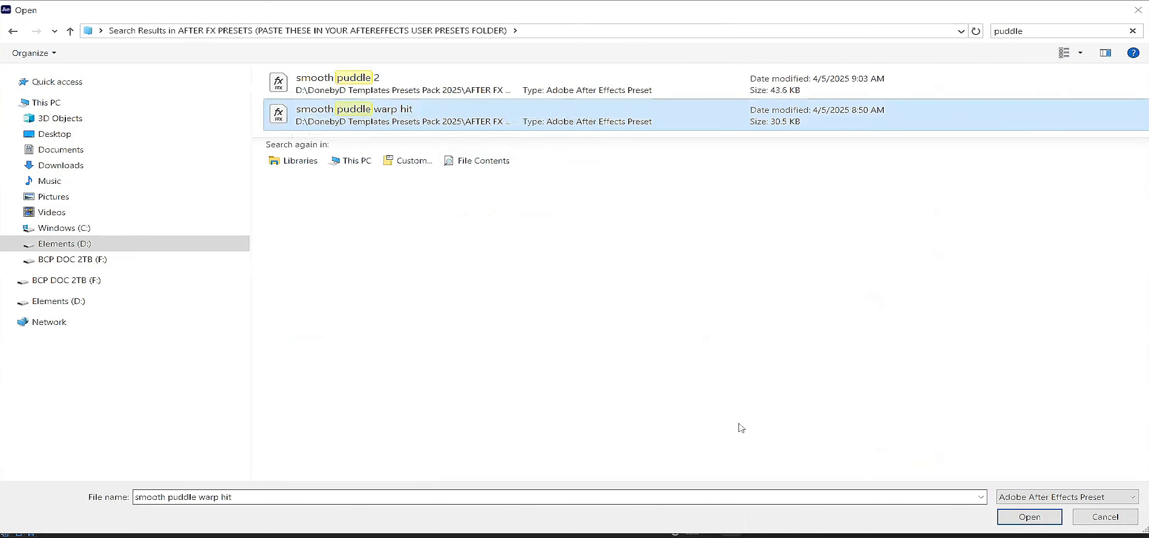
{"action": "key", "text": "Return"}
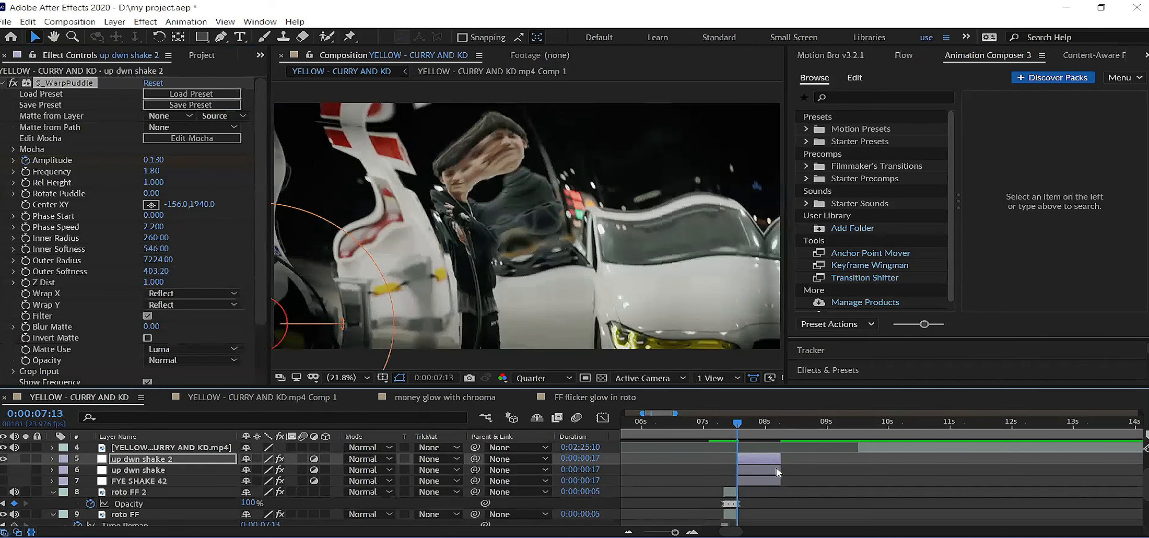
Preview the puddle warp from 0:00:07:01 and extend the end of up dwn shake 2 to a duration of 0:00:02:00
{"action": "left_click", "coordinate": [707, 429]}
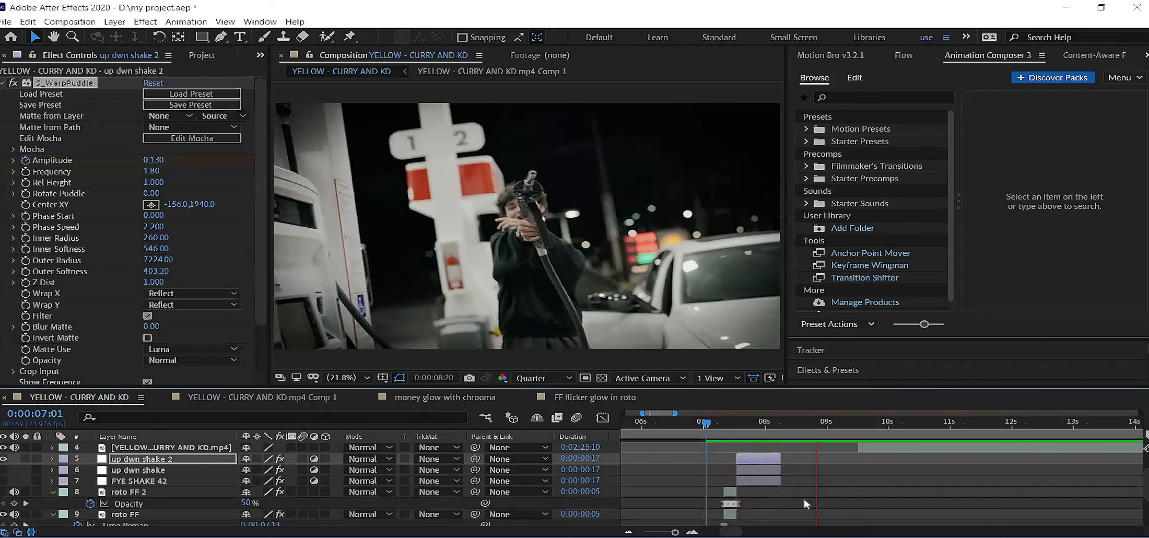
{"action": "key", "text": "space"}
{"action": "left_click_drag", "start_coordinate": [780, 459], "coordinate": [859, 459]}
{"action": "key", "text": "i"}
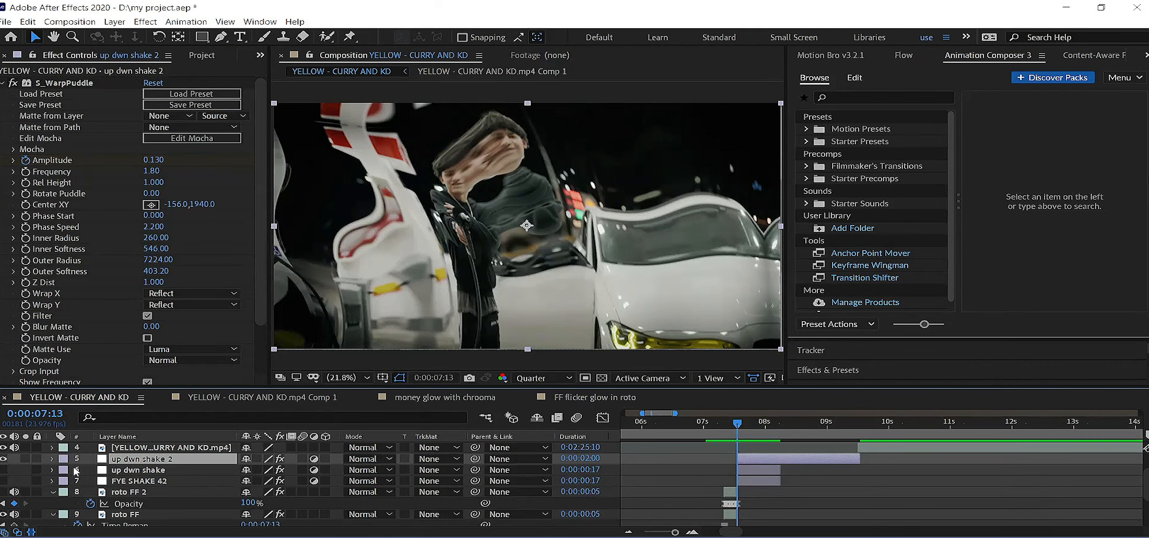
Check the up dwn shake 2 effect keyframes up to 0:00:09:07, preview the warp, and collapse the layer's properties
{"action": "left_click", "coordinate": [53, 459]}
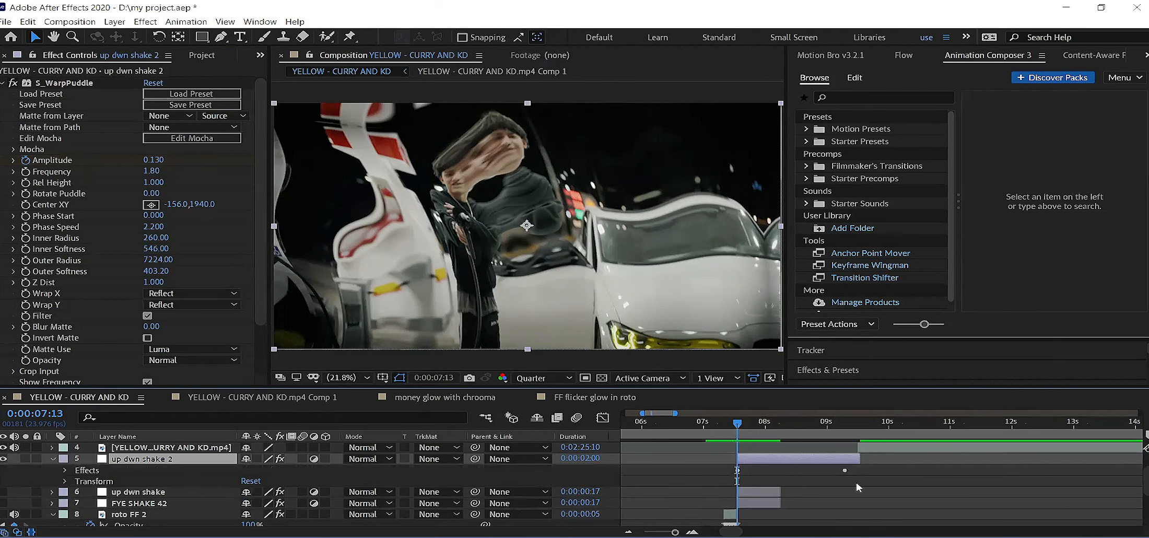
{"action": "left_click", "coordinate": [845, 439]}
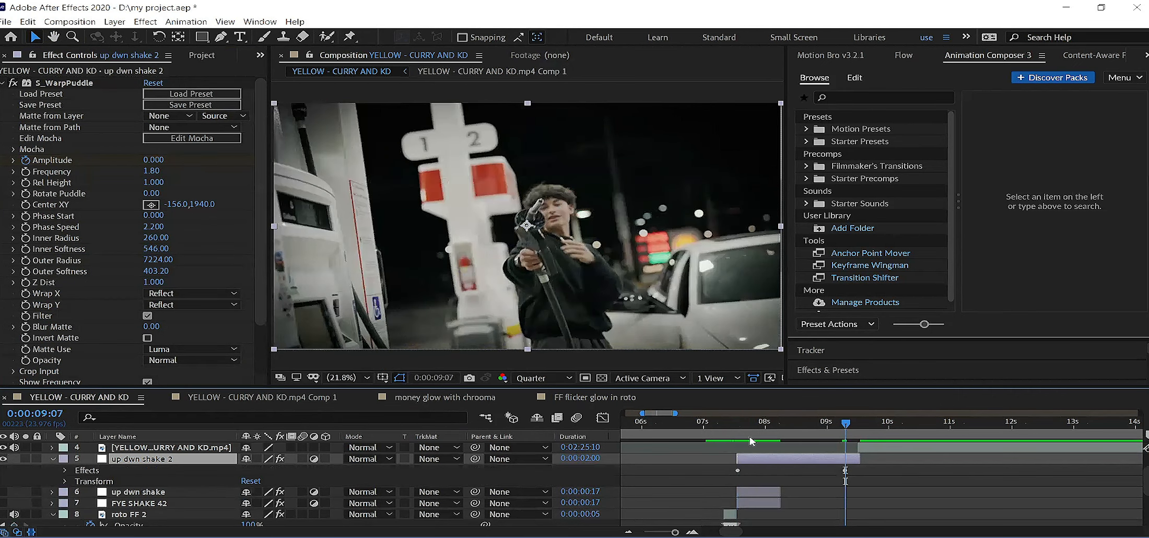
{"action": "left_click", "coordinate": [724, 432]}
{"action": "key", "text": "space"}
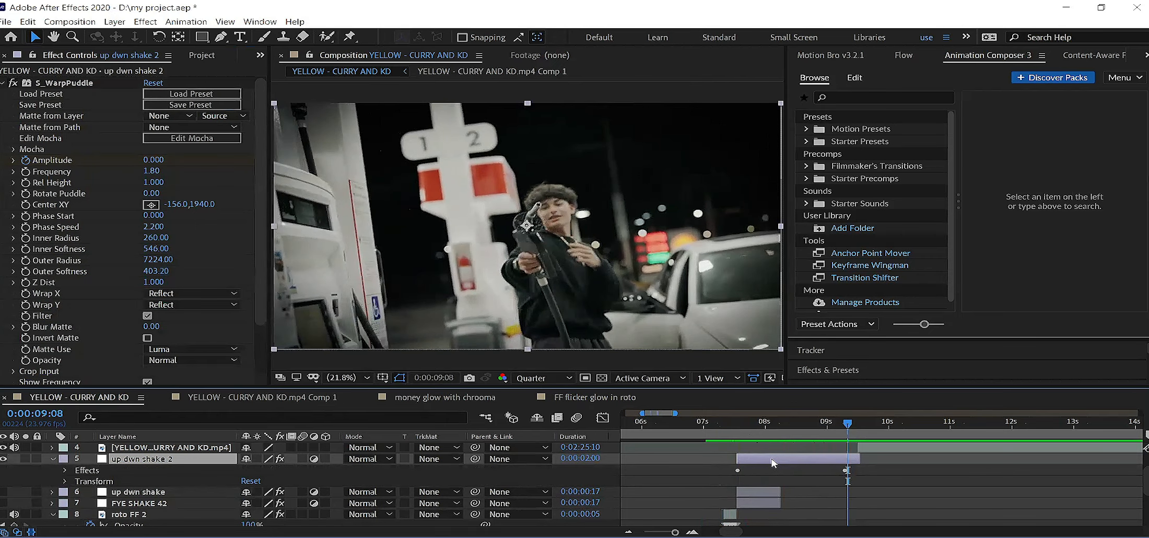
{"action": "left_click", "coordinate": [723, 431]}
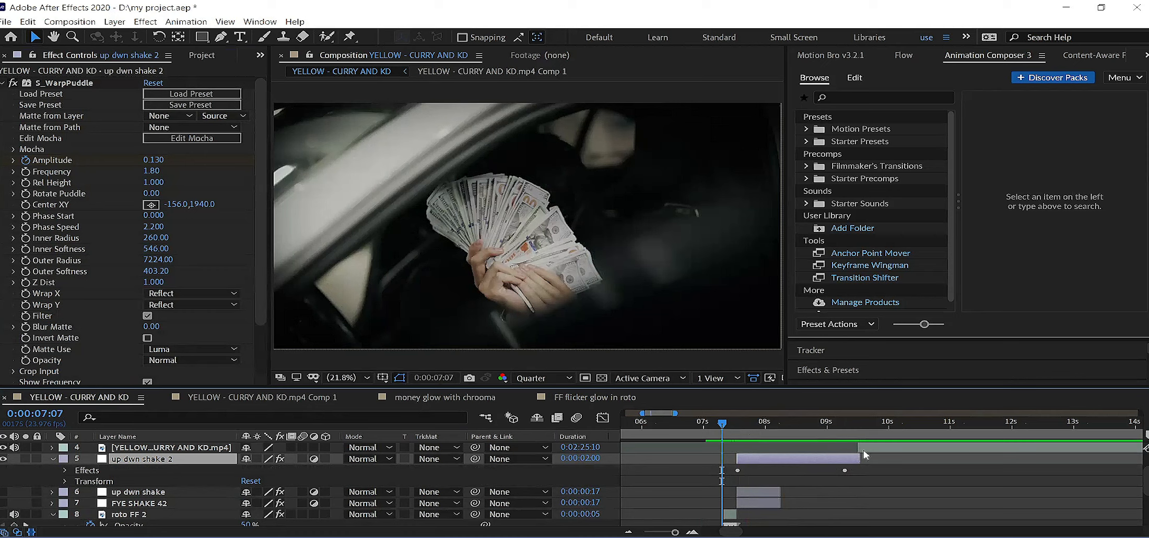
{"action": "left_click", "coordinate": [53, 459]}
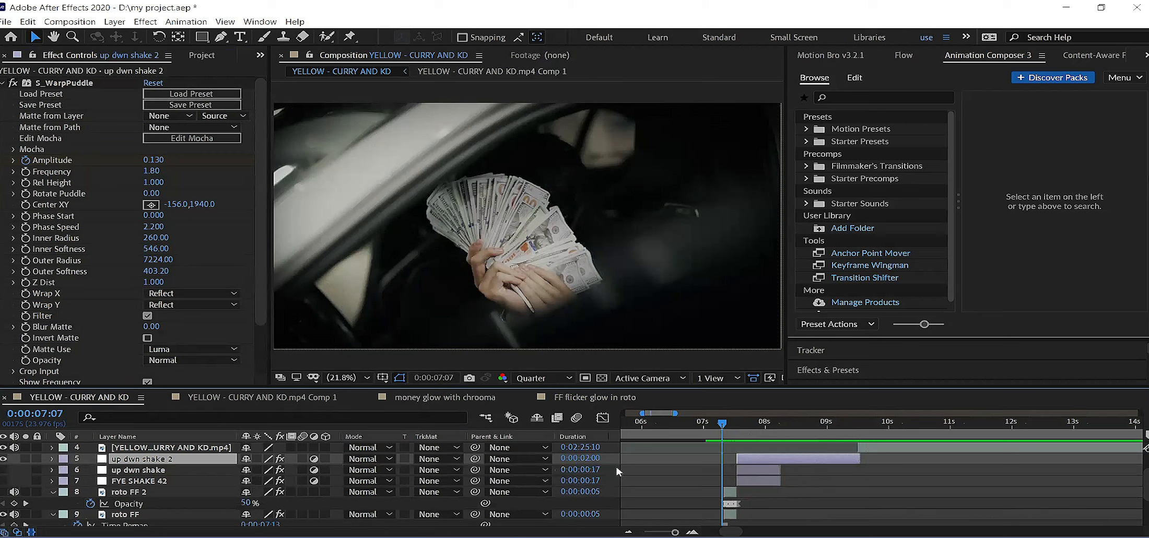
{"action": "left_click_drag", "start_coordinate": [675, 413], "coordinate": [842, 414]}
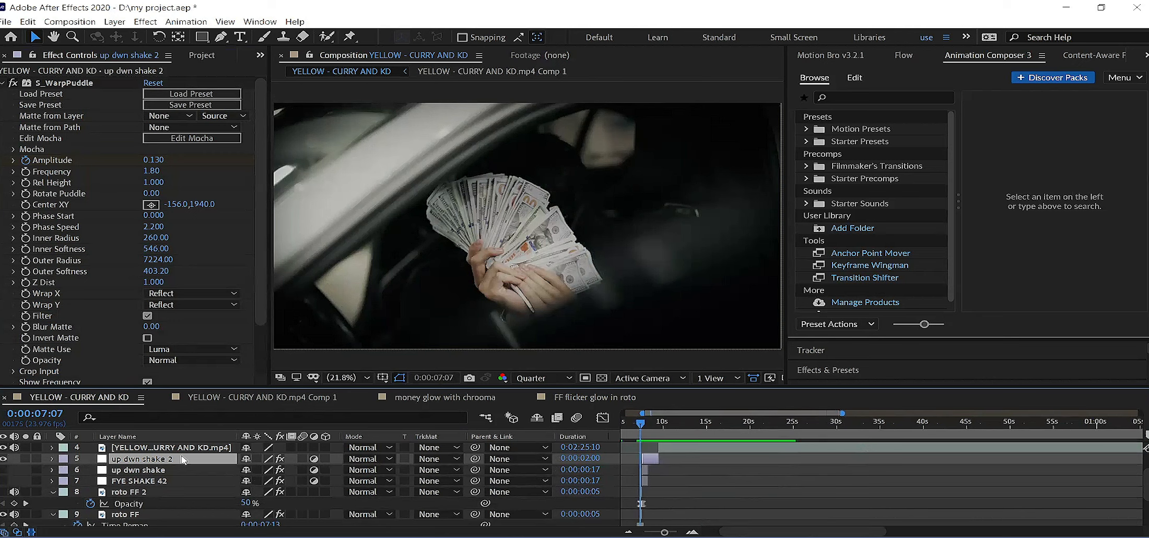
Bring up dwn shake 2 to the top of the layer stack, move its start to about 0:00:12:17, and preview it
{"action": "key", "text": "ctrl+shift+bracketright"}
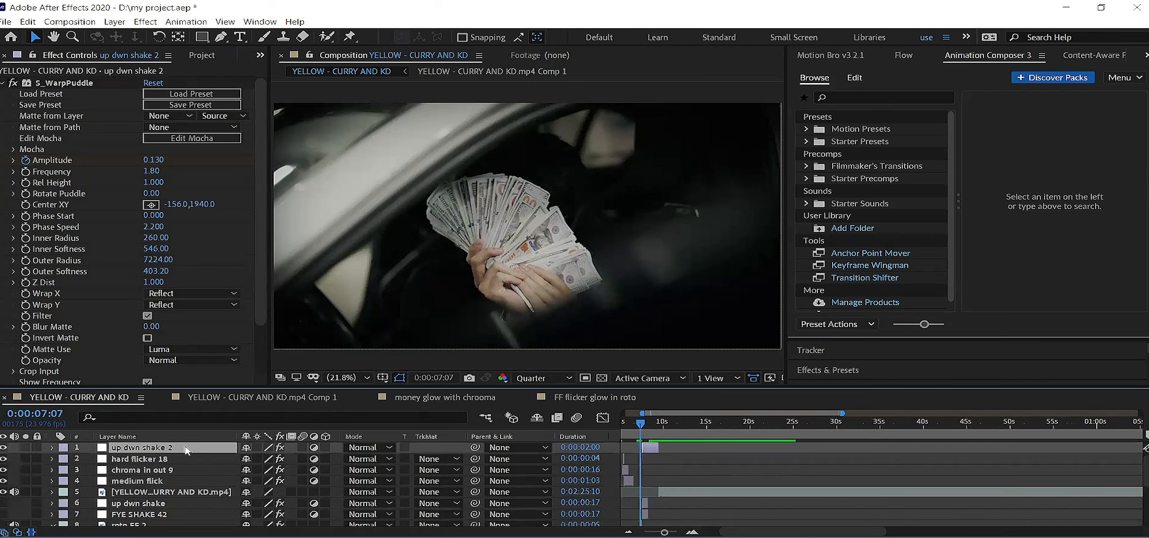
{"action": "left_click_drag", "start_coordinate": [681, 424], "coordinate": [716, 426]}
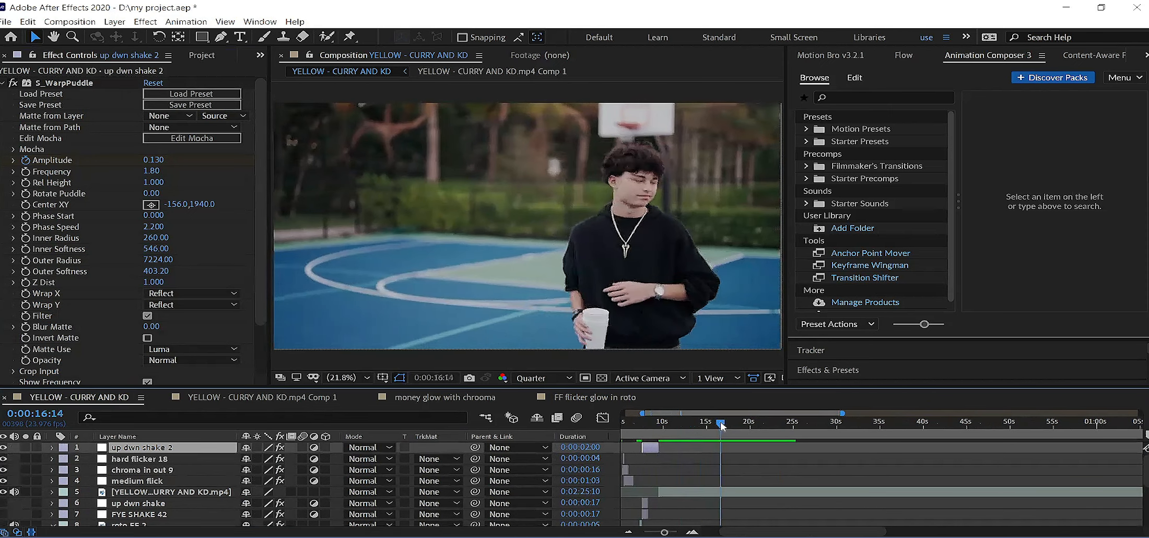
{"action": "left_click_drag", "start_coordinate": [711, 426], "coordinate": [693, 450]}
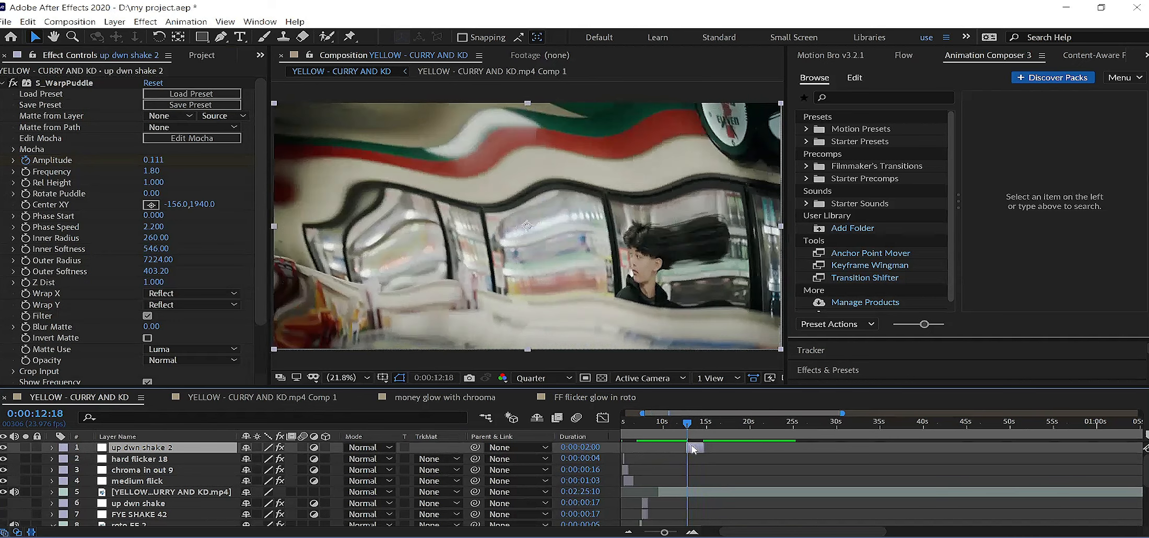
{"action": "left_click", "coordinate": [679, 425]}
{"action": "key", "text": "space"}
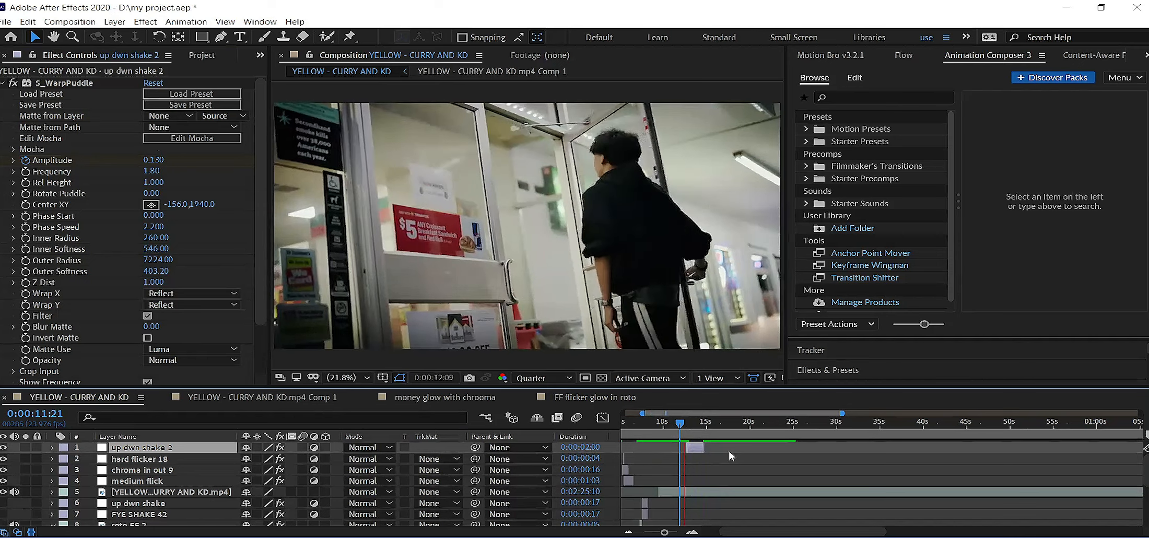
{"action": "key", "text": "space"}
Set the S_WarpPuddle frequency to 0.70 and reposition its center to about 610.2,1711.3 in the store shot
{"action": "left_click", "coordinate": [687, 422]}
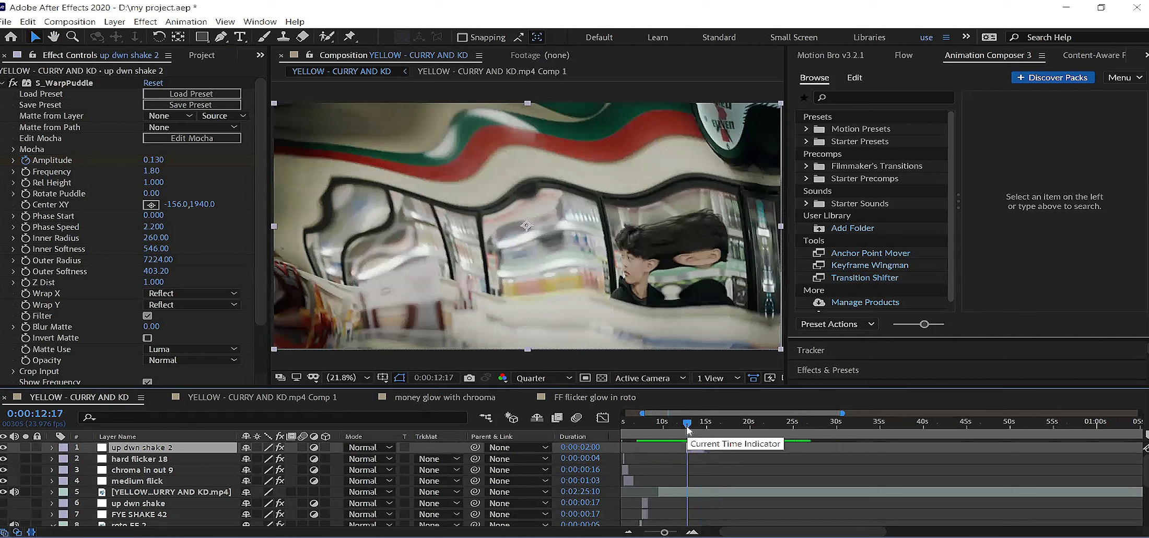
{"action": "left_click", "coordinate": [80, 85]}
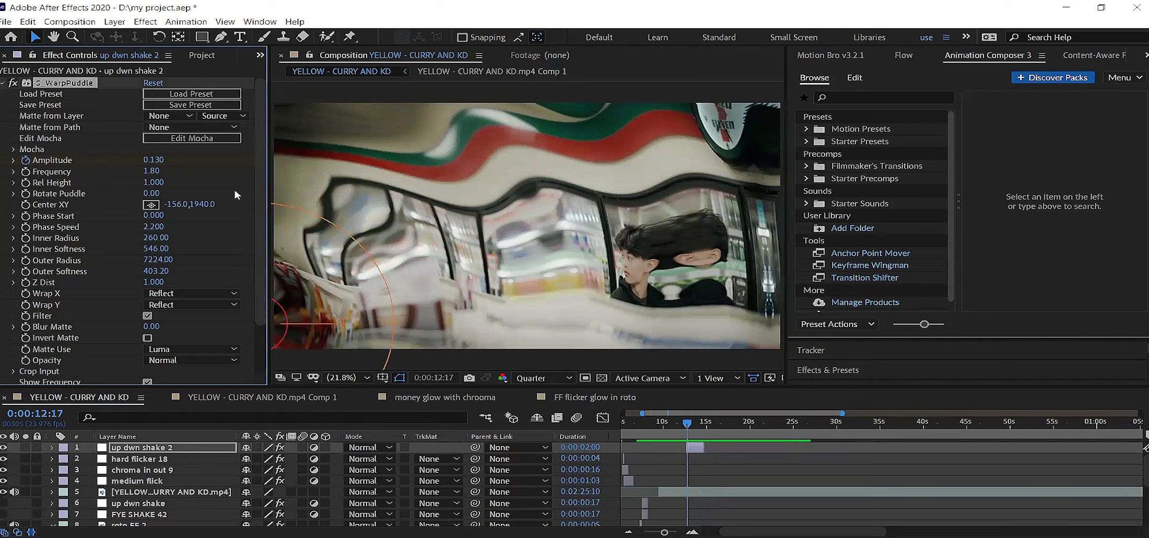
{"action": "left_click_drag", "start_coordinate": [153, 172], "coordinate": [150, 177]}
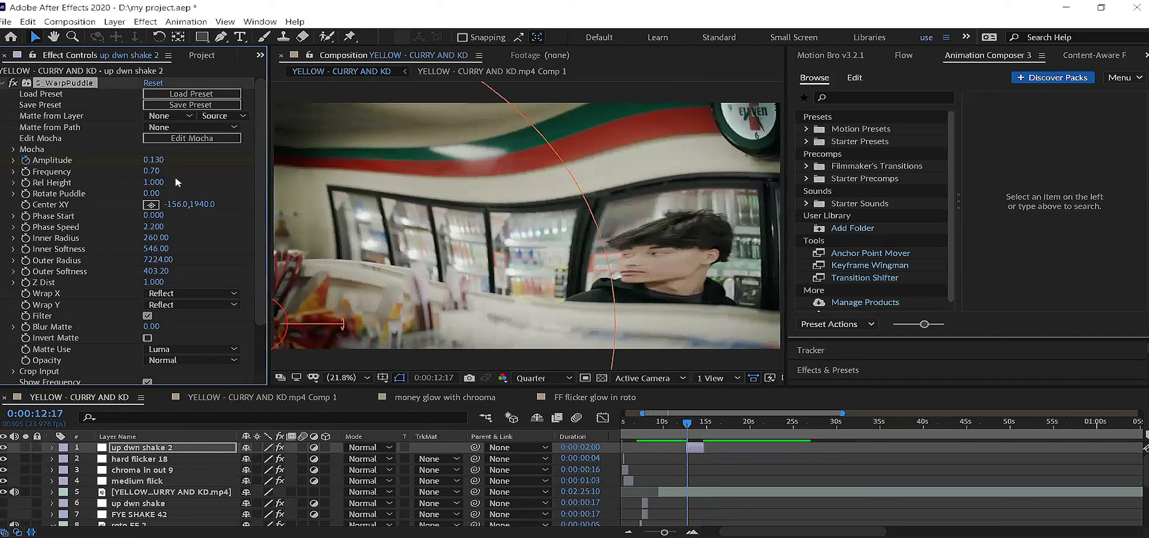
{"action": "left_click", "coordinate": [151, 204]}
{"action": "left_click", "coordinate": [458, 224]}
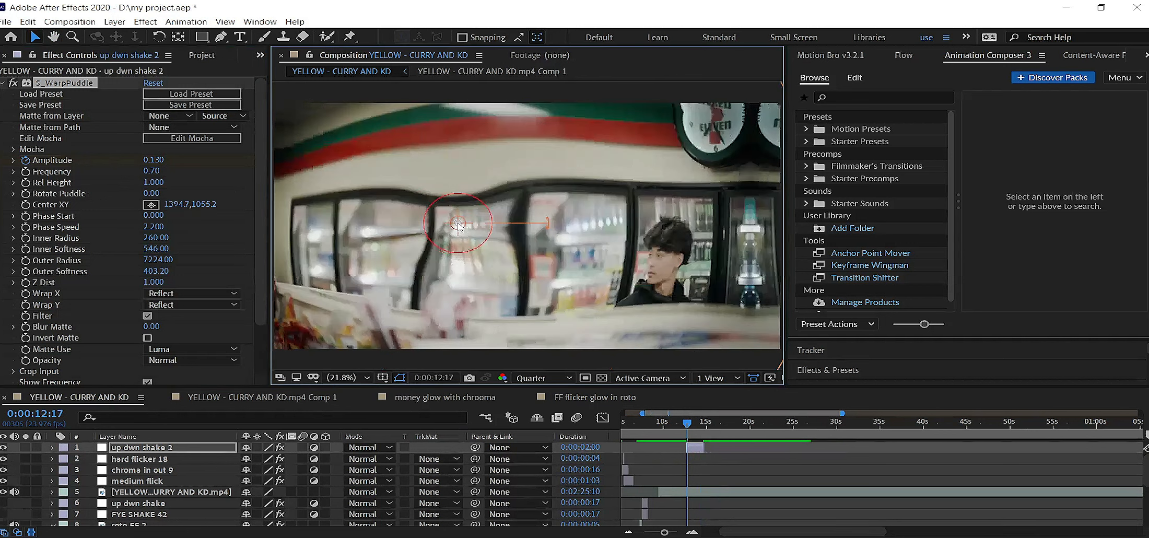
{"action": "left_click_drag", "start_coordinate": [458, 225], "coordinate": [354, 297]}
Preview the adjusted puddle warp from 0:00:11:21
{"action": "left_click", "coordinate": [680, 424]}
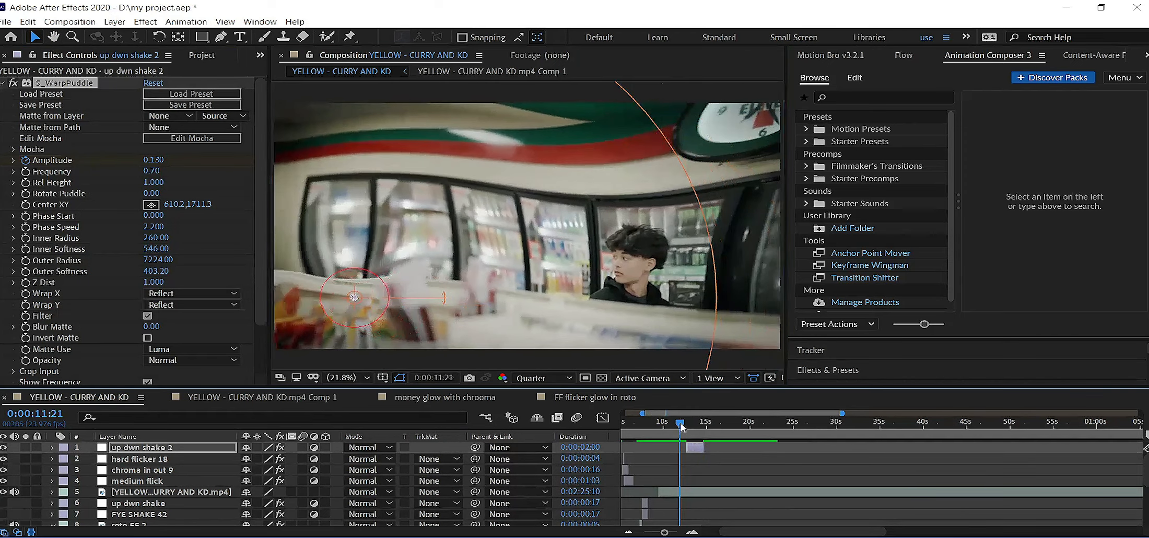
{"action": "key", "text": "space"}
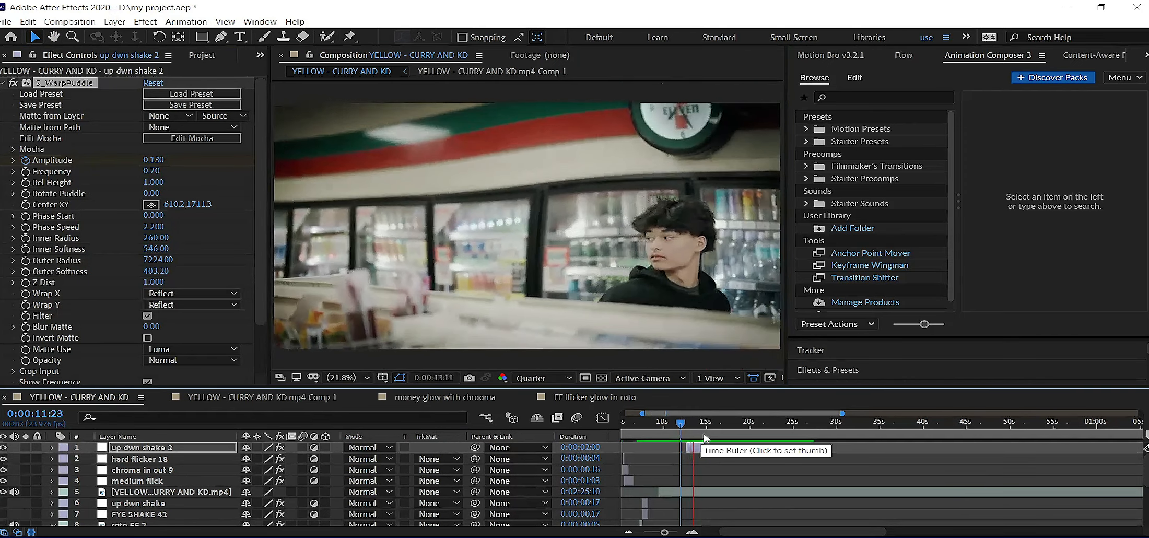
{"action": "key", "text": "space"}
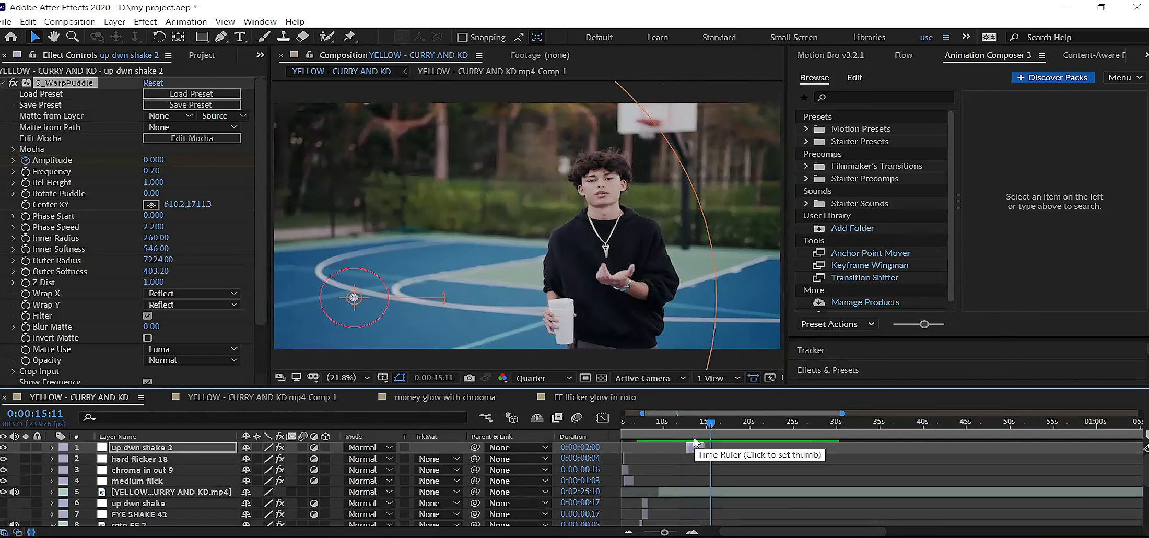
Move the current time to the title shot at 0:00:20:06 and save the project
{"action": "left_click_drag", "start_coordinate": [694, 414], "coordinate": [656, 415]}
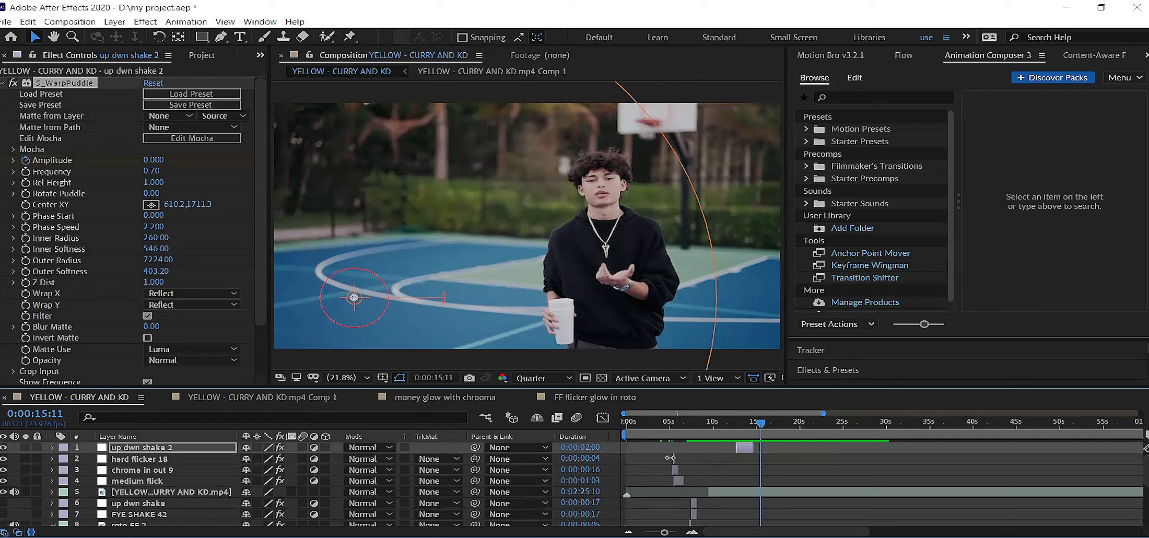
{"action": "left_click_drag", "start_coordinate": [779, 422], "coordinate": [803, 431]}
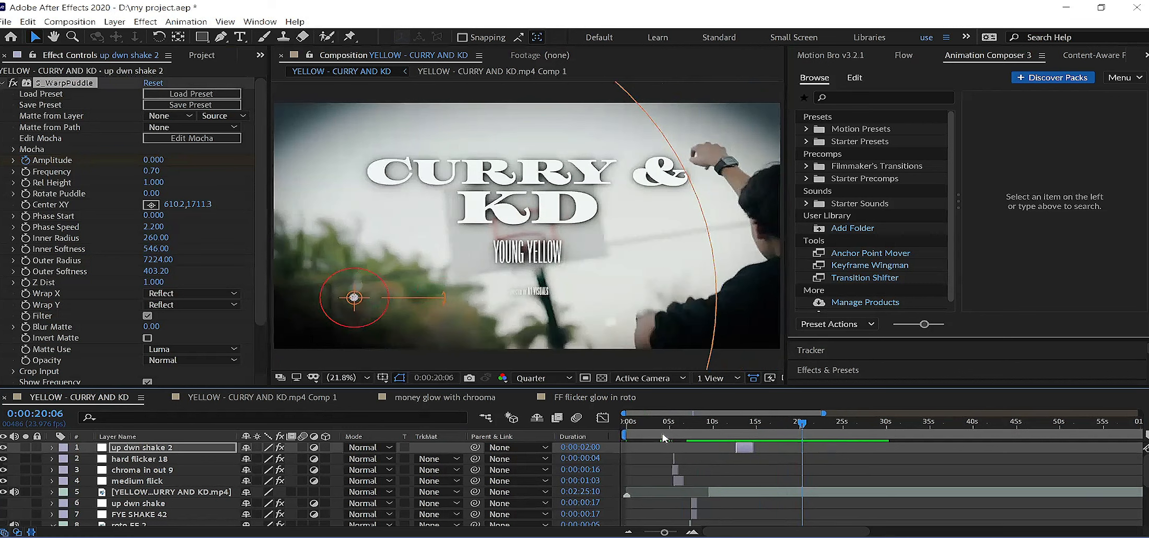
{"action": "left_click", "coordinate": [7, 22]}
{"action": "left_click", "coordinate": [50, 130]}
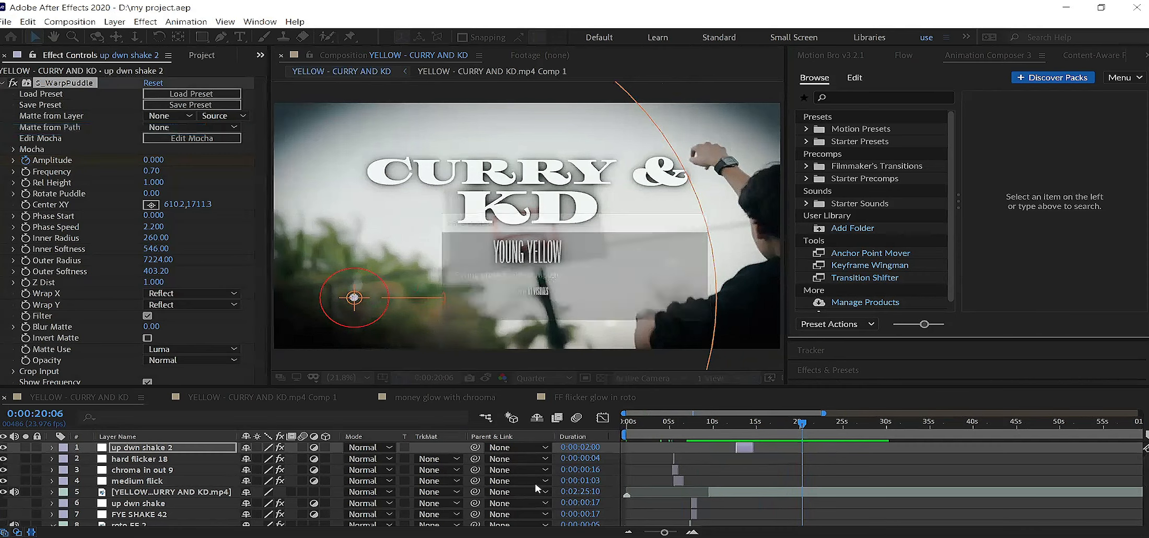
Duplicate the hard flicker 18, chroma in out 9 and medium flick adjustment layers together
{"action": "left_click", "coordinate": [675, 458]}
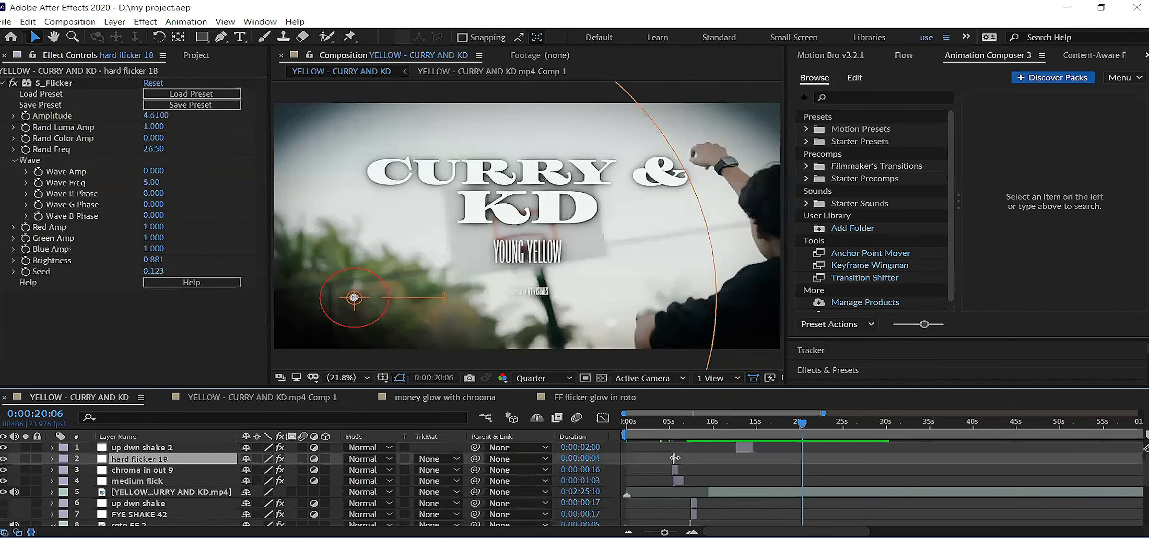
{"action": "left_click", "coordinate": [676, 470], "text": "shift"}
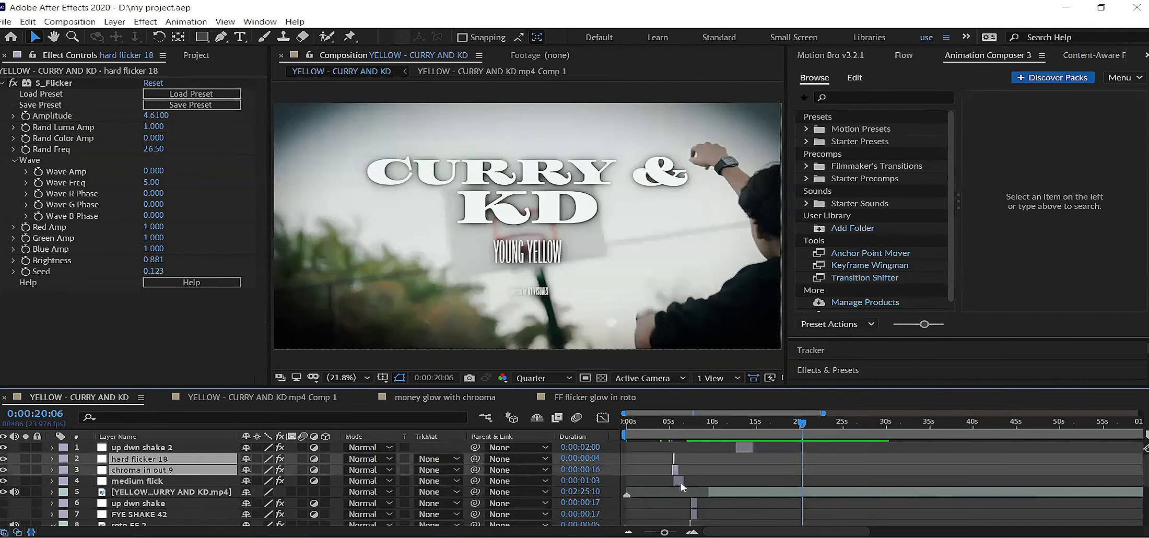
{"action": "left_click", "coordinate": [679, 481], "text": "shift"}
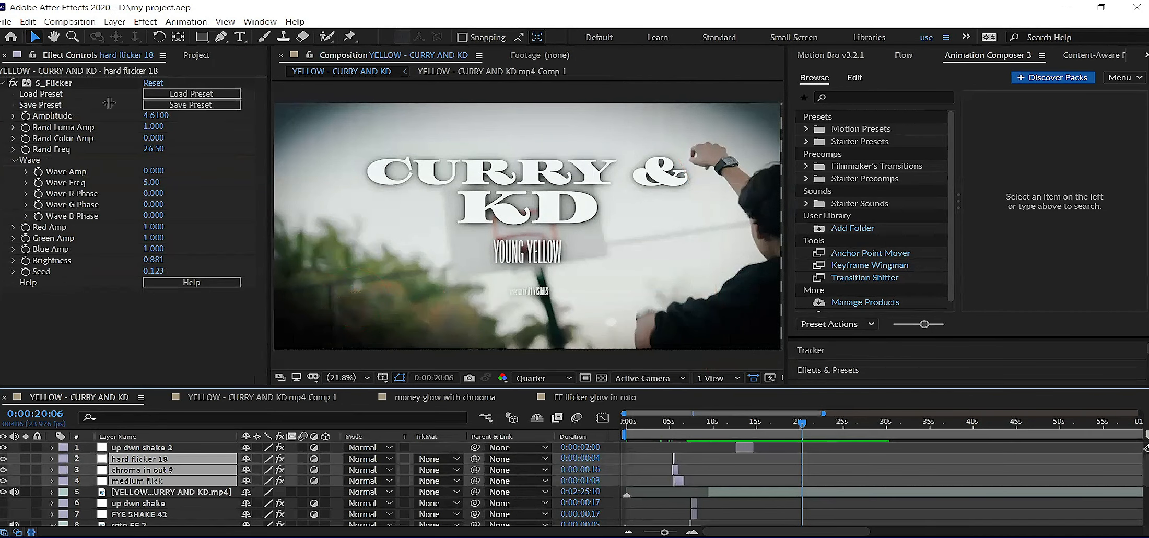
{"action": "left_click", "coordinate": [28, 21]}
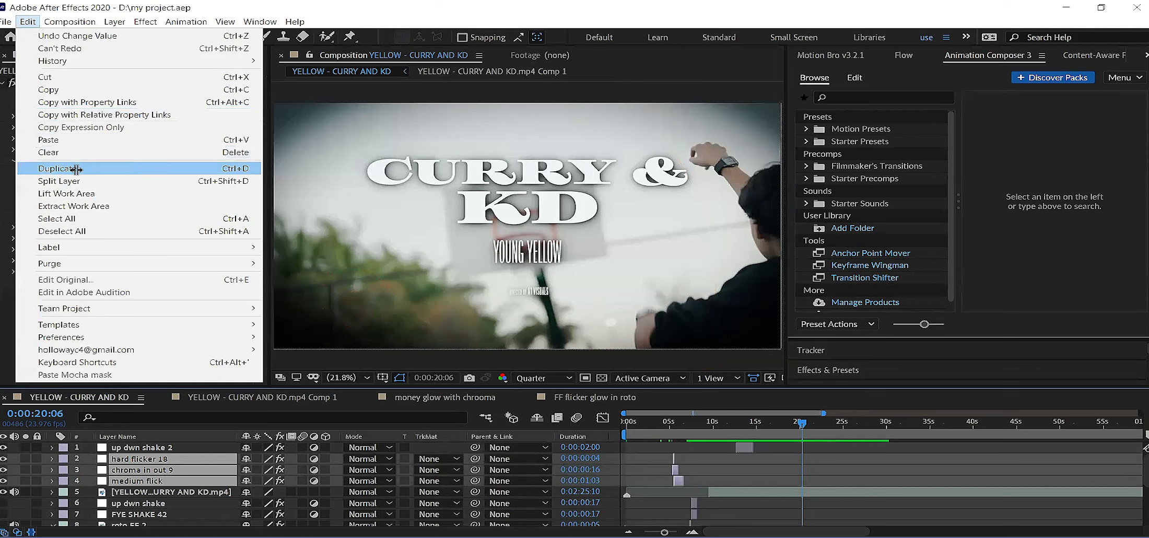
{"action": "left_click", "coordinate": [81, 168]}
Move the three duplicated flicker and chroma layers over the cut from the title shot near 0:00:20:18
{"action": "left_click_drag", "start_coordinate": [665, 532], "coordinate": [671, 532]}
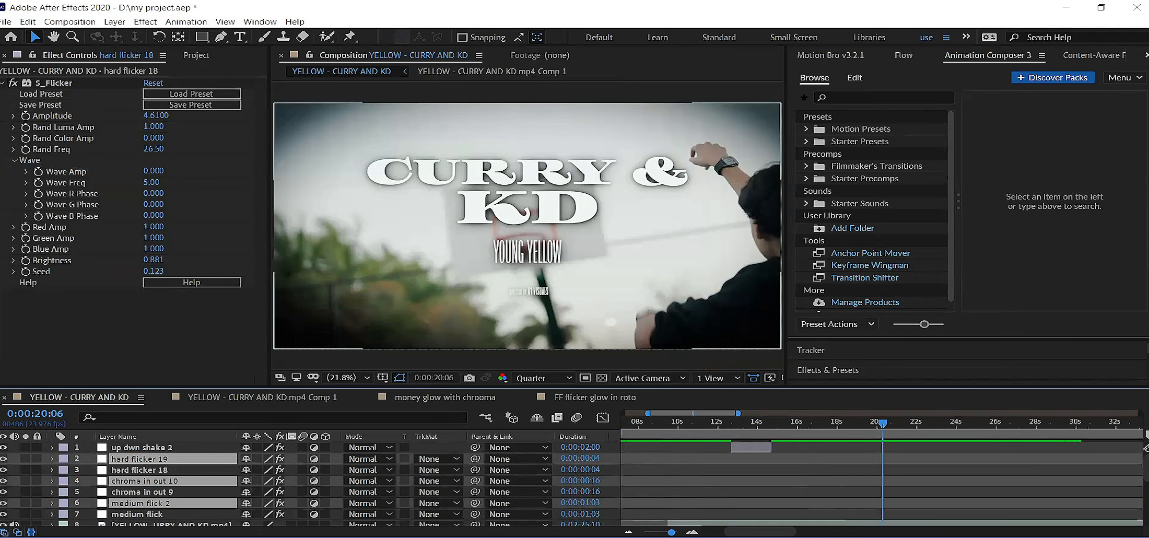
{"action": "left_click_drag", "start_coordinate": [707, 412], "coordinate": [697, 412]}
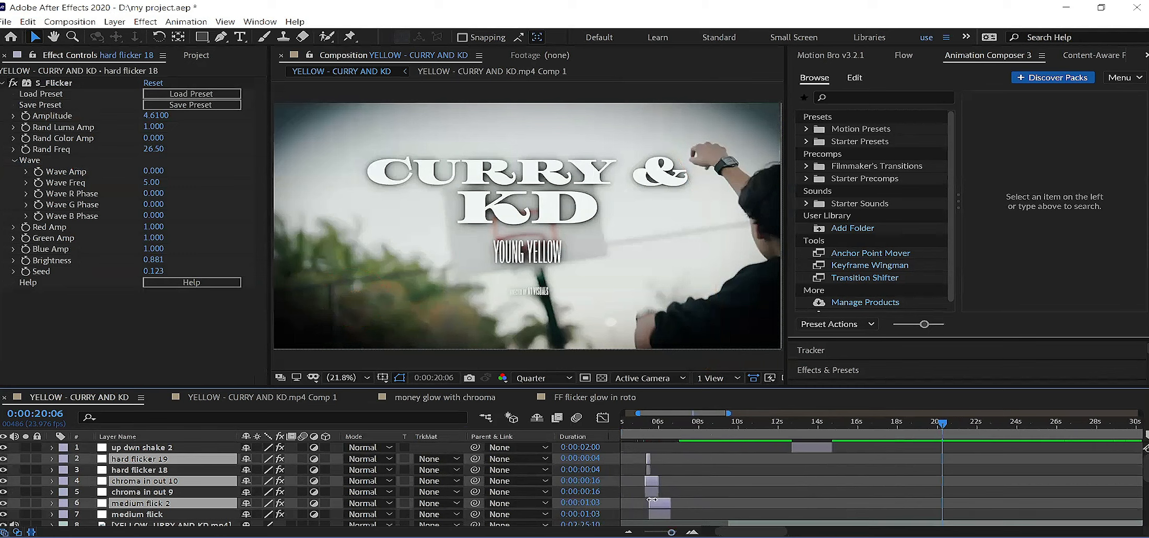
{"action": "left_click_drag", "start_coordinate": [660, 506], "coordinate": [950, 499]}
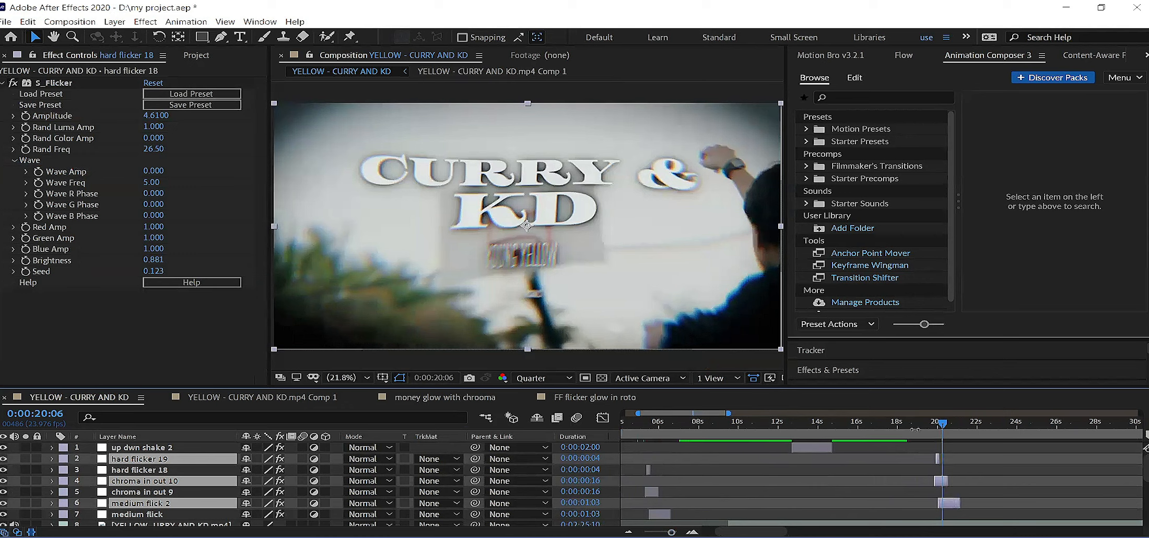
{"action": "left_click_drag", "start_coordinate": [934, 423], "coordinate": [952, 424]}
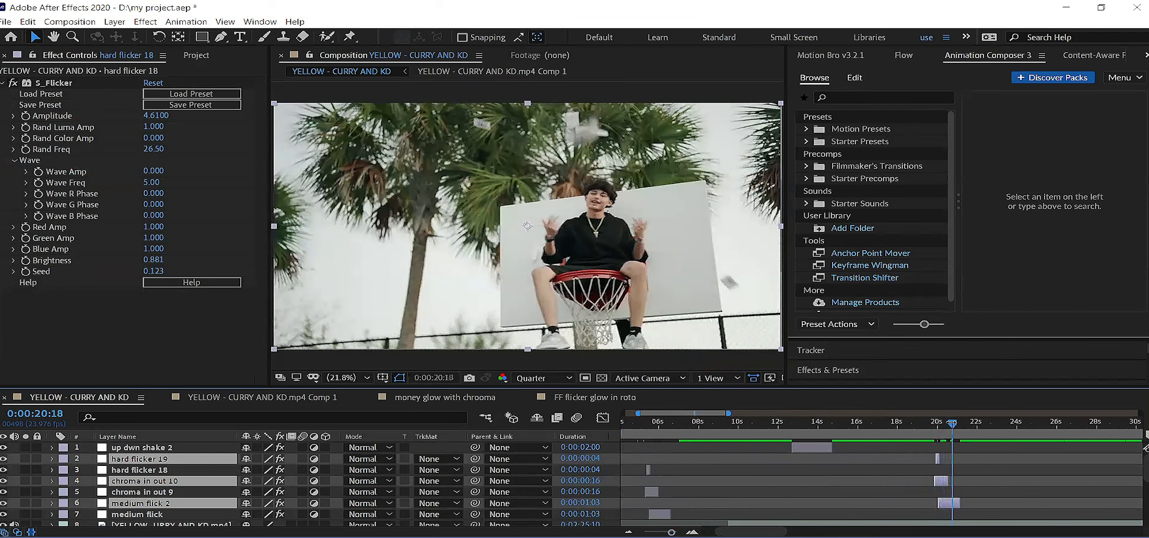
{"action": "left_click_drag", "start_coordinate": [949, 503], "coordinate": [962, 507]}
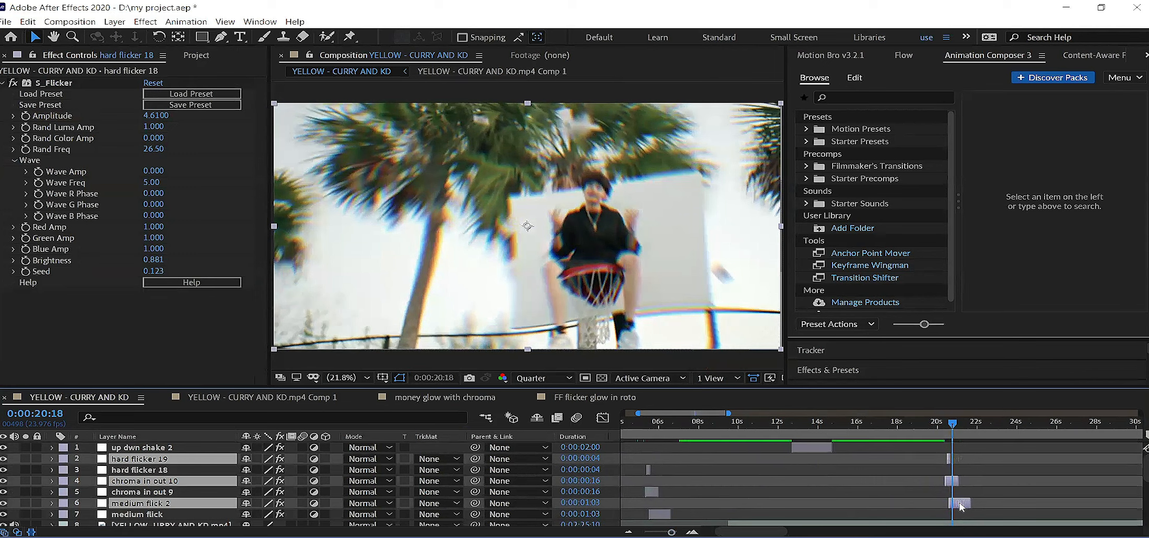
Preview the duplicated effects over the title cut, nudge the three layers slightly later, and preview again
{"action": "left_click", "coordinate": [944, 431]}
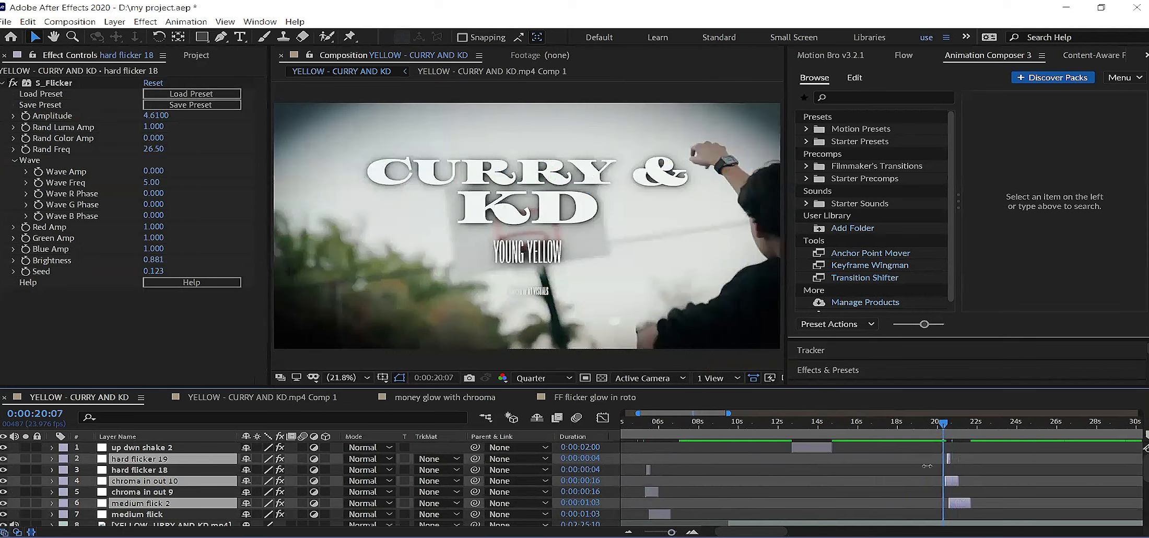
{"action": "key", "text": "space"}
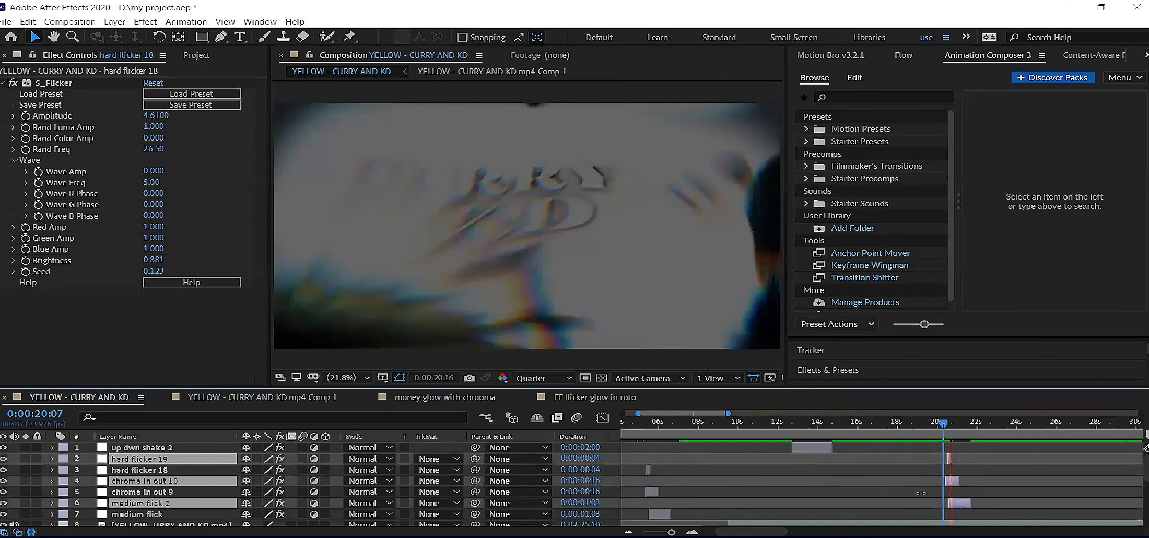
{"action": "key", "text": "space"}
{"action": "left_click_drag", "start_coordinate": [961, 505], "coordinate": [963, 505]}
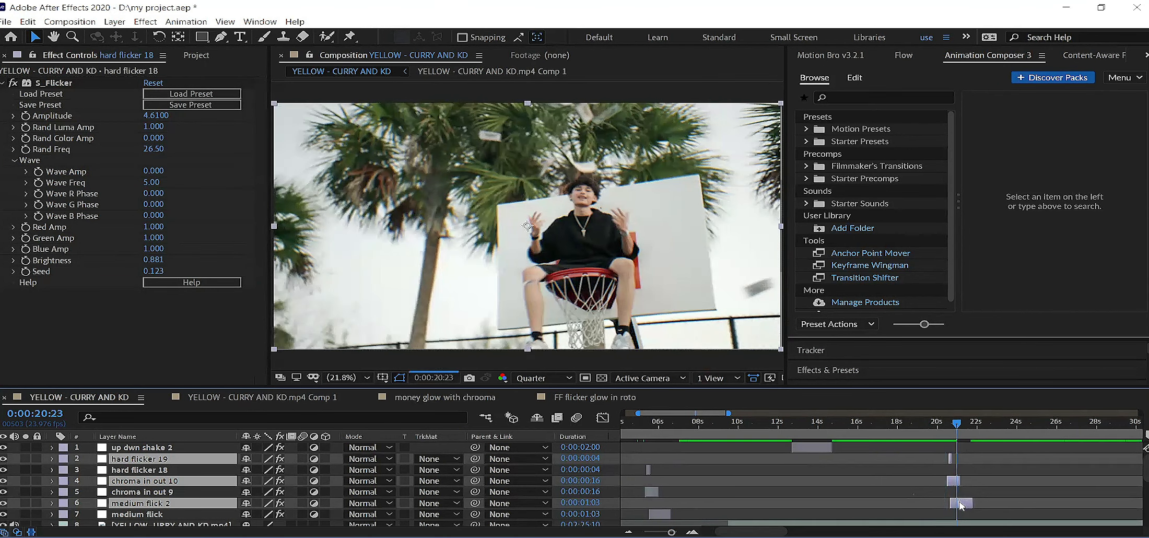
{"action": "left_click", "coordinate": [944, 433]}
{"action": "key", "text": "space"}
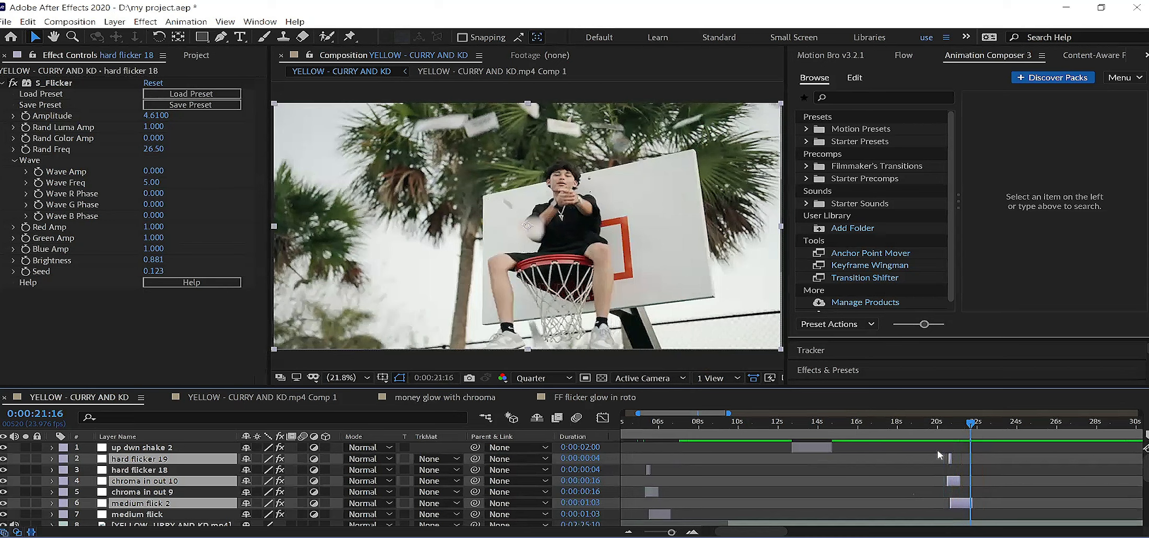
Deselect the duplicated layers and save the project
{"action": "left_click", "coordinate": [939, 455]}
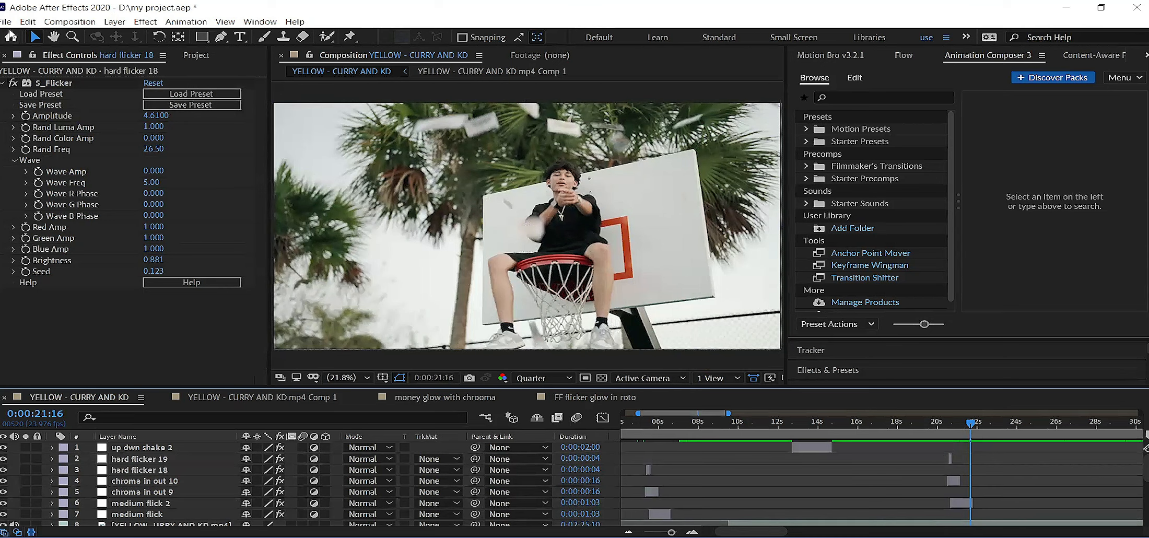
{"action": "left_click", "coordinate": [6, 21]}
{"action": "left_click", "coordinate": [21, 129]}
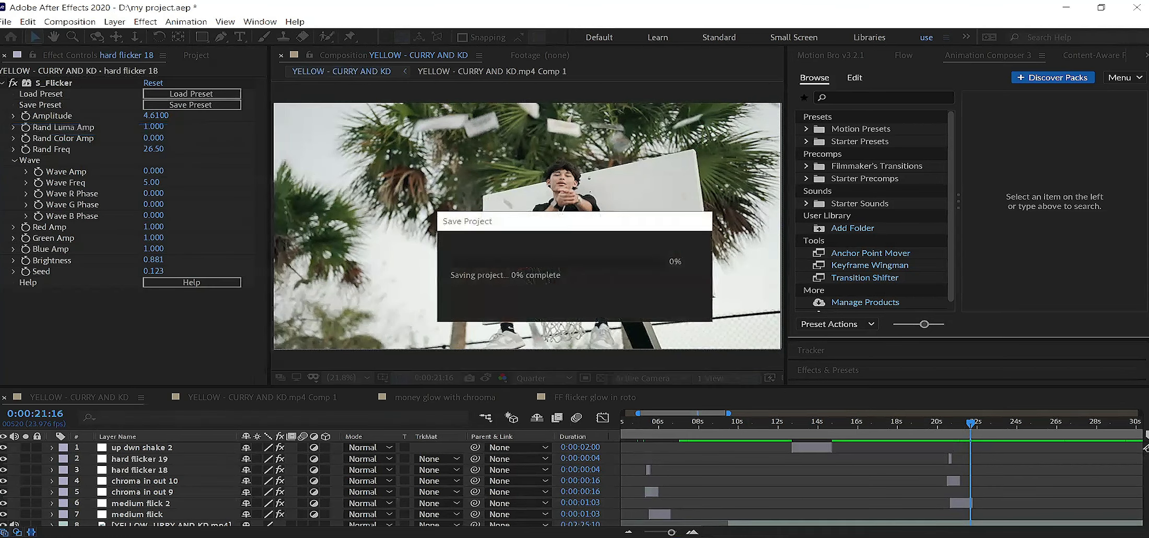
Split the YELLOW - CURRY AND KD.mp4 layer at the cut at 0:00:32:15 and move the current time to 0:00:31:05
{"action": "left_click_drag", "start_coordinate": [728, 413], "coordinate": [833, 413]}
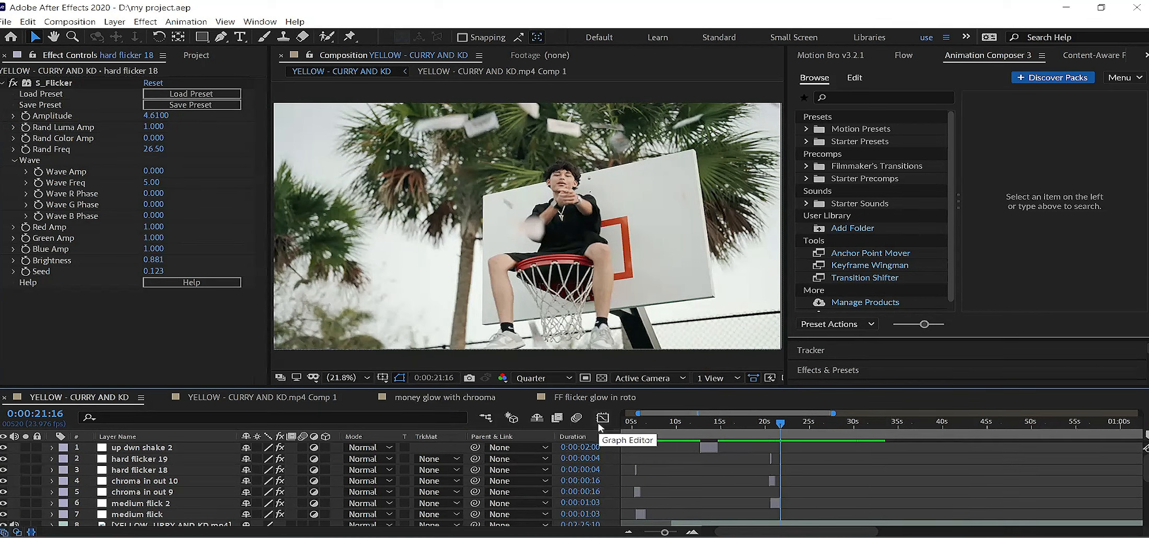
{"action": "left_click_drag", "start_coordinate": [801, 416], "coordinate": [823, 429]}
{"action": "scroll", "coordinate": [841, 450], "scroll_direction": "down", "scroll_amount": 3}
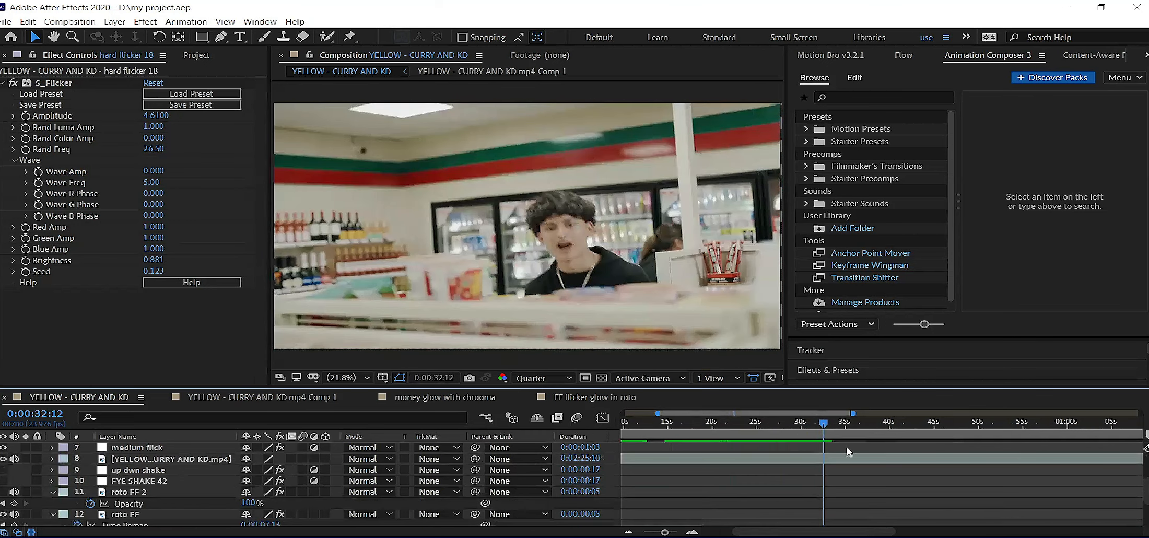
{"action": "left_click", "coordinate": [850, 464]}
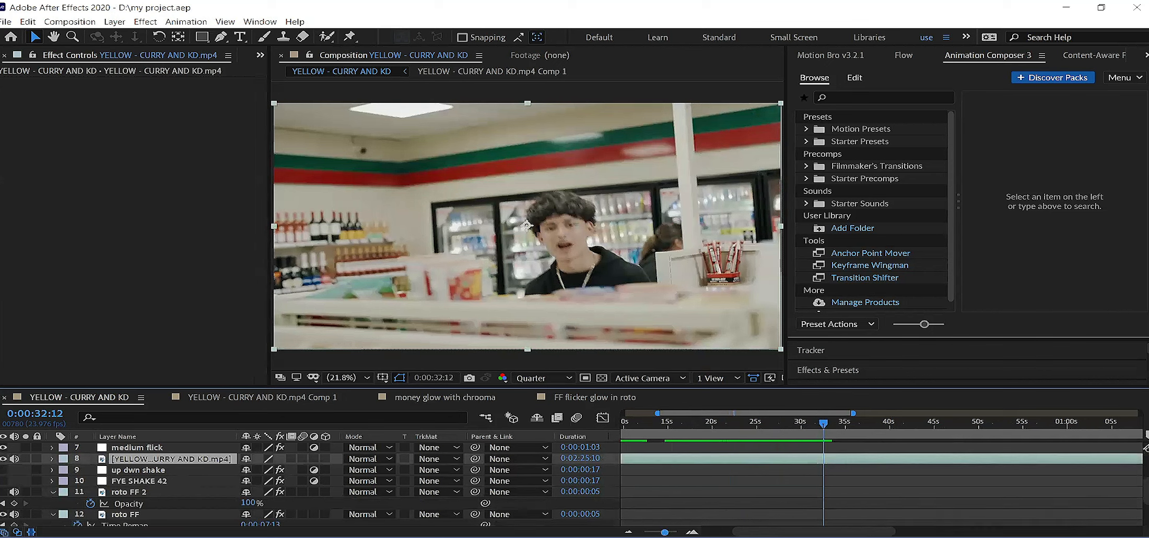
{"action": "left_click_drag", "start_coordinate": [664, 533], "coordinate": [672, 532]}
{"action": "mouse_move", "coordinate": [883, 424]}
{"action": "left_mouse_down"}
{"action": "mouse_move", "coordinate": [900, 425]}
{"action": "mouse_move", "coordinate": [887, 432]}
{"action": "left_mouse_up"}
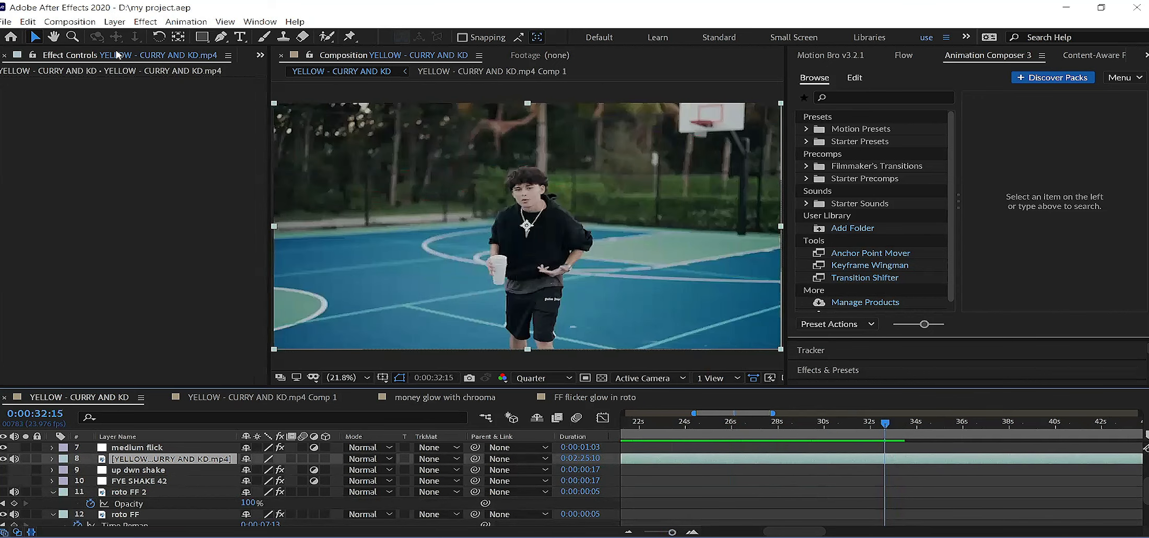
{"action": "left_click", "coordinate": [27, 21]}
{"action": "left_click", "coordinate": [115, 189]}
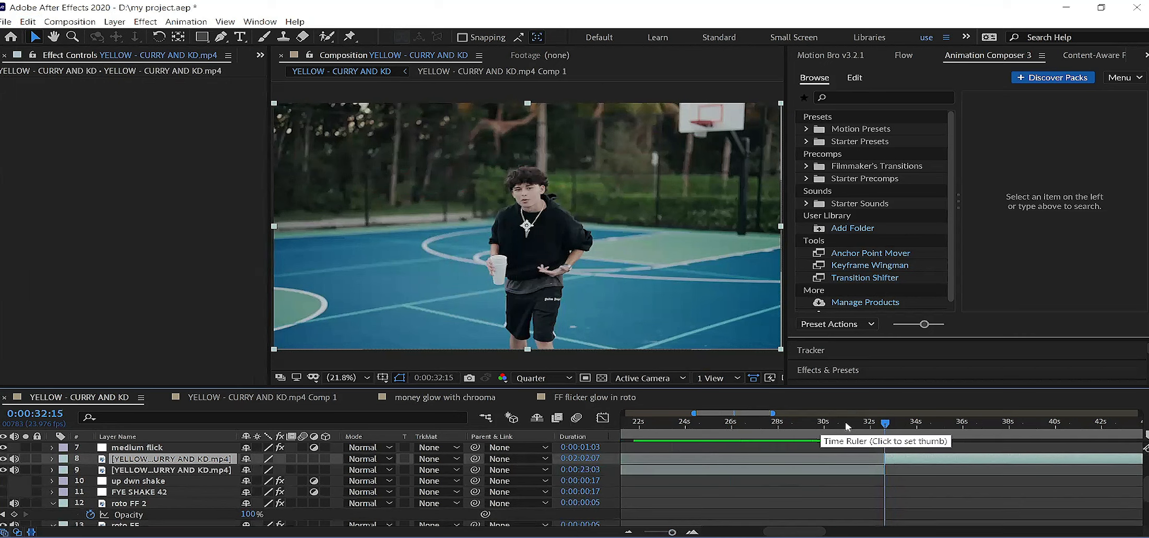
{"action": "left_click_drag", "start_coordinate": [886, 423], "coordinate": [852, 428]}
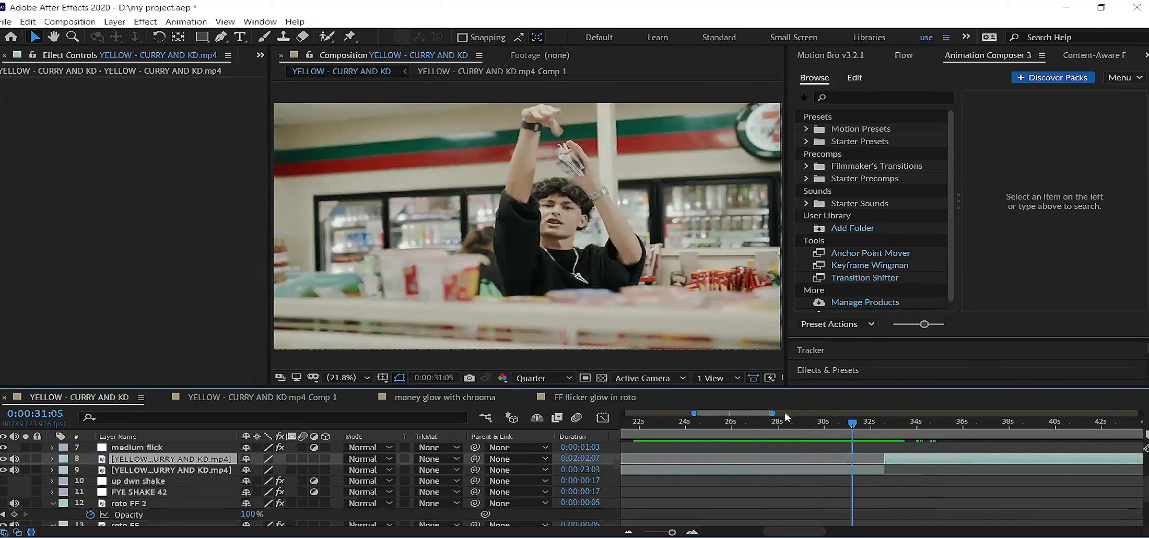
Review the store footage just before the cut and leave the current time at 0:00:31:11
{"action": "left_click", "coordinate": [863, 427]}
{"action": "left_click_drag", "start_coordinate": [862, 428], "coordinate": [866, 426]}
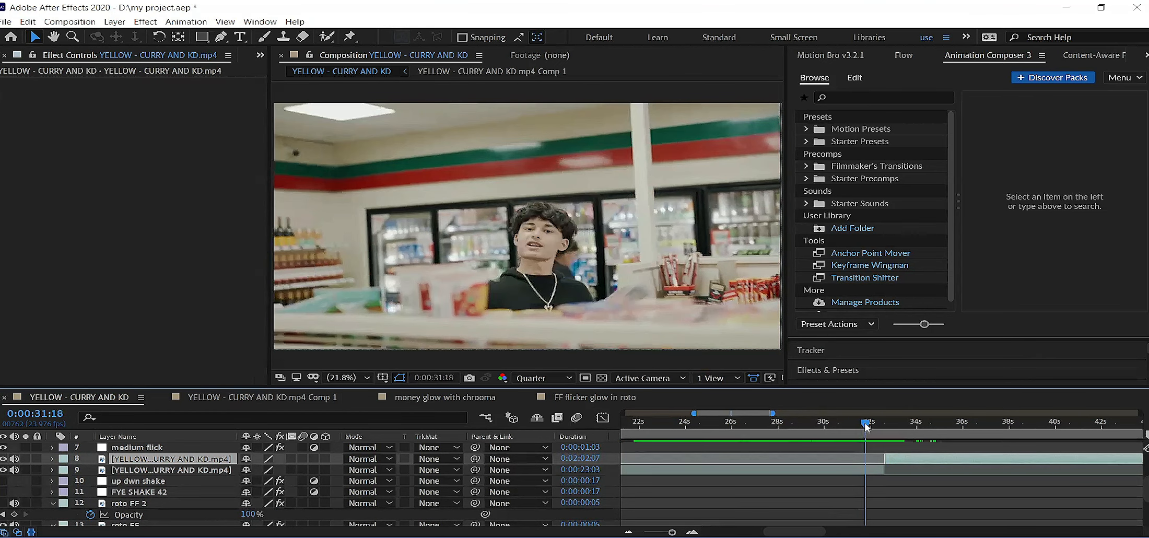
{"action": "mouse_move", "coordinate": [866, 427]}
{"action": "left_mouse_down"}
{"action": "mouse_move", "coordinate": [884, 427]}
{"action": "mouse_move", "coordinate": [858, 428]}
{"action": "left_mouse_up"}
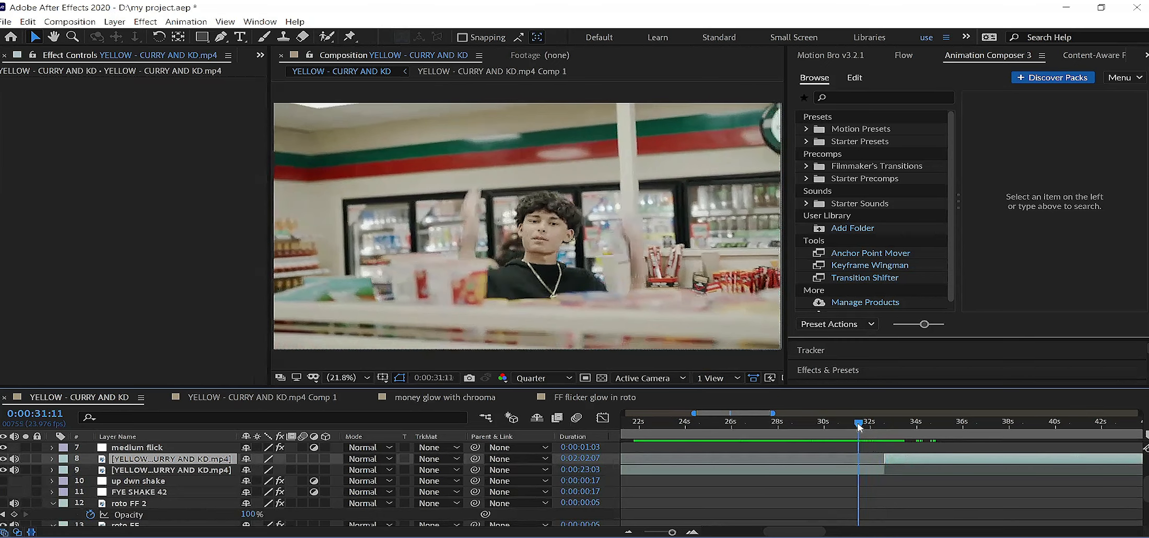
Bring up the project items and collapse the FF flicker glow in roto lowski.aep folder
{"action": "left_click", "coordinate": [260, 56]}
{"action": "left_click", "coordinate": [267, 87]}
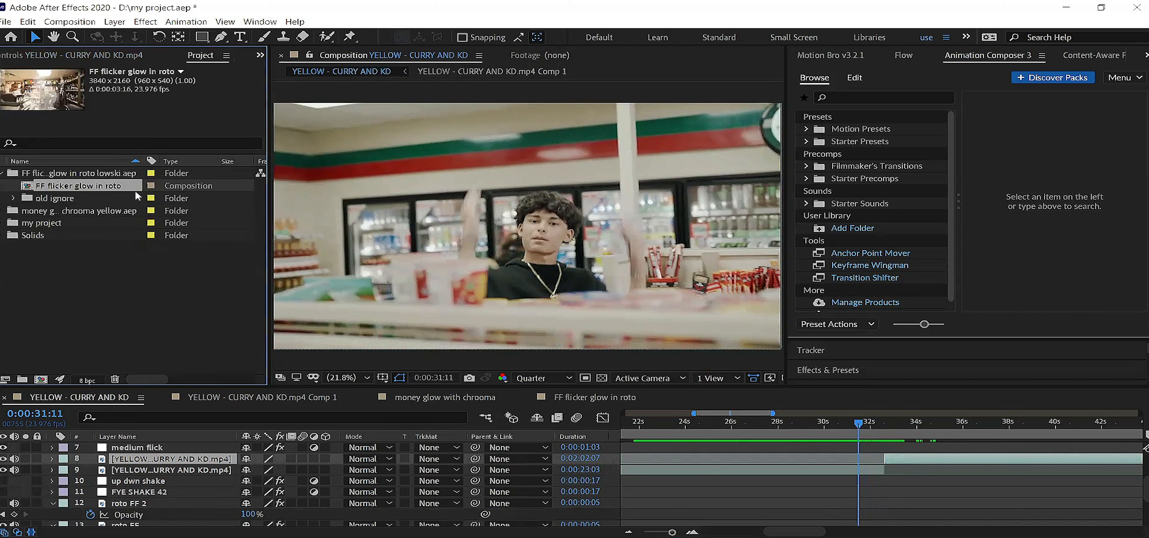
{"action": "left_click", "coordinate": [3, 173]}
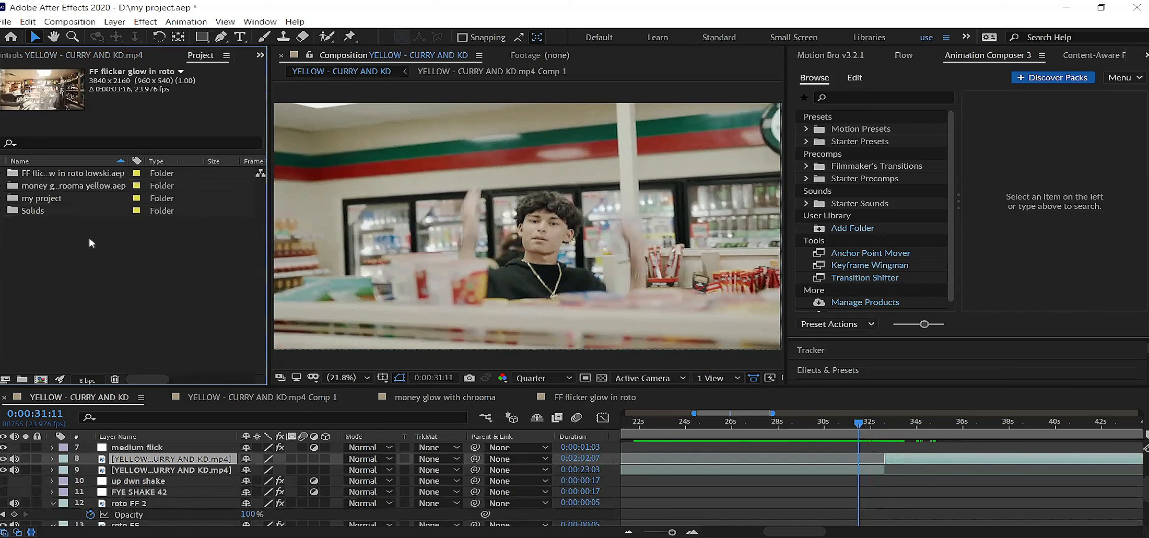
{"action": "right_click", "coordinate": [101, 275]}
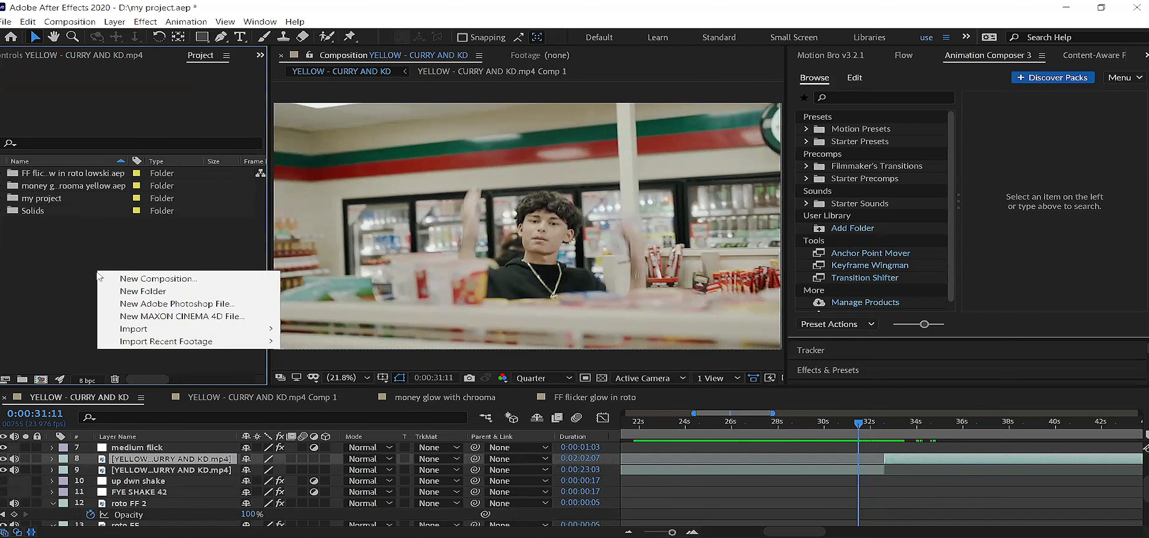
Import the Maar x Fxce Slides and Glows project from its folder within TRANSITIONS FX TEMPS of DonebyD Templates Presets Pack 2025
{"action": "left_click", "coordinate": [3, 23]}
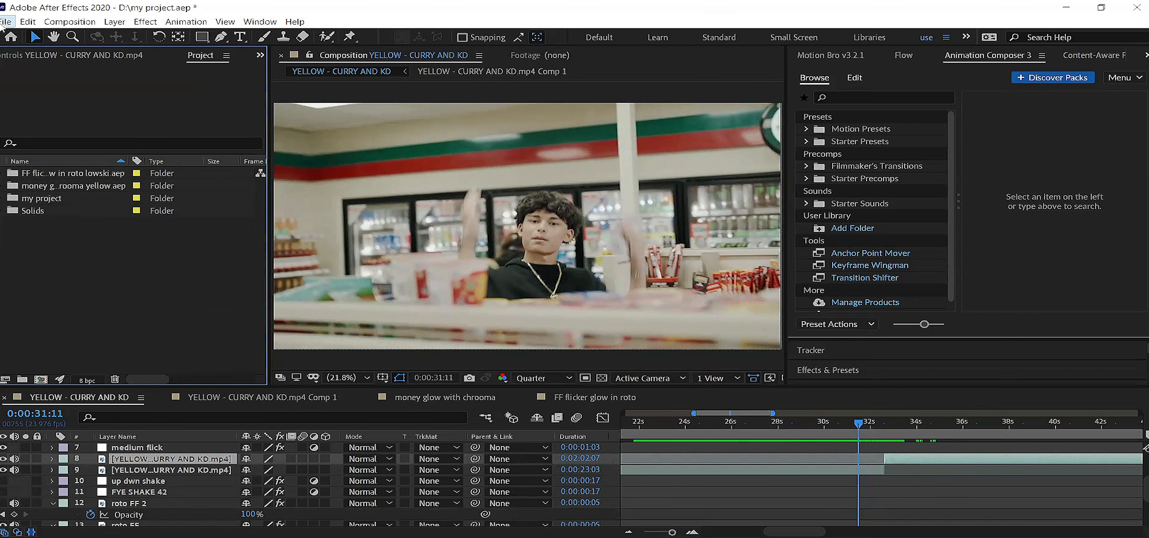
{"action": "mouse_move", "coordinate": [190, 183]}
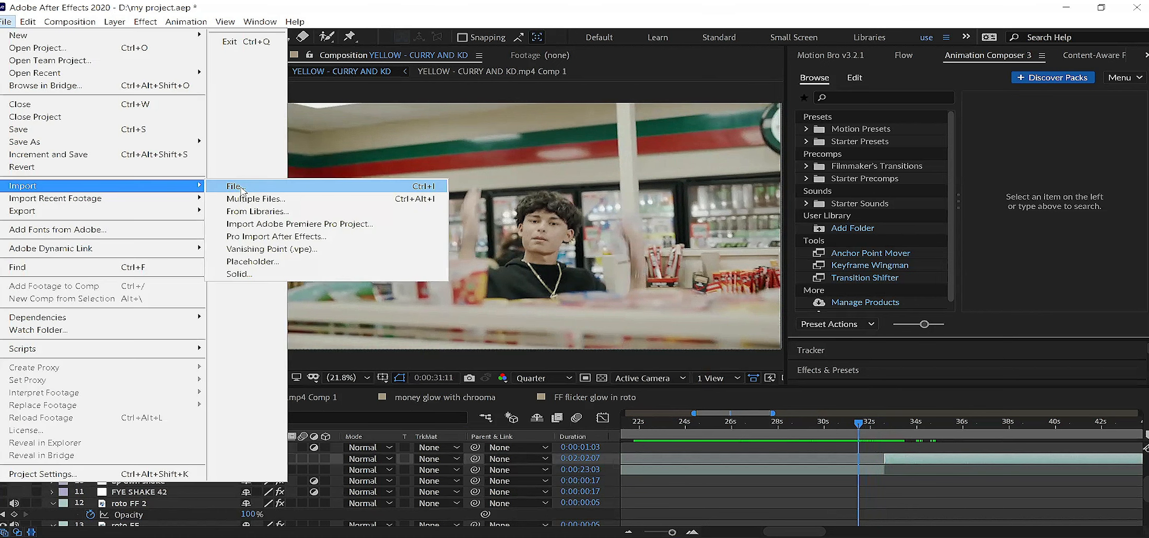
{"action": "left_click", "coordinate": [241, 187]}
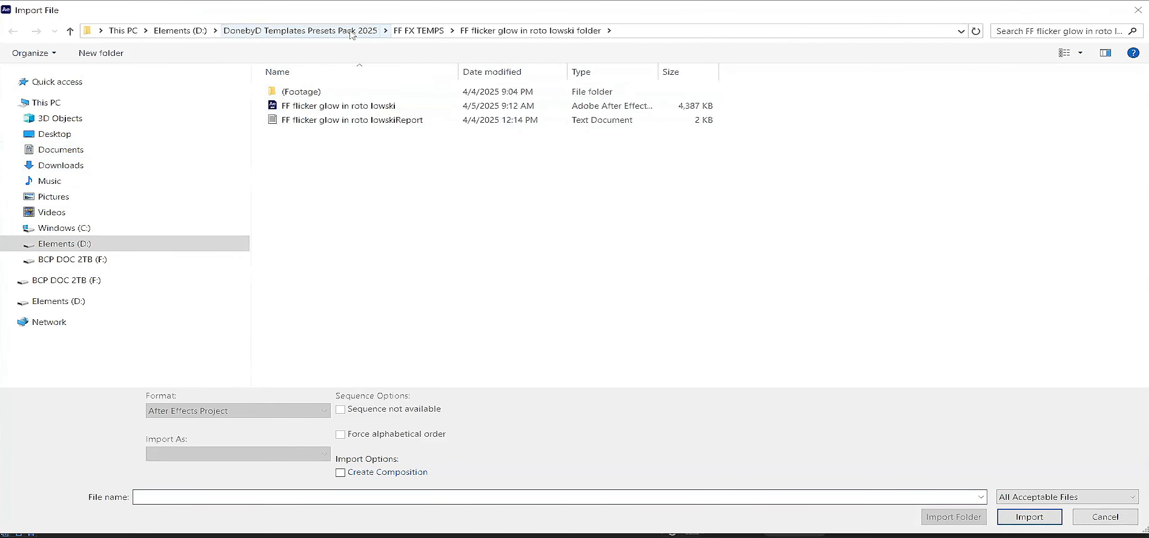
{"action": "left_click", "coordinate": [300, 30]}
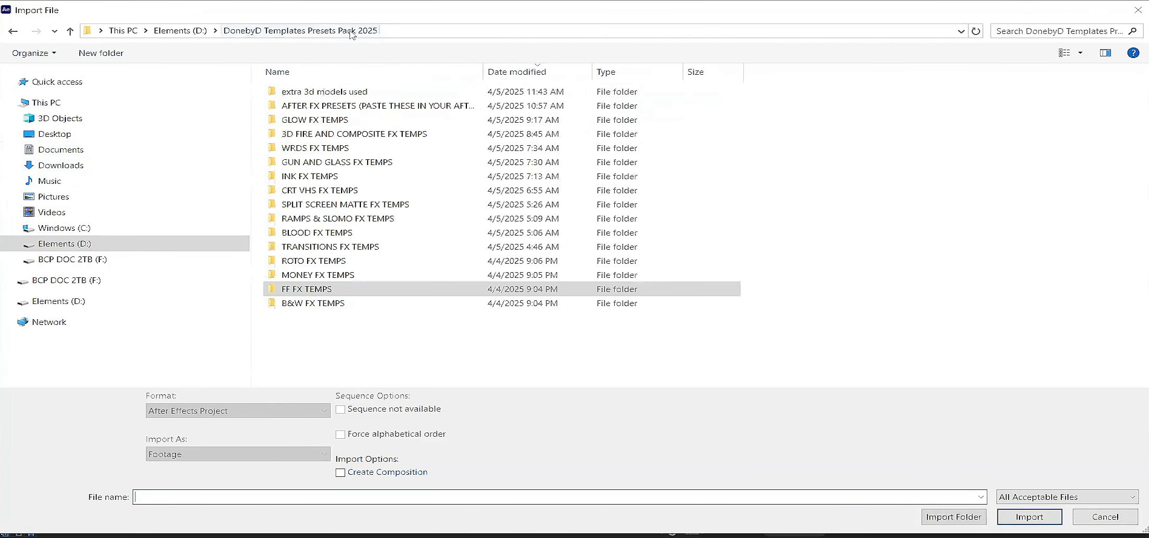
{"action": "double_click", "coordinate": [375, 247]}
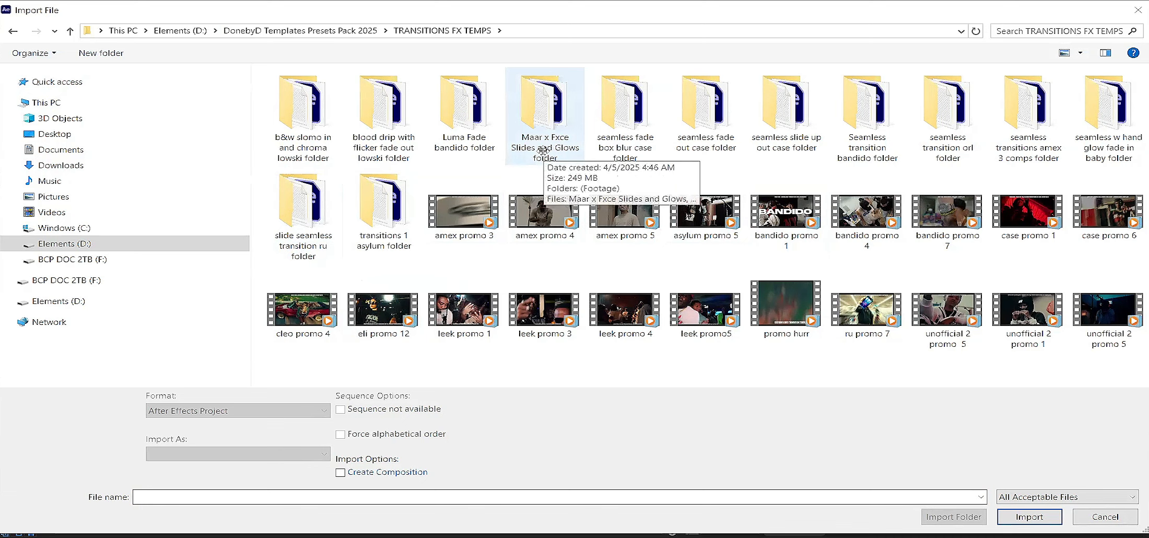
{"action": "double_click", "coordinate": [539, 124]}
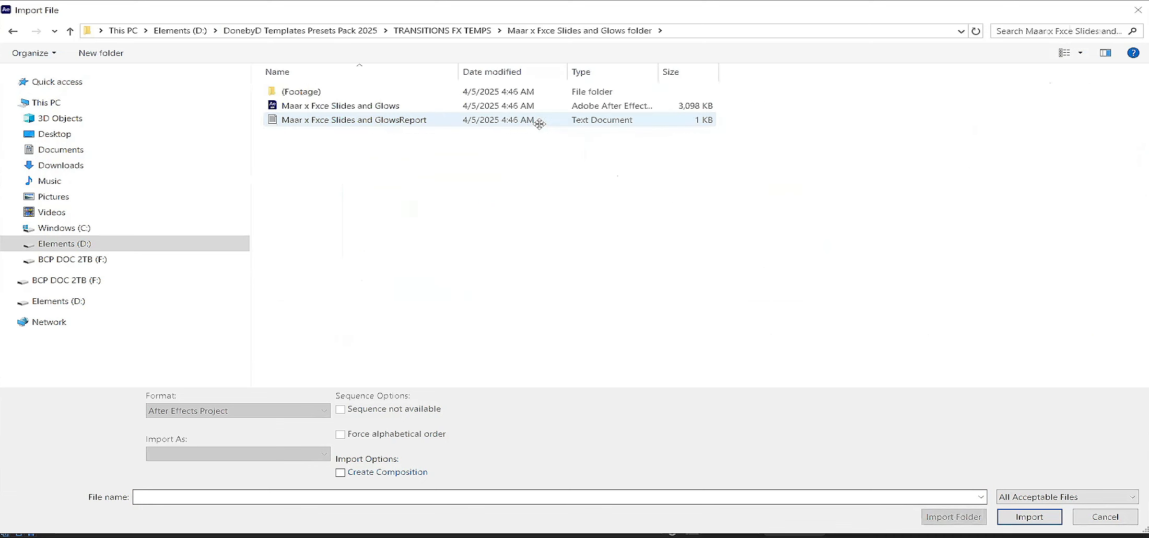
{"action": "left_click", "coordinate": [333, 107]}
{"action": "double_click", "coordinate": [332, 107]}
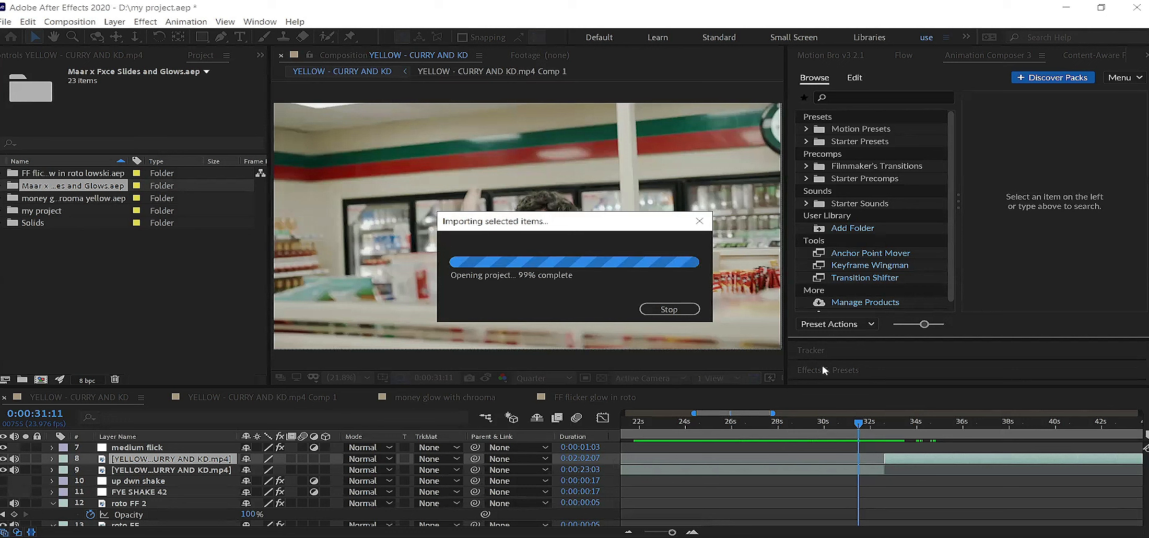
Open the Maar x Fxce Slides and Glows composition from its imported folder and preview it from the start
{"action": "left_click", "coordinate": [2, 186]}
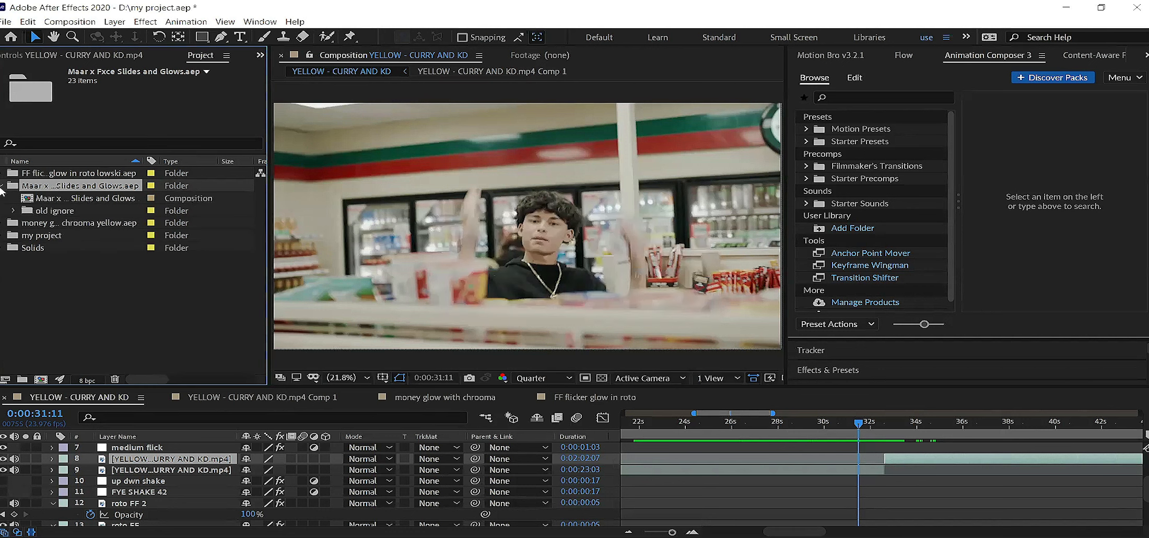
{"action": "double_click", "coordinate": [67, 199]}
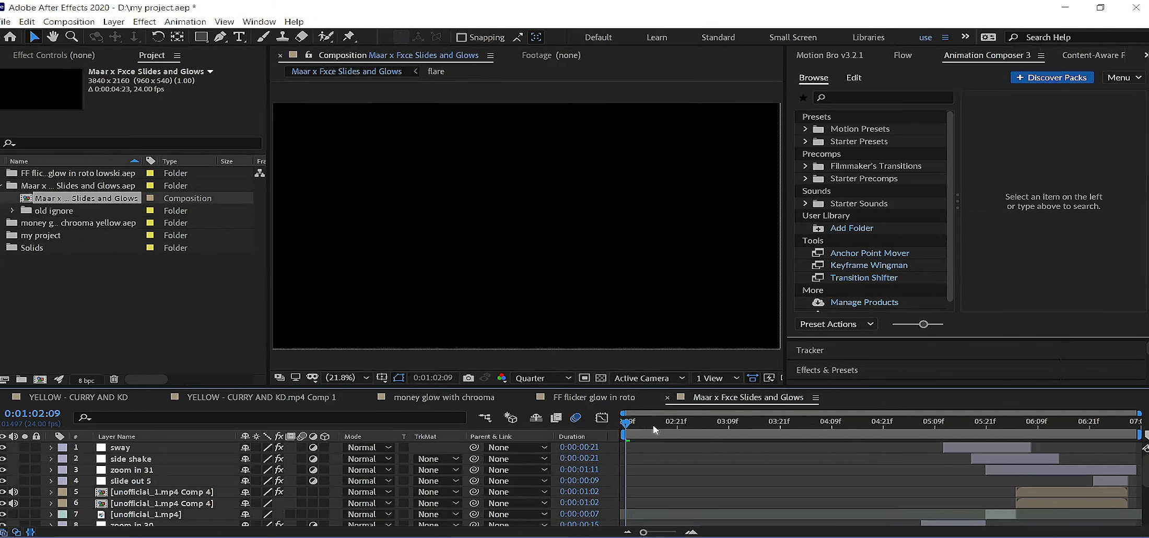
{"action": "key", "text": "space"}
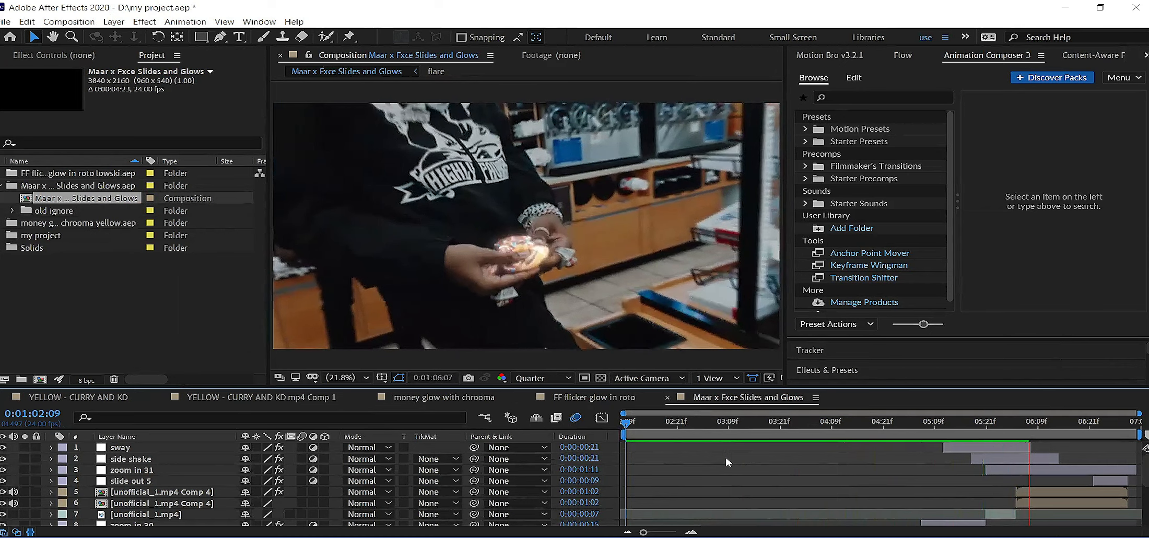
{"action": "left_click", "coordinate": [626, 425]}
{"action": "key", "text": "space"}
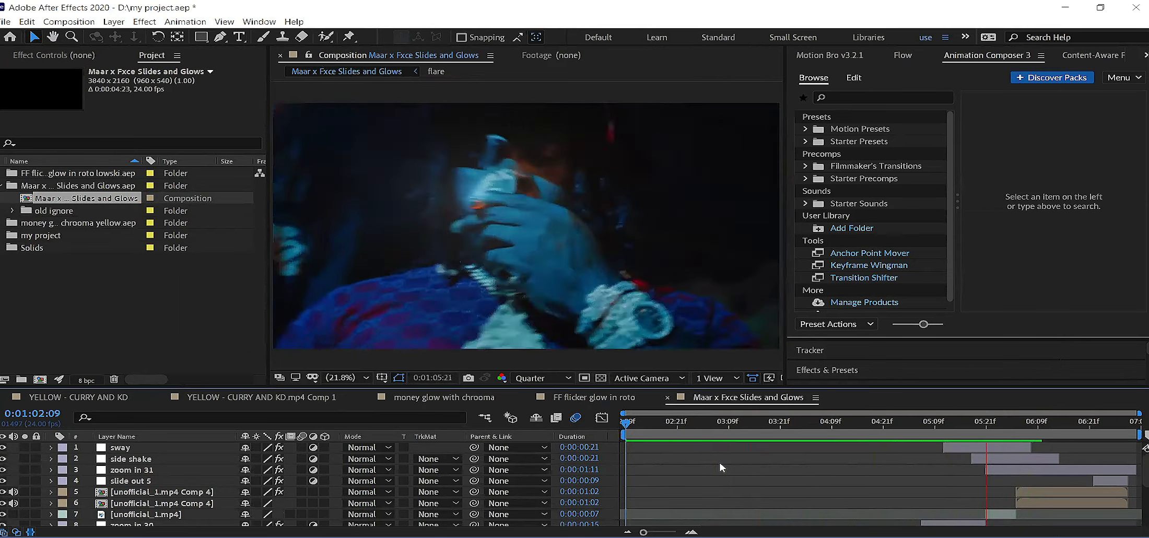
{"action": "key", "text": "space"}
Scrub through the Maar x Fxce Slides and Glows composition and look over its transition adjustment layers
{"action": "left_click_drag", "start_coordinate": [928, 425], "coordinate": [966, 451]}
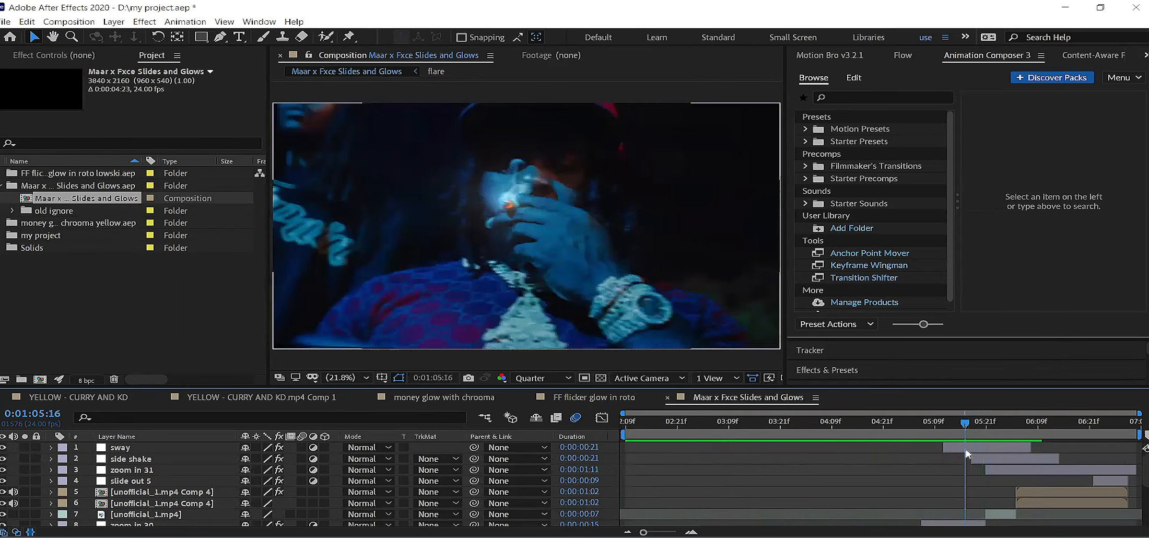
{"action": "scroll", "coordinate": [966, 453], "scroll_direction": "down", "scroll_amount": 1}
{"action": "scroll", "coordinate": [965, 455], "scroll_direction": "down", "scroll_amount": 2}
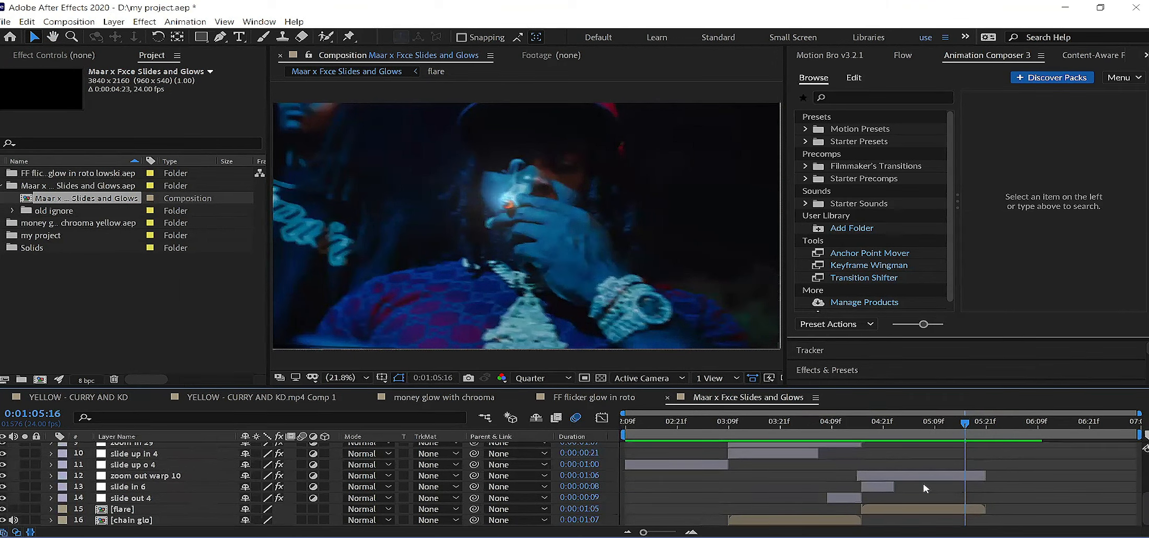
{"action": "mouse_move", "coordinate": [702, 435]}
{"action": "left_mouse_down"}
{"action": "mouse_move", "coordinate": [750, 428]}
{"action": "mouse_move", "coordinate": [707, 428]}
{"action": "left_mouse_up"}
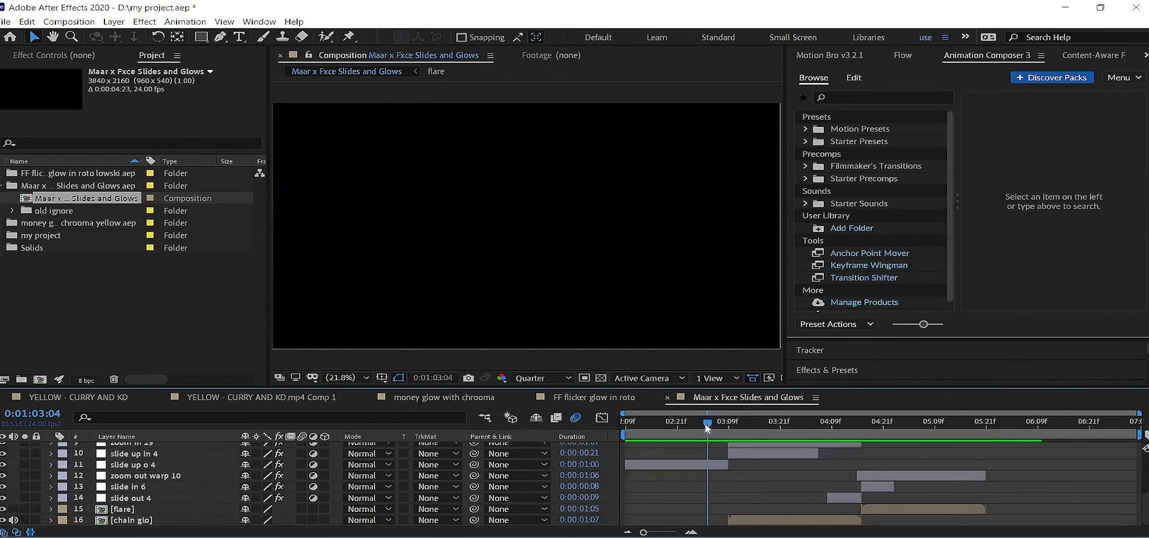
Examine where the slide up o 4 and slide up in 4 layers meet by scrubbing across their transition
{"action": "left_click", "coordinate": [121, 466]}
{"action": "mouse_move", "coordinate": [626, 426]}
{"action": "left_mouse_down"}
{"action": "mouse_move", "coordinate": [812, 432]}
{"action": "mouse_move", "coordinate": [628, 424]}
{"action": "left_mouse_up"}
{"action": "scroll", "coordinate": [716, 489], "scroll_direction": "up", "scroll_amount": 1}
{"action": "scroll", "coordinate": [719, 489], "scroll_direction": "down", "scroll_amount": 1}
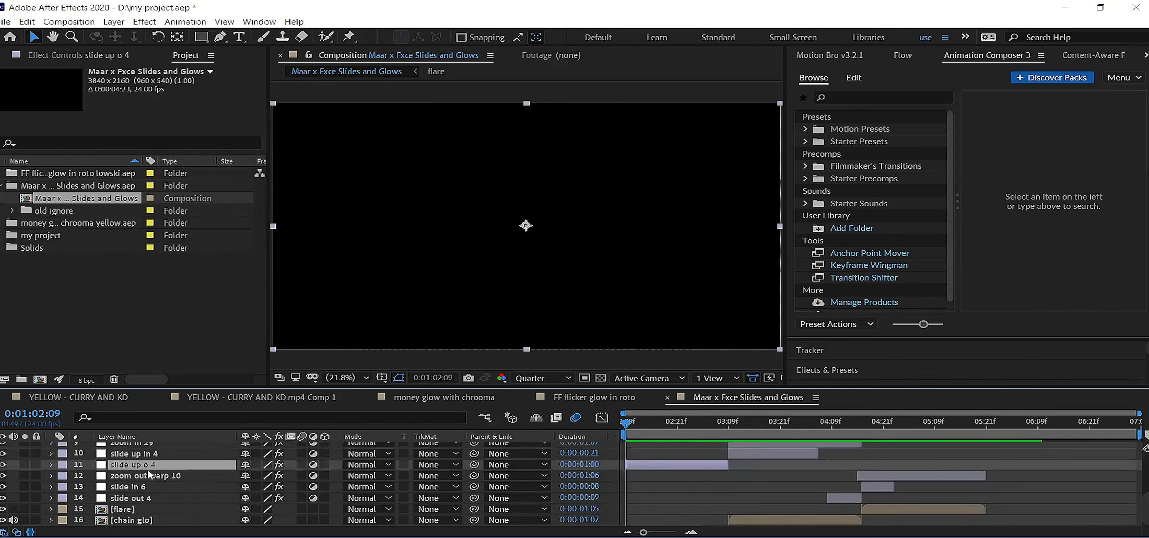
{"action": "left_click_drag", "start_coordinate": [646, 431], "coordinate": [774, 434]}
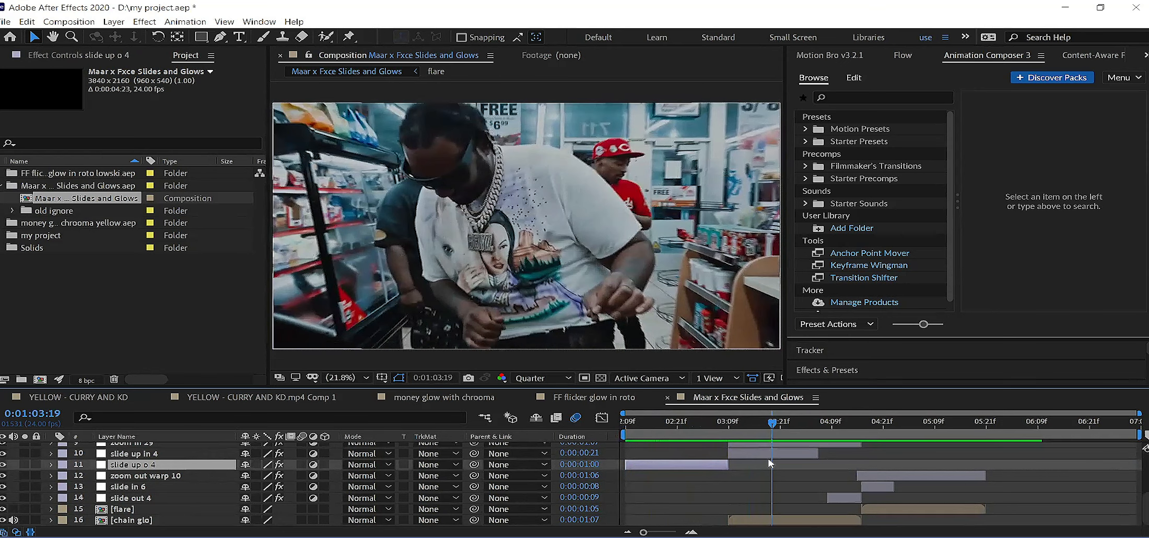
{"action": "left_click", "coordinate": [773, 454]}
{"action": "left_click_drag", "start_coordinate": [634, 426], "coordinate": [626, 426]}
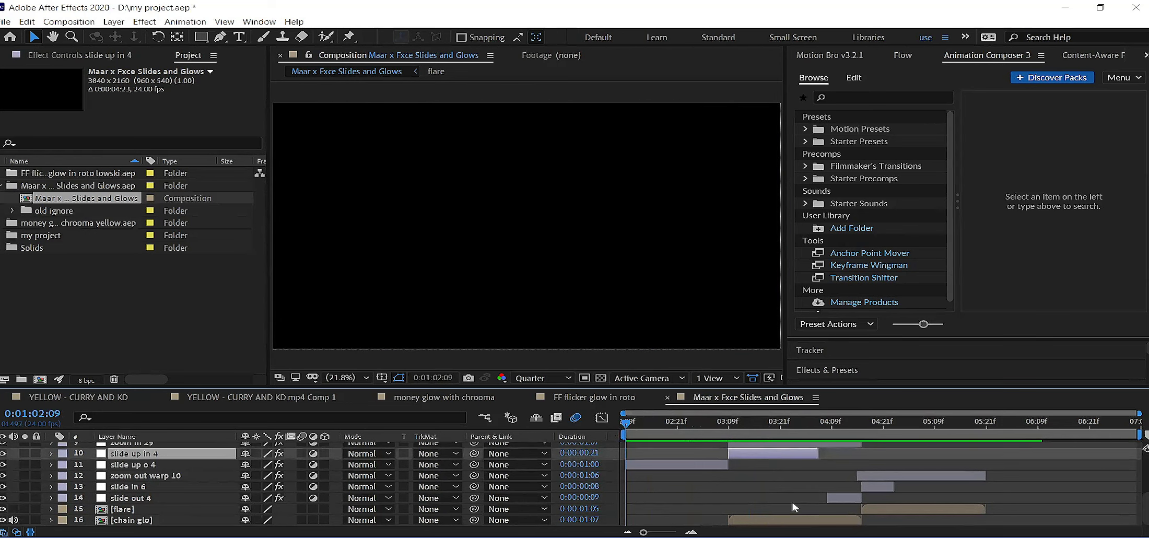
{"action": "scroll", "coordinate": [793, 507], "scroll_direction": "up", "scroll_amount": 1}
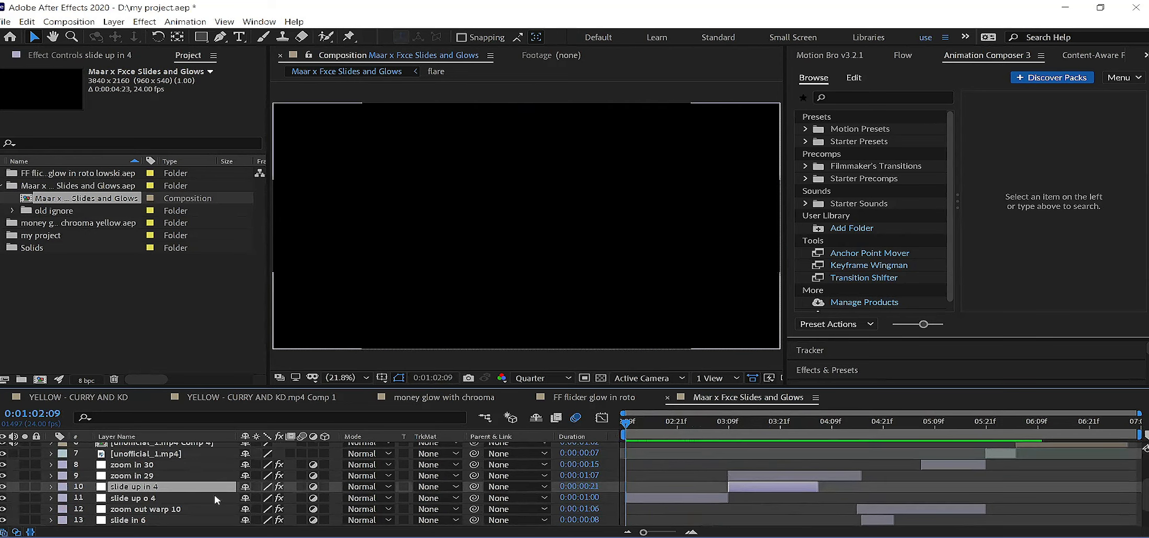
{"action": "scroll", "coordinate": [756, 479], "scroll_direction": "down", "scroll_amount": 1}
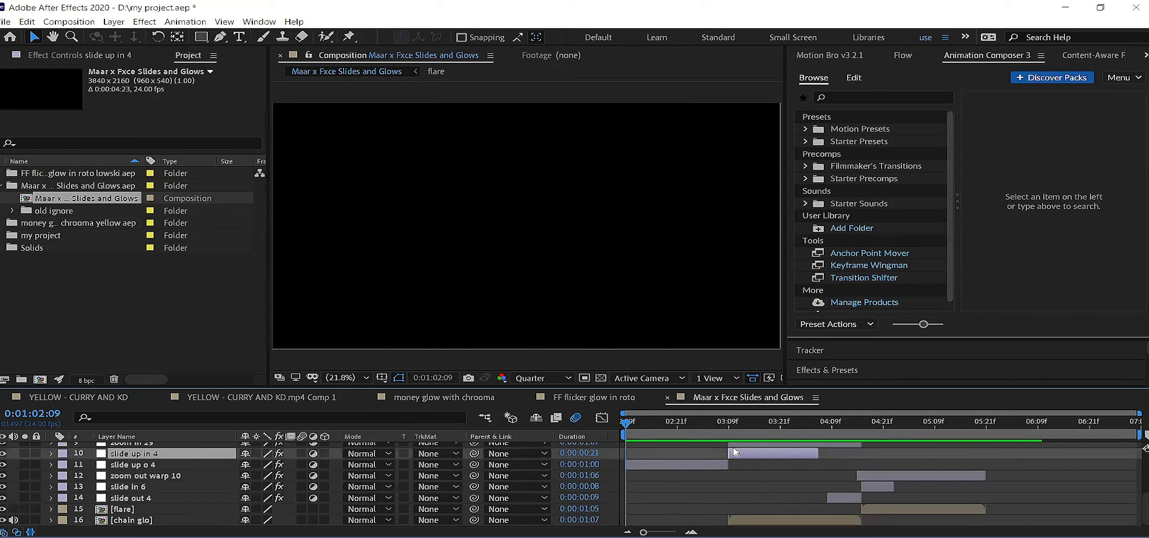
{"action": "scroll", "coordinate": [744, 451], "scroll_direction": "up", "scroll_amount": 1}
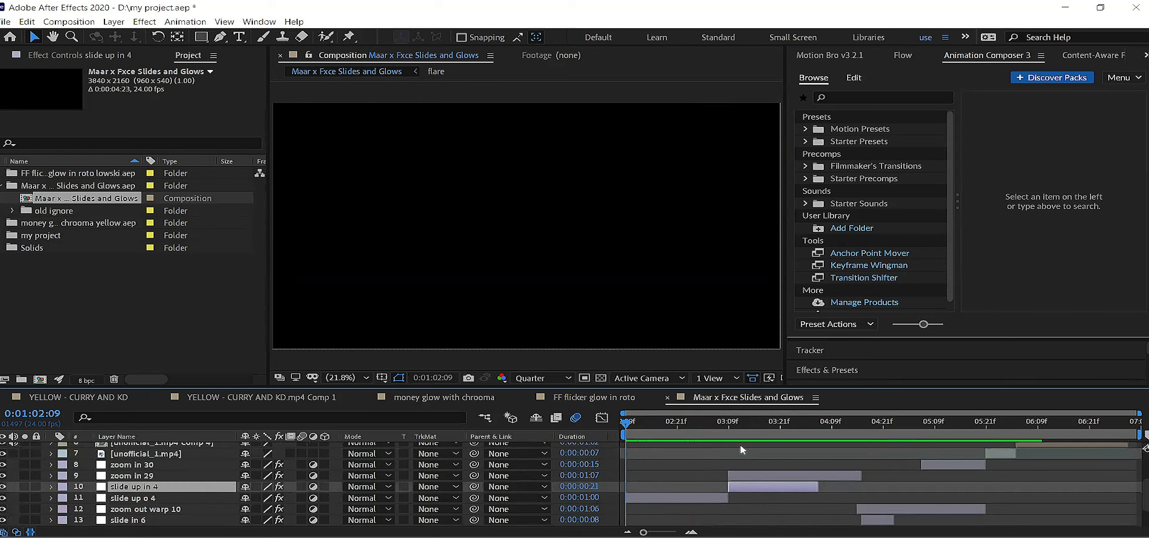
{"action": "left_click", "coordinate": [753, 476]}
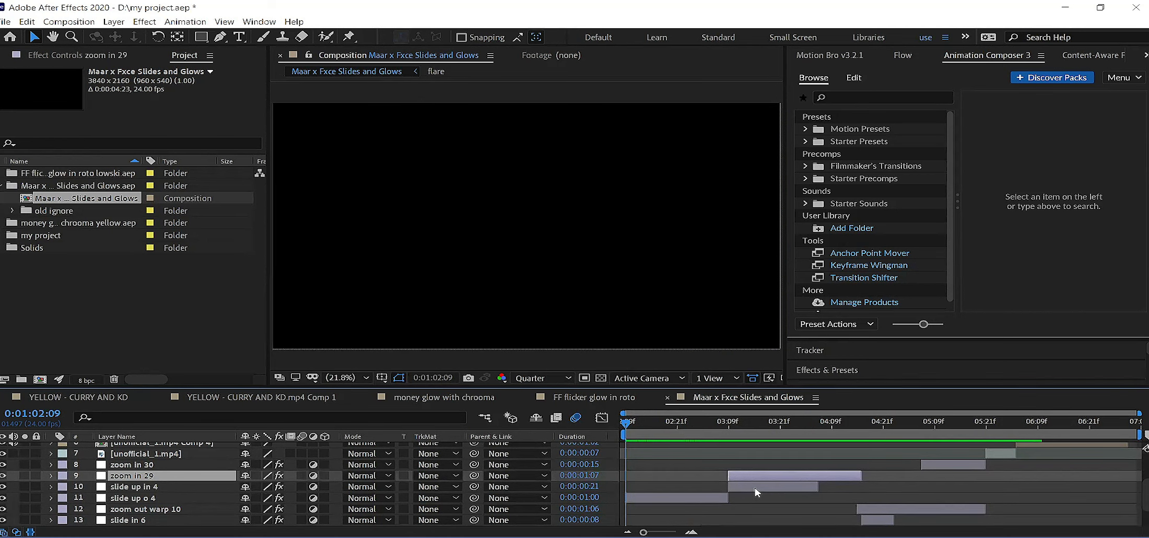
{"action": "left_click", "coordinate": [755, 489], "text": "shift"}
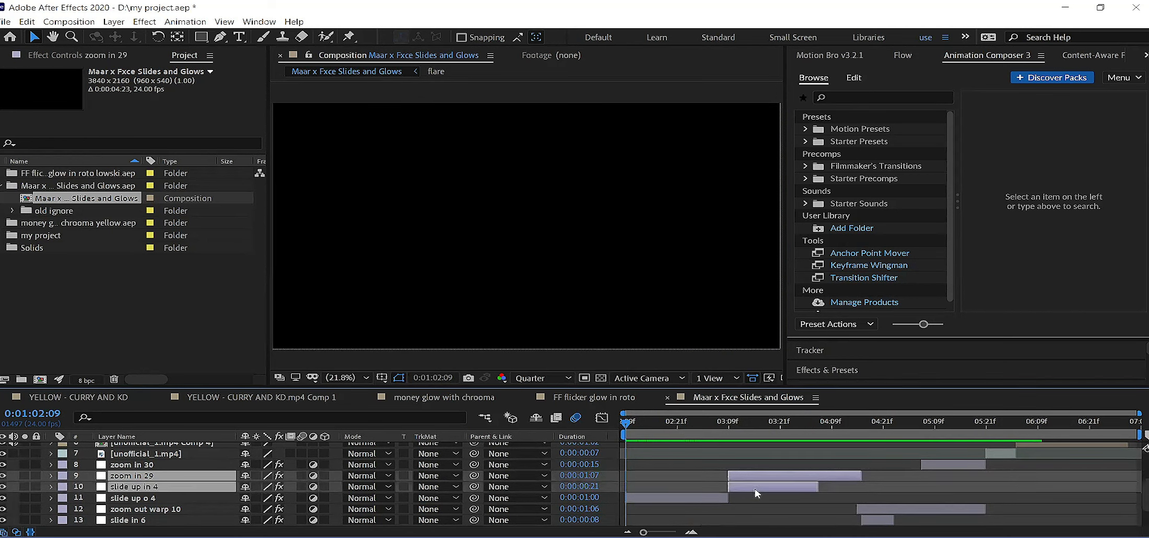
{"action": "left_click", "coordinate": [672, 498], "text": "shift"}
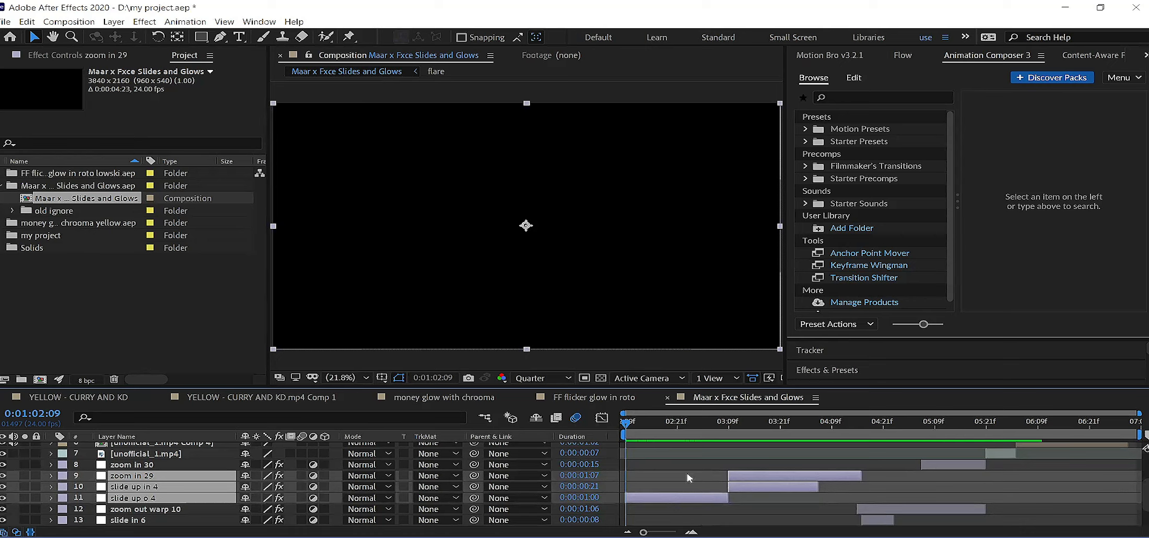
{"action": "left_click", "coordinate": [743, 501]}
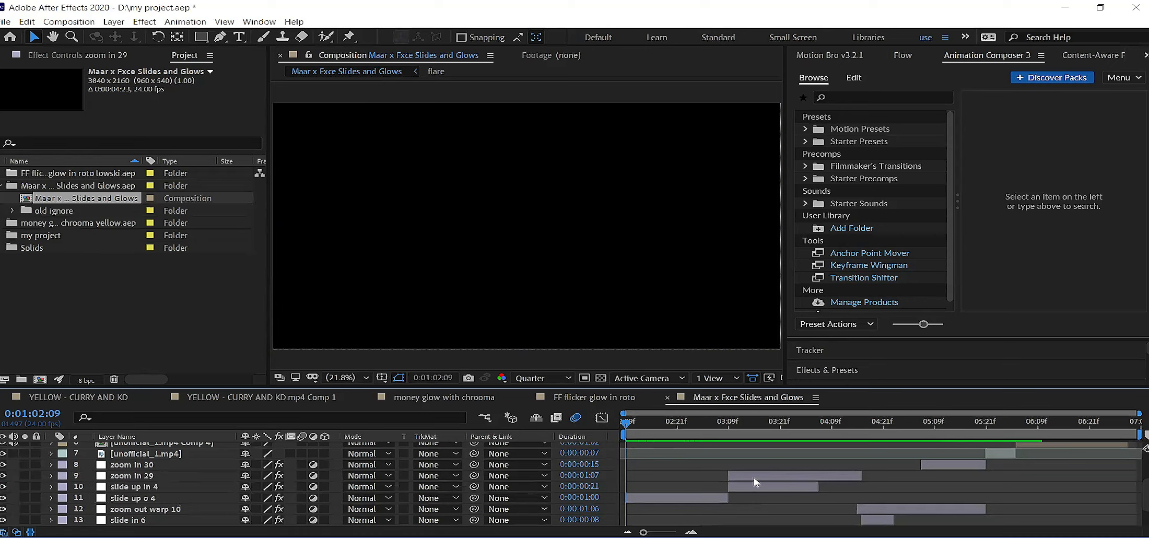
Copy the zoom in 29, slide up in 4 and slide up o 4 adjustment layers
{"action": "left_click", "coordinate": [753, 478]}
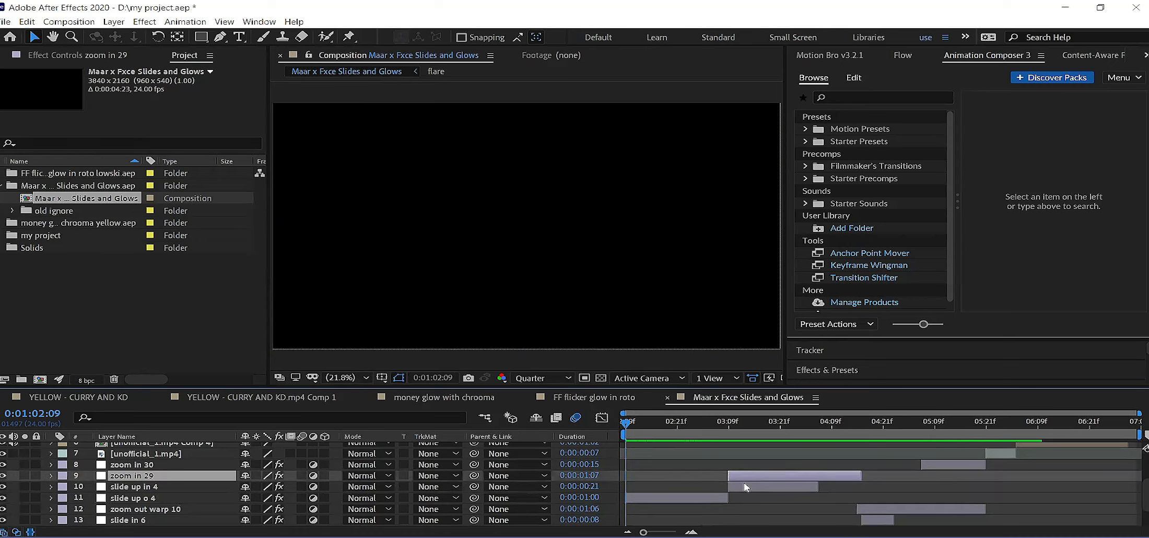
{"action": "left_click", "coordinate": [744, 487], "text": "shift"}
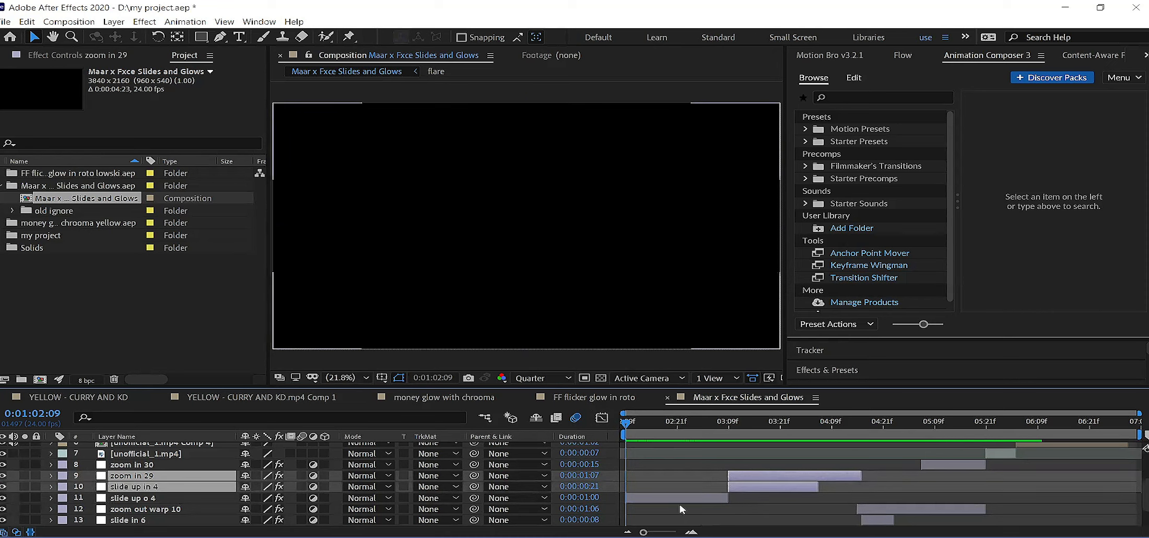
{"action": "left_click", "coordinate": [678, 499], "text": "shift"}
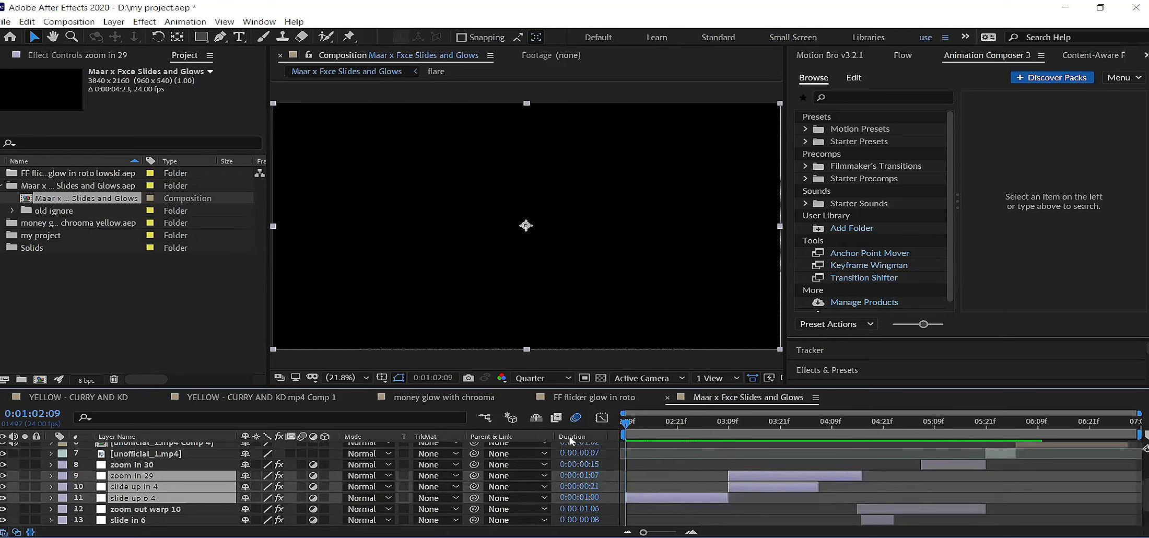
{"action": "left_click", "coordinate": [27, 22]}
{"action": "left_click", "coordinate": [87, 89]}
Return to the YELLOW - CURRY AND KD composition and move the current time to the cut at 0:00:32:14
{"action": "left_click", "coordinate": [88, 400]}
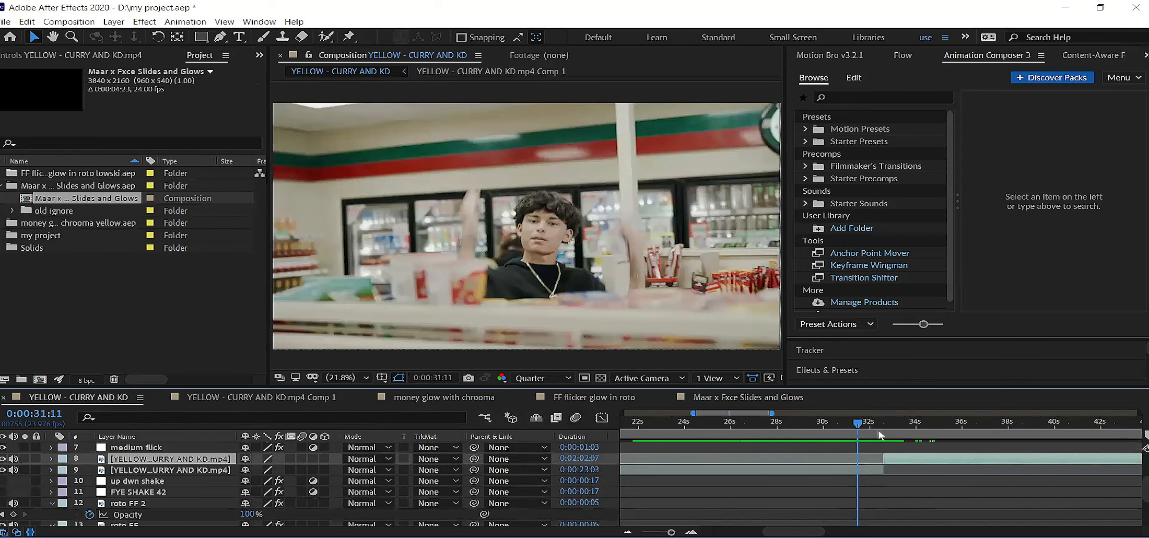
{"action": "left_click", "coordinate": [882, 433]}
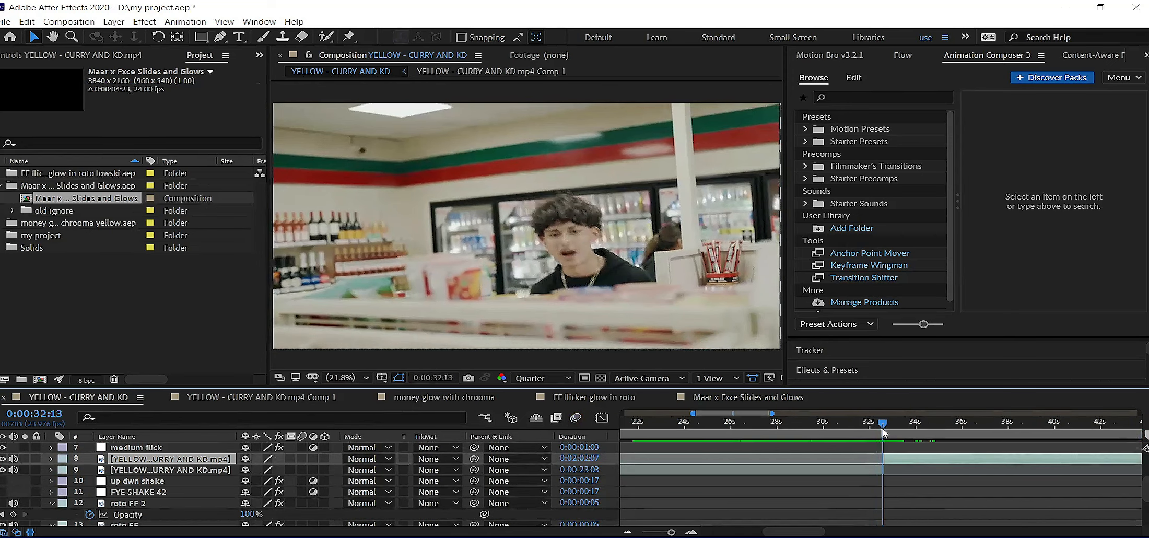
{"action": "left_click_drag", "start_coordinate": [882, 433], "coordinate": [884, 433]}
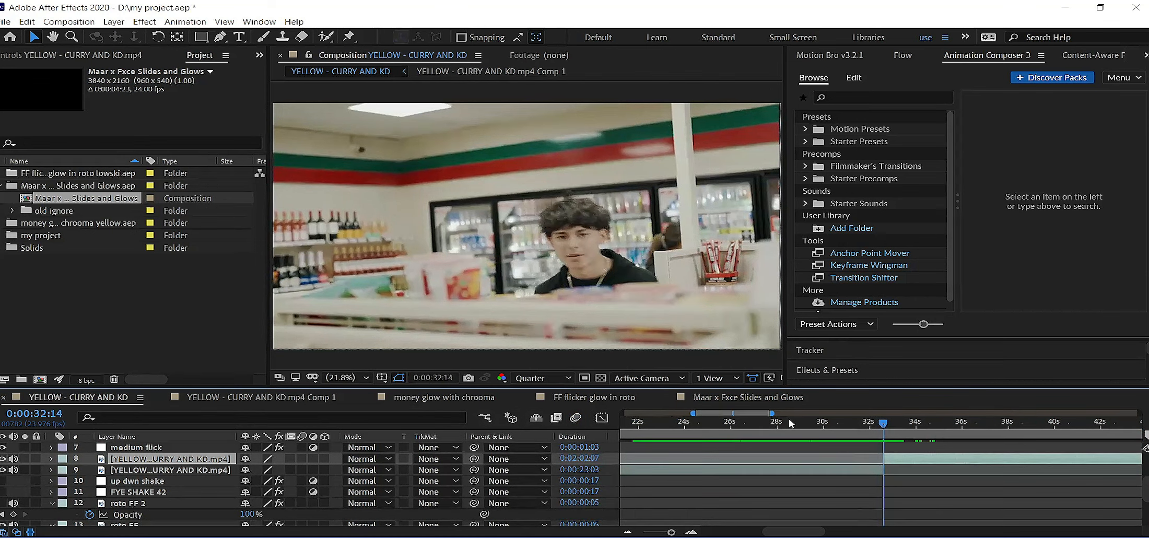
Paste the zoom in 29, slide up in 4 and slide up o 4 layers and align their junction with the footage cut at 0:00:32:15
{"action": "left_click_drag", "start_coordinate": [771, 414], "coordinate": [721, 416]}
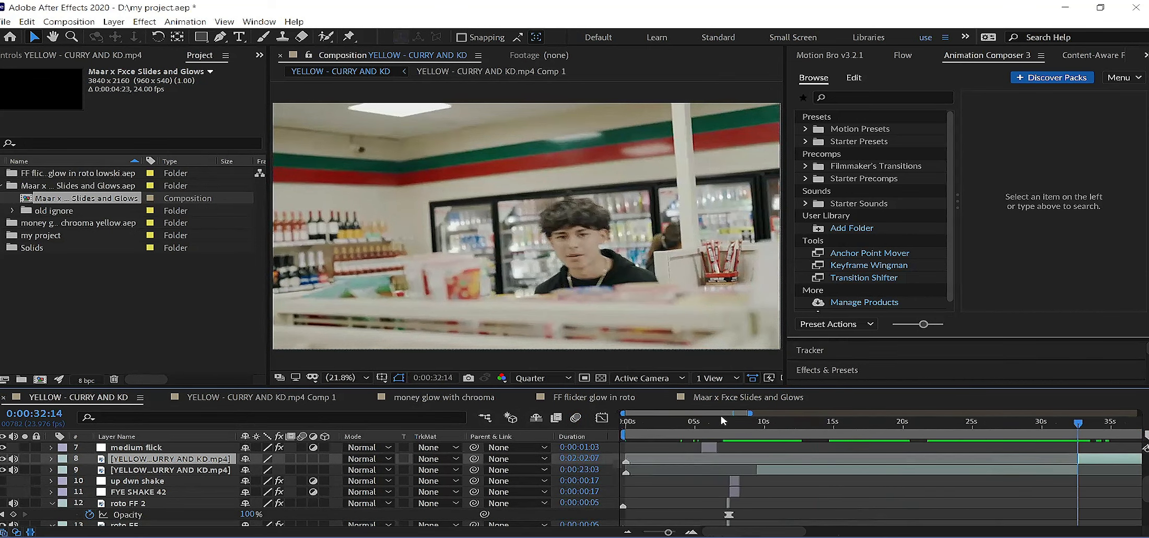
{"action": "left_click", "coordinate": [22, 21]}
{"action": "left_click", "coordinate": [49, 147]}
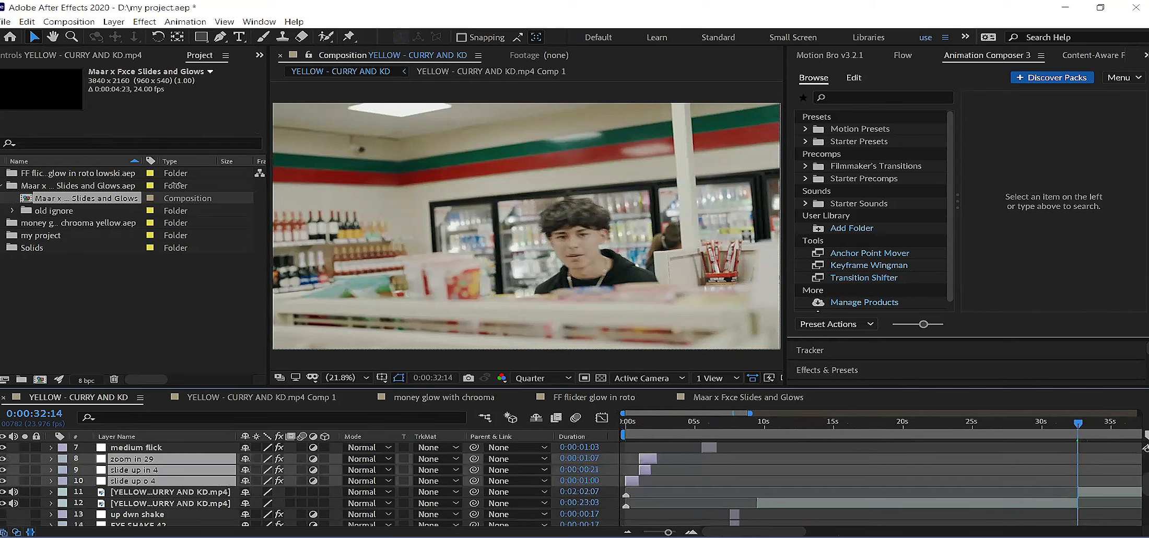
{"action": "left_click_drag", "start_coordinate": [648, 465], "coordinate": [1088, 478]}
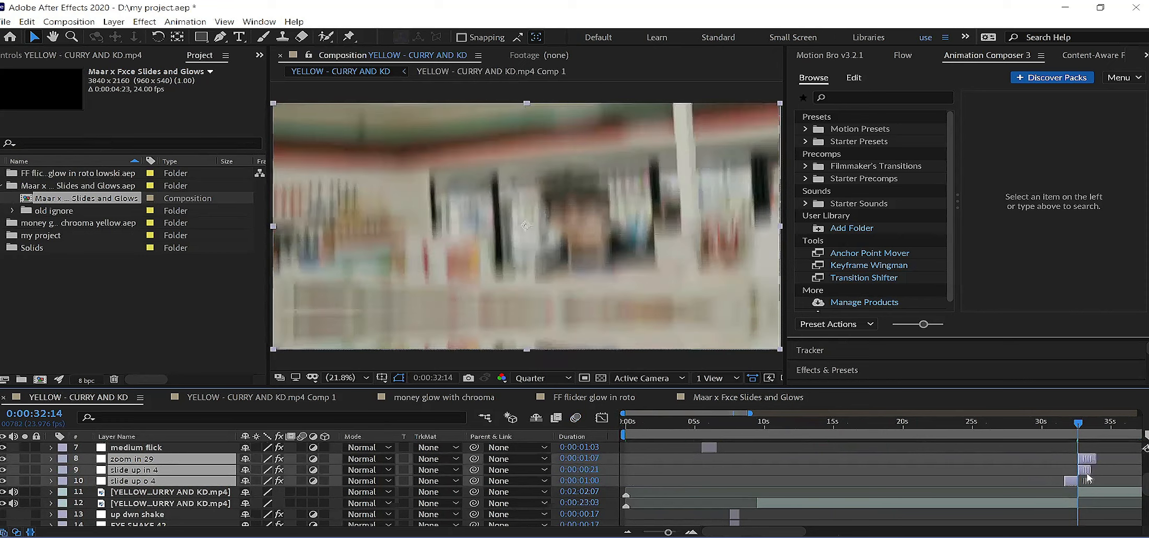
{"action": "left_click_drag", "start_coordinate": [668, 532], "coordinate": [675, 532]}
{"action": "left_click_drag", "start_coordinate": [905, 464], "coordinate": [901, 469]}
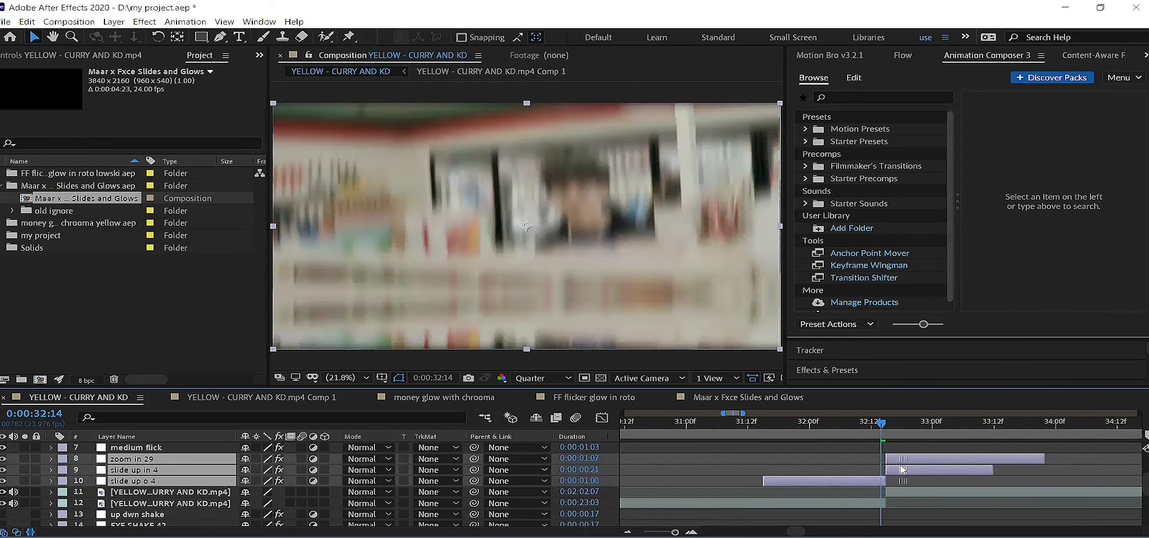
{"action": "left_click", "coordinate": [886, 433]}
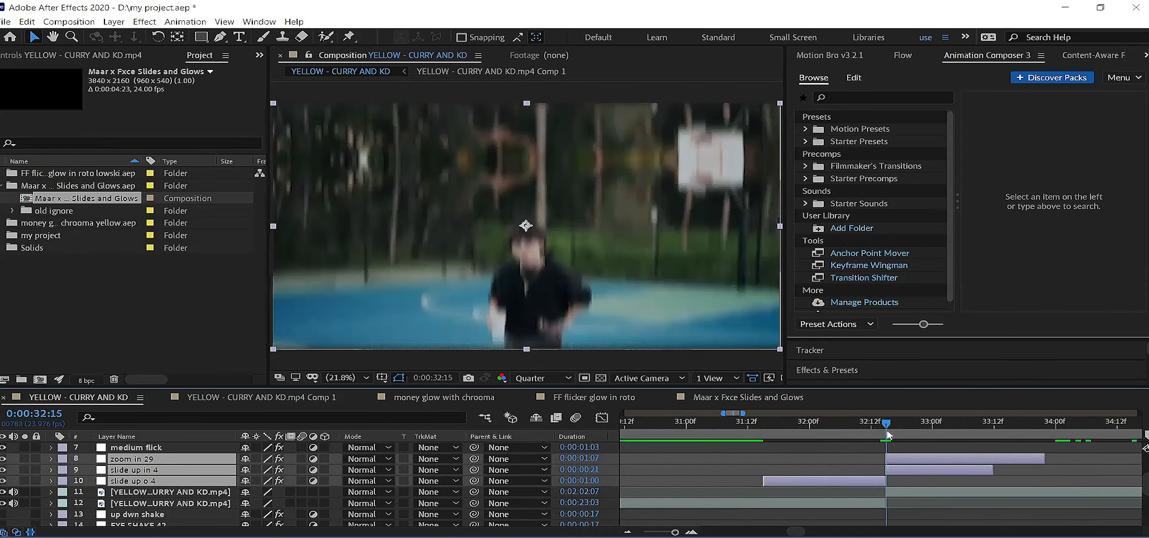
Play back the slide up and zoom transition from about 0:00:31:03 to check it across the cut
{"action": "mouse_move", "coordinate": [741, 414]}
{"action": "left_mouse_down"}
{"action": "mouse_move", "coordinate": [772, 413]}
{"action": "mouse_move", "coordinate": [757, 417]}
{"action": "left_mouse_up"}
{"action": "left_click", "coordinate": [751, 428]}
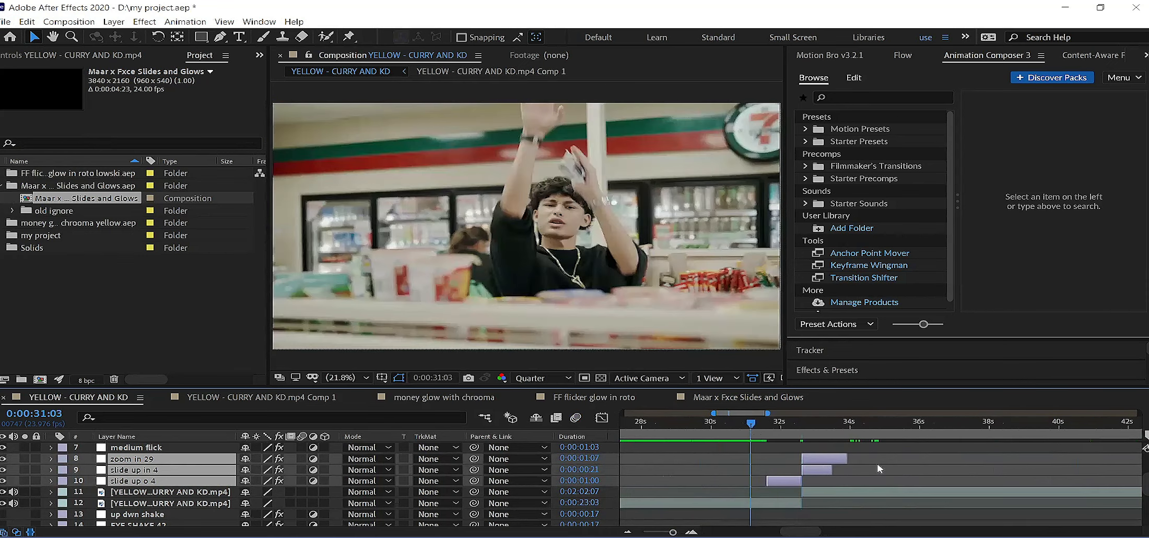
{"action": "key", "text": "space"}
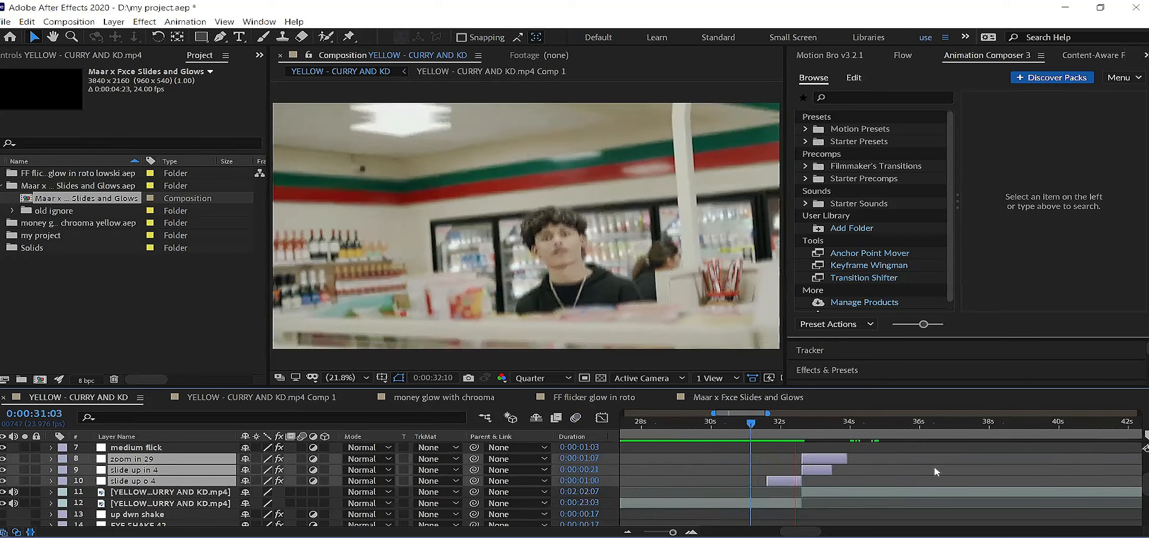
{"action": "left_click", "coordinate": [753, 428]}
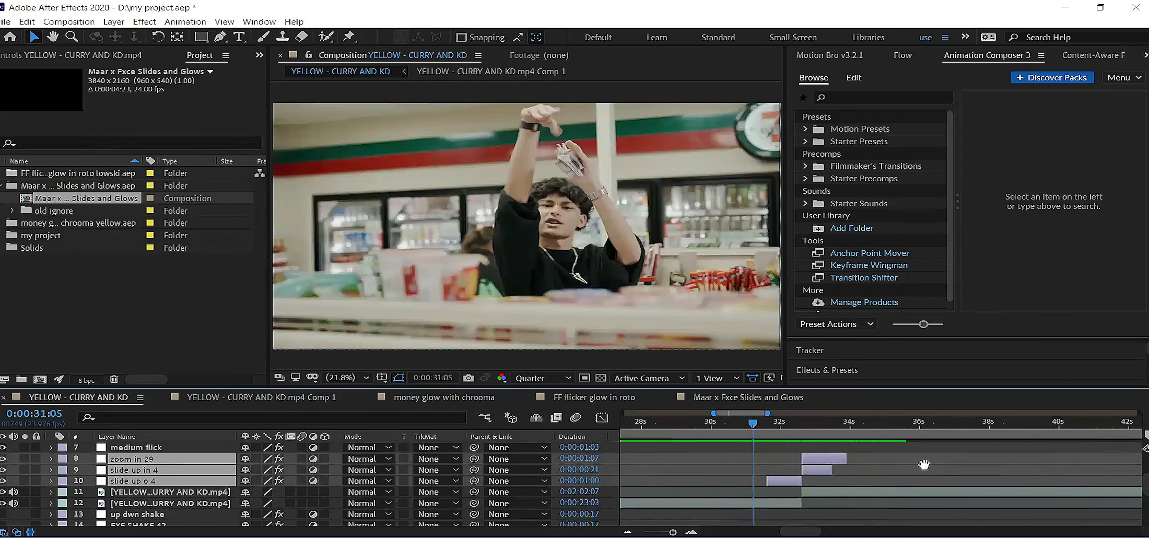
{"action": "key", "text": "space"}
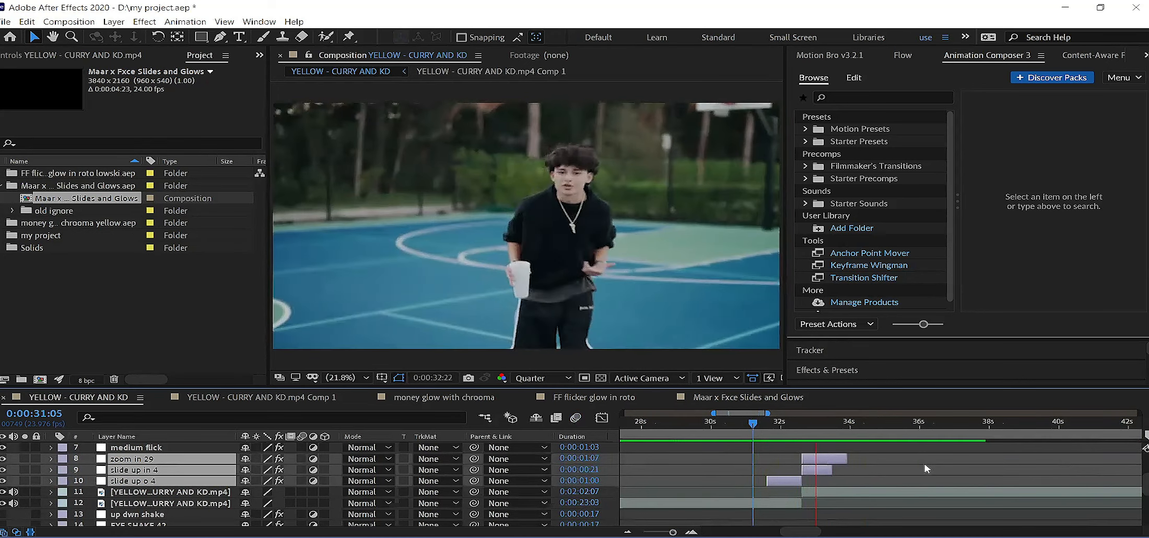
{"action": "key", "text": "space"}
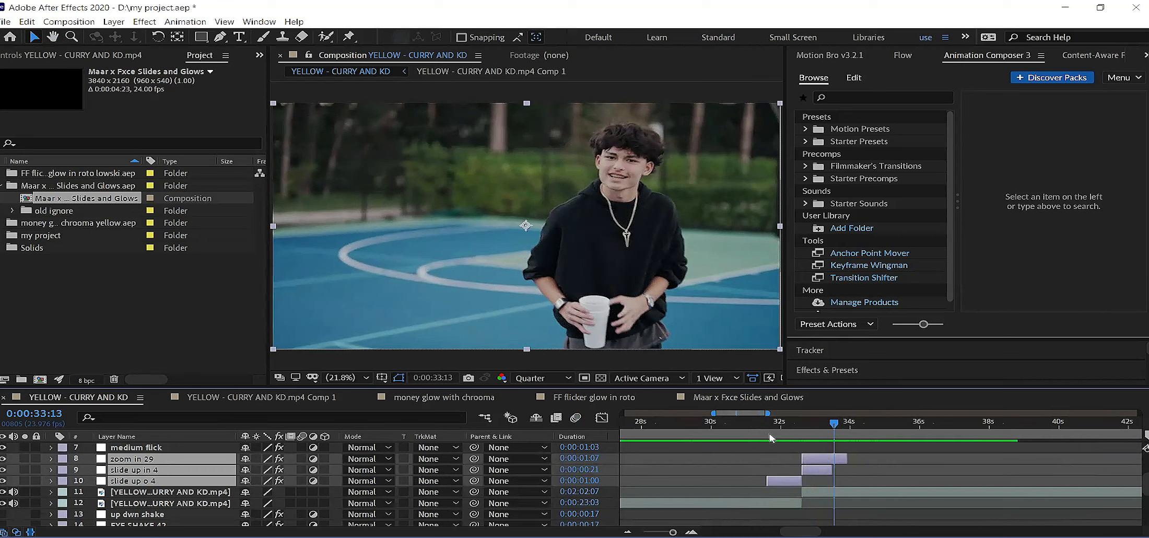
Split the last YELLOW - CURRY AND KD.mp4 footage layer at the basketball shot, at 0:00:34:02
{"action": "left_click_drag", "start_coordinate": [767, 413], "coordinate": [797, 413]}
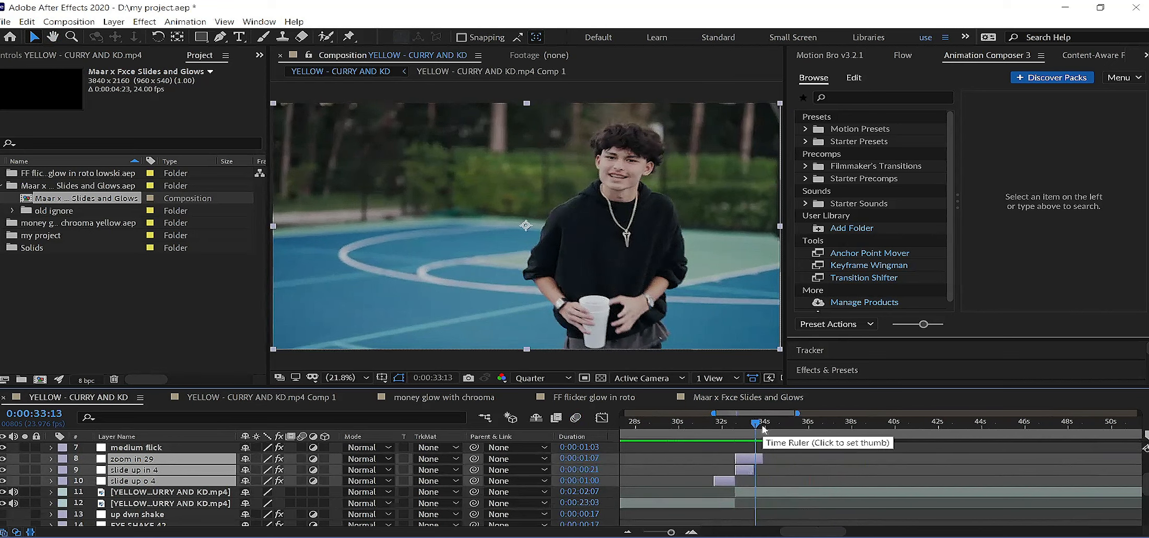
{"action": "left_click_drag", "start_coordinate": [763, 430], "coordinate": [768, 439]}
{"action": "left_click", "coordinate": [786, 492]}
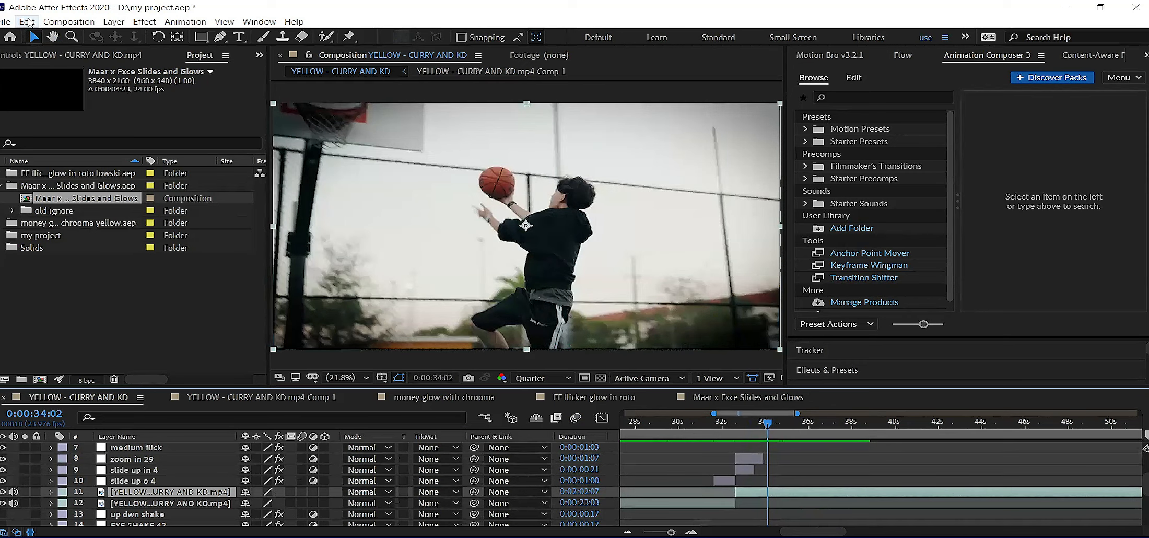
{"action": "left_click", "coordinate": [28, 22]}
{"action": "left_click", "coordinate": [113, 188]}
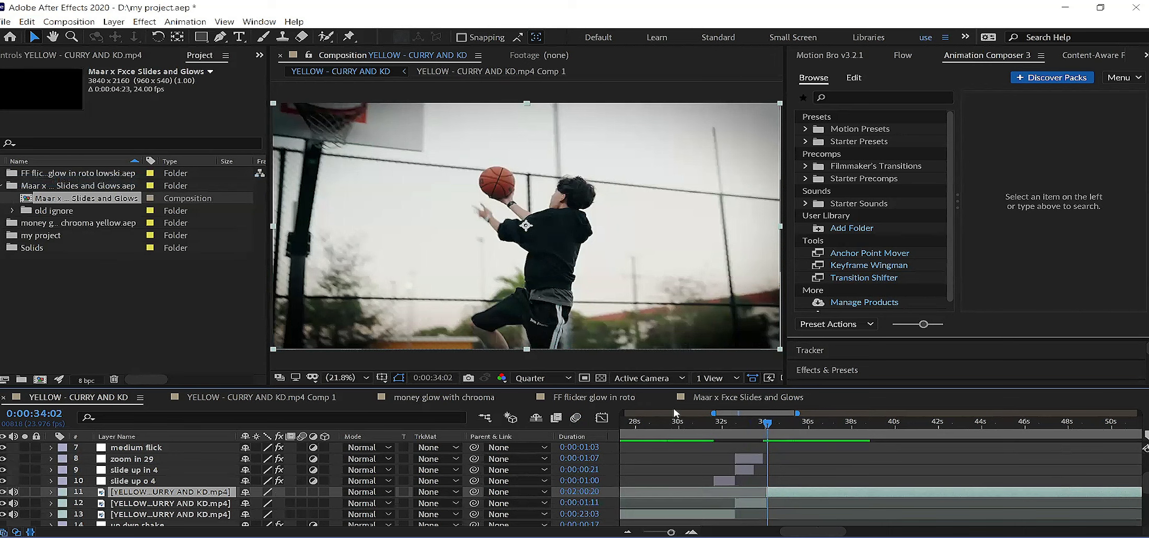
Examine the zoom out warp 10, slide in 6 and slide out 4 transition in the Maar x Fxce Slides and Glows composition
{"action": "left_click", "coordinate": [751, 398]}
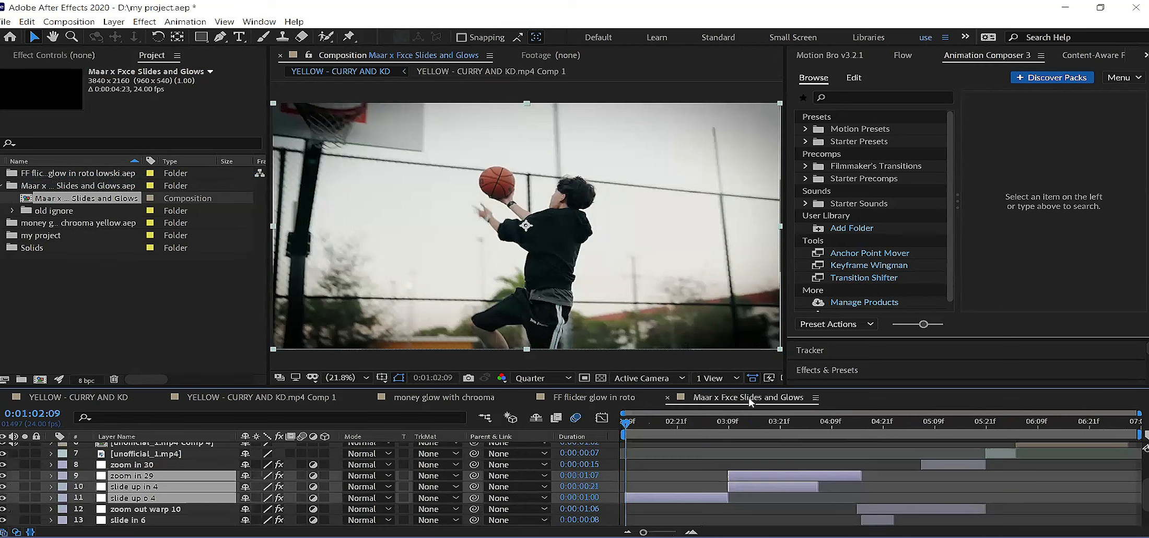
{"action": "left_click", "coordinate": [840, 428]}
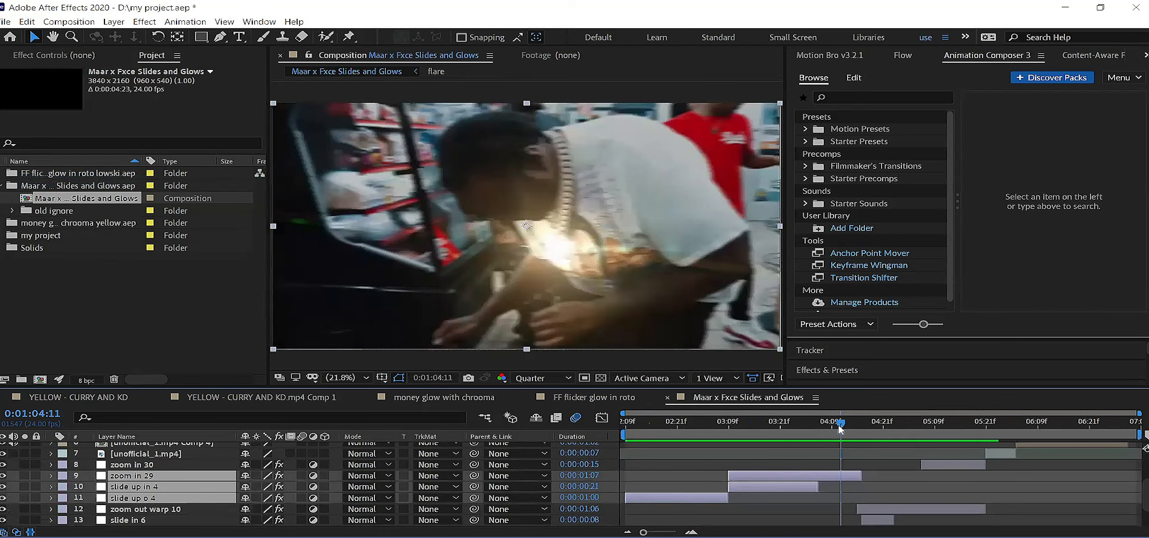
{"action": "left_click_drag", "start_coordinate": [831, 427], "coordinate": [924, 442]}
{"action": "scroll", "coordinate": [892, 445], "scroll_direction": "down", "scroll_amount": 3}
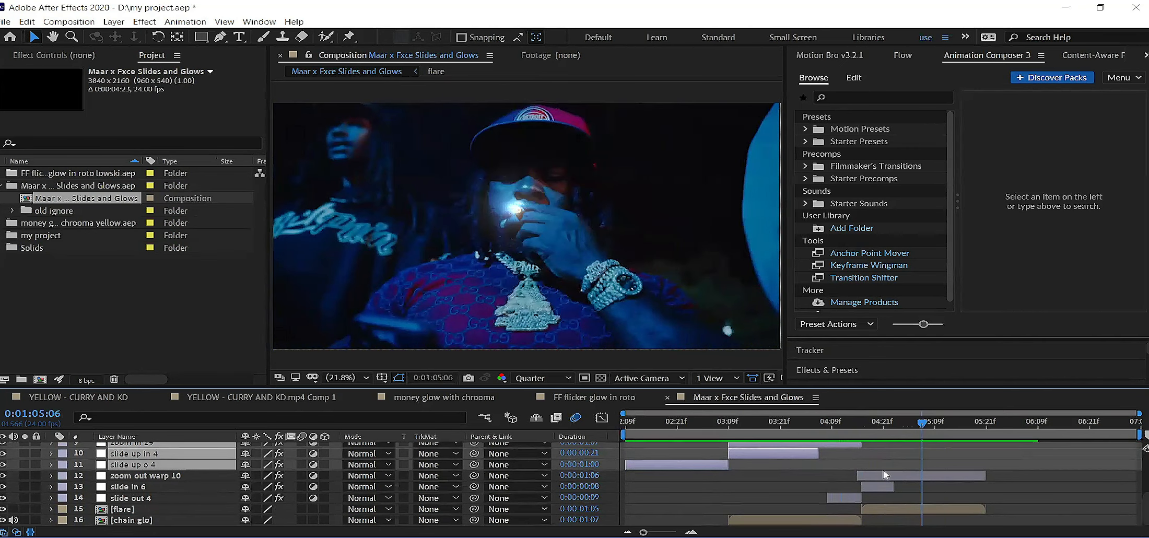
{"action": "left_click", "coordinate": [883, 476]}
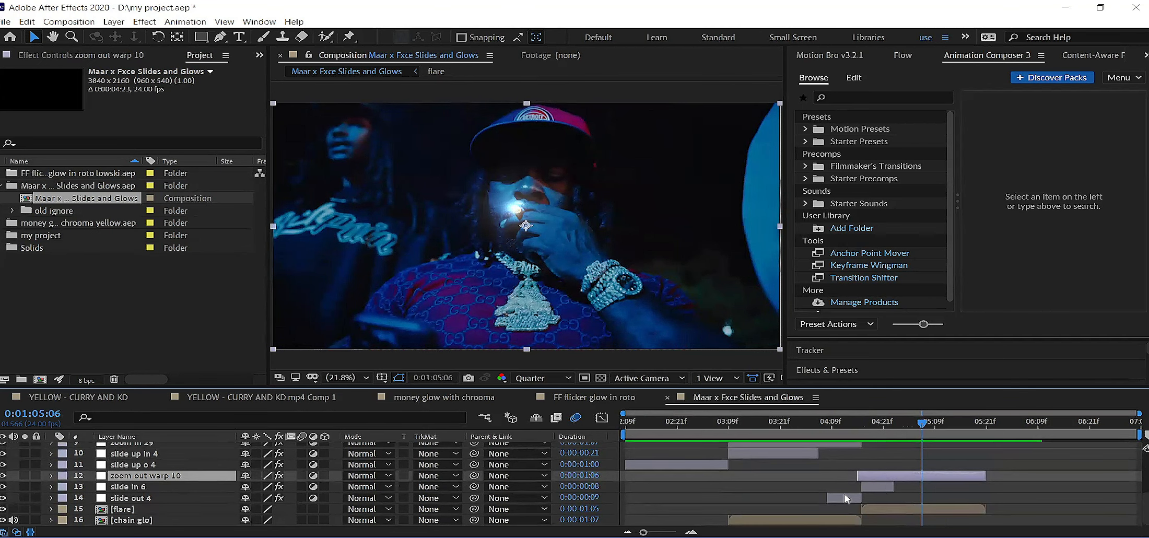
{"action": "mouse_move", "coordinate": [858, 436]}
{"action": "left_mouse_down"}
{"action": "mouse_move", "coordinate": [830, 435]}
{"action": "mouse_move", "coordinate": [868, 432]}
{"action": "left_mouse_up"}
{"action": "left_click_drag", "start_coordinate": [898, 434], "coordinate": [846, 439]}
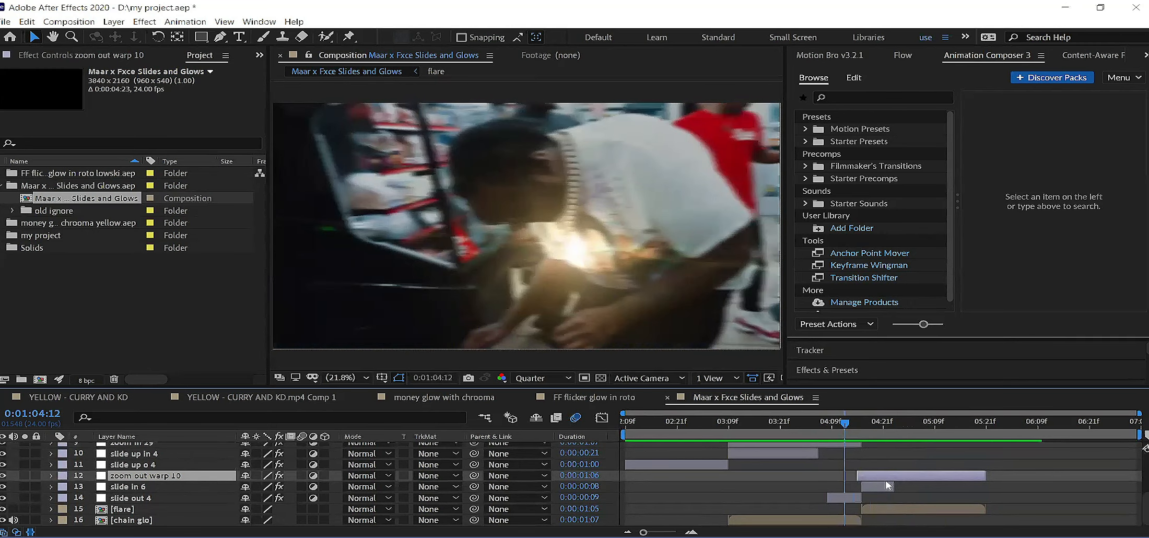
{"action": "left_click", "coordinate": [856, 432]}
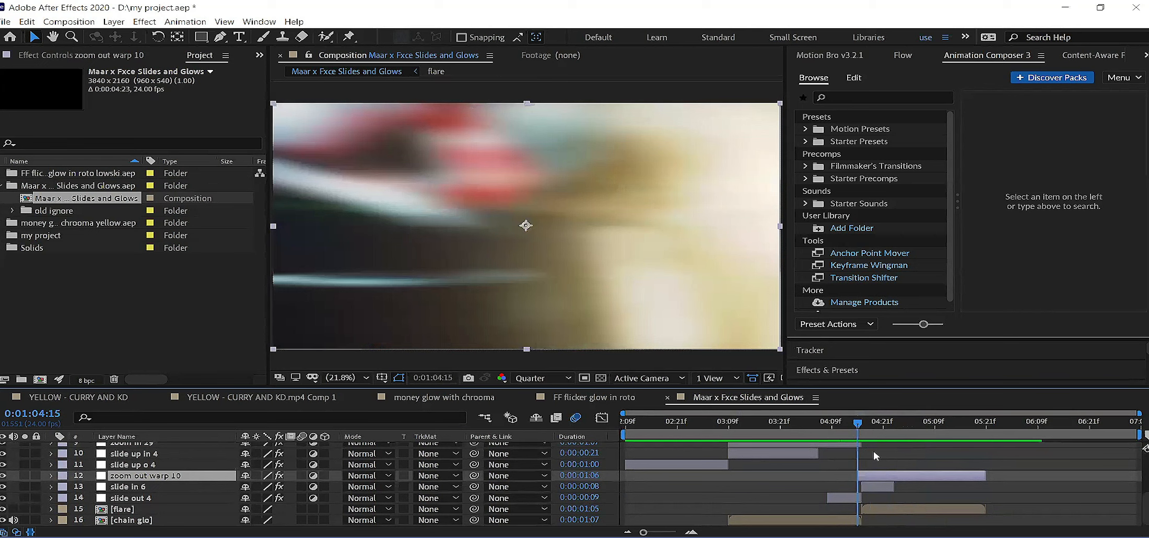
Copy the zoom out warp 10, slide in 6 and slide out 4 adjustment layers
{"action": "left_click", "coordinate": [888, 486]}
{"action": "left_click", "coordinate": [884, 480]}
{"action": "left_click", "coordinate": [885, 490], "text": "shift"}
{"action": "left_click", "coordinate": [855, 500], "text": "shift"}
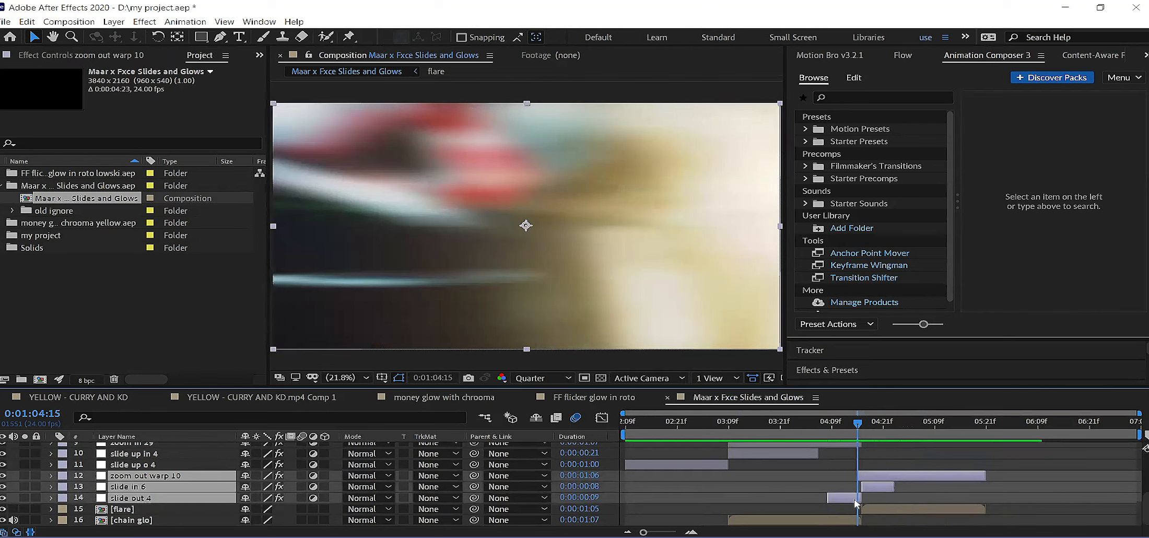
{"action": "left_click", "coordinate": [27, 22]}
{"action": "left_click", "coordinate": [71, 91]}
Paste the copied transition layers into the YELLOW - CURRY AND KD composition and move them near the cut at 0:00:34:02
{"action": "left_click", "coordinate": [83, 399]}
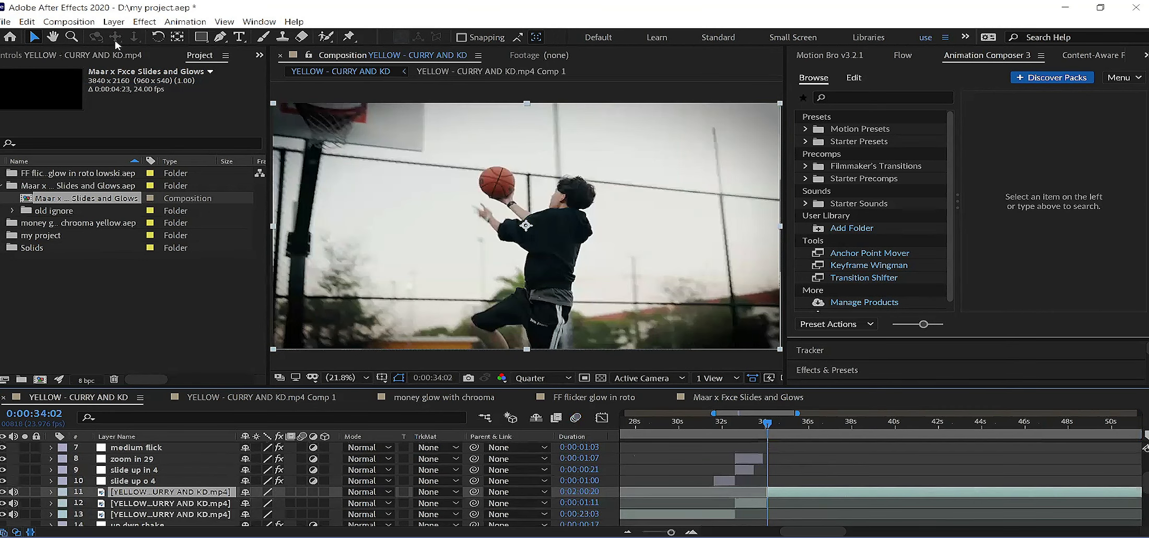
{"action": "left_click", "coordinate": [28, 22]}
{"action": "left_click", "coordinate": [32, 135]}
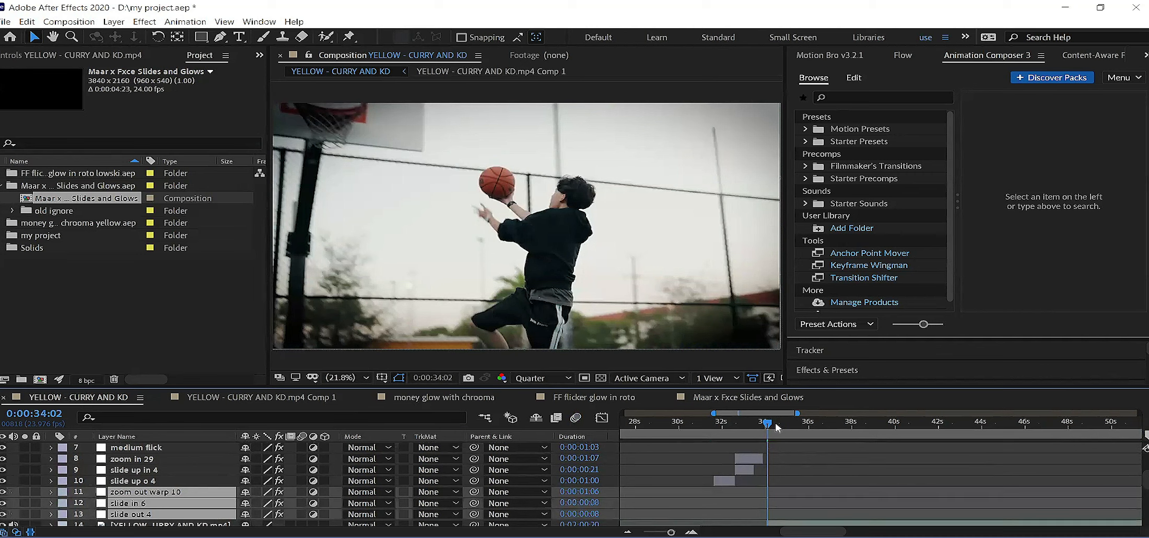
{"action": "left_click_drag", "start_coordinate": [779, 415], "coordinate": [688, 415]}
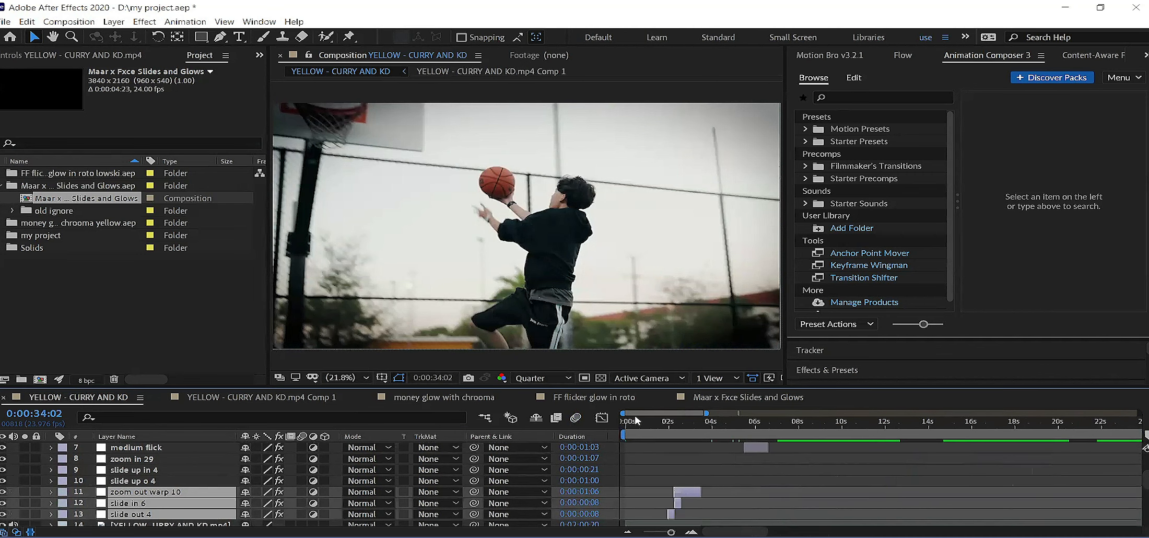
{"action": "mouse_move", "coordinate": [685, 493]}
{"action": "left_mouse_down"}
{"action": "mouse_move", "coordinate": [1129, 492]}
{"action": "mouse_move", "coordinate": [903, 503]}
{"action": "left_mouse_up"}
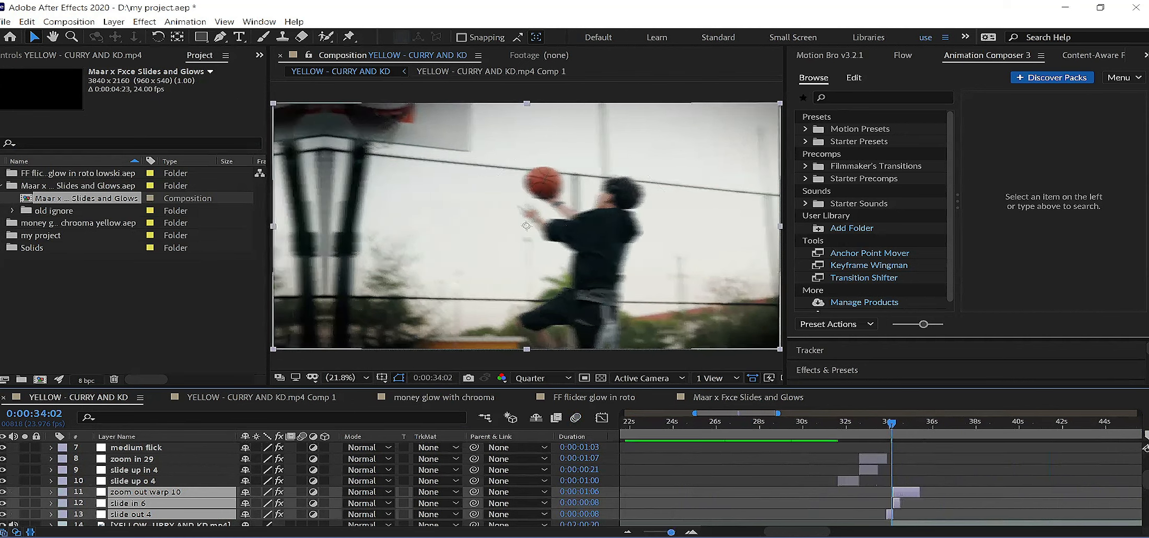
Shift the three pasted layers slightly earlier so slide out 4 ends and slide in 6 starts exactly at the 0:00:34:02 cut
{"action": "key", "text": "equal"}
{"action": "key", "text": "equal"}
{"action": "key", "text": "equal"}
{"action": "key", "text": "minus"}
{"action": "scroll", "coordinate": [977, 478], "scroll_direction": "down", "scroll_amount": 1}
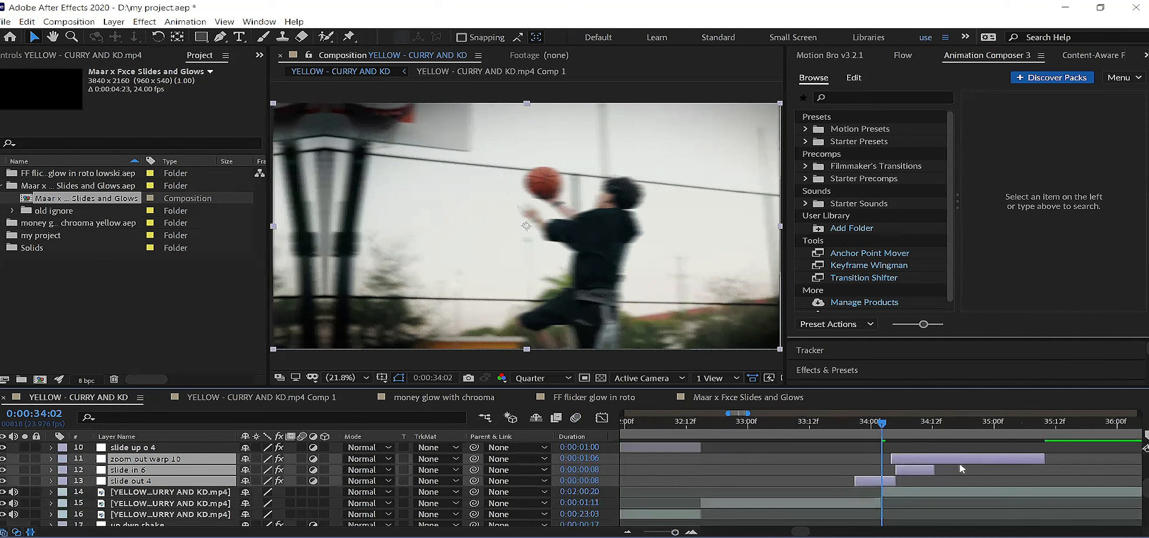
{"action": "mouse_move", "coordinate": [951, 462]}
{"action": "left_mouse_down"}
{"action": "mouse_move", "coordinate": [922, 465]}
{"action": "mouse_move", "coordinate": [939, 464]}
{"action": "left_mouse_up"}
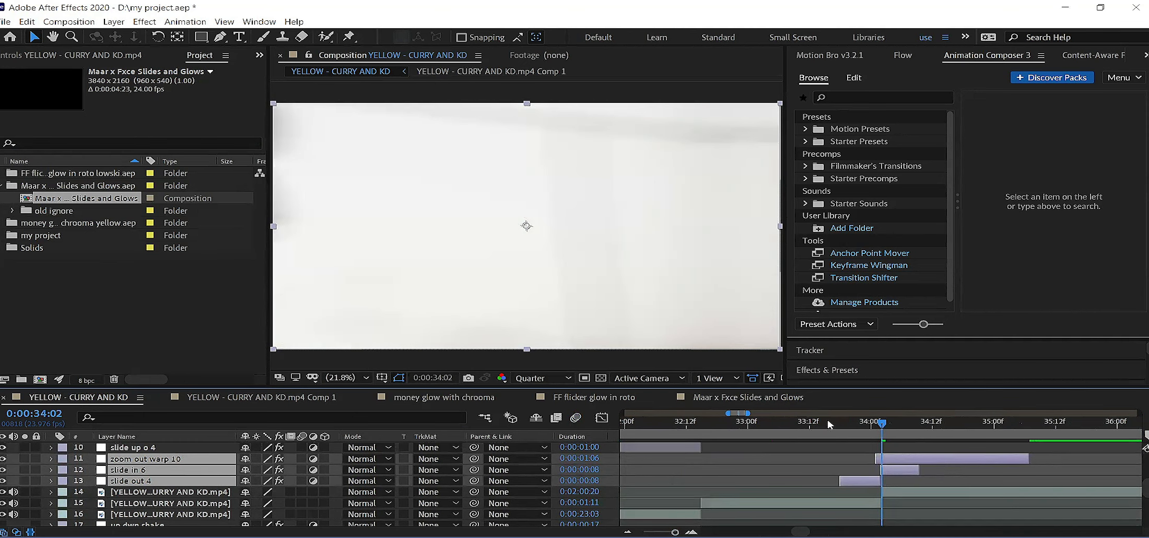
Play back both new transitions from about 0:00:31:00, then clear the layer selection
{"action": "mouse_move", "coordinate": [748, 413]}
{"action": "left_mouse_down"}
{"action": "mouse_move", "coordinate": [792, 413]}
{"action": "mouse_move", "coordinate": [761, 415]}
{"action": "left_mouse_up"}
{"action": "left_click", "coordinate": [738, 426]}
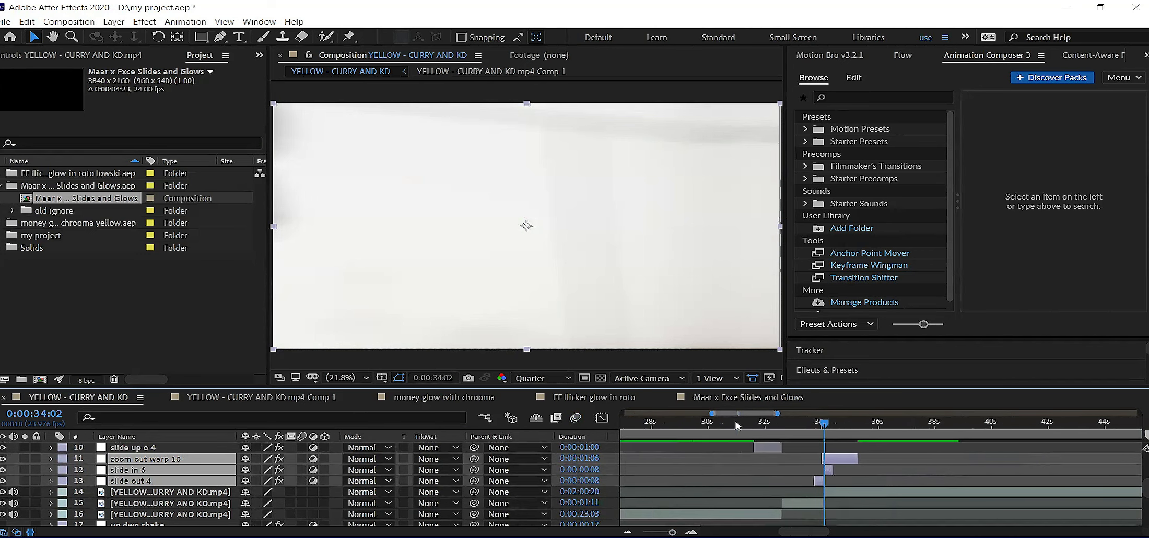
{"action": "key", "text": "space"}
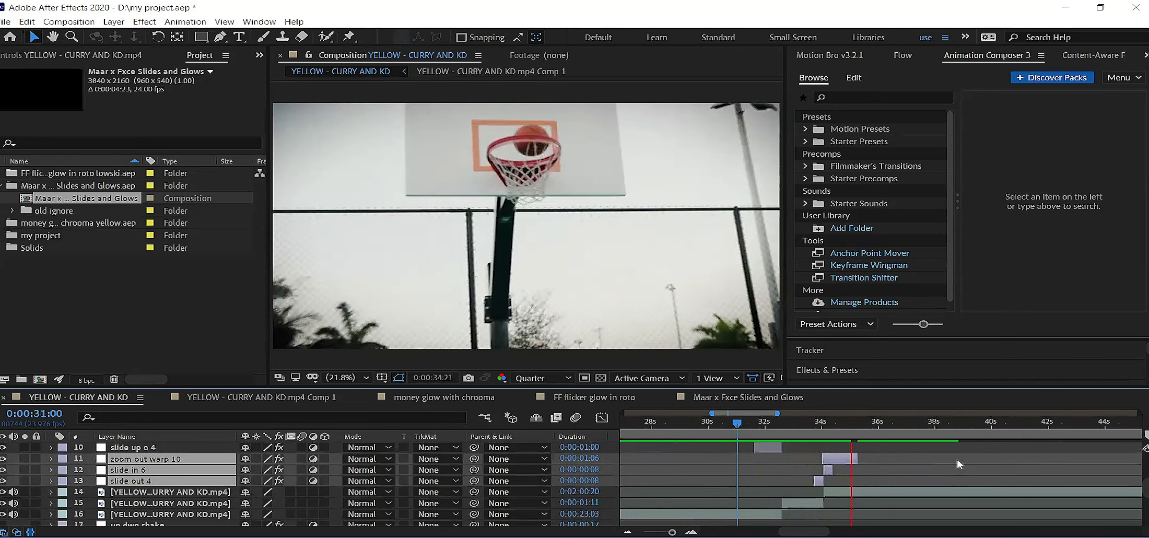
{"action": "left_click", "coordinate": [743, 424]}
{"action": "key", "text": "space"}
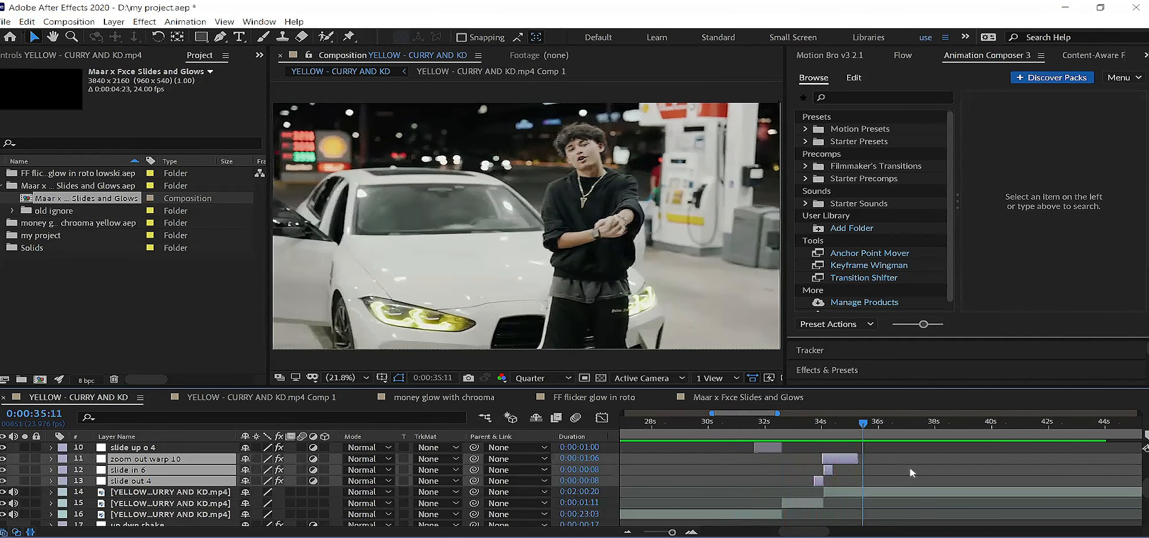
{"action": "left_click", "coordinate": [910, 473]}
Split the last YELLOW - CURRY AND KD.mp4 footage layer where the store shot with the fanned money begins, at 0:00:38:22
{"action": "mouse_move", "coordinate": [817, 427]}
{"action": "left_mouse_down"}
{"action": "mouse_move", "coordinate": [833, 436]}
{"action": "mouse_move", "coordinate": [806, 428]}
{"action": "left_mouse_up"}
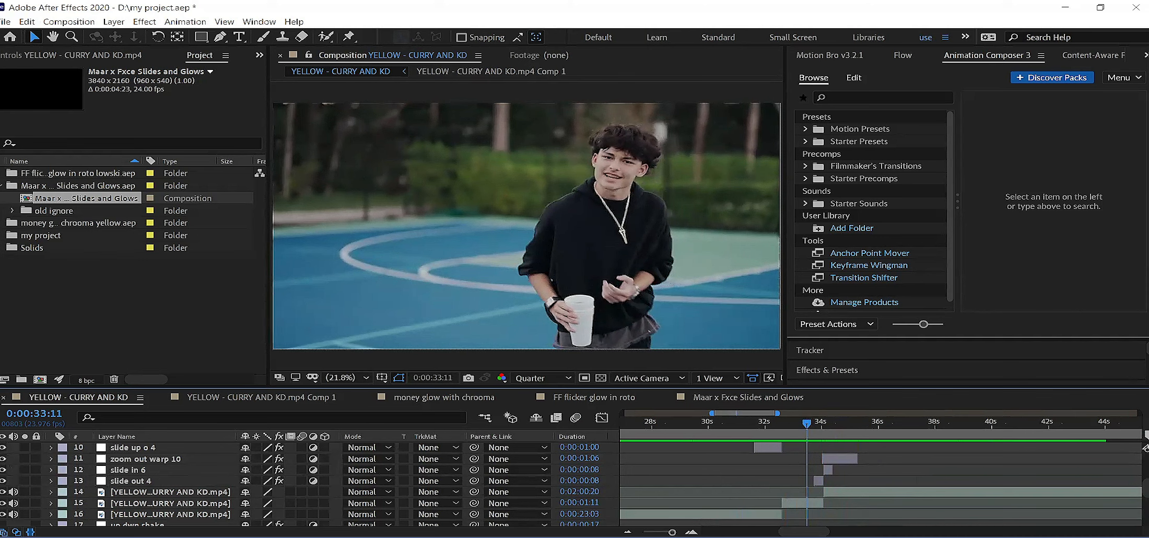
{"action": "left_click_drag", "start_coordinate": [775, 414], "coordinate": [821, 413]}
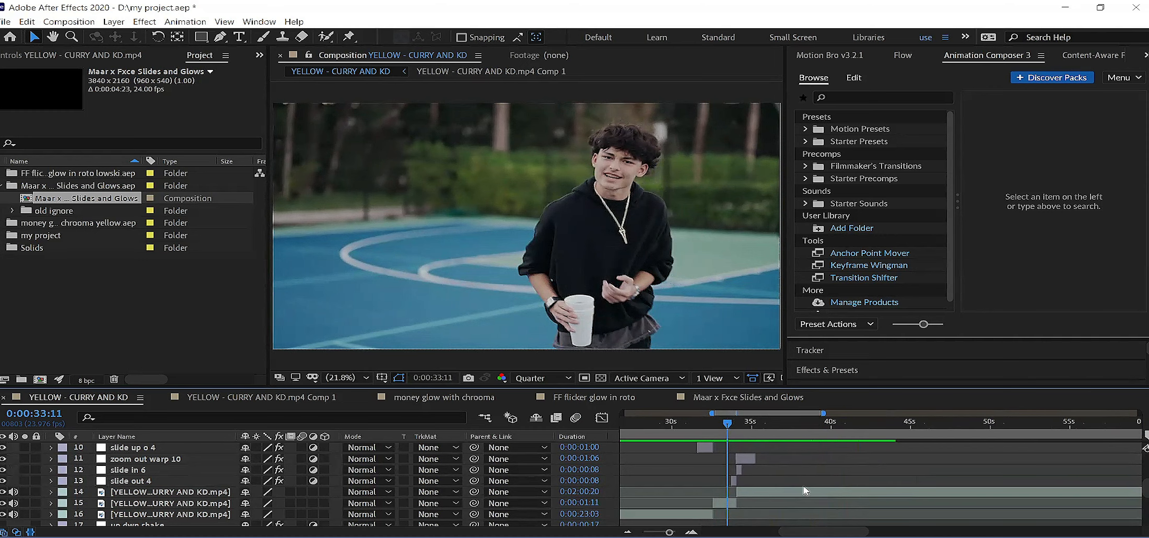
{"action": "left_click_drag", "start_coordinate": [775, 429], "coordinate": [813, 427]}
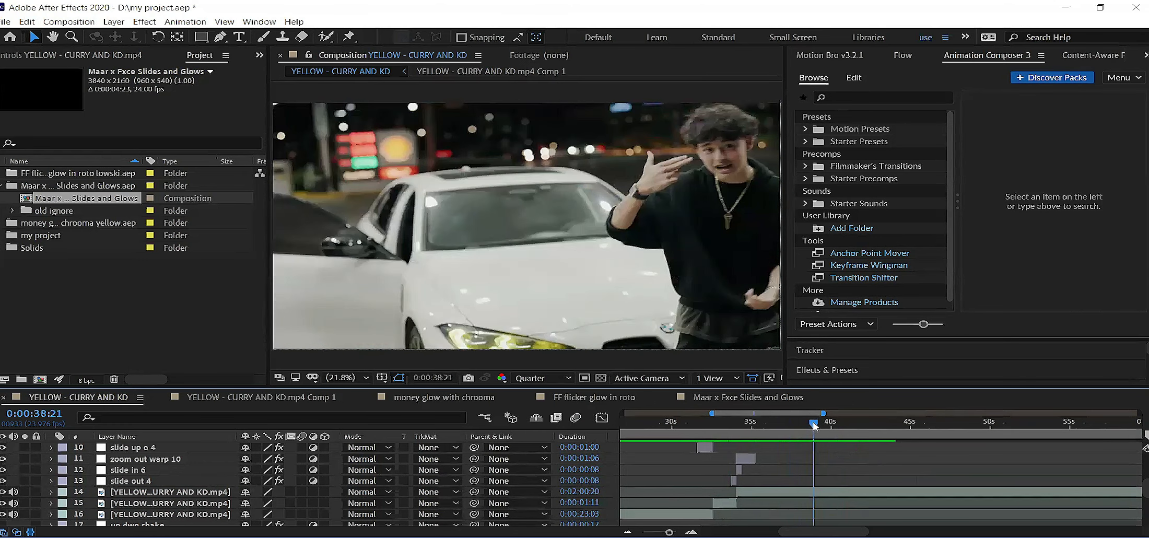
{"action": "left_click", "coordinate": [809, 492]}
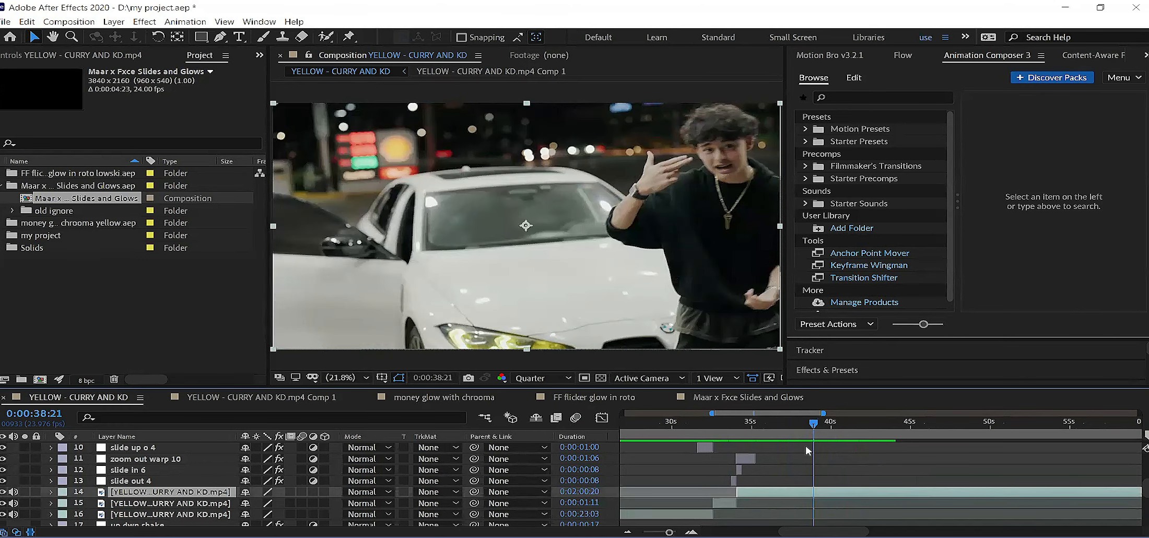
{"action": "key", "text": "Page_Down"}
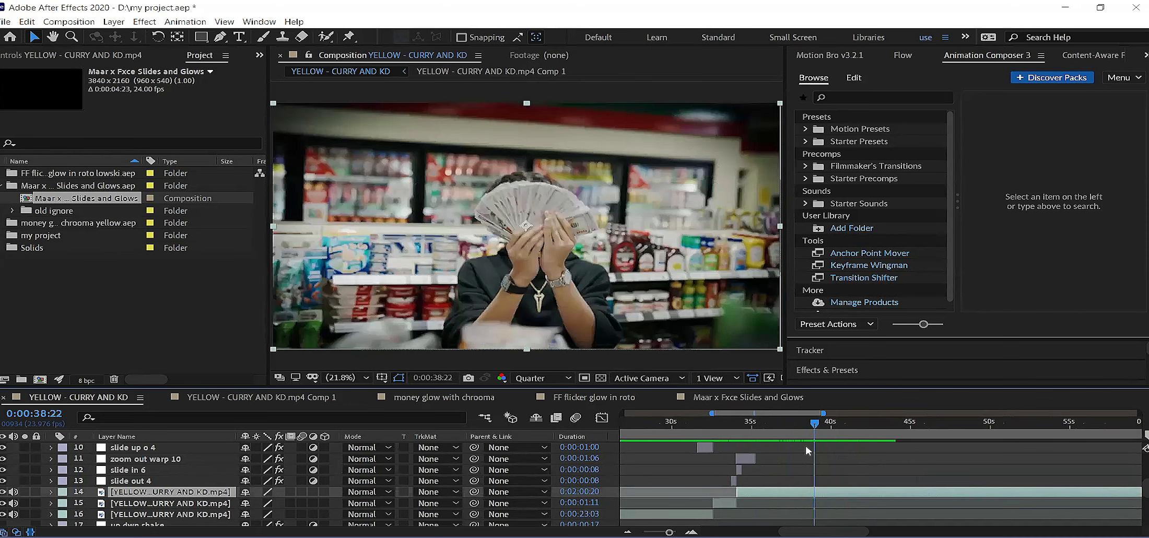
{"action": "left_click", "coordinate": [27, 21]}
{"action": "left_click", "coordinate": [59, 183]}
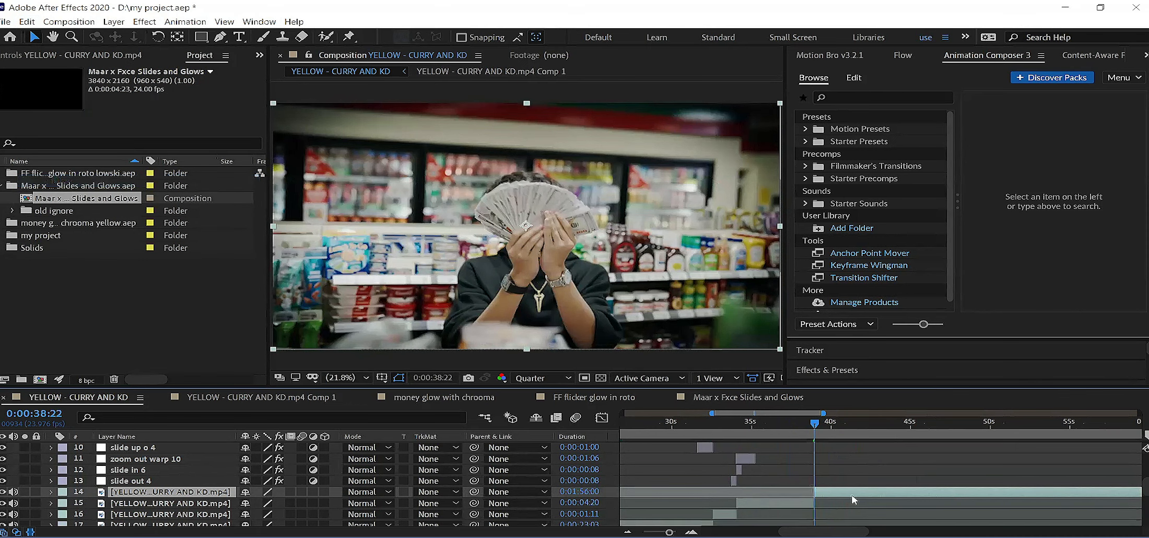
Duplicate the zoom out warp 10 layer and move the copy to start at the 0:00:38:22 cut
{"action": "left_click", "coordinate": [752, 462]}
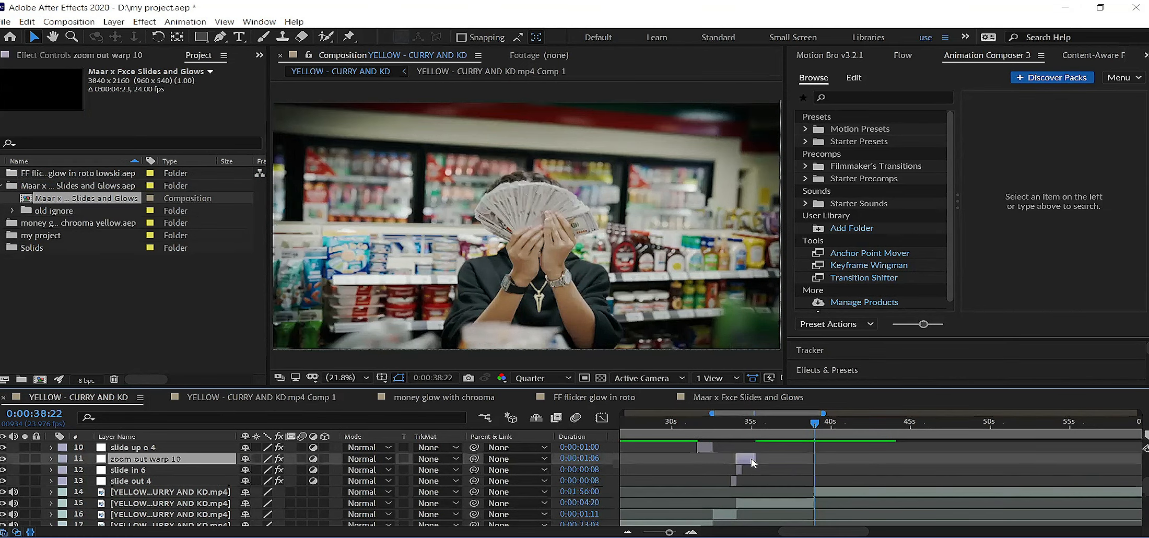
{"action": "left_click", "coordinate": [27, 21]}
{"action": "left_click", "coordinate": [57, 168]}
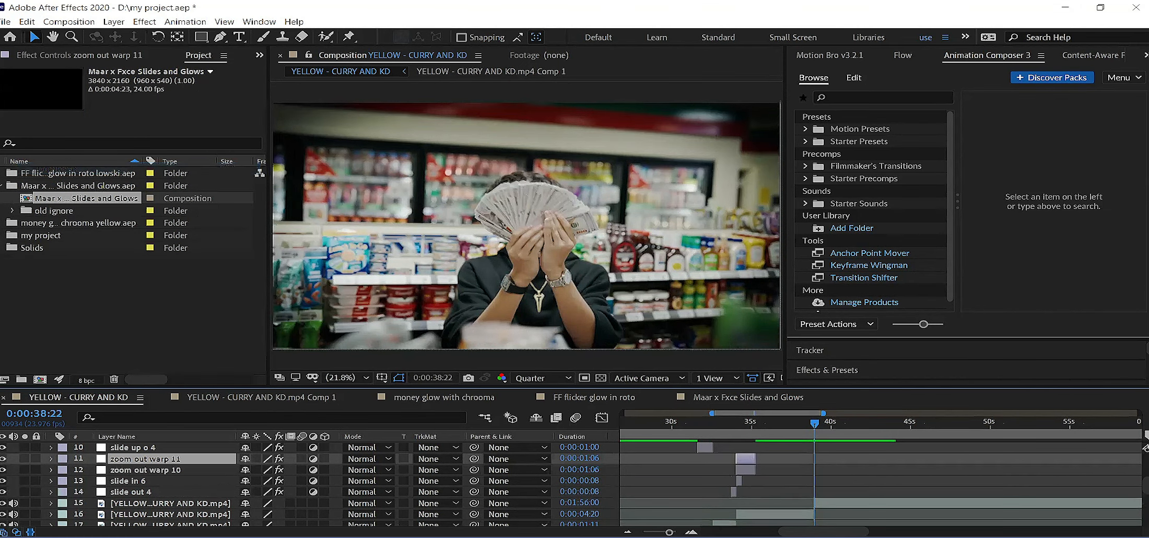
{"action": "left_click_drag", "start_coordinate": [748, 459], "coordinate": [824, 460]}
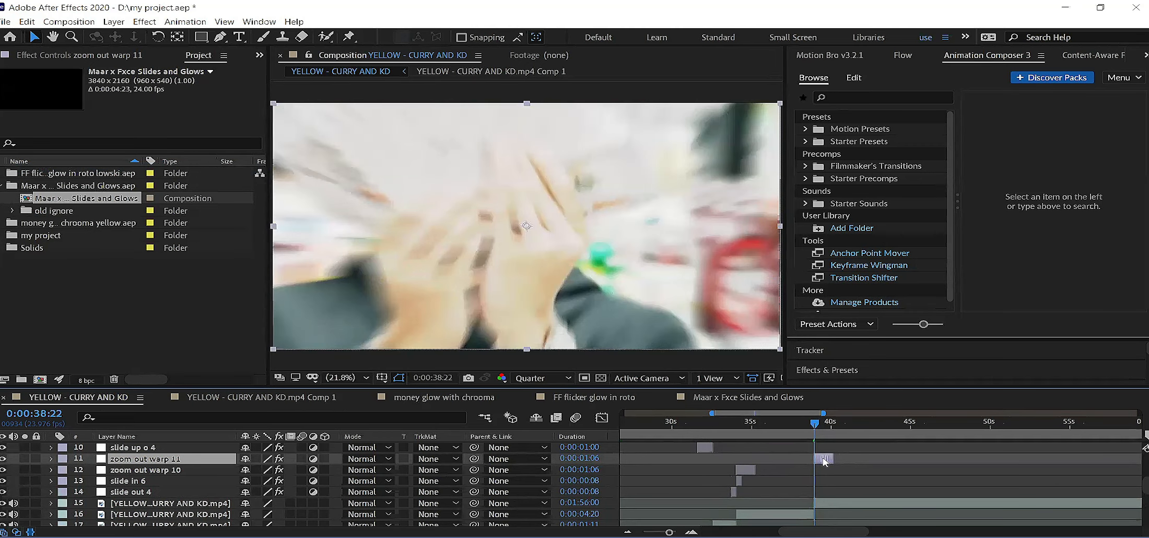
{"action": "left_click_drag", "start_coordinate": [669, 532], "coordinate": [671, 532]}
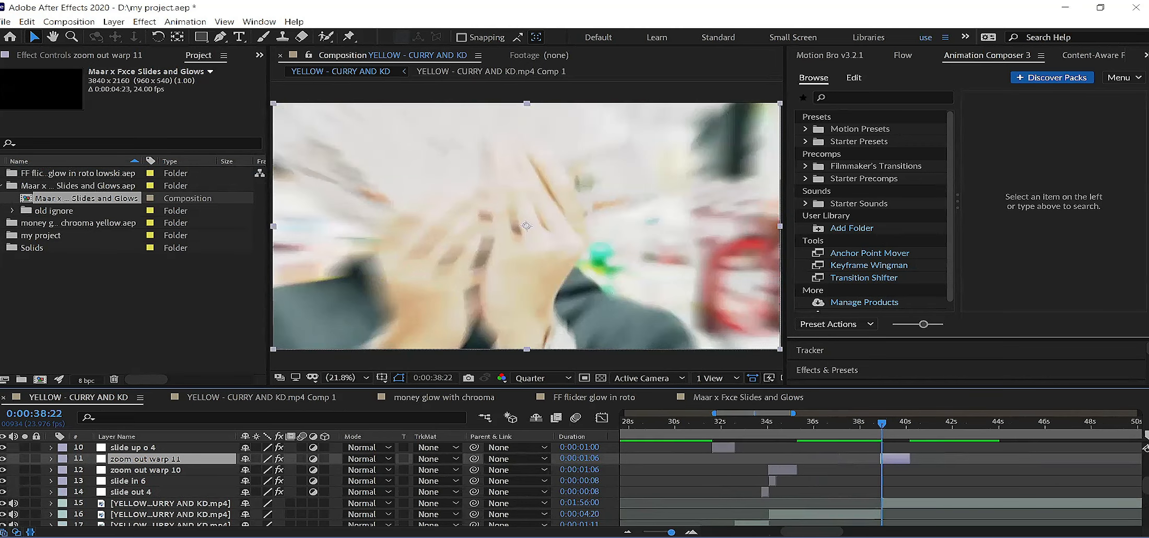
{"action": "left_click_drag", "start_coordinate": [898, 461], "coordinate": [897, 461]}
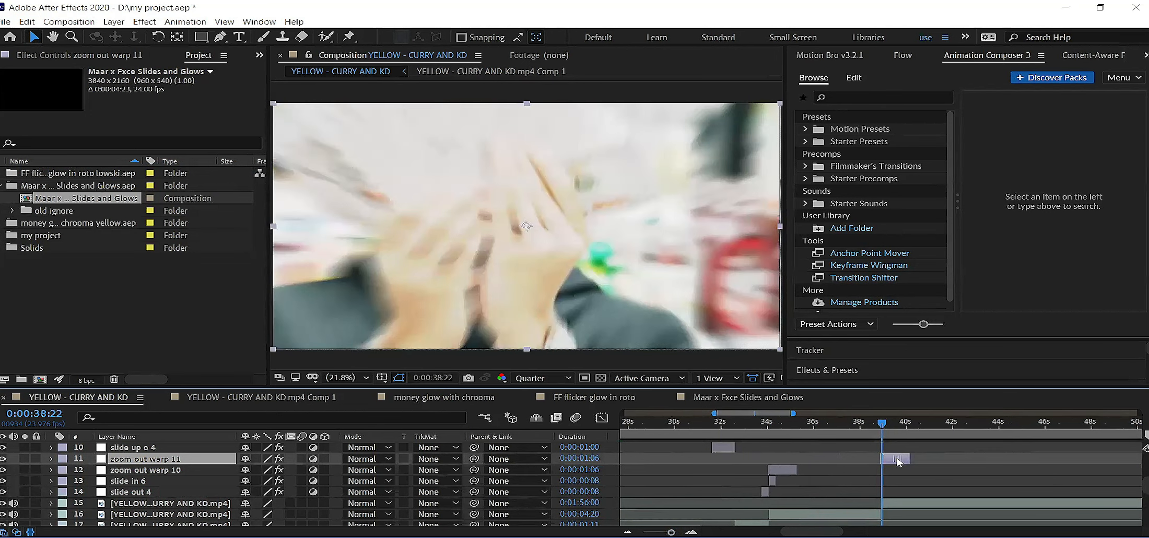
Delete all effects from the zoom out warp 11 layer
{"action": "left_click", "coordinate": [116, 61]}
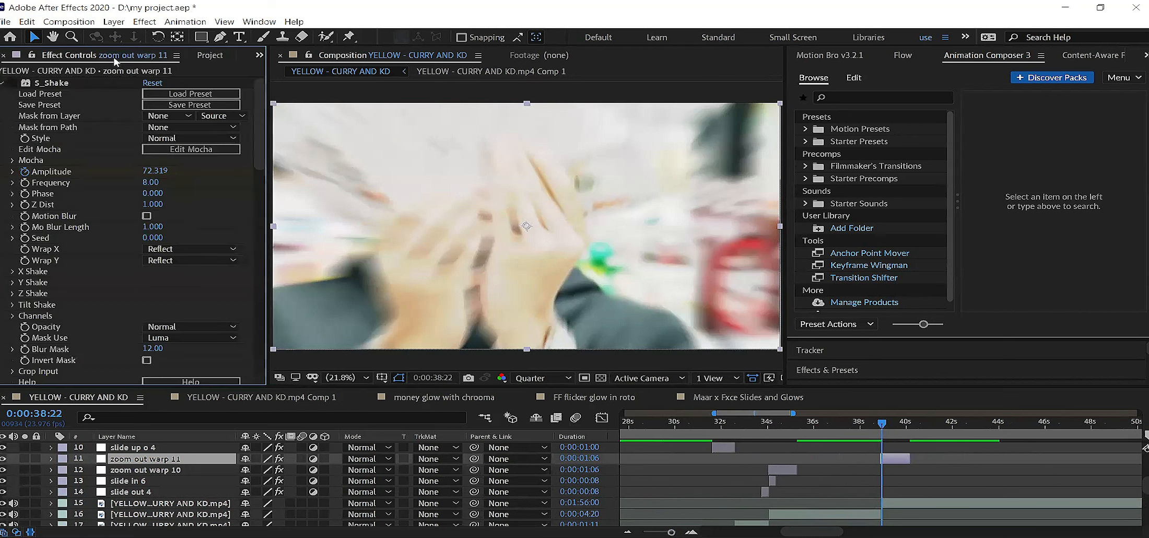
{"action": "left_click", "coordinate": [57, 84]}
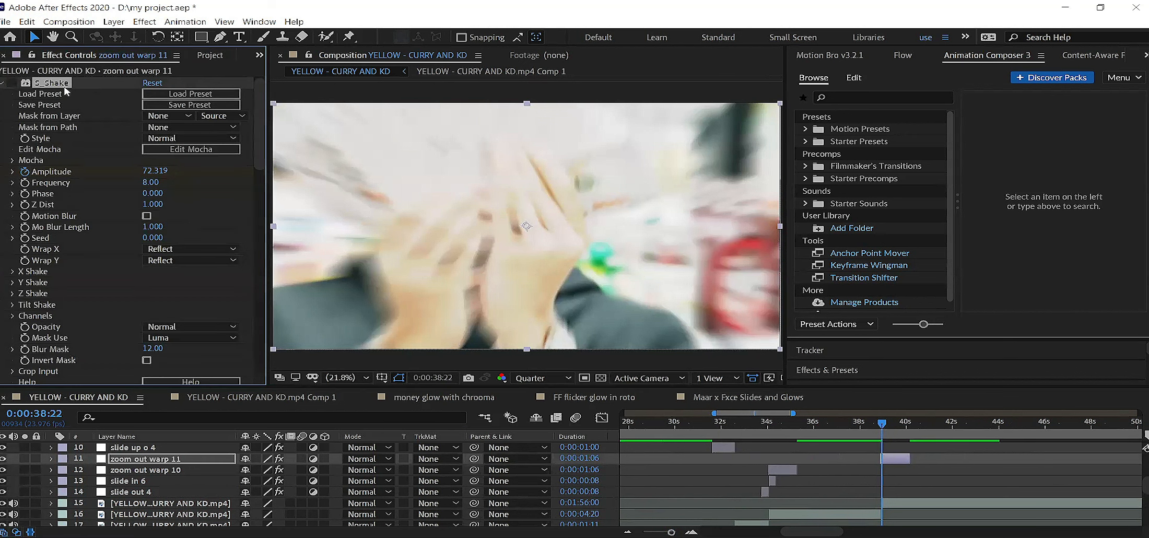
{"action": "left_click", "coordinate": [3, 84]}
{"action": "key", "text": "ctrl+a"}
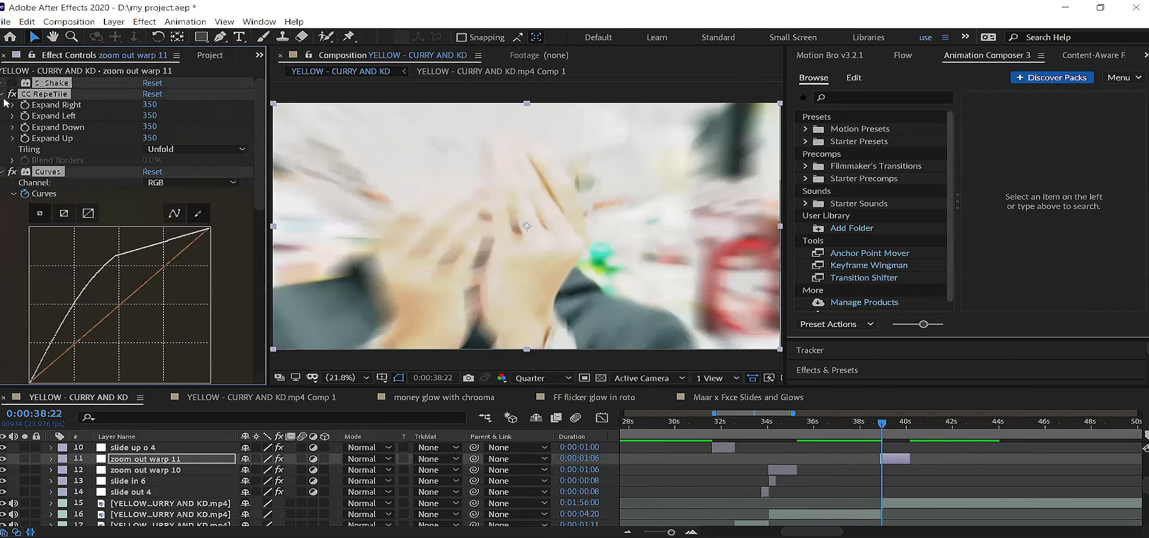
{"action": "key", "text": "Delete"}
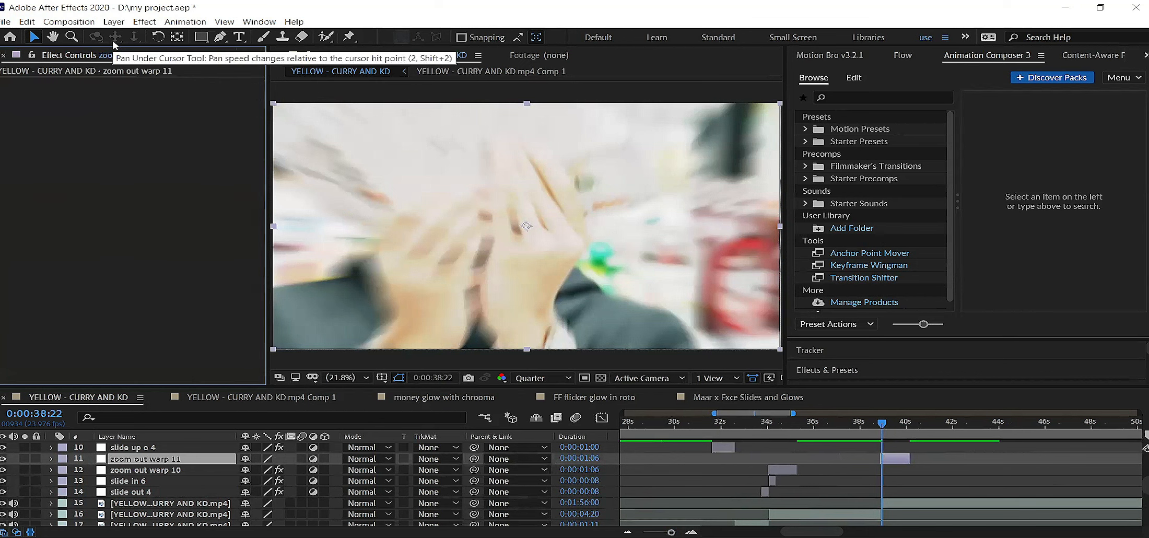
Save the project and apply the animation preset "slide in from left dbd 1" to zoom out warp 11
{"action": "left_click", "coordinate": [4, 21]}
{"action": "left_click", "coordinate": [32, 133]}
{"action": "left_click", "coordinate": [192, 23]}
{"action": "left_click", "coordinate": [203, 49]}
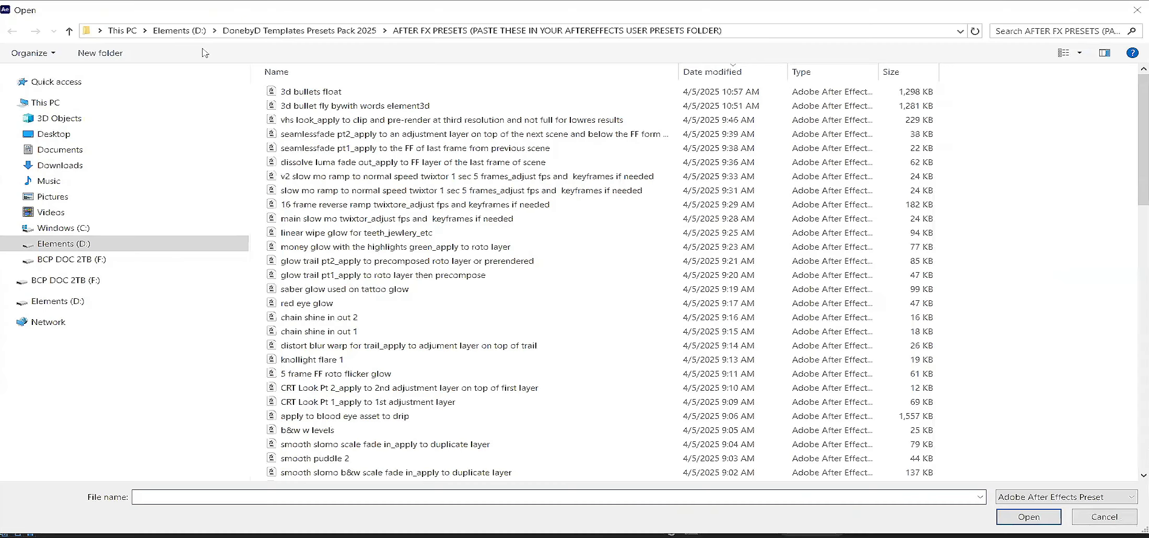
{"action": "left_click", "coordinate": [1012, 30]}
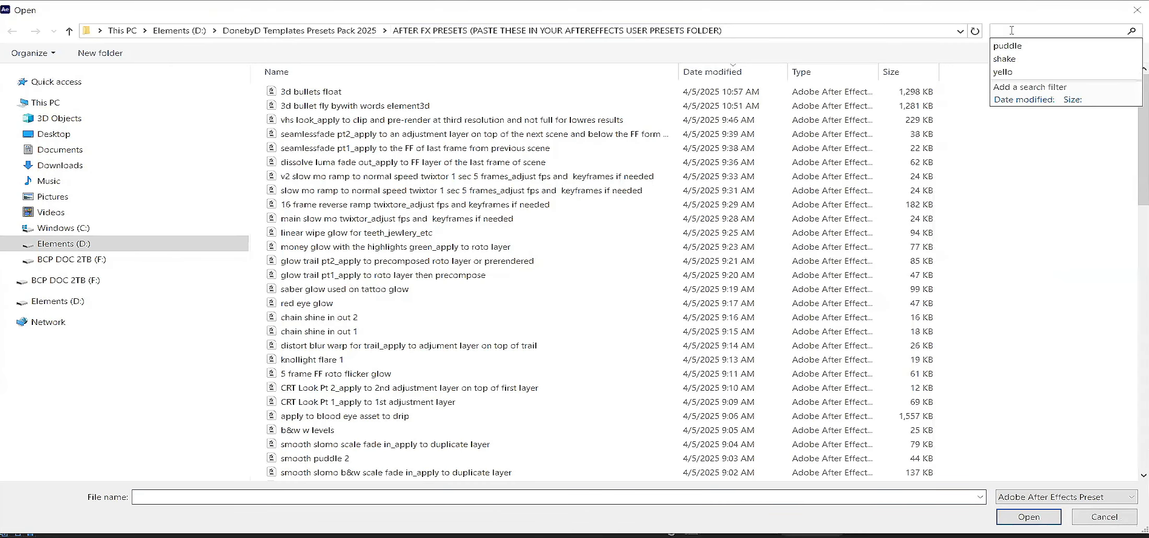
{"action": "type", "text": "sli"}
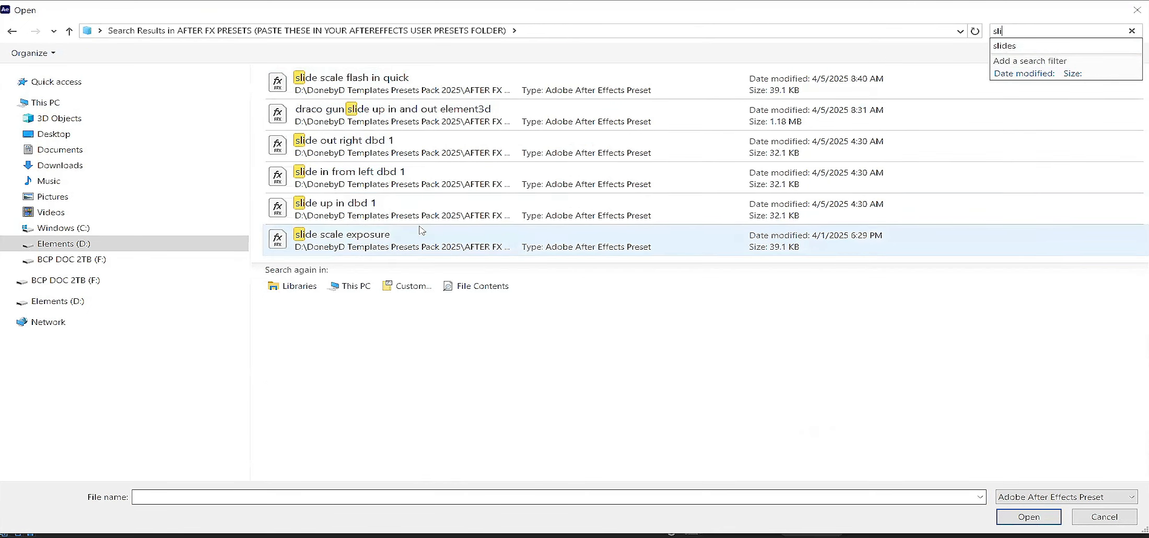
{"action": "double_click", "coordinate": [347, 181]}
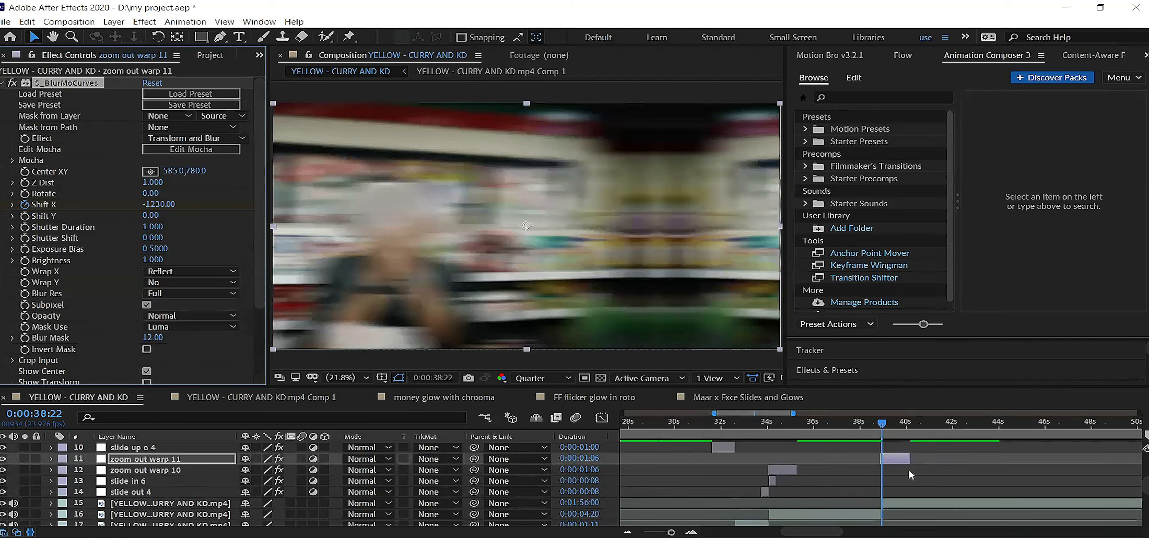
Play back and scrub through the new slide-in around the 0:00:38:22 cut, starting from about 0:00:38:04
{"action": "left_click", "coordinate": [865, 428]}
{"action": "key", "text": "space"}
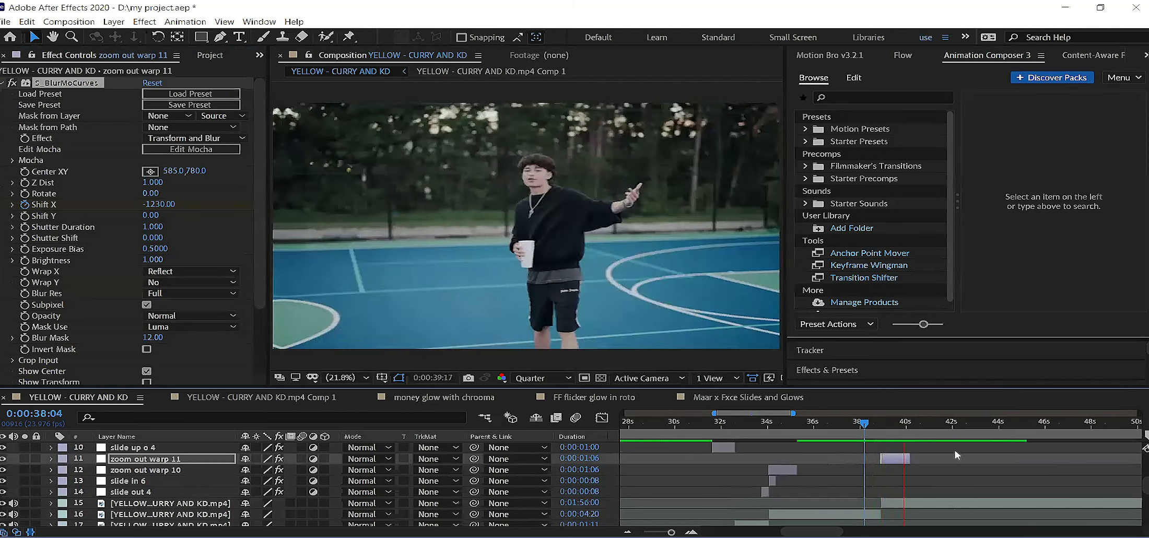
{"action": "left_click", "coordinate": [869, 428]}
{"action": "key", "text": "space"}
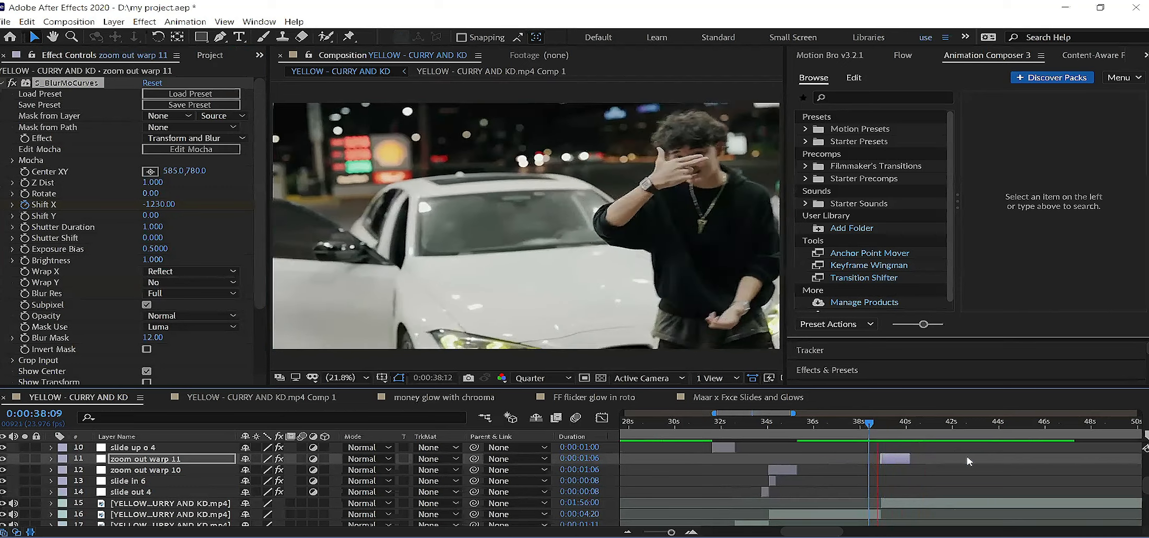
{"action": "left_click", "coordinate": [881, 432]}
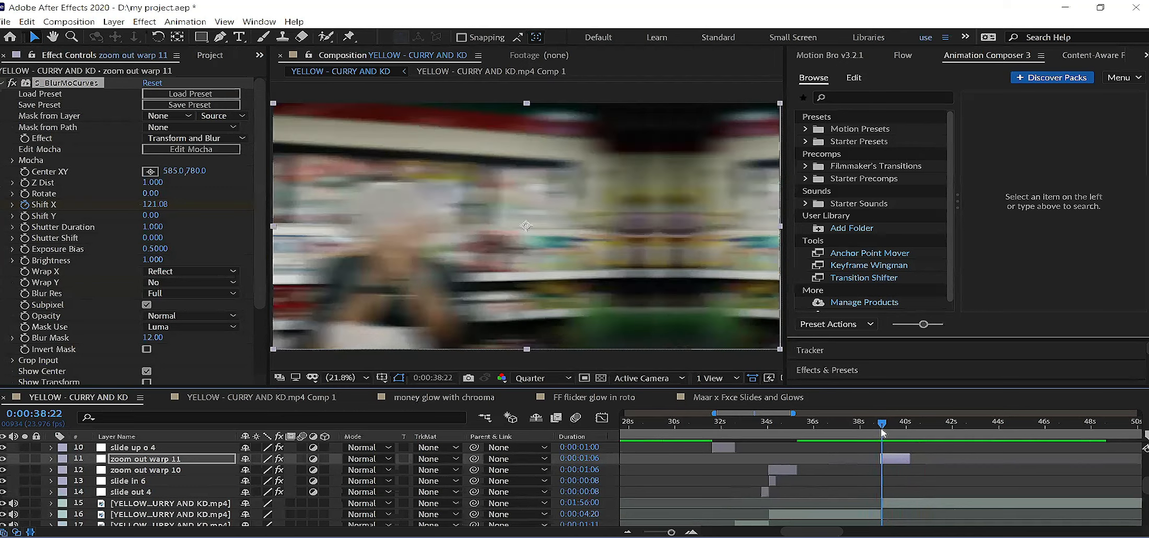
{"action": "left_click_drag", "start_coordinate": [882, 431], "coordinate": [772, 432]}
{"action": "mouse_move", "coordinate": [879, 428]}
{"action": "left_mouse_down"}
{"action": "mouse_move", "coordinate": [892, 428]}
{"action": "mouse_move", "coordinate": [861, 430]}
{"action": "left_mouse_up"}
{"action": "left_click", "coordinate": [895, 459]}
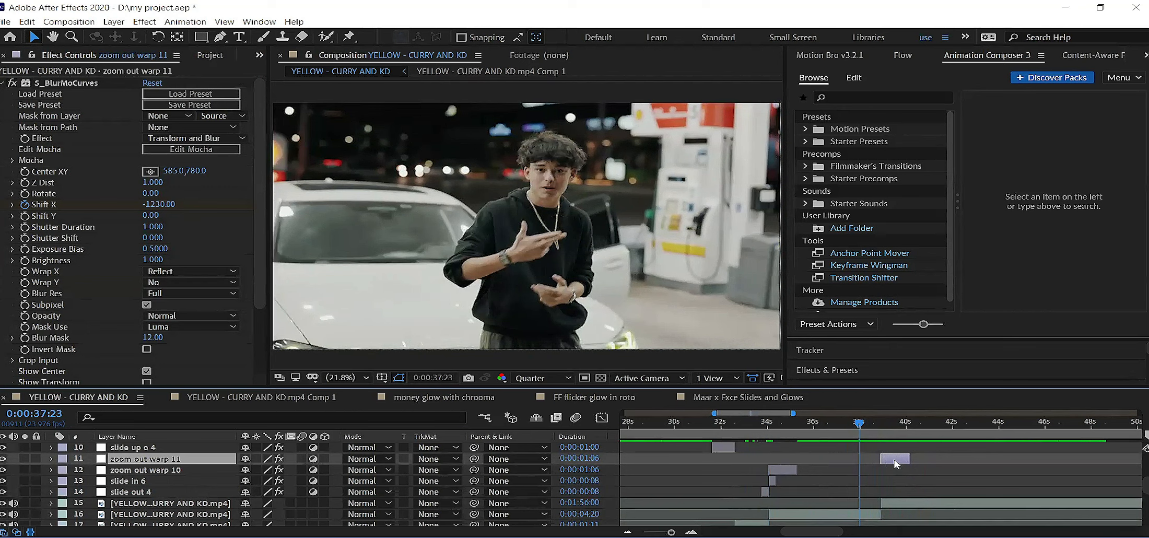
{"action": "key", "text": "space"}
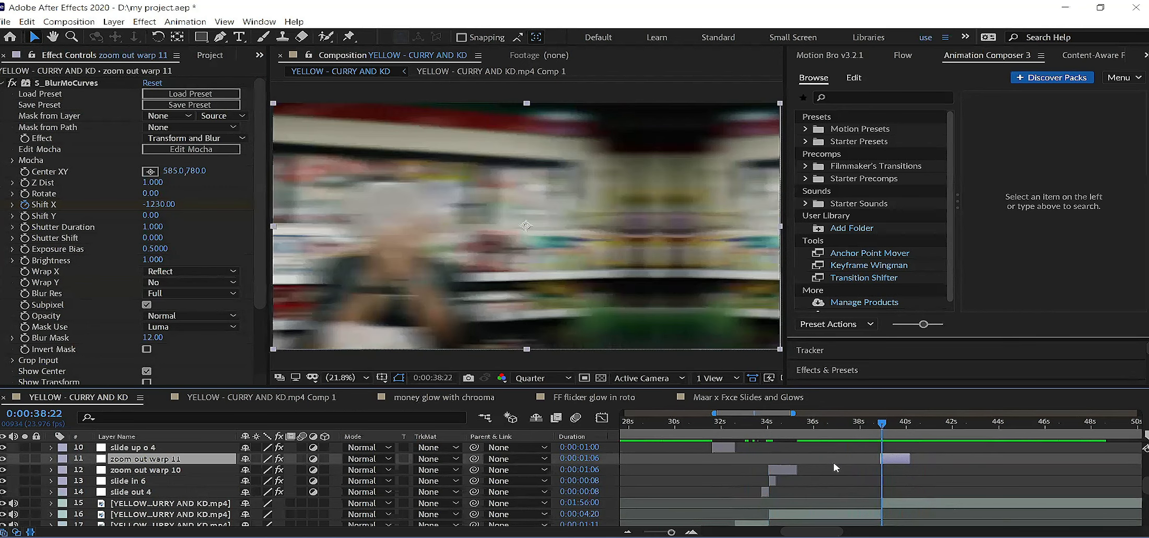
Duplicate the zoom out warp 11 layer and delete the S_BlurMoCurves effect from the copy
{"action": "left_click", "coordinate": [26, 21]}
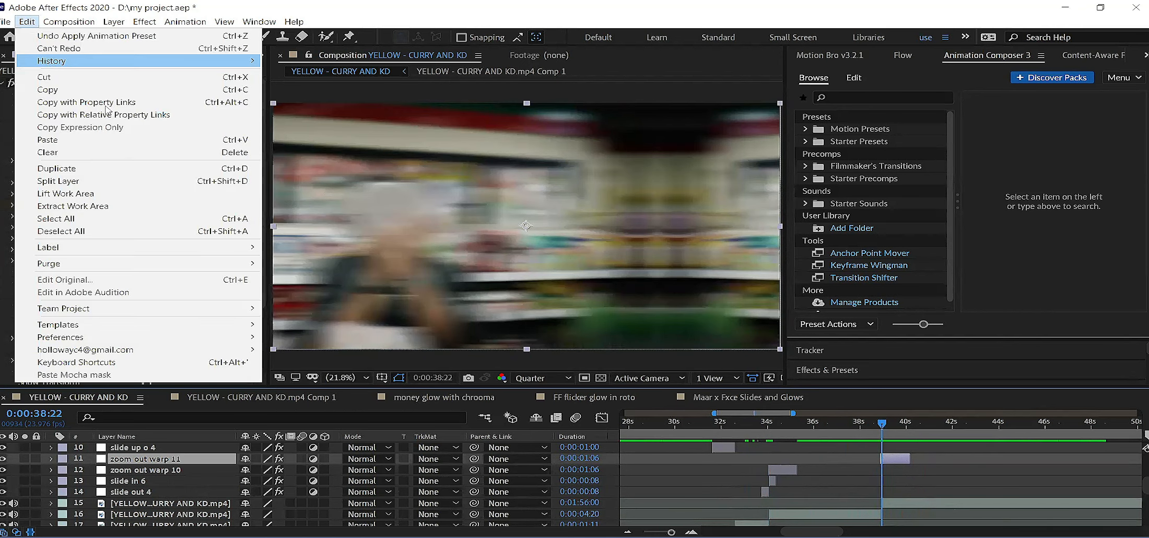
{"action": "left_click", "coordinate": [99, 168]}
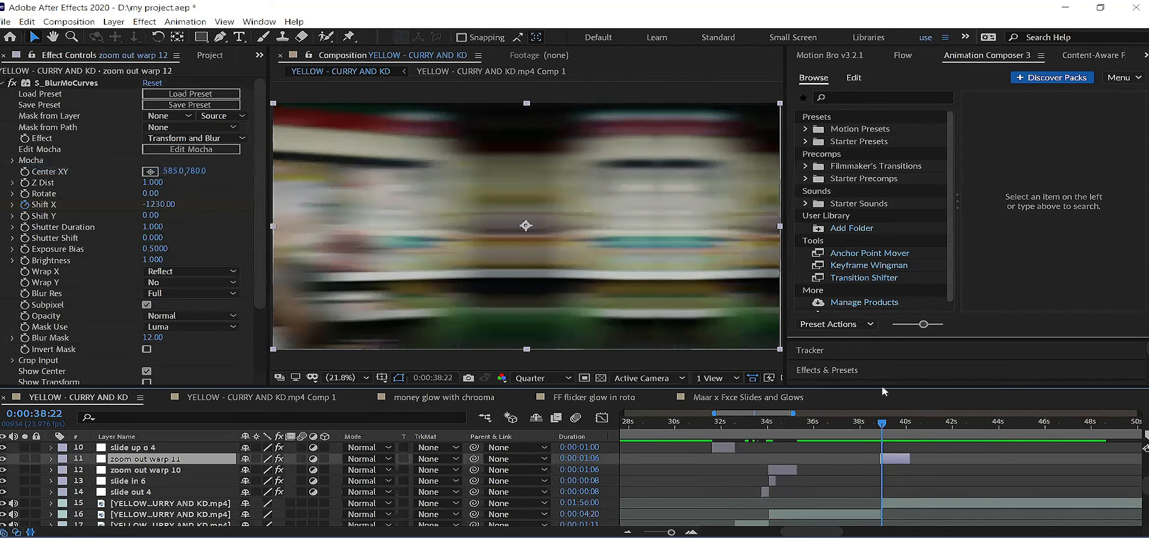
{"action": "left_click", "coordinate": [75, 82]}
{"action": "key", "text": "Delete"}
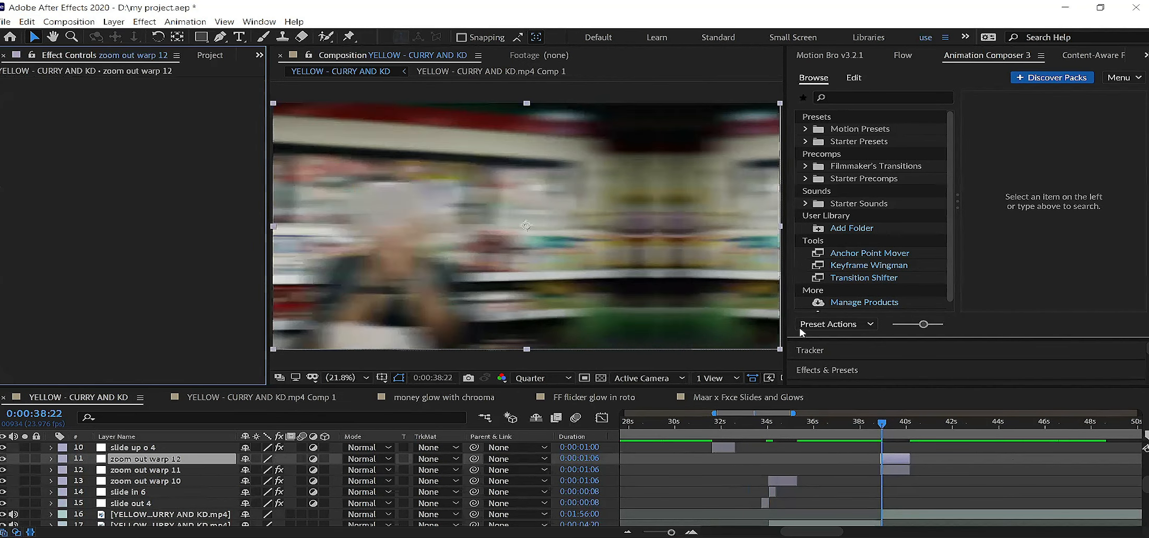
Fit zoom out warp 12 between 0:00:38:04 and the 0:00:38:22 cut and place it below zoom out warp 11 in the layer order
{"action": "left_click_drag", "start_coordinate": [900, 460], "coordinate": [857, 458]}
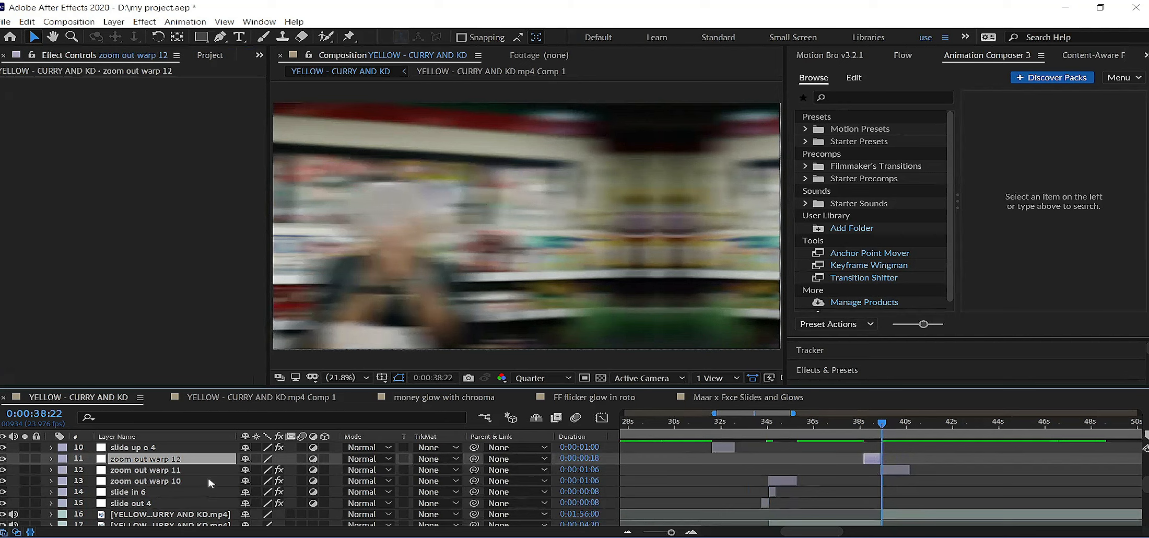
{"action": "left_click_drag", "start_coordinate": [210, 462], "coordinate": [214, 483]}
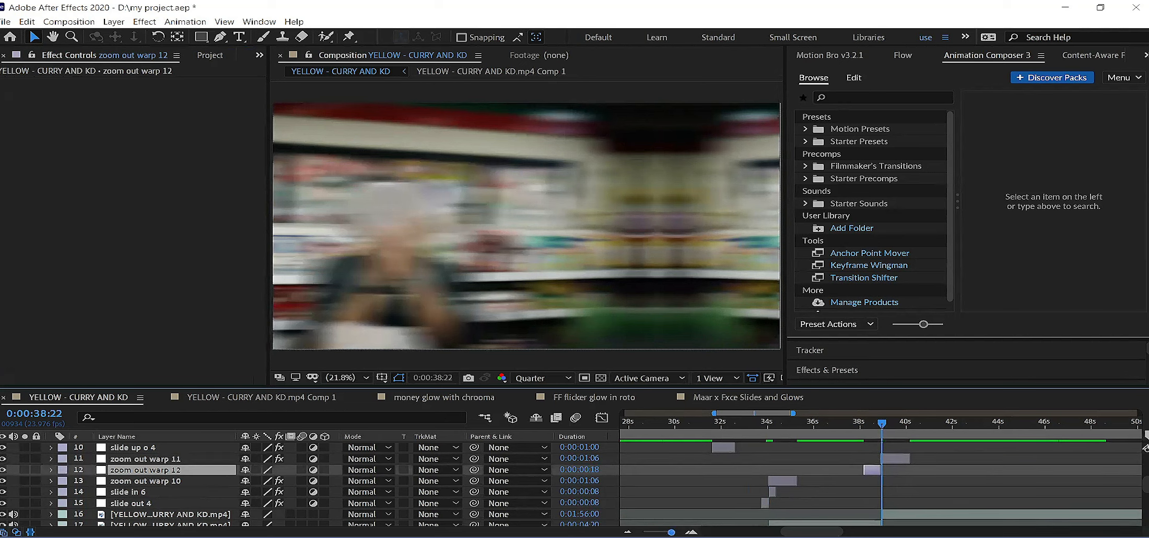
{"action": "key", "text": "equal"}
{"action": "key", "text": "equal"}
Save the project and apply the preset "slide out right dbd 1" to zoom out warp 12 from its start at 0:00:38:04
{"action": "left_click", "coordinate": [790, 433]}
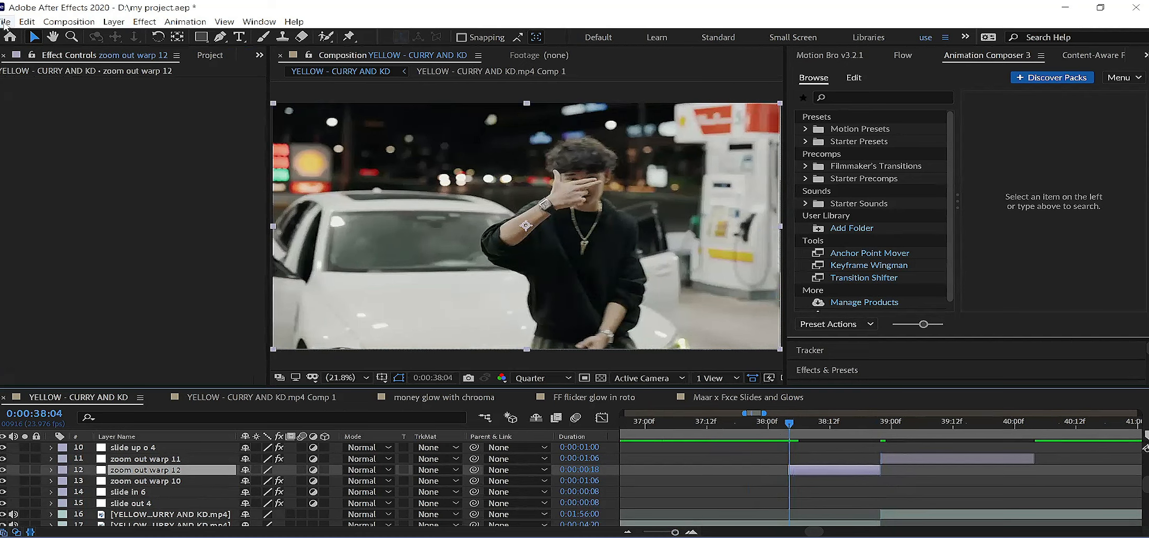
{"action": "left_click", "coordinate": [7, 21]}
{"action": "left_click", "coordinate": [24, 136]}
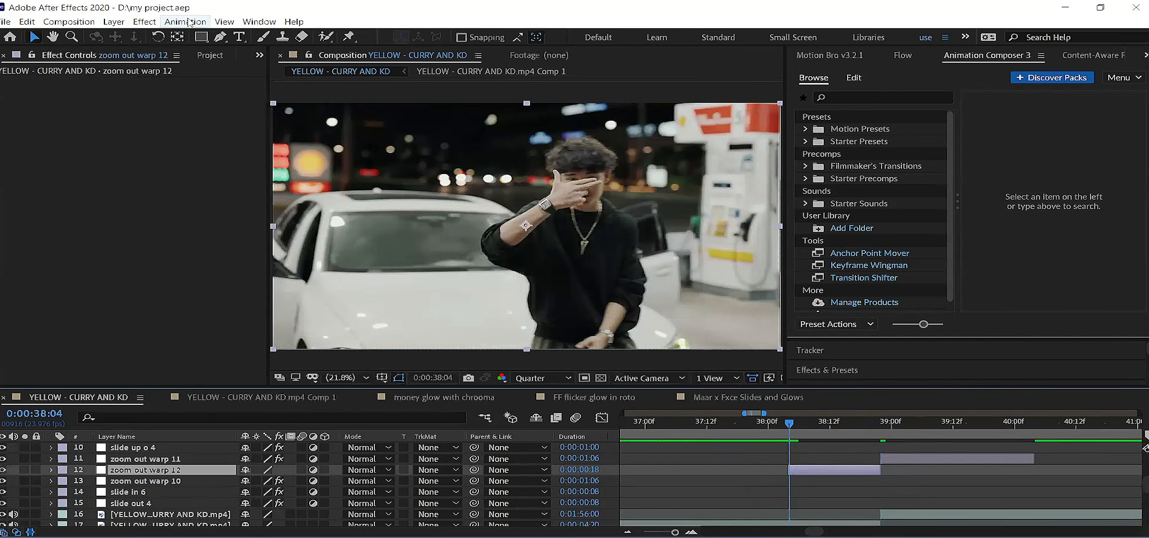
{"action": "left_click", "coordinate": [185, 21]}
{"action": "left_click", "coordinate": [230, 48]}
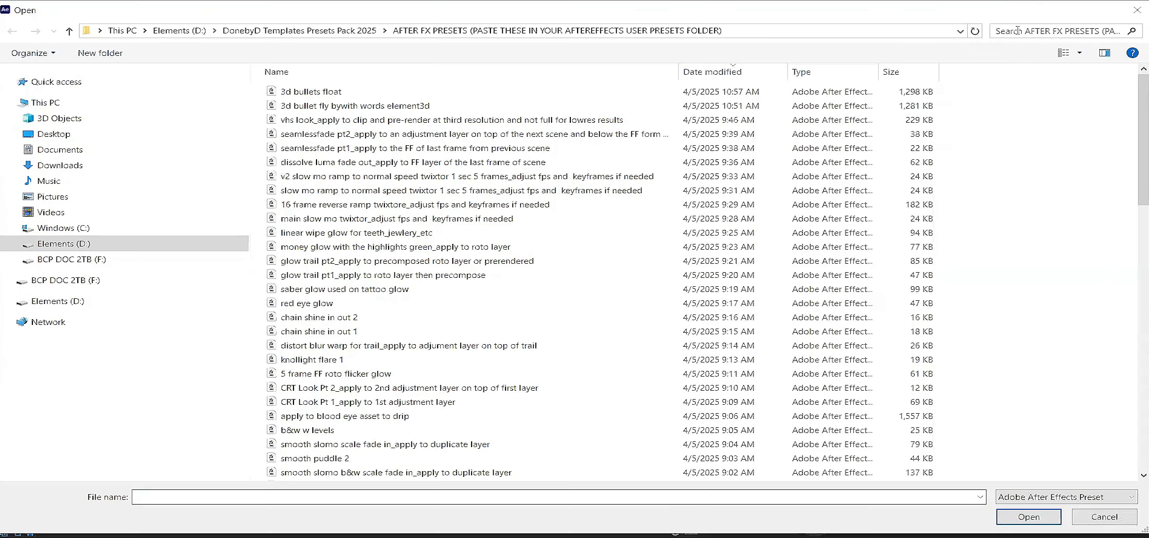
{"action": "left_click", "coordinate": [1017, 30]}
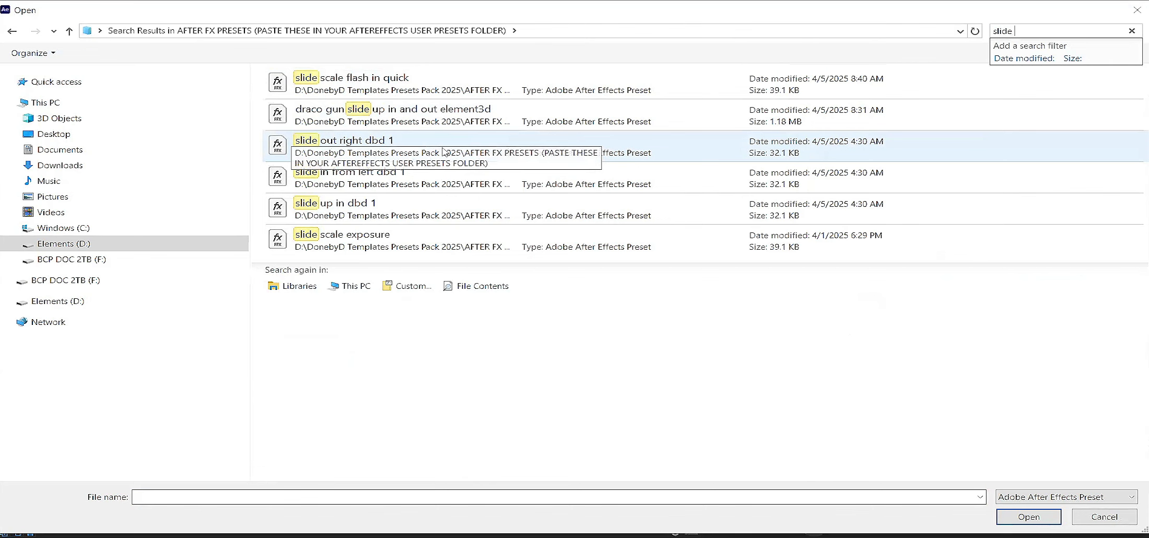
{"action": "left_click", "coordinate": [405, 146]}
{"action": "key", "text": "Return"}
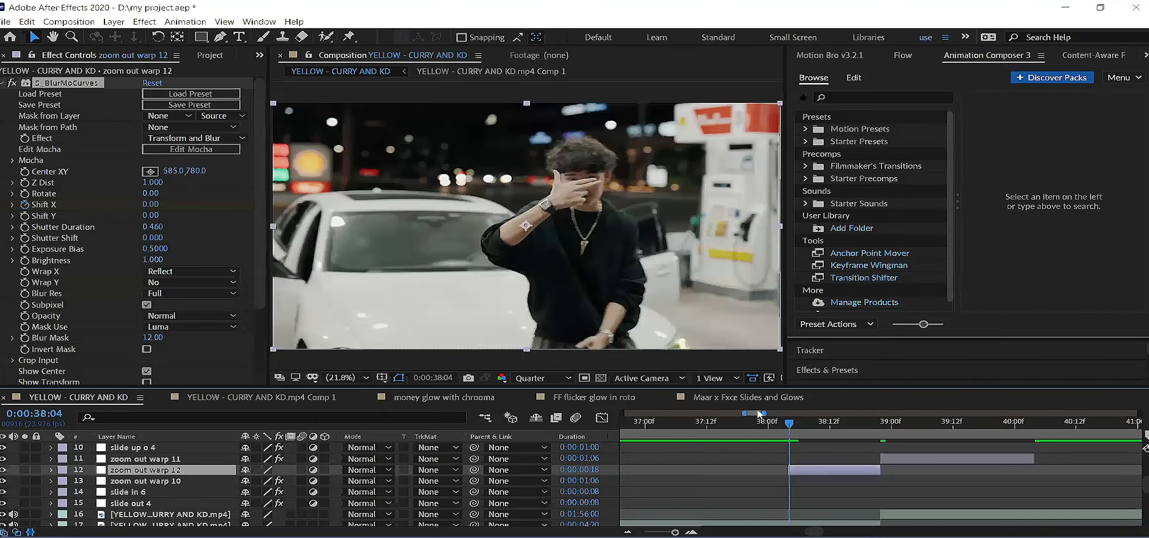
Trim the end of zoom out warp 12 to 0:00:38:13, then shift the layer so it ends at the 0:00:38:22 cut
{"action": "left_click_drag", "start_coordinate": [791, 424], "coordinate": [861, 429]}
{"action": "left_click_drag", "start_coordinate": [861, 429], "coordinate": [838, 432]}
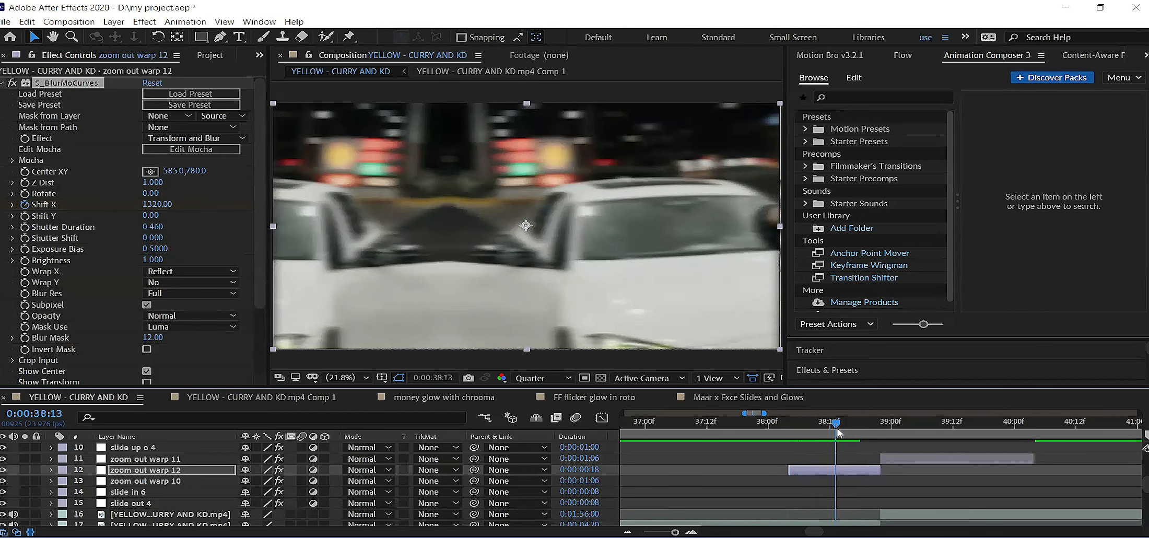
{"action": "left_click", "coordinate": [850, 429]}
{"action": "mouse_move", "coordinate": [848, 428]}
{"action": "left_mouse_down"}
{"action": "mouse_move", "coordinate": [822, 434]}
{"action": "mouse_move", "coordinate": [836, 435]}
{"action": "left_mouse_up"}
{"action": "left_click_drag", "start_coordinate": [881, 468], "coordinate": [837, 473]}
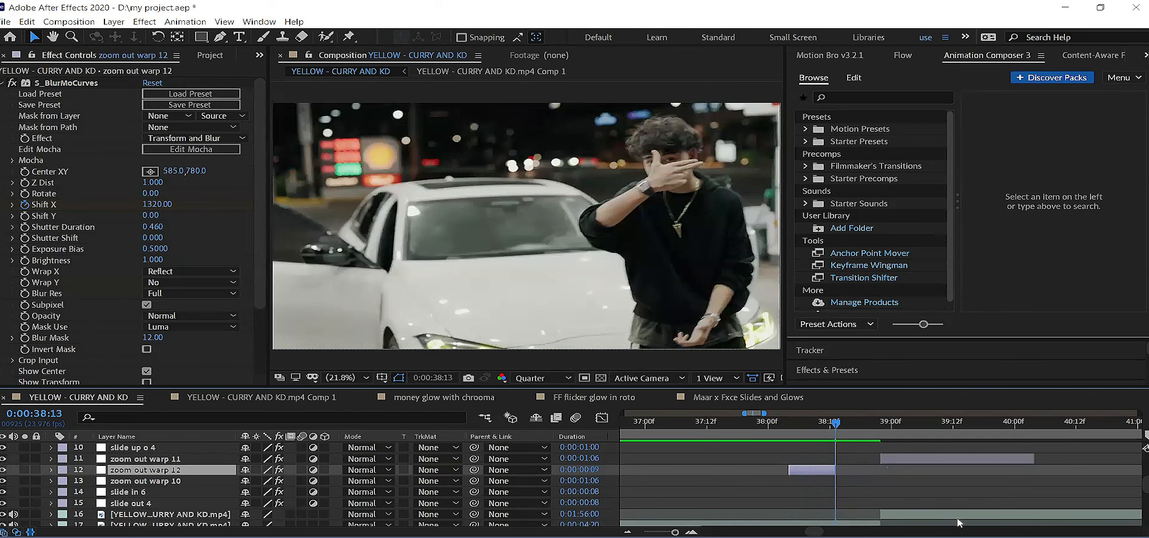
{"action": "left_click_drag", "start_coordinate": [821, 476], "coordinate": [867, 480]}
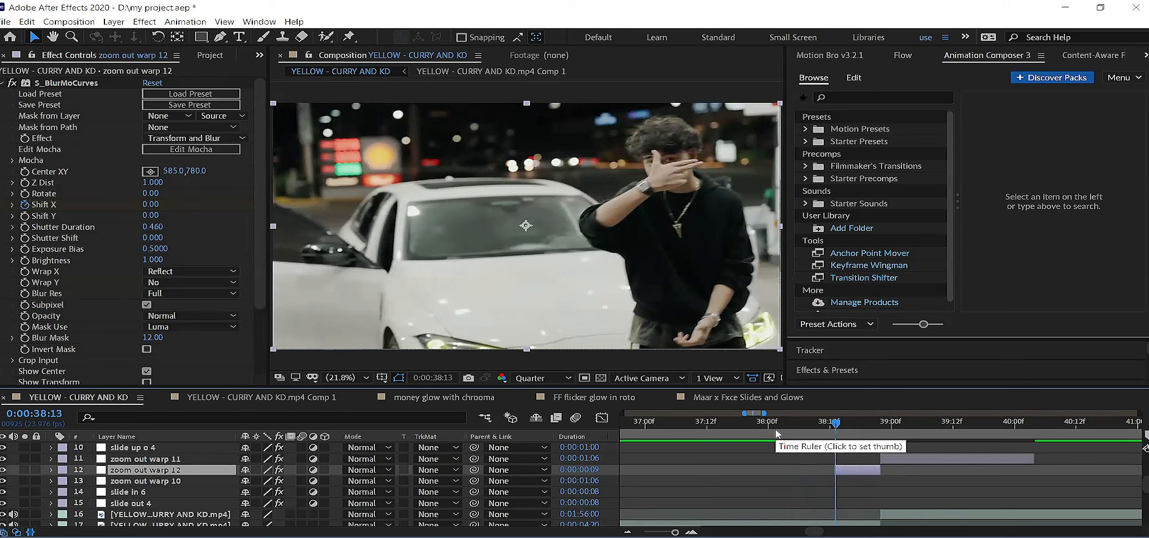
Play back the slide out and slide in transition from about 0:00:37:09, then from 0:00:38:05
{"action": "left_click_drag", "start_coordinate": [834, 424], "coordinate": [871, 413]}
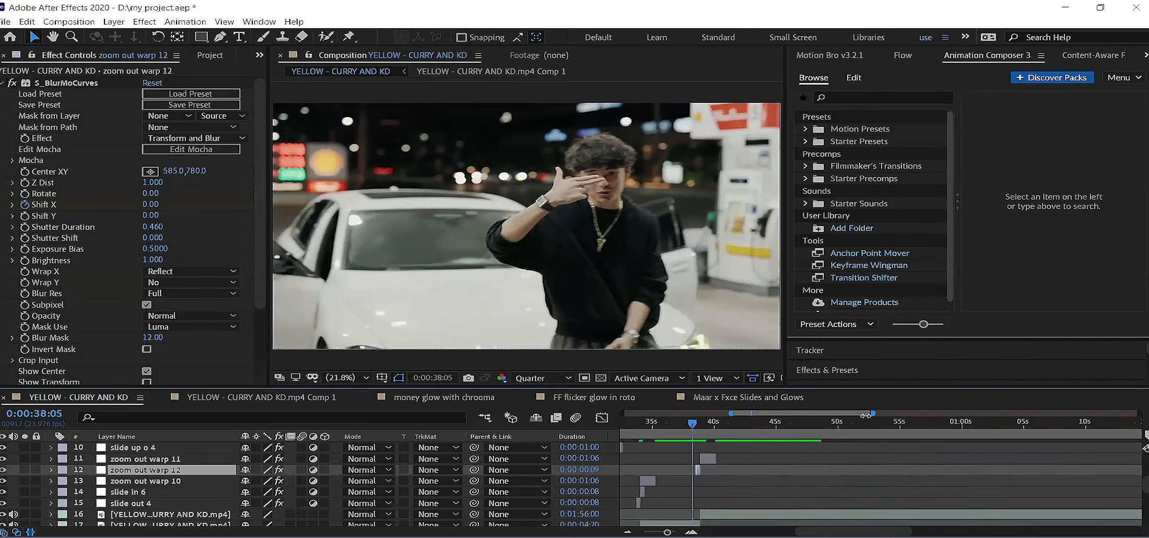
{"action": "left_click", "coordinate": [682, 427]}
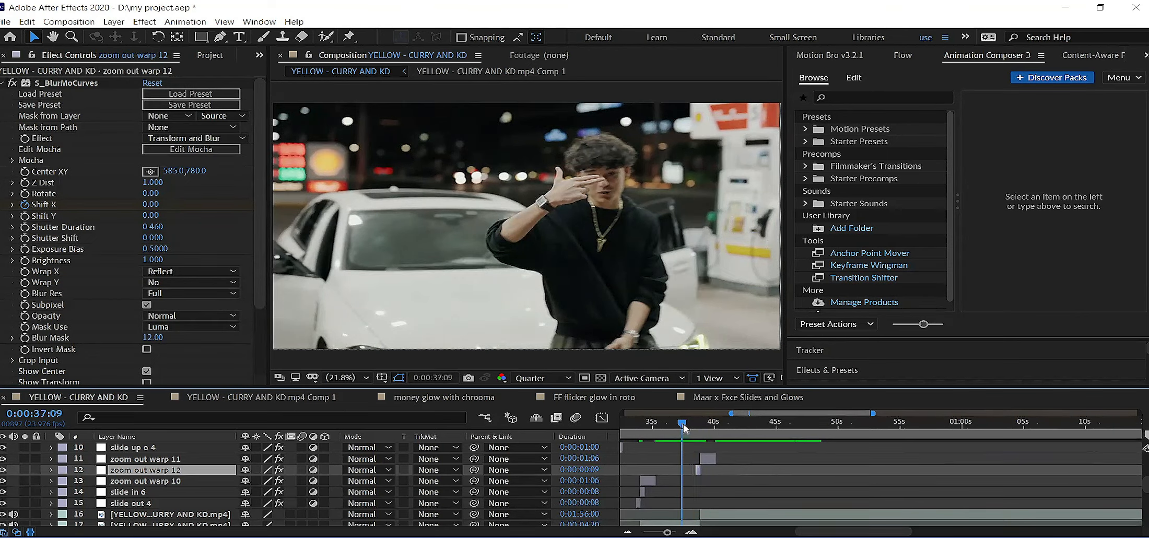
{"action": "key", "text": "space"}
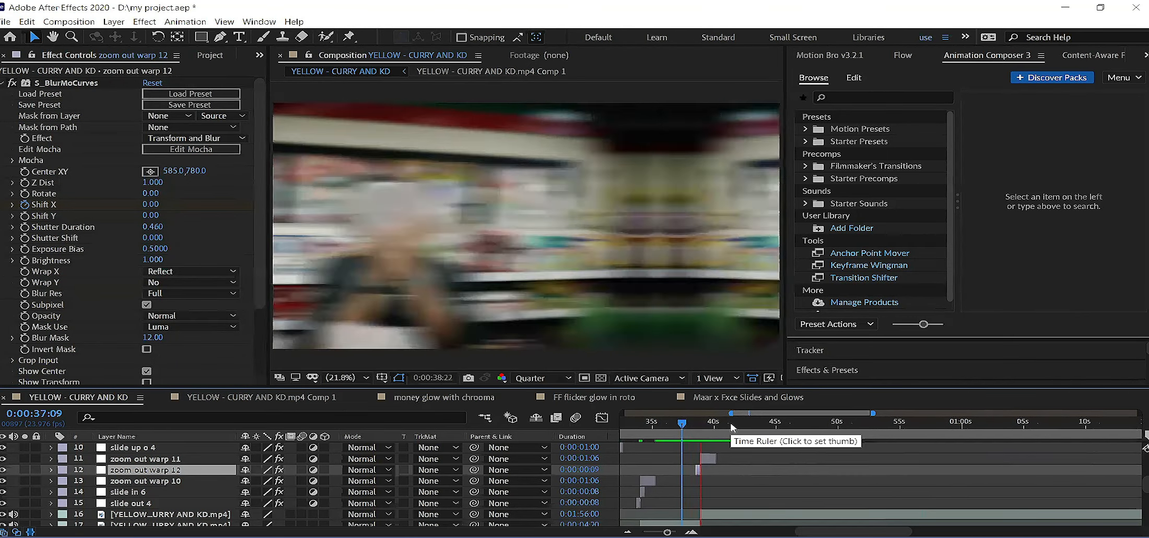
{"action": "left_click", "coordinate": [692, 423]}
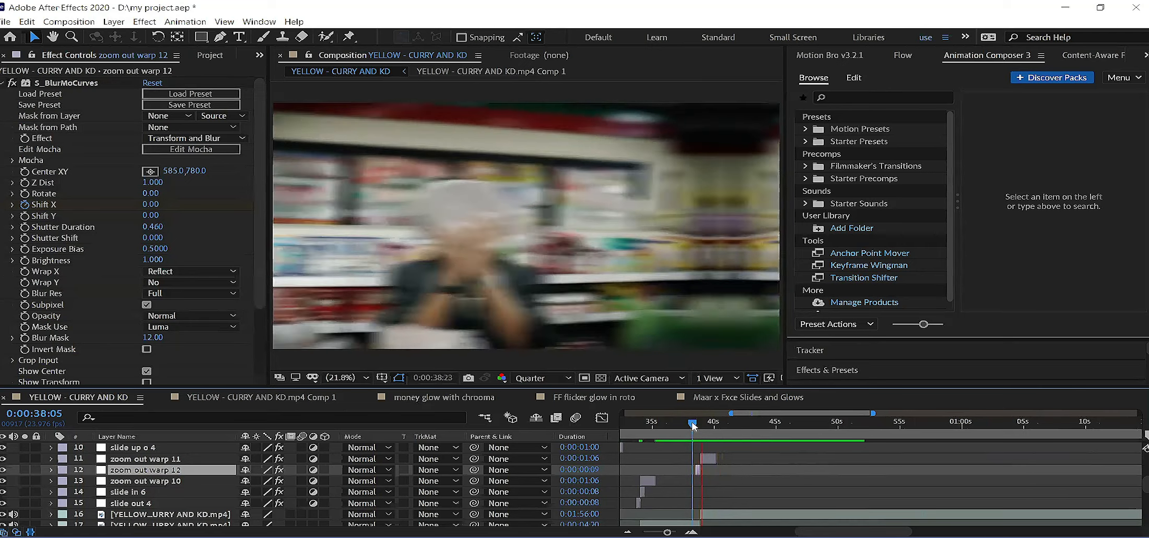
Stop playback and rename the layer zoom out warp 12 as "slide out left"
{"action": "key", "text": "space"}
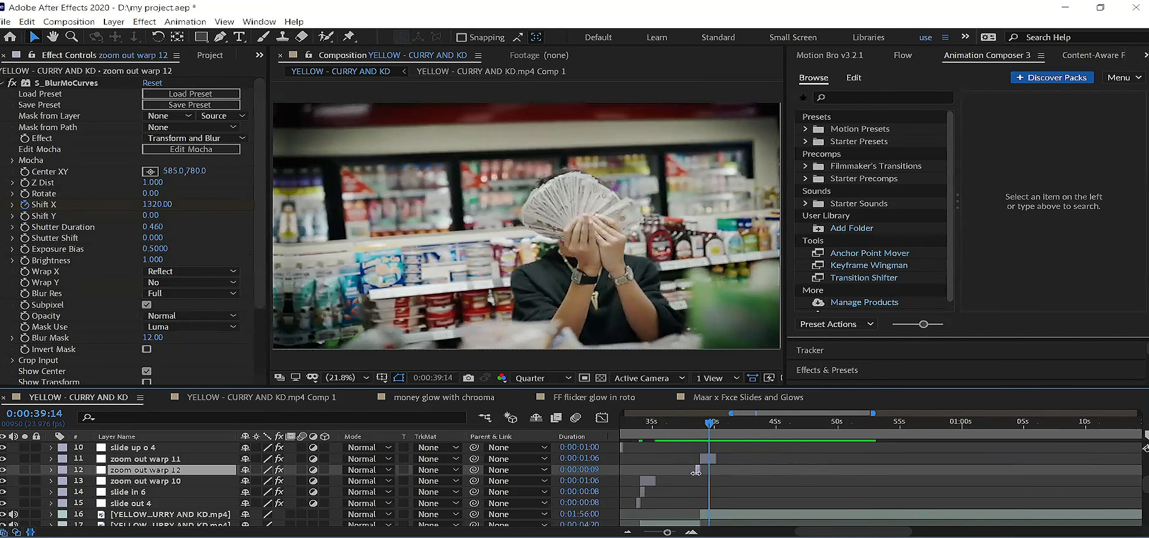
{"action": "key", "text": "i"}
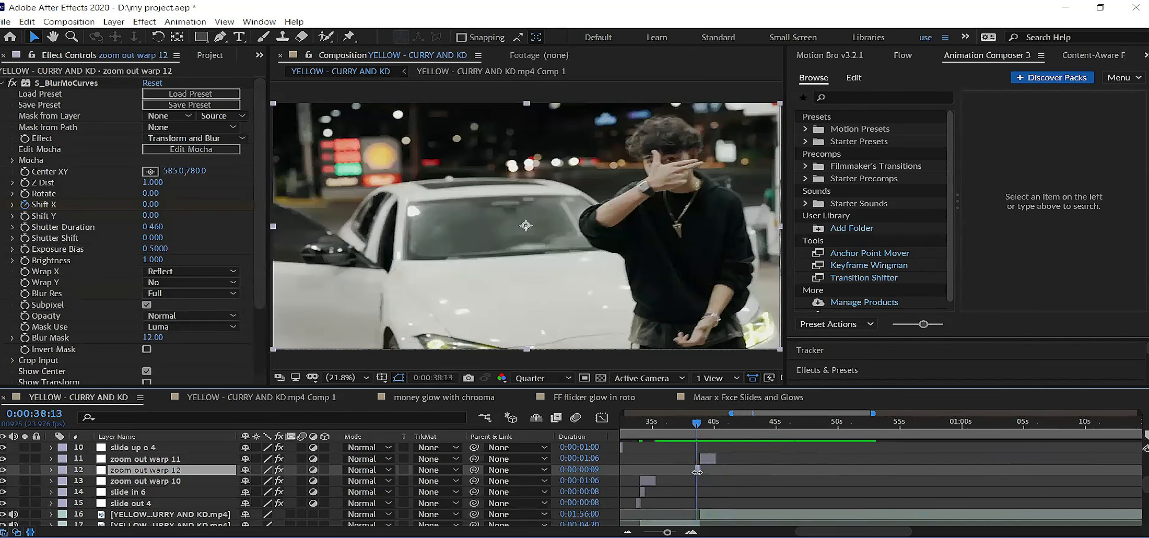
{"action": "right_click", "coordinate": [698, 472]}
{"action": "left_click", "coordinate": [720, 457]}
{"action": "type", "text": "s"}
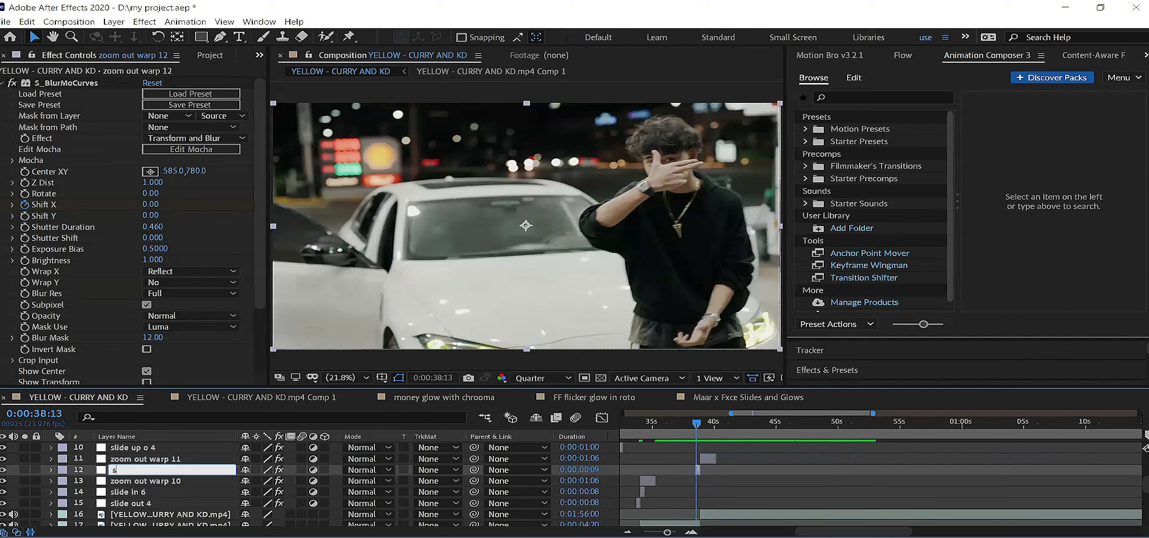
{"action": "type", "text": "lide out left"}
Rename the layer zoom out warp 11 as "slide in right"
{"action": "left_click", "coordinate": [711, 458]}
{"action": "right_click", "coordinate": [714, 460]}
{"action": "left_click", "coordinate": [750, 437]}
{"action": "type", "text": "slide in right"}
{"action": "key", "text": "Return"}
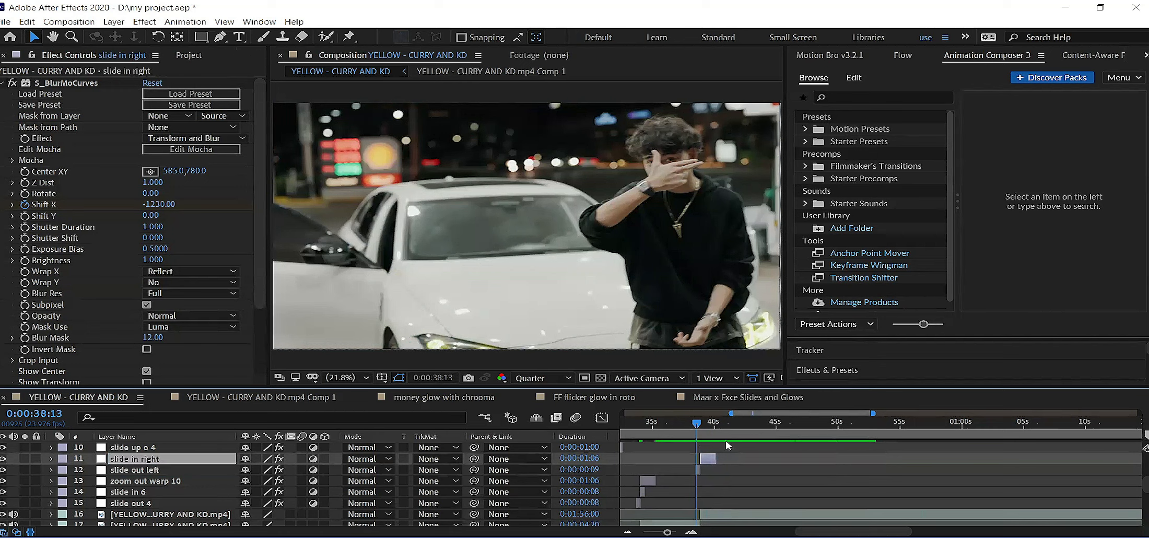
Review the footage from 0:00:37:20 to 0:00:53:23, return the playhead to 0:00:40:07, and save the project
{"action": "left_click", "coordinate": [688, 431]}
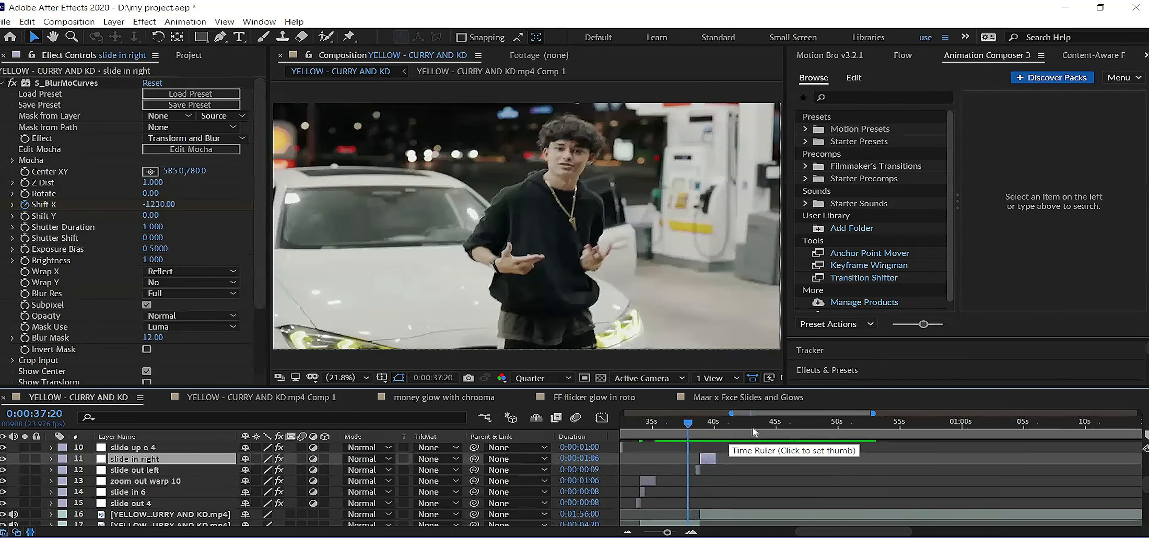
{"action": "left_click", "coordinate": [786, 423]}
{"action": "left_click_drag", "start_coordinate": [787, 424], "coordinate": [788, 424]}
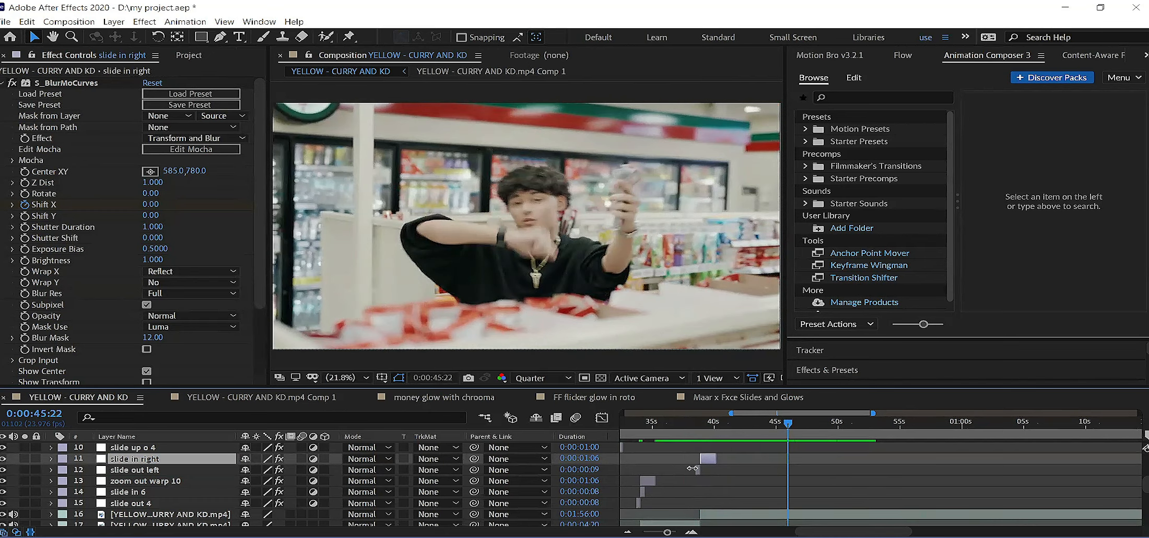
{"action": "left_click_drag", "start_coordinate": [829, 435], "coordinate": [886, 429]}
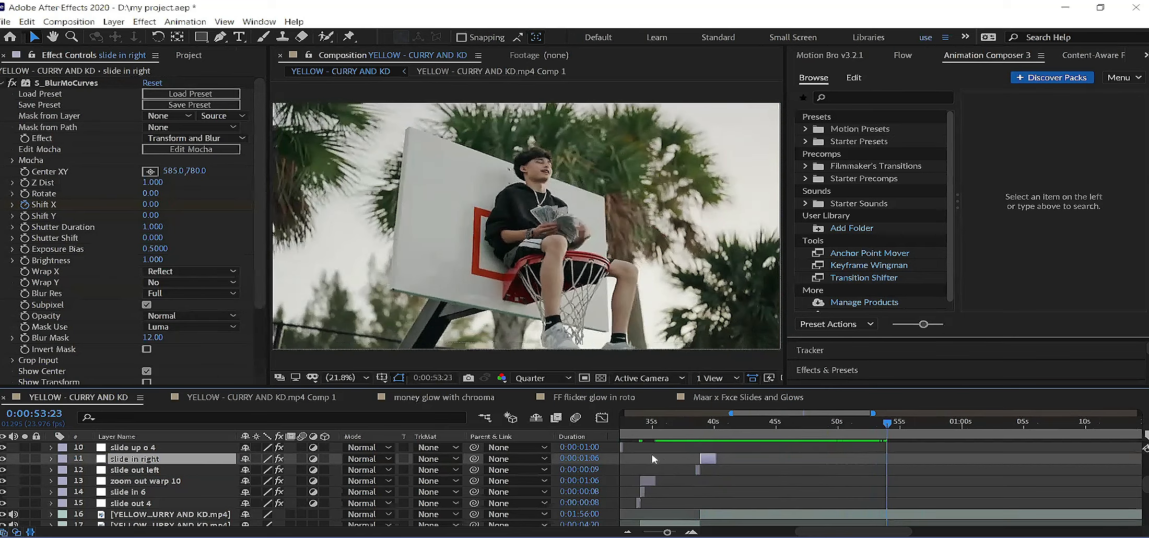
{"action": "left_click", "coordinate": [632, 431]}
{"action": "left_click_drag", "start_coordinate": [634, 427], "coordinate": [718, 426]}
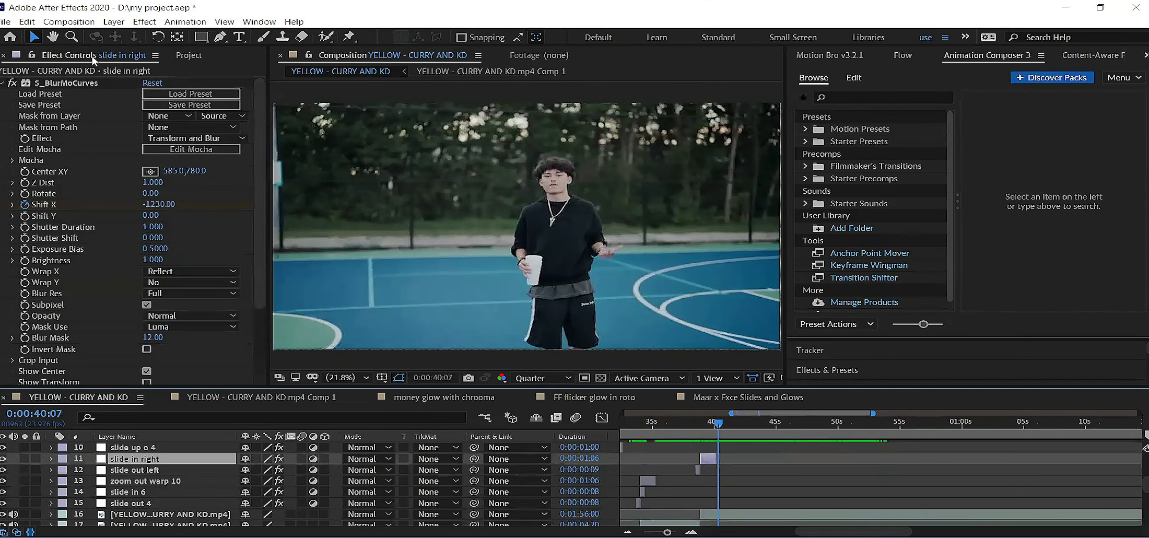
{"action": "left_click", "coordinate": [6, 22]}
{"action": "left_click", "coordinate": [15, 130]}
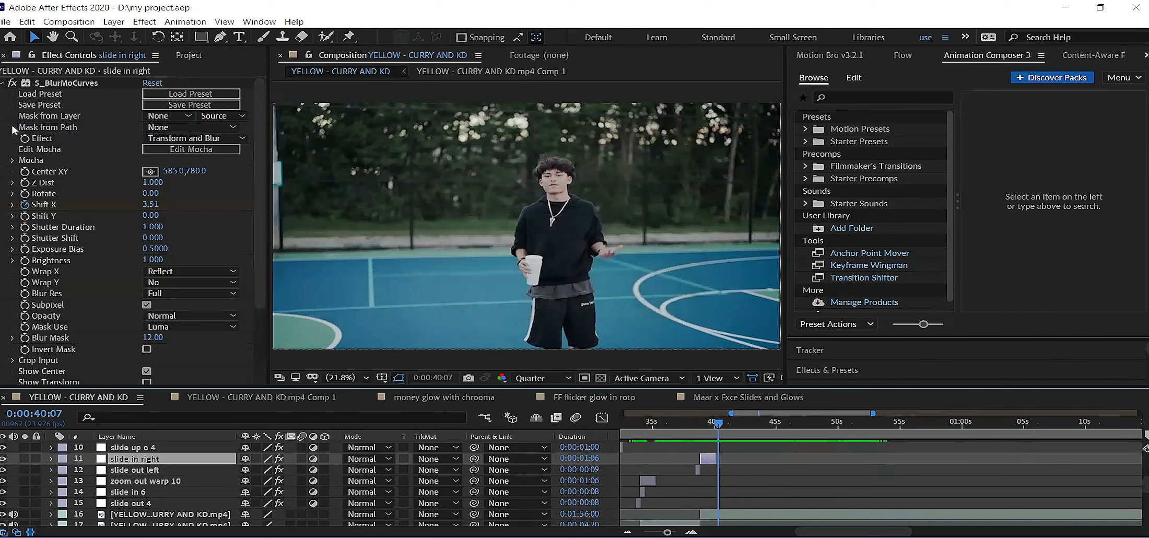